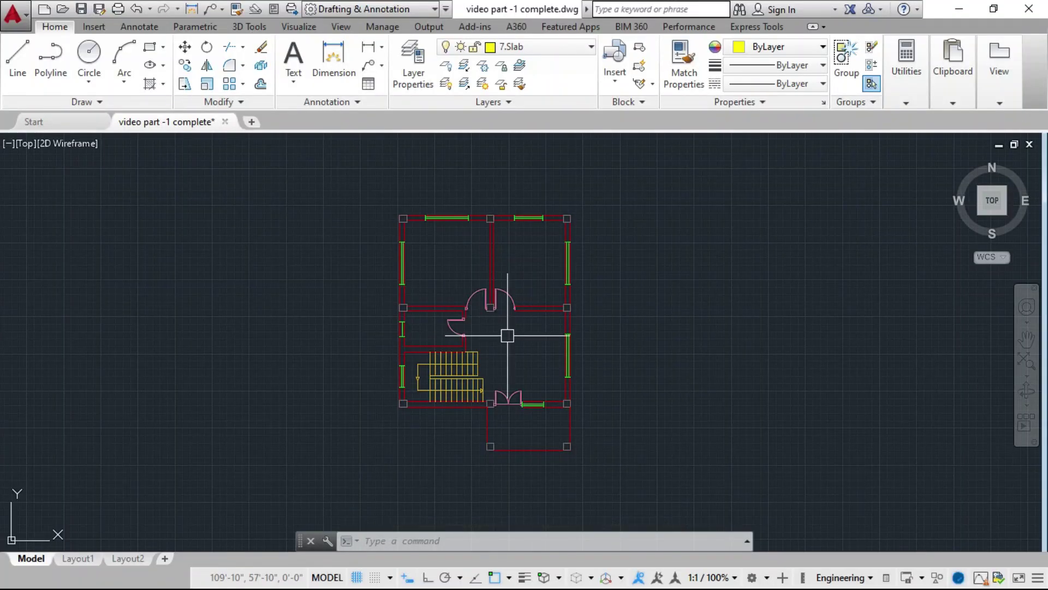
Examine the floor plan and the two-flight staircase layout beside the lower-left rooms
scroll(306, 350, "up", 6)
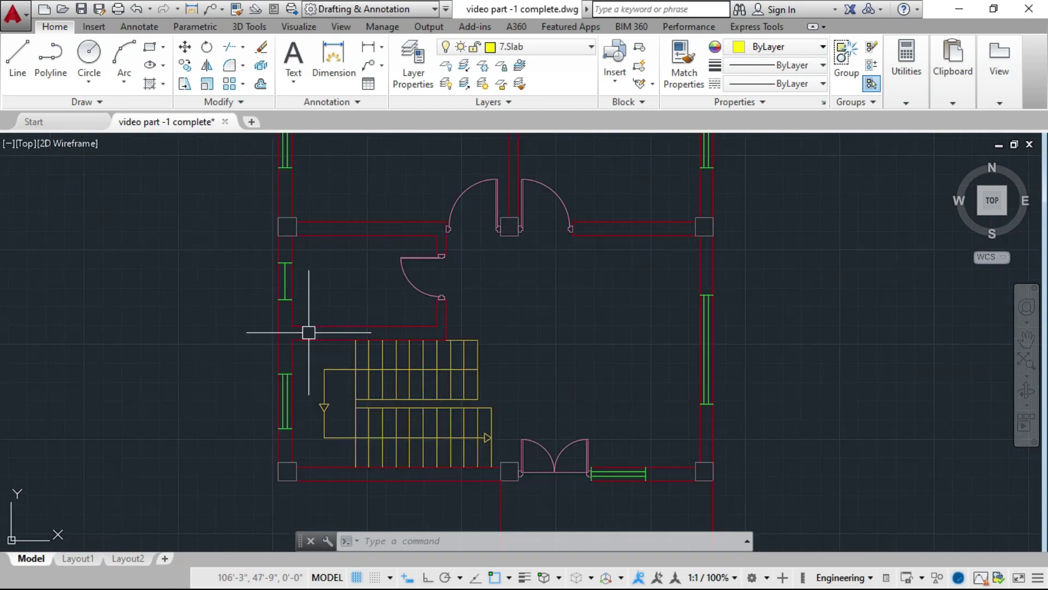
scroll(355, 377, "down", 4)
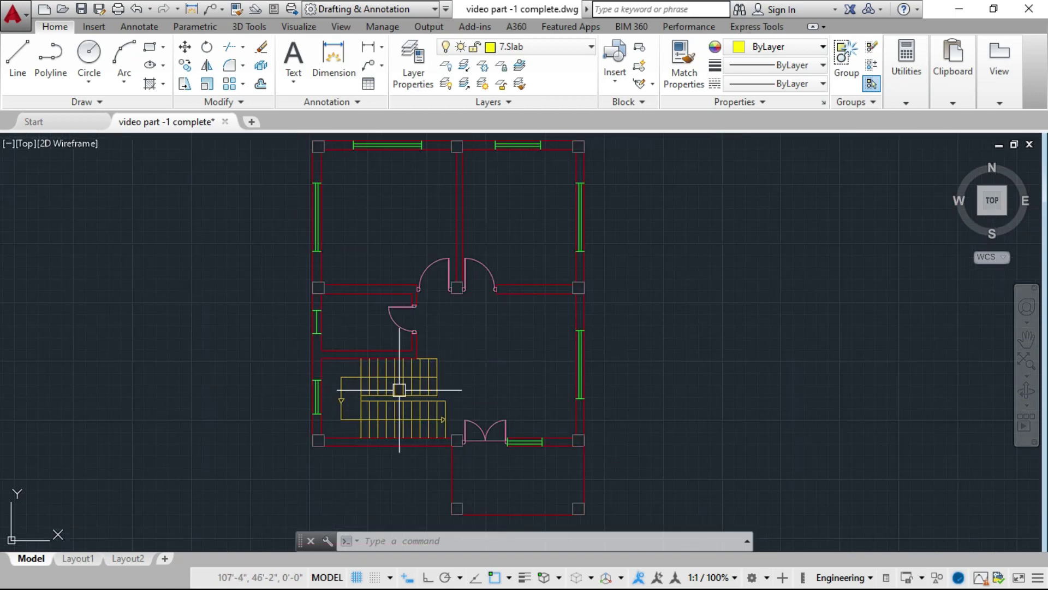
scroll(354, 376, "up", 5)
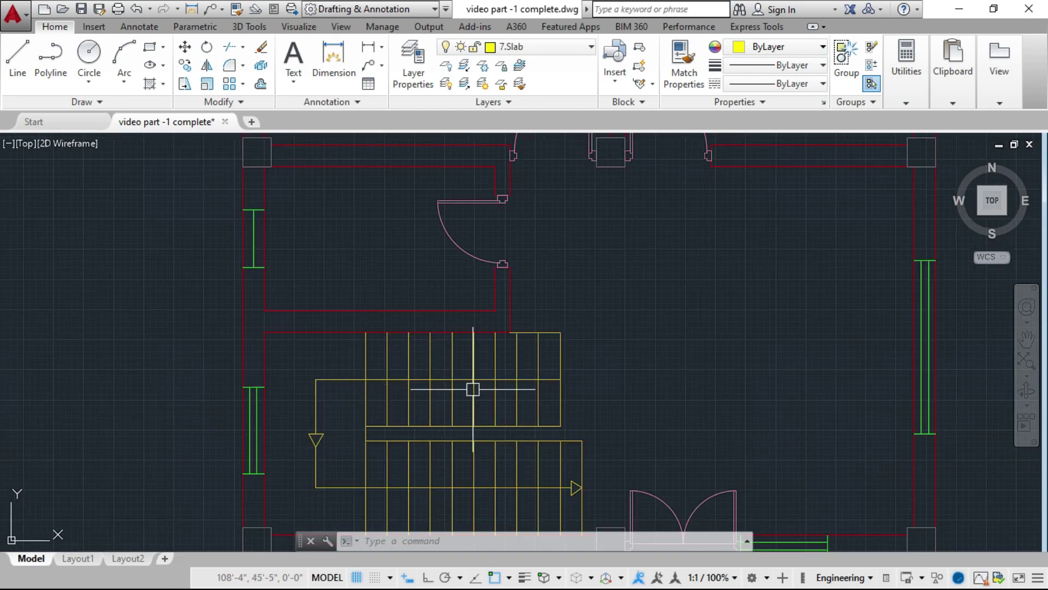
scroll(480, 390, "down", 2)
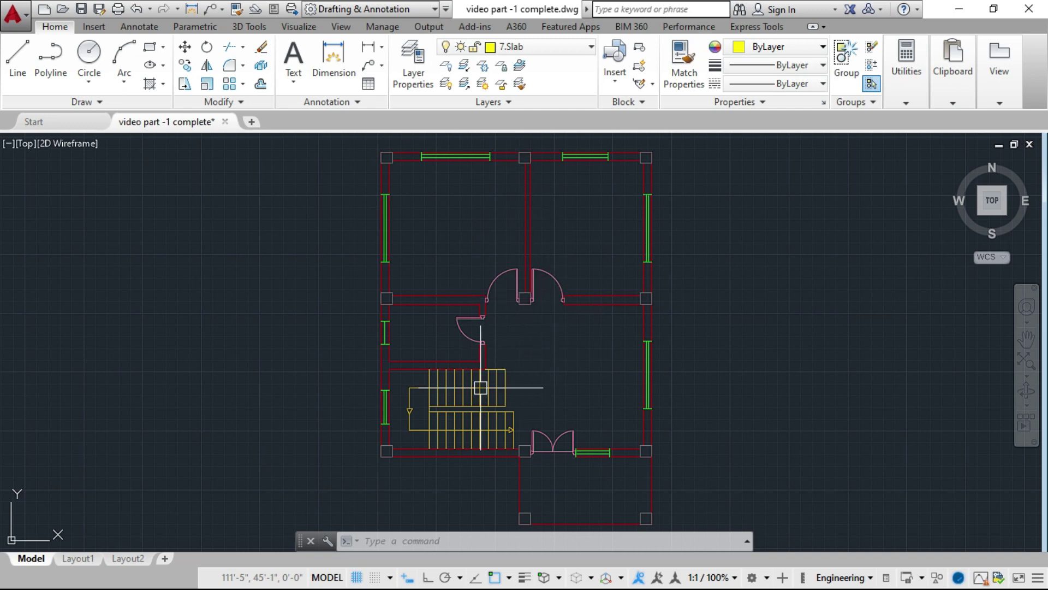
scroll(481, 388, "up", 4)
scroll(480, 387, "down", 2)
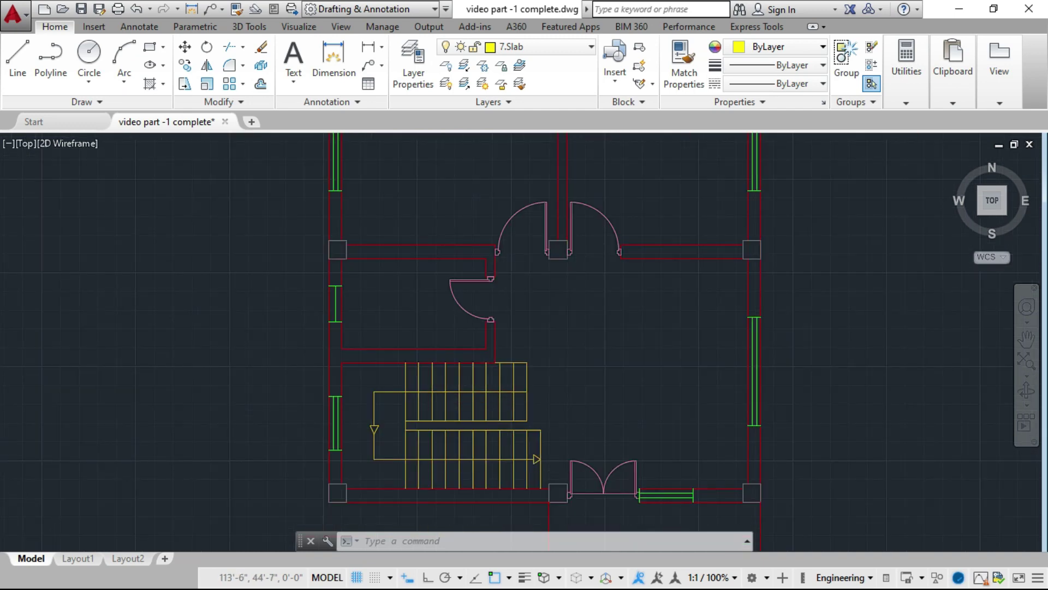
scroll(480, 428, "up", 2)
scroll(407, 386, "up", 2)
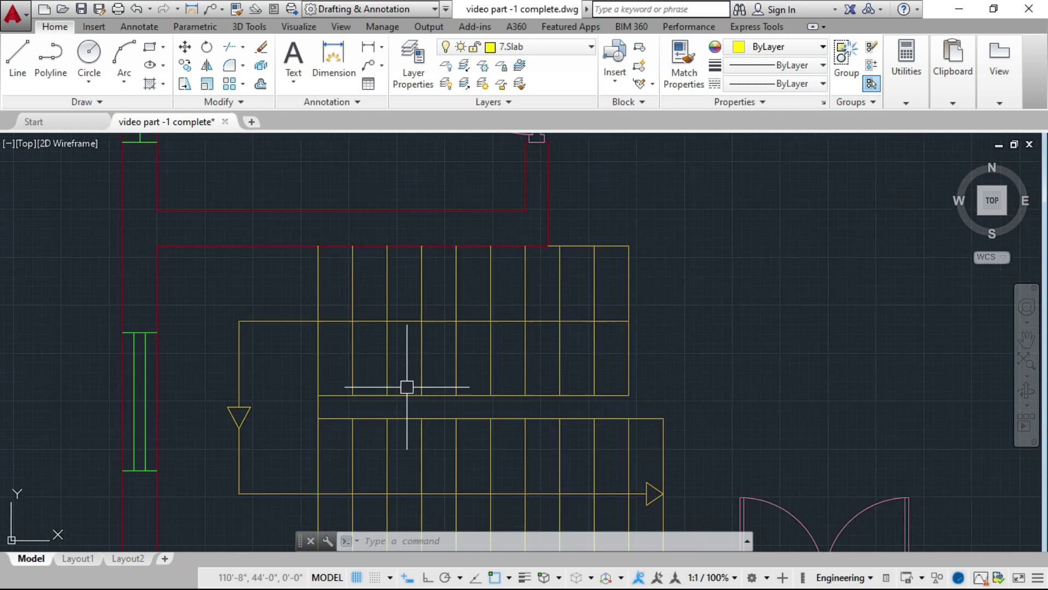
scroll(524, 401, "up", 2)
scroll(608, 404, "down", 2)
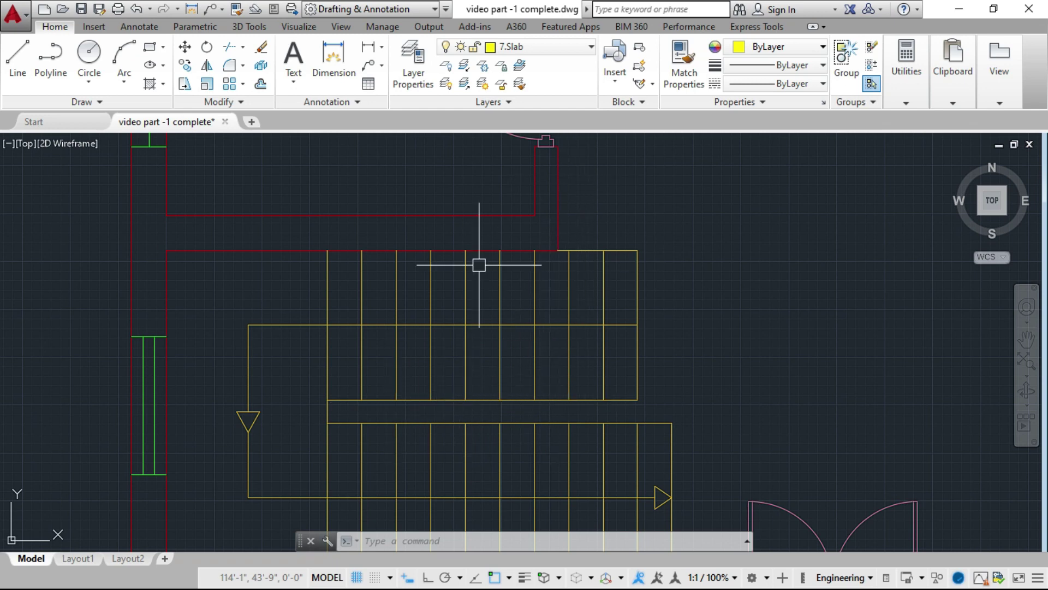
Make 5.Stair the current layer and draw a polyline along the edges of the gap between the two stair flights
left_click(575, 51)
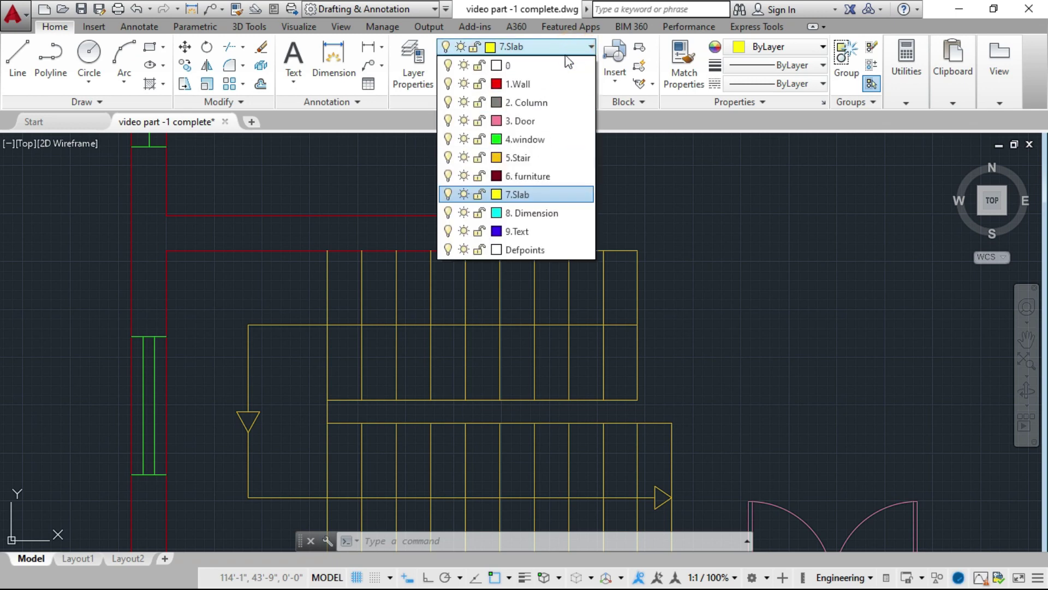
left_click(542, 159)
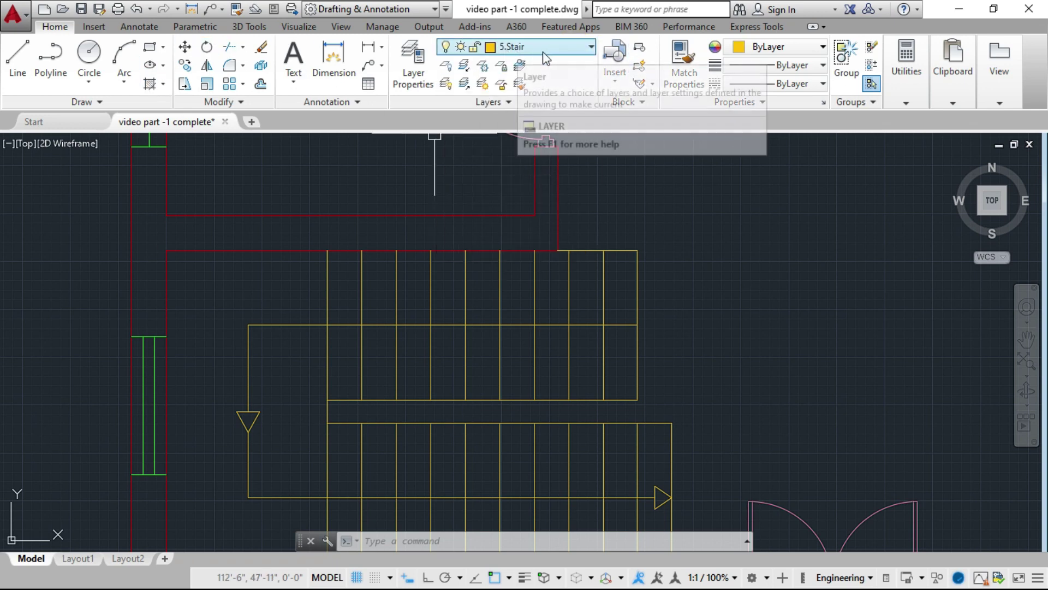
left_click(60, 67)
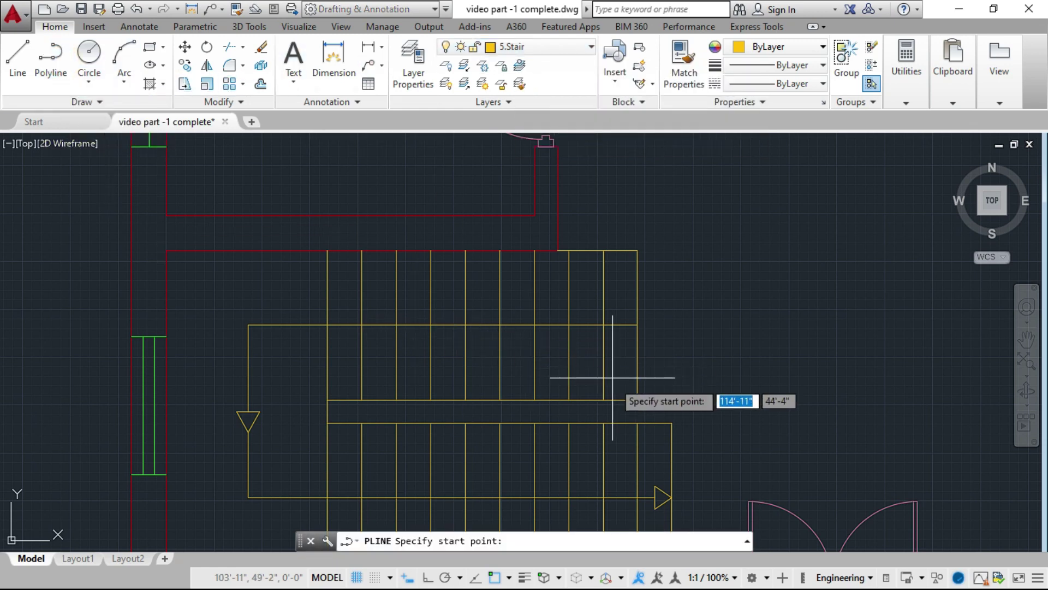
scroll(634, 395, "up", 2)
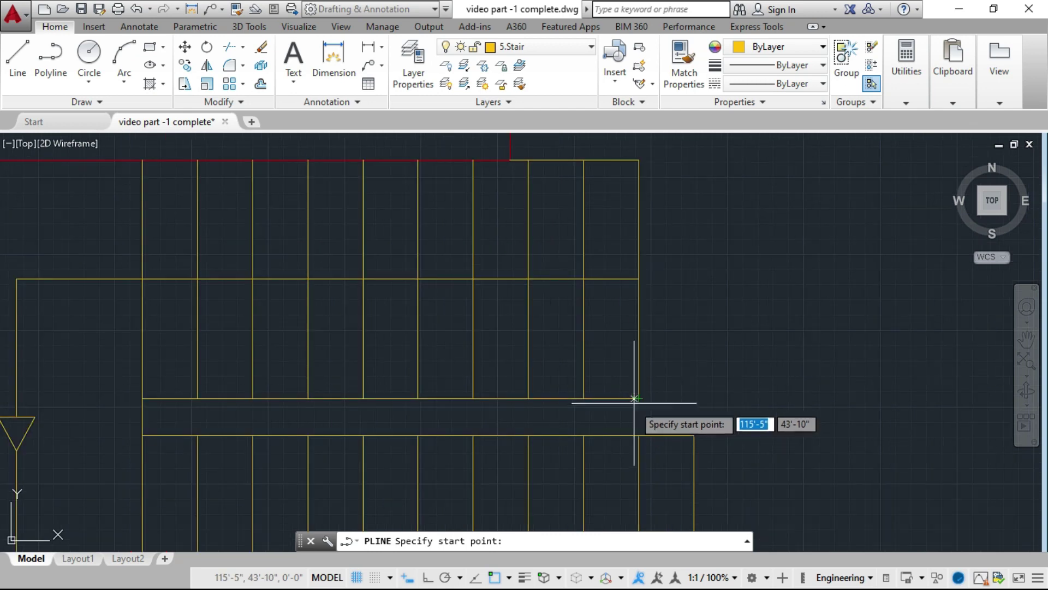
left_click(634, 399)
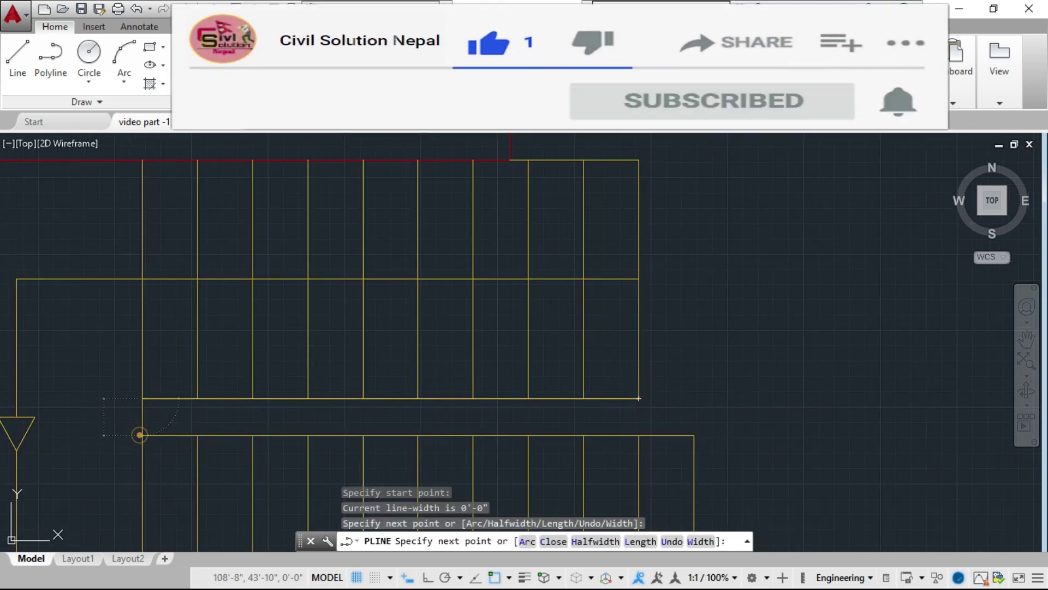
left_click(143, 435)
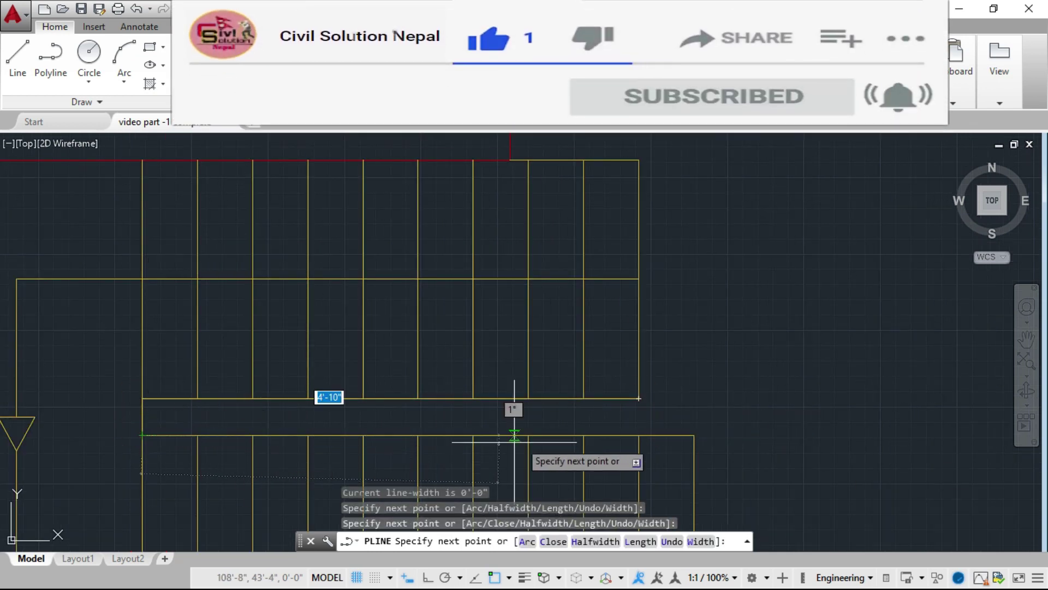
left_click(694, 435)
key("Escape")
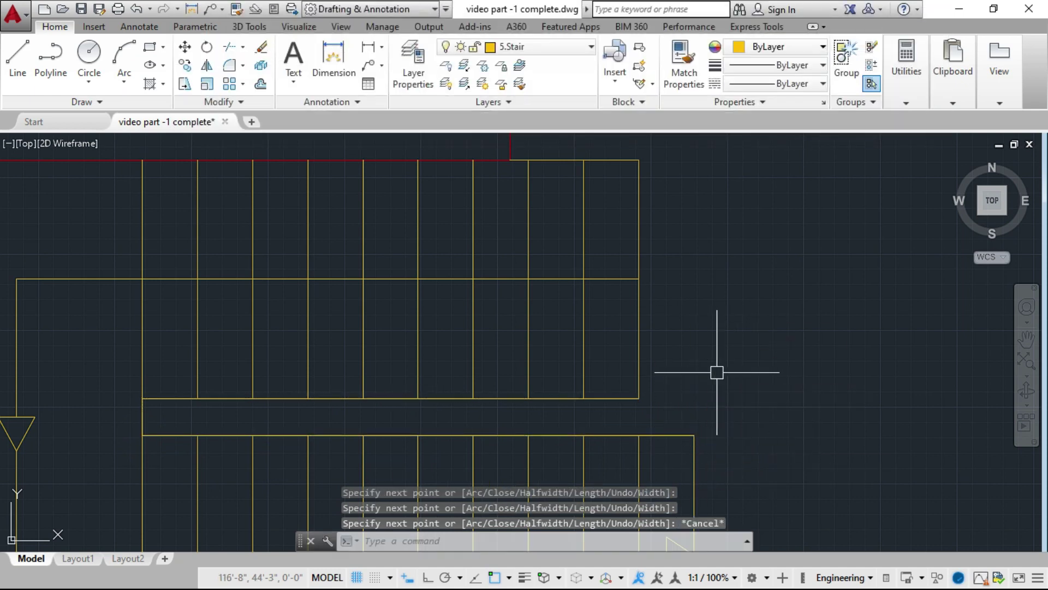
Offset the gap polyline 2" outward, onto the stair flights, to form the second handrail line
left_click(615, 435)
scroll(597, 358, "down", 5)
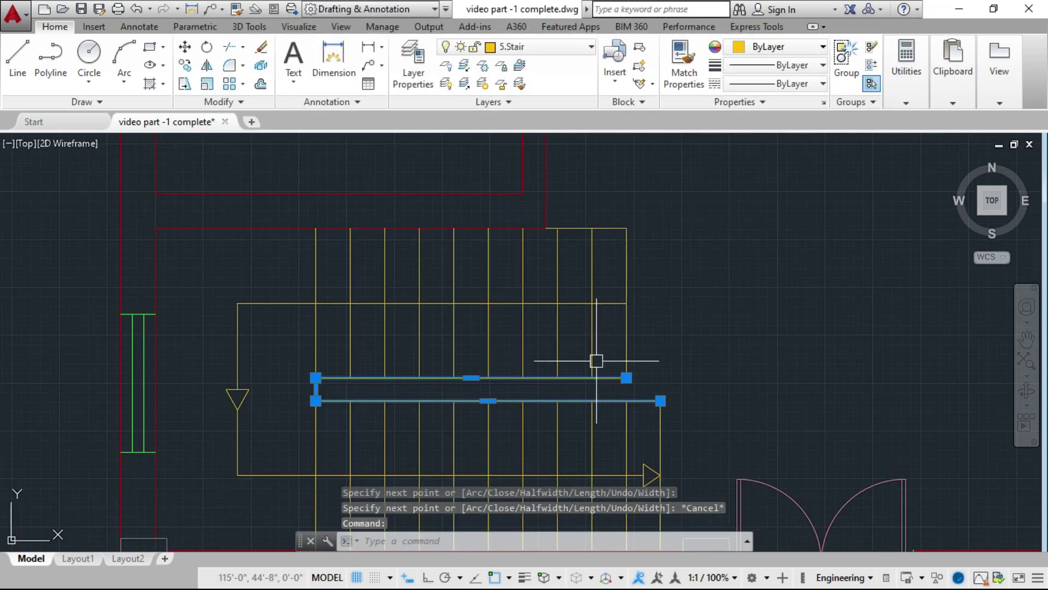
scroll(567, 415, "up", 7)
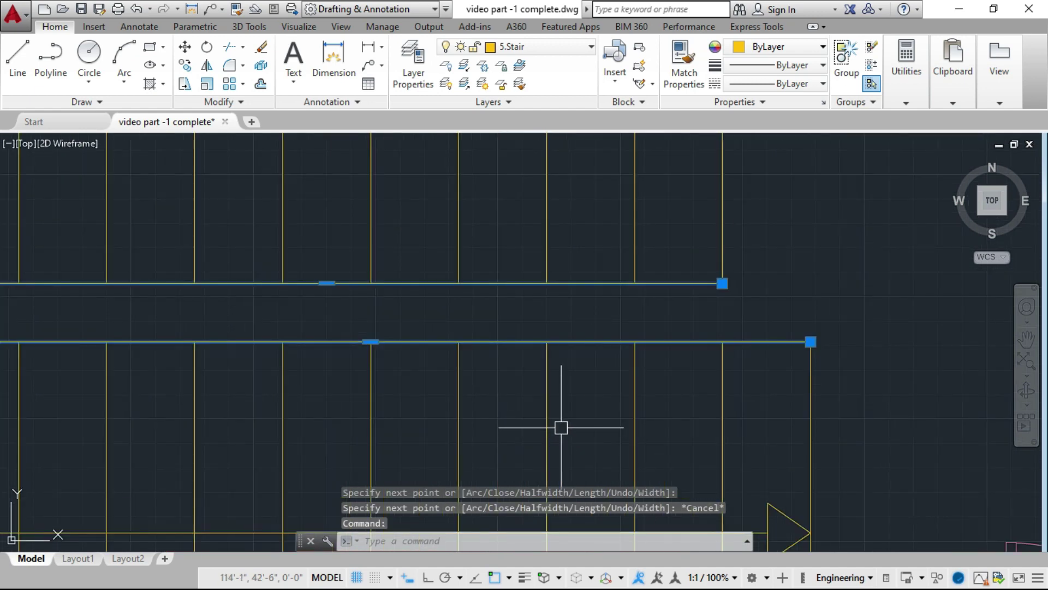
type("o")
key("Return")
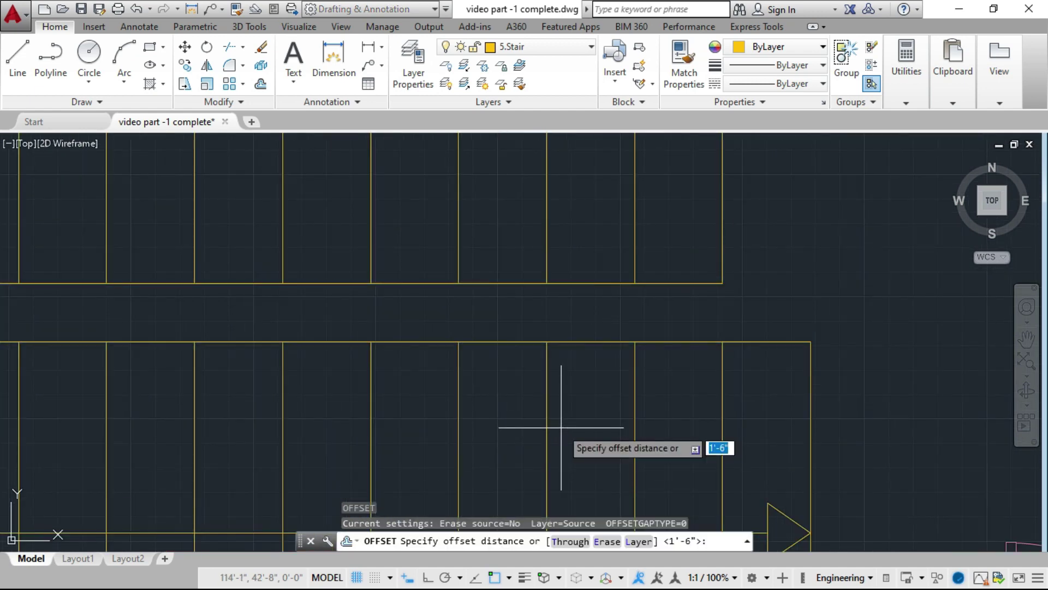
type("2")
key("Return")
left_click(561, 345)
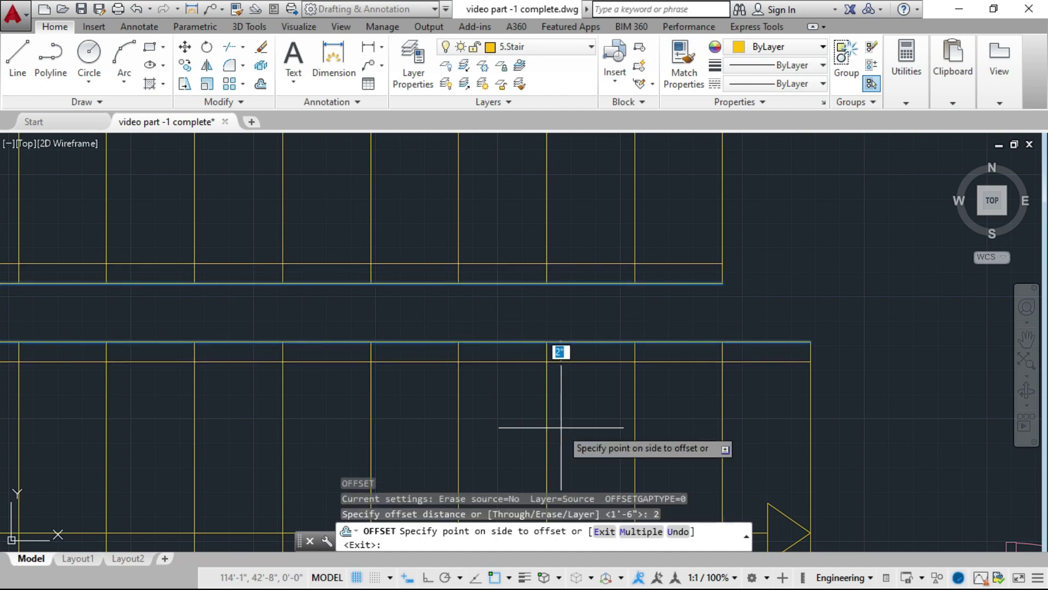
scroll(564, 369, "down", 2)
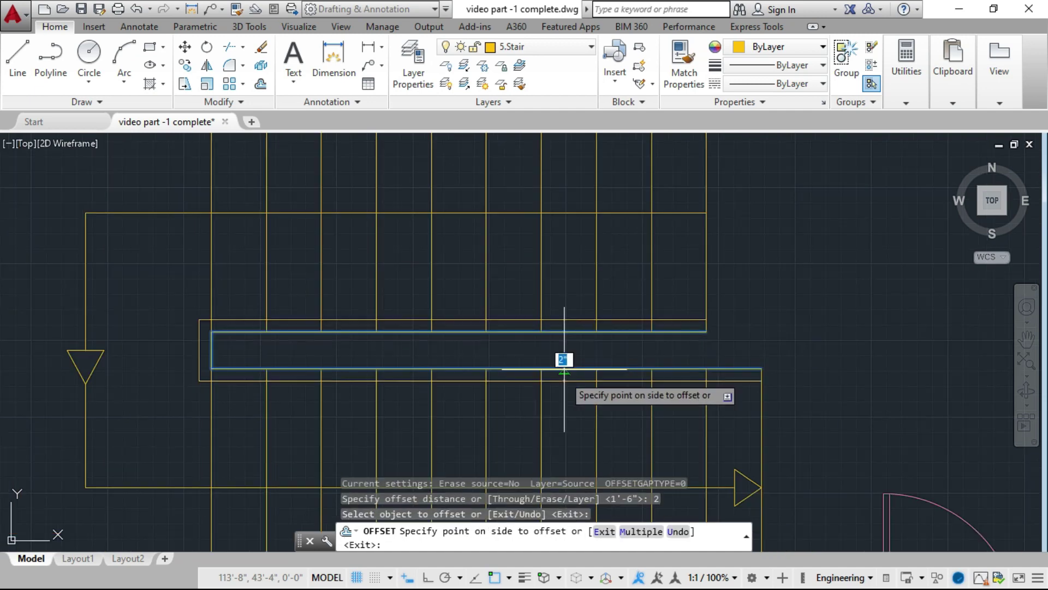
left_click(561, 412)
key("Escape")
Trim the upper flight's tread lines out of the strip between the two handrail lines
middle_click_drag(672, 333, 696, 342)
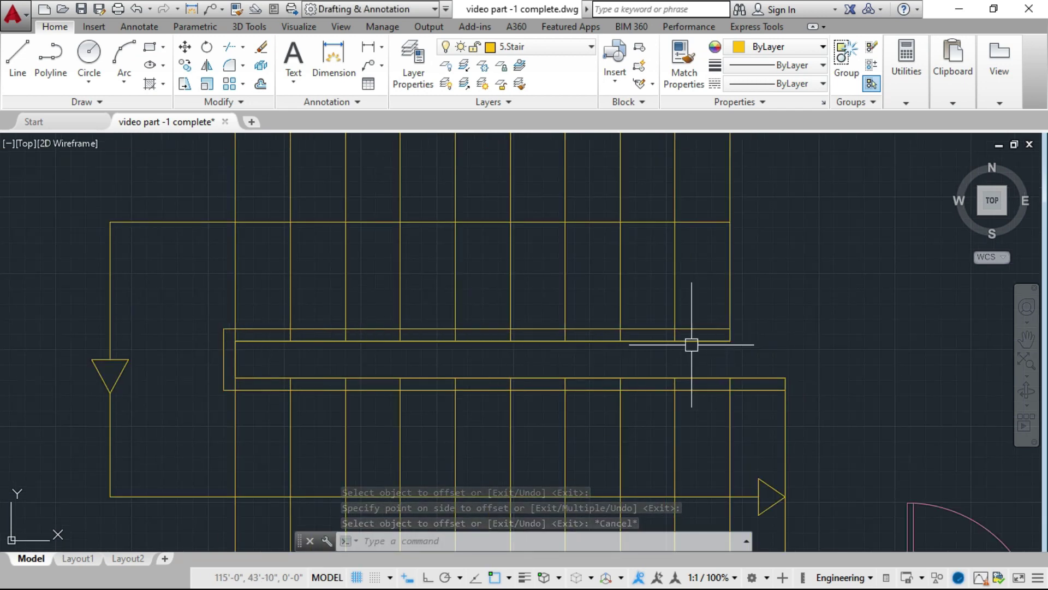
scroll(641, 333, "up", 2)
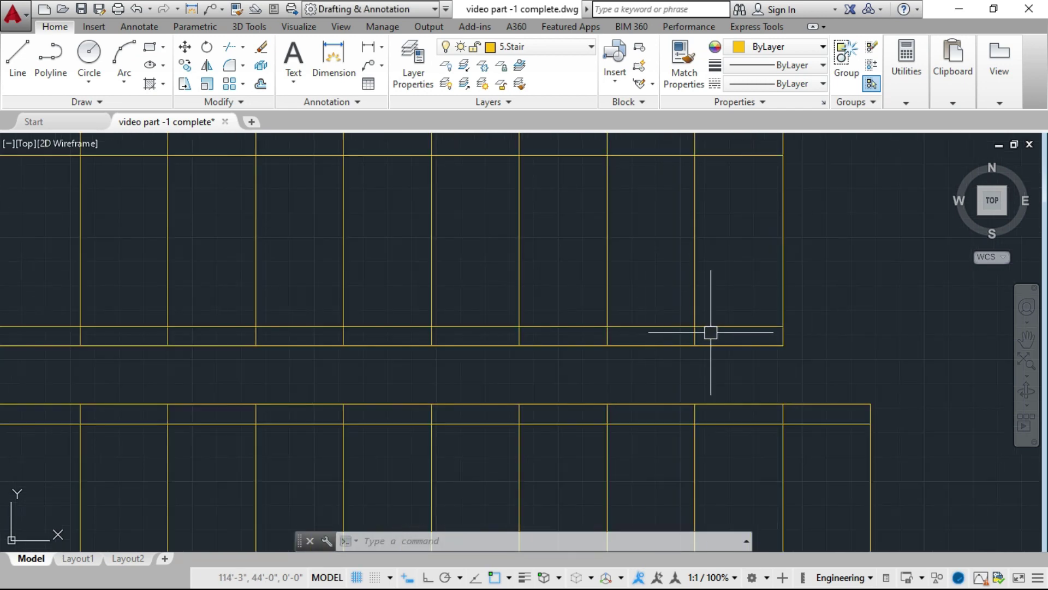
scroll(693, 332, "up", 2)
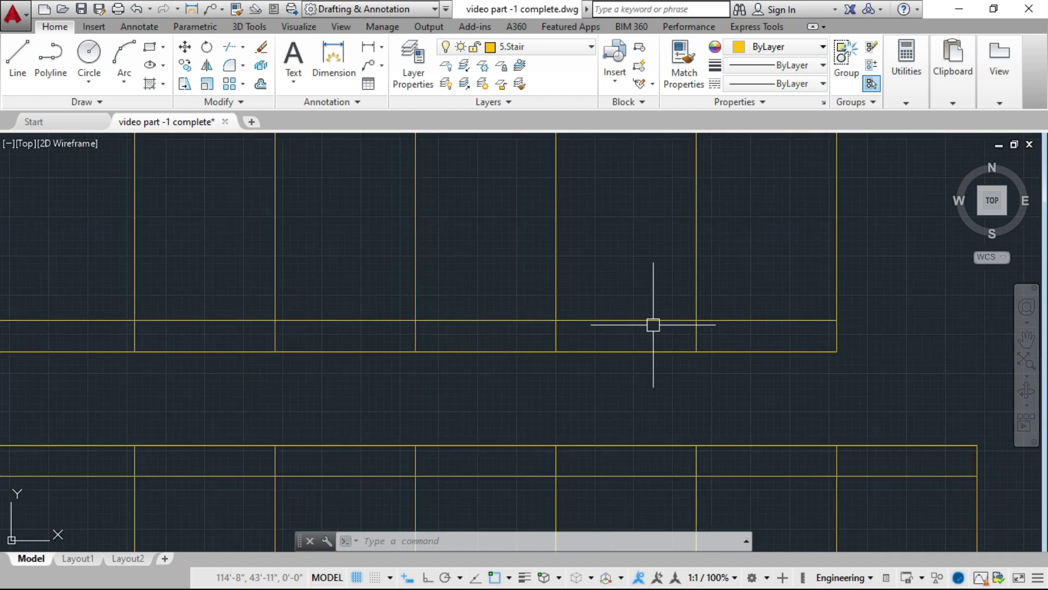
type("r")
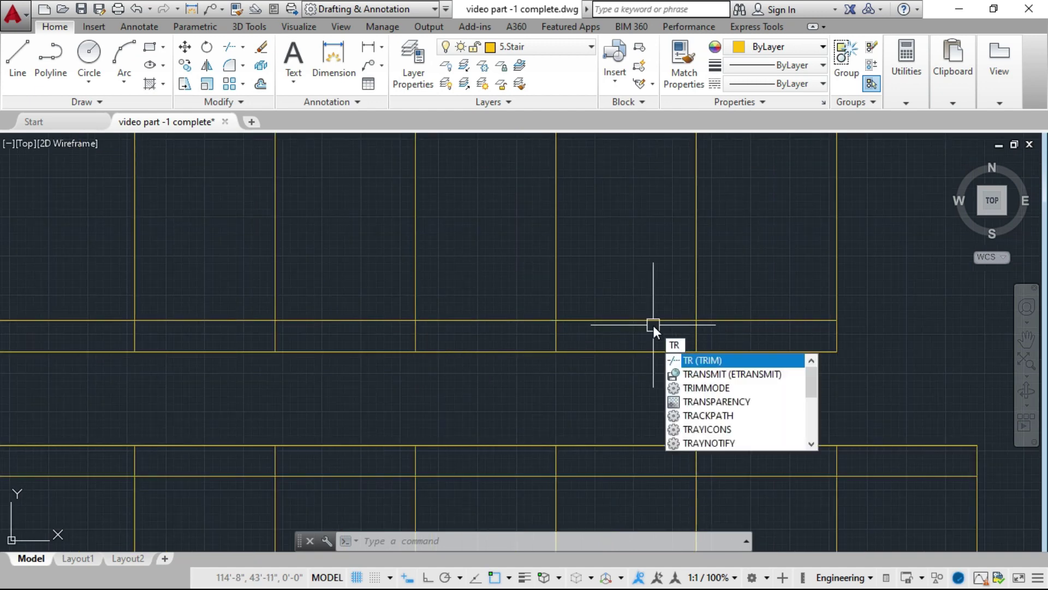
key("Return")
key("Return")
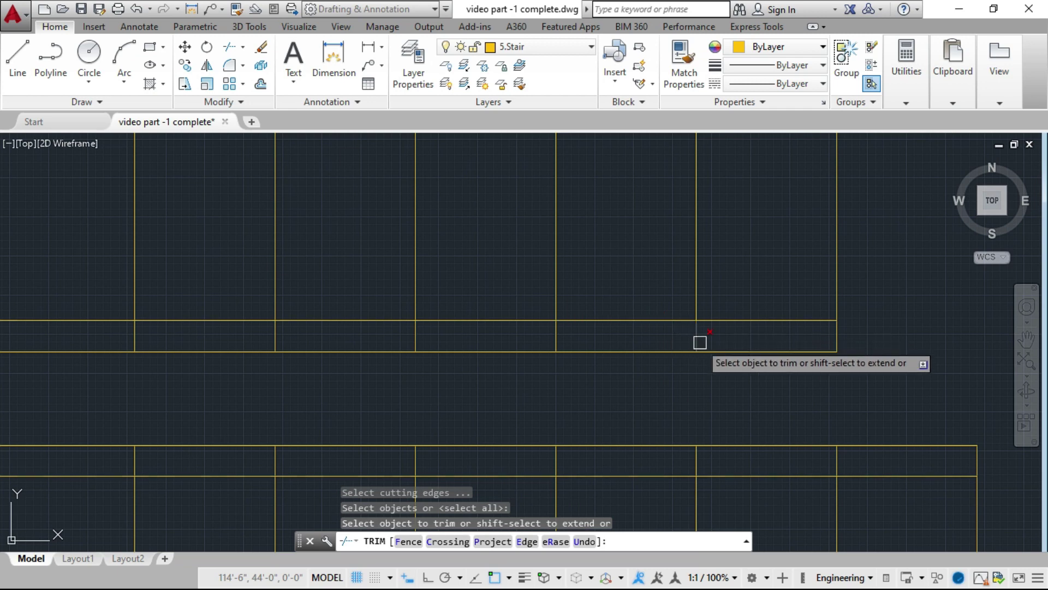
left_click(699, 338)
left_click(553, 335)
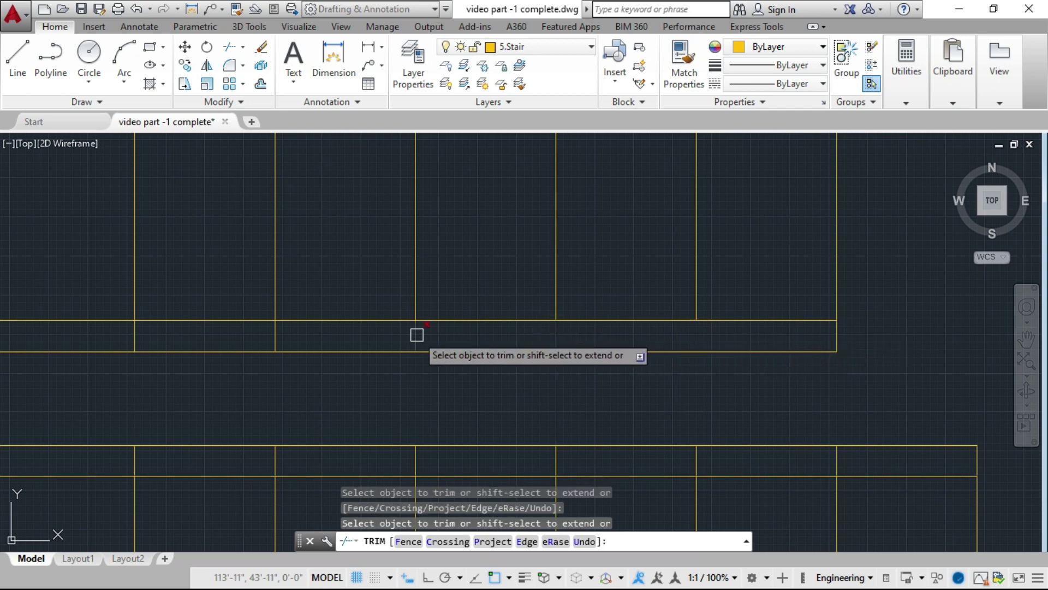
left_click(416, 336)
left_click(270, 334)
left_click(135, 334)
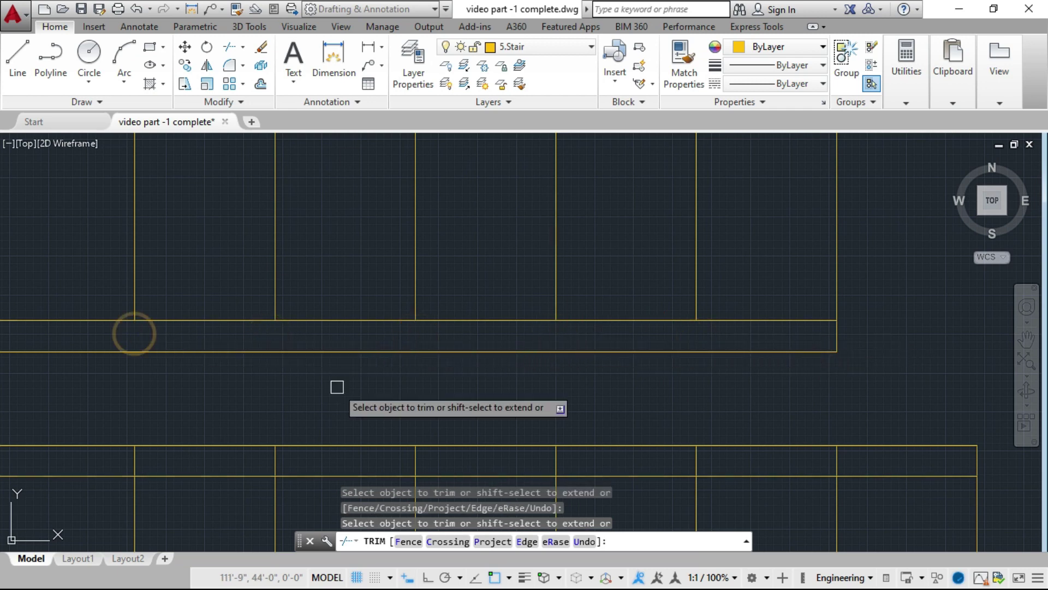
scroll(335, 386, "down", 2)
left_click(82, 361)
left_click(255, 365)
left_click(342, 364)
Trim the lower flight's tread lines out of the strip between the two handrail lines
left_click(79, 440)
left_click(169, 440)
left_click(257, 441)
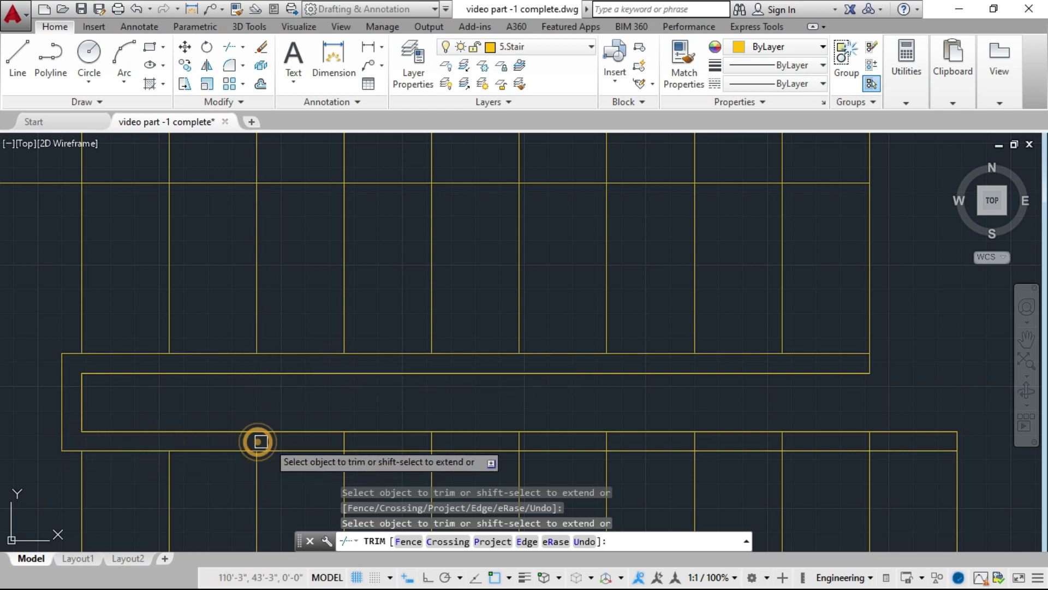
left_click(344, 440)
left_click(432, 438)
left_click(519, 441)
left_click(606, 441)
left_click(693, 441)
left_click(781, 441)
left_click(869, 441)
scroll(482, 411, "down", 2)
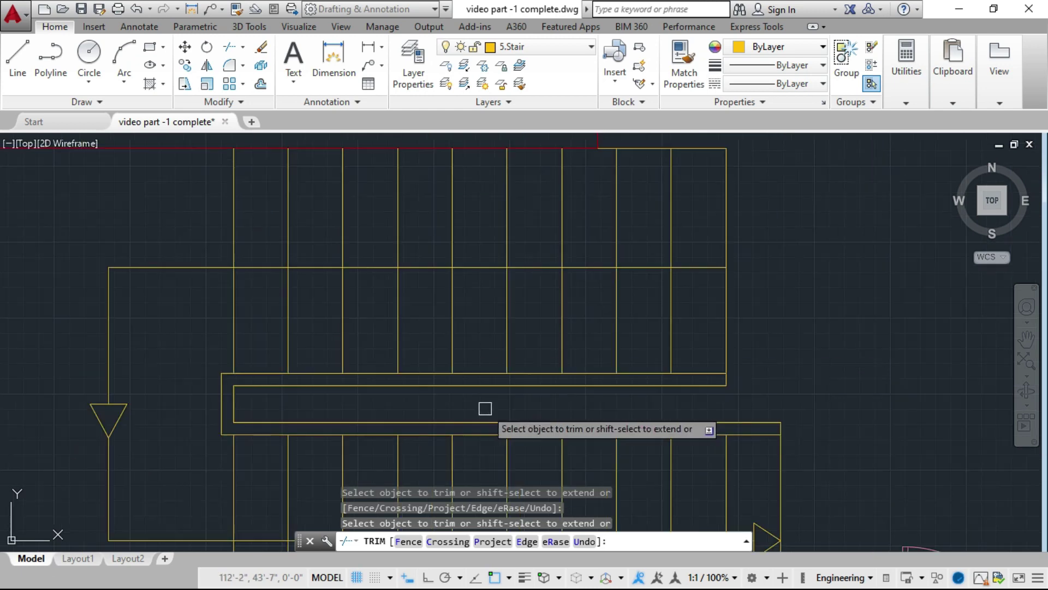
key("Escape")
Inspect the trimmed handrail outline between the two stair flights
scroll(280, 403, "down", 1)
scroll(583, 395, "up", 1)
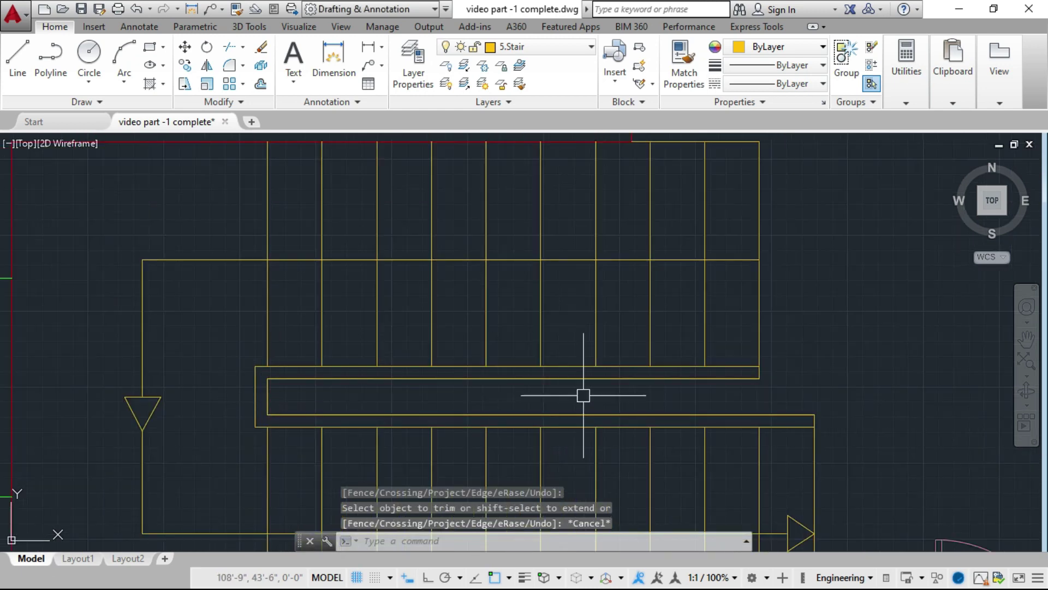
scroll(547, 379, "up", 2)
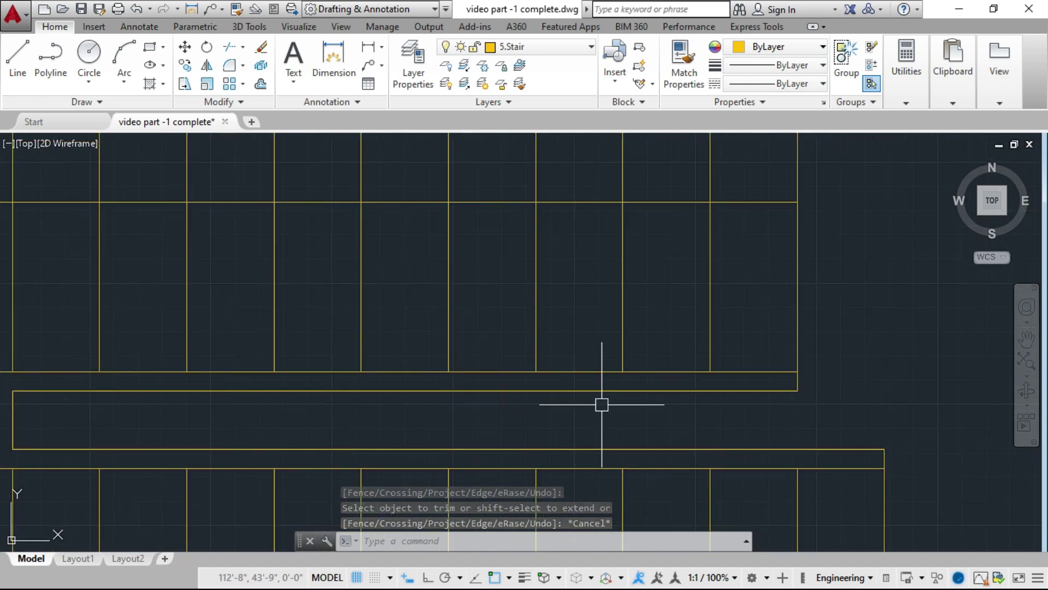
scroll(604, 402, "down", 4)
scroll(535, 400, "up", 2)
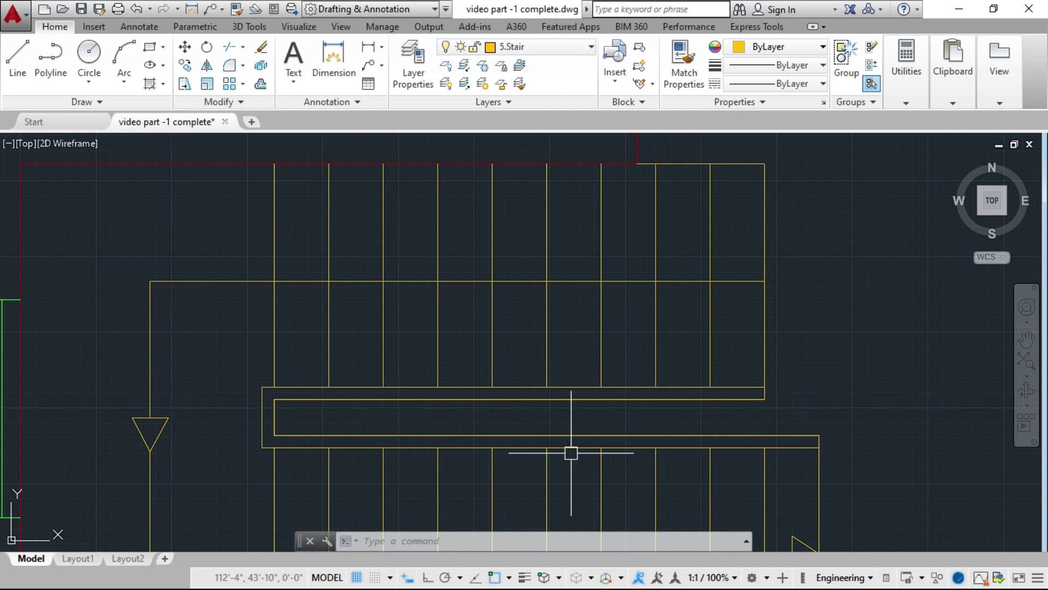
scroll(393, 444, "down", 2)
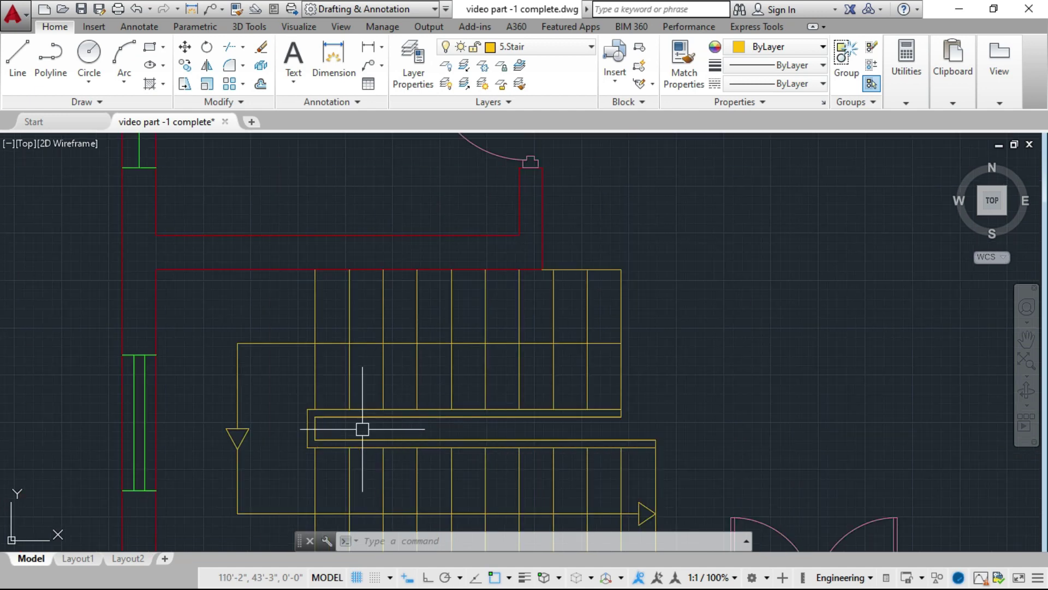
Measure the distance from the wall corner to the outer end of the upper flight with a linear dimension, without placing it
scroll(351, 428, "down", 2)
scroll(493, 300, "up", 4)
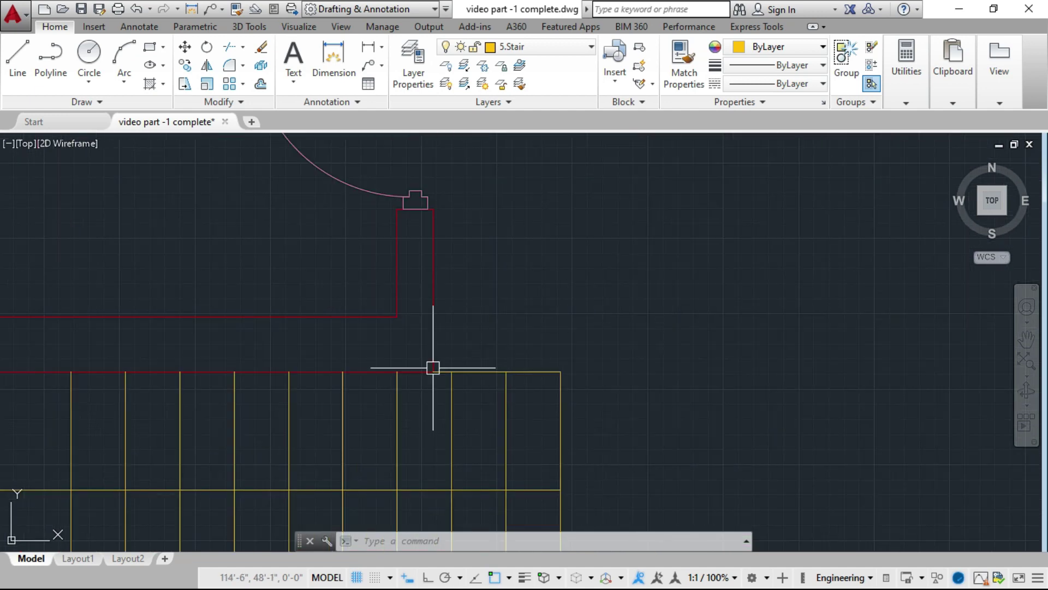
scroll(551, 367, "up", 2)
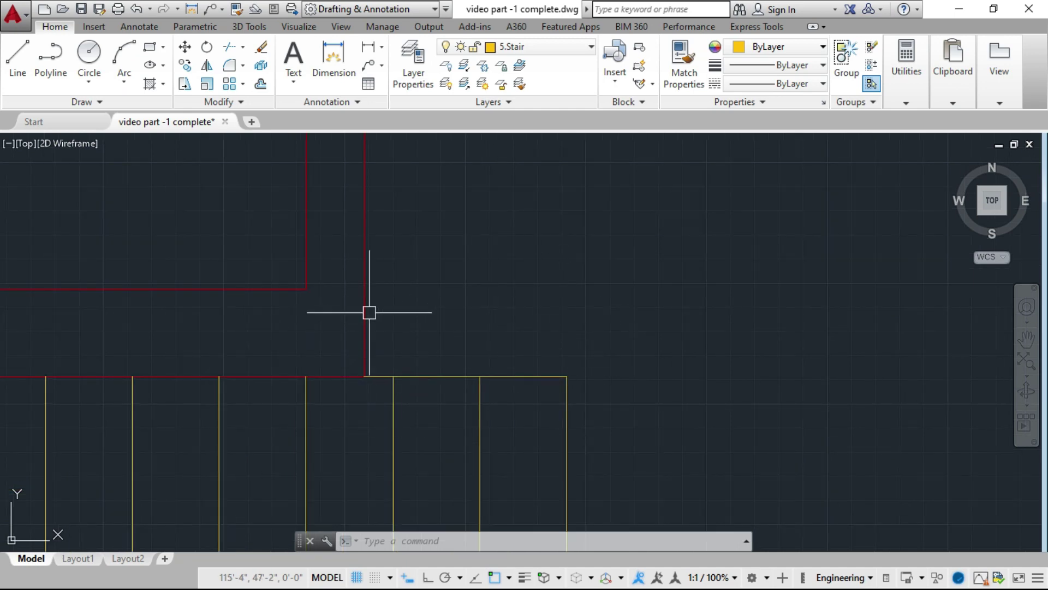
left_click(368, 53)
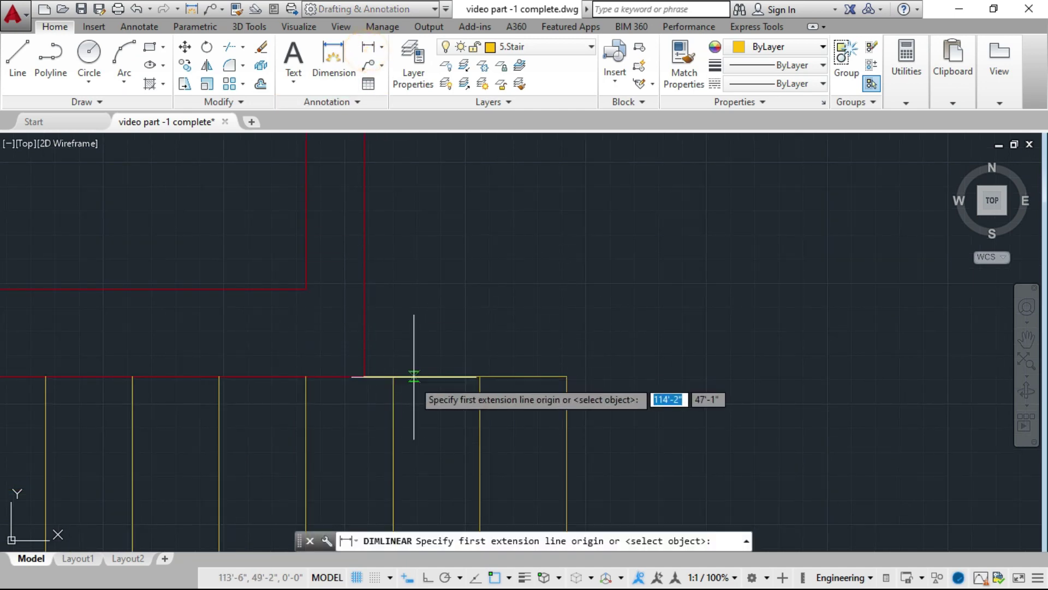
left_click(365, 376)
left_click(566, 376)
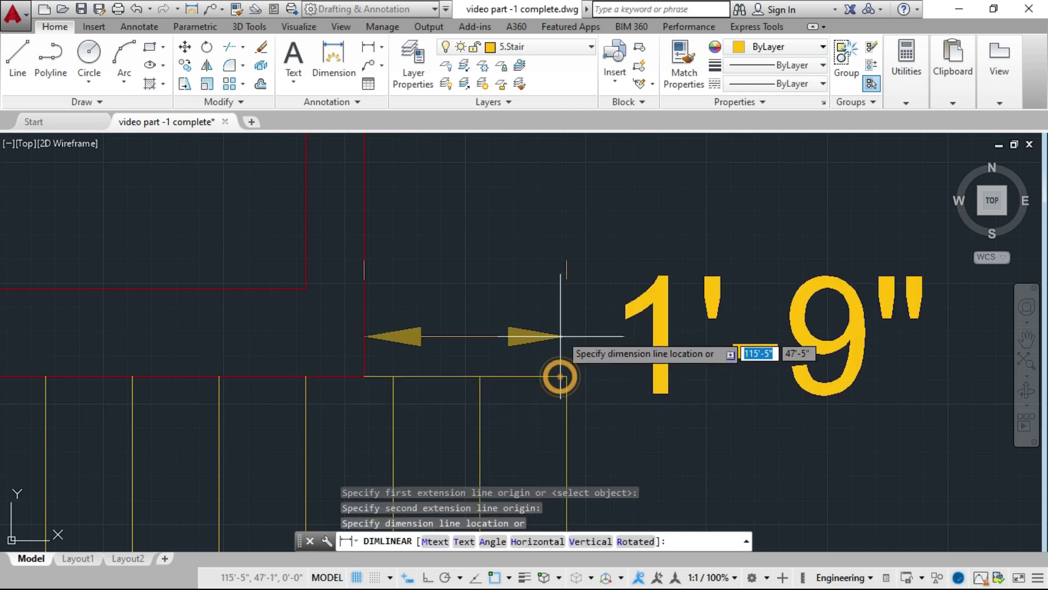
scroll(527, 305, "down", 2)
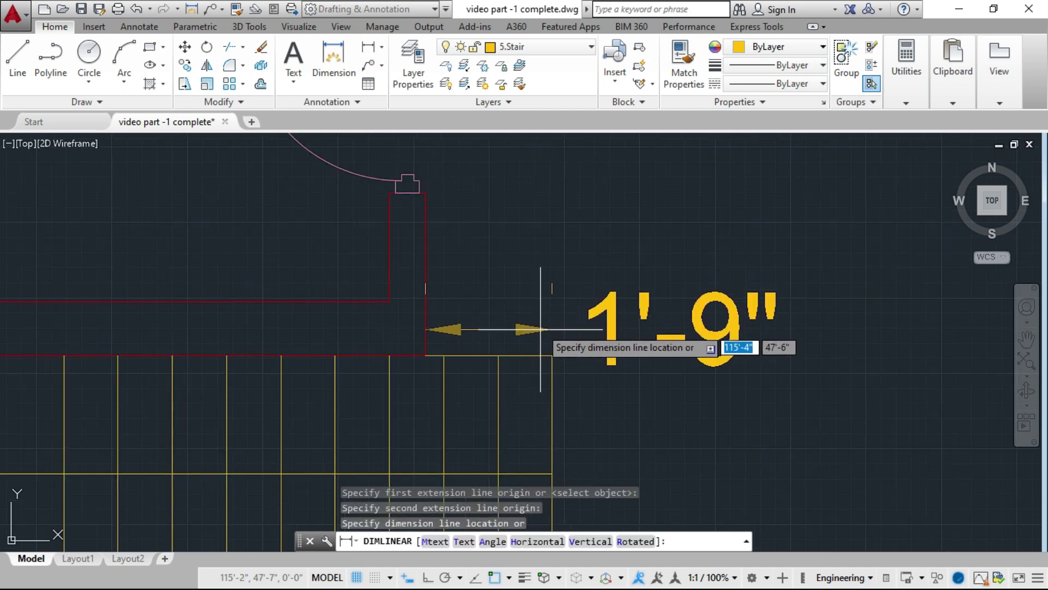
key("Escape")
scroll(537, 331, "up", 2)
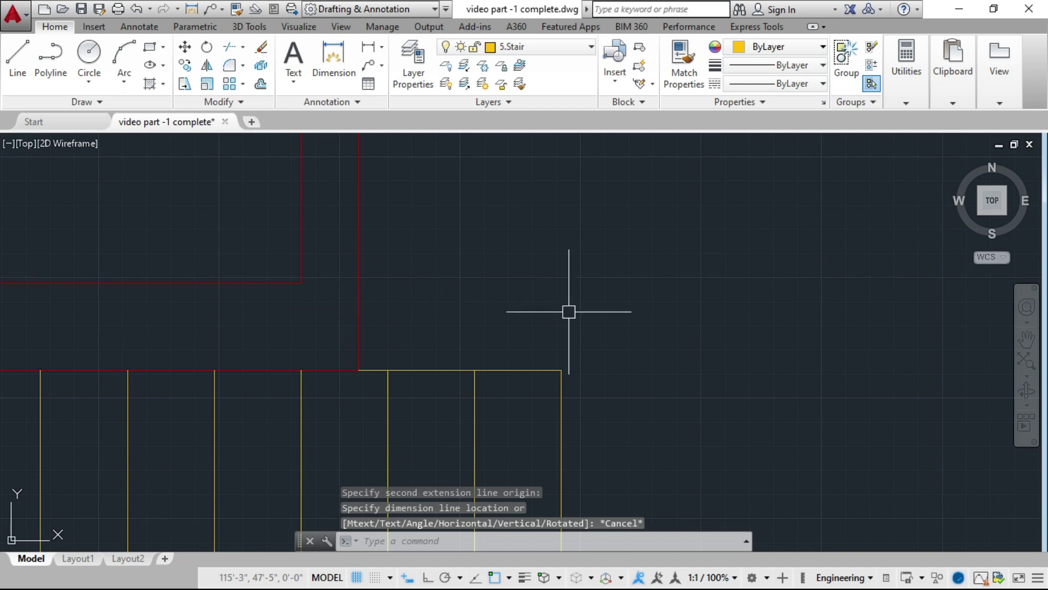
On the 1.Wall layer, draw orthogonal lines extending the wall above the upper flight to the stair's outer end and back to the wall corner
scroll(462, 352, "down", 3)
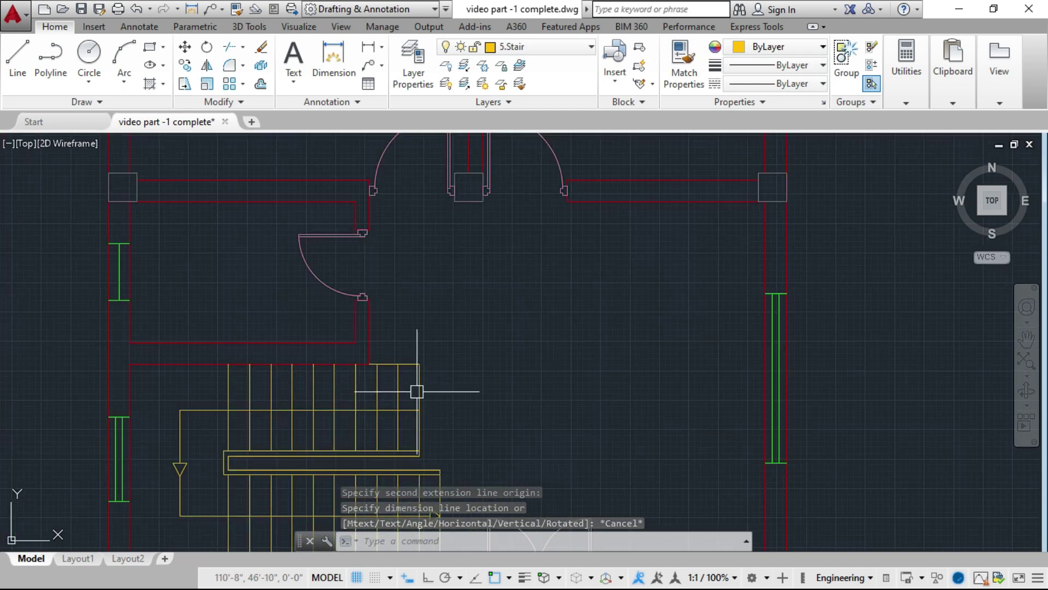
scroll(404, 384, "up", 2)
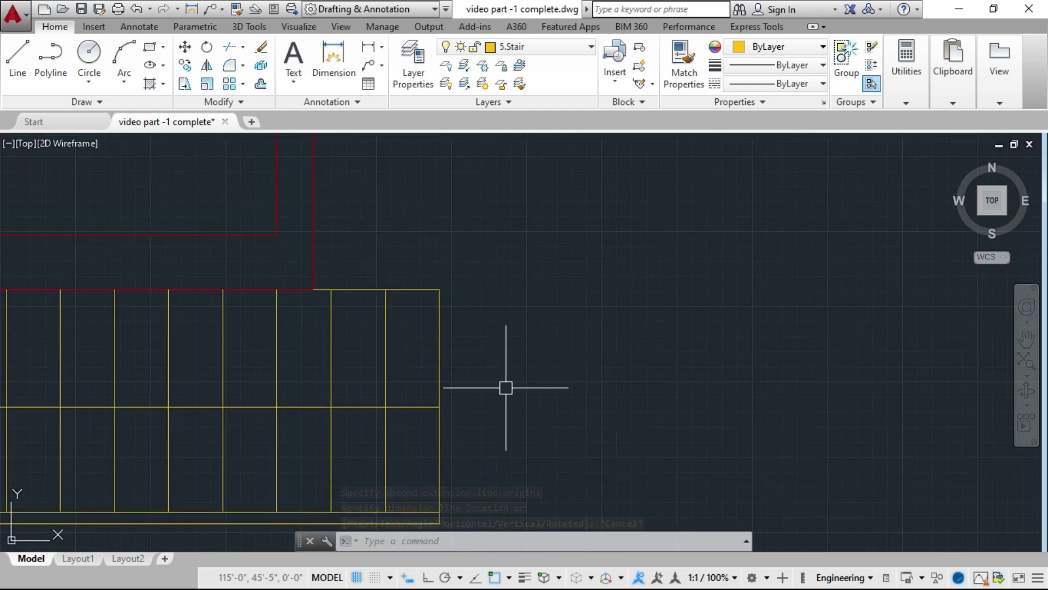
scroll(503, 386, "down", 2)
scroll(466, 275, "up", 1)
scroll(380, 272, "up", 1)
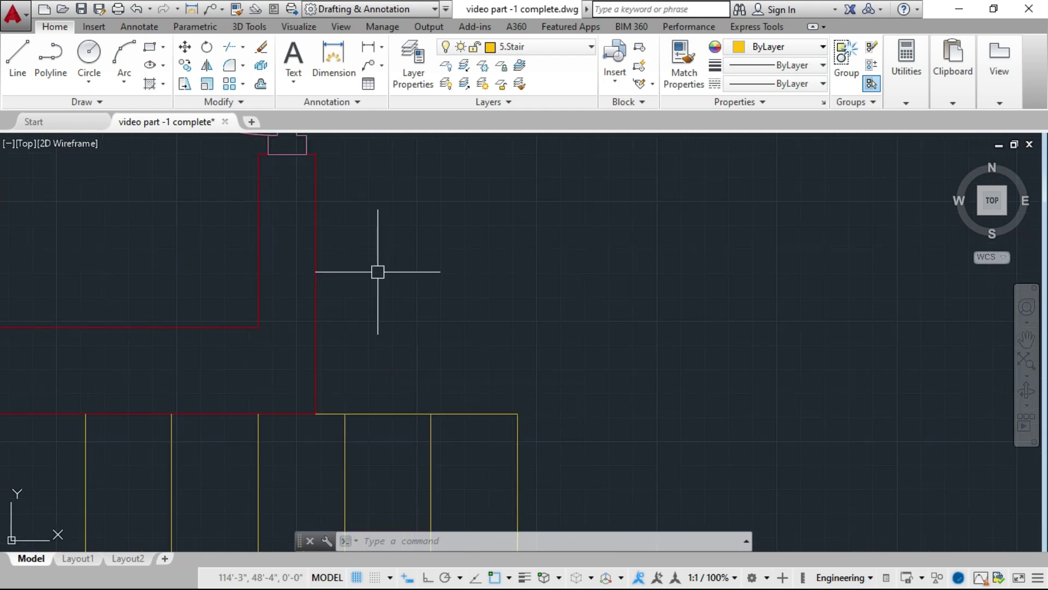
scroll(429, 383, "down", 1)
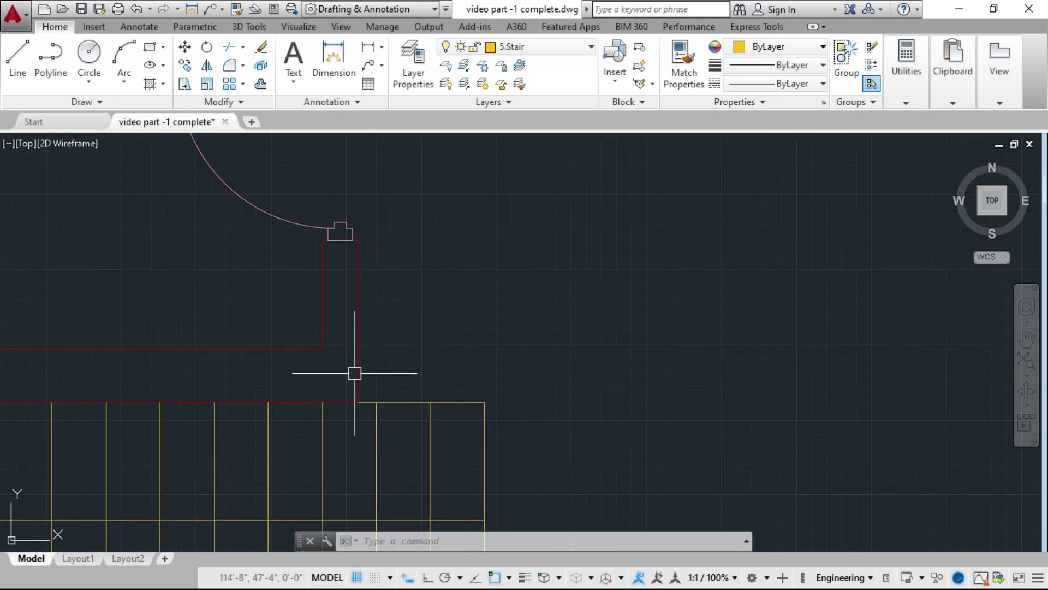
left_click(578, 47)
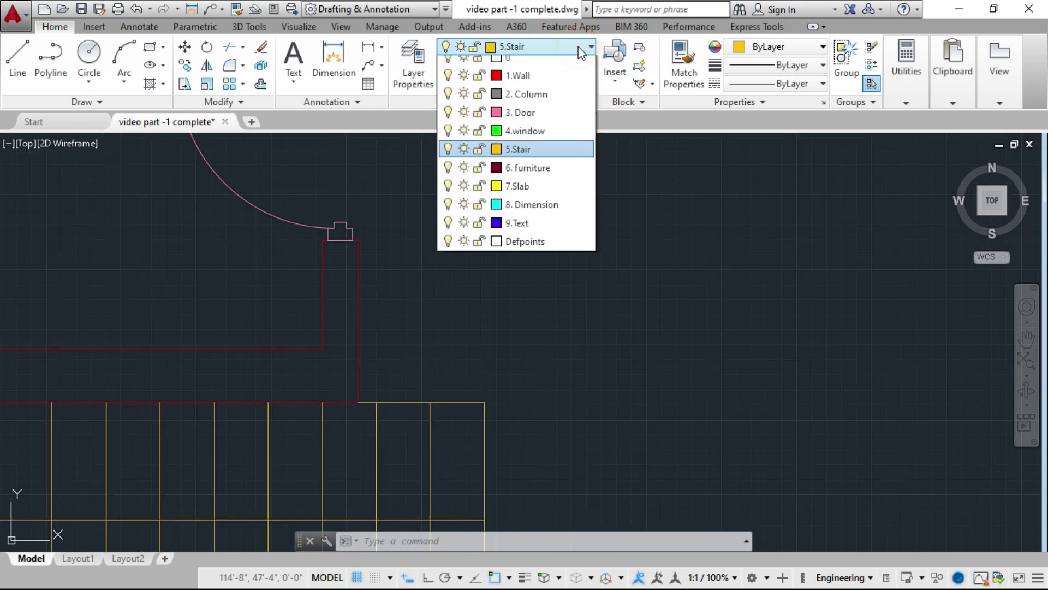
left_click(543, 85)
left_click(18, 57)
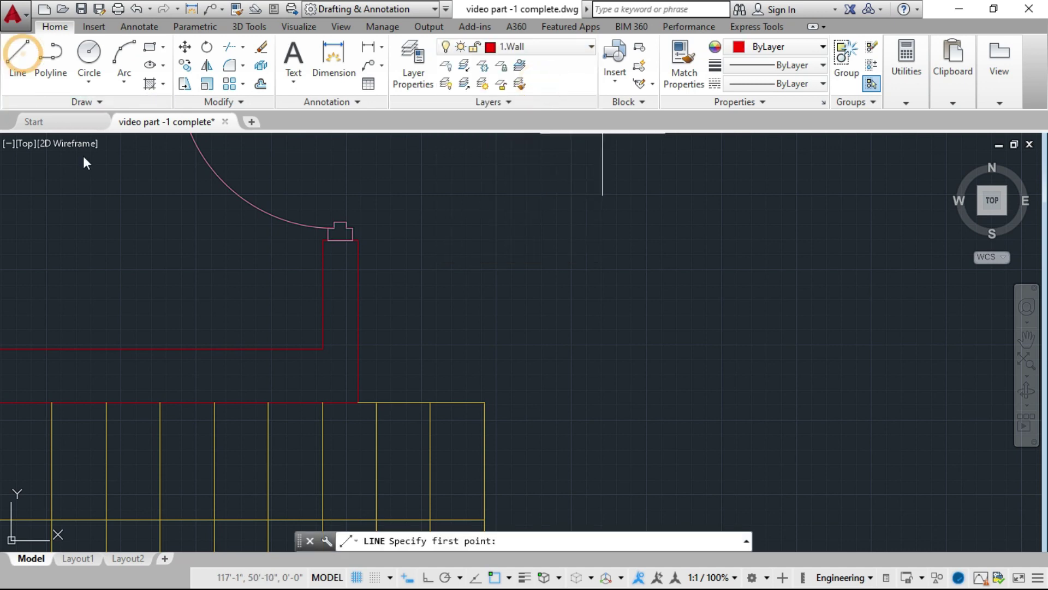
left_click(357, 350)
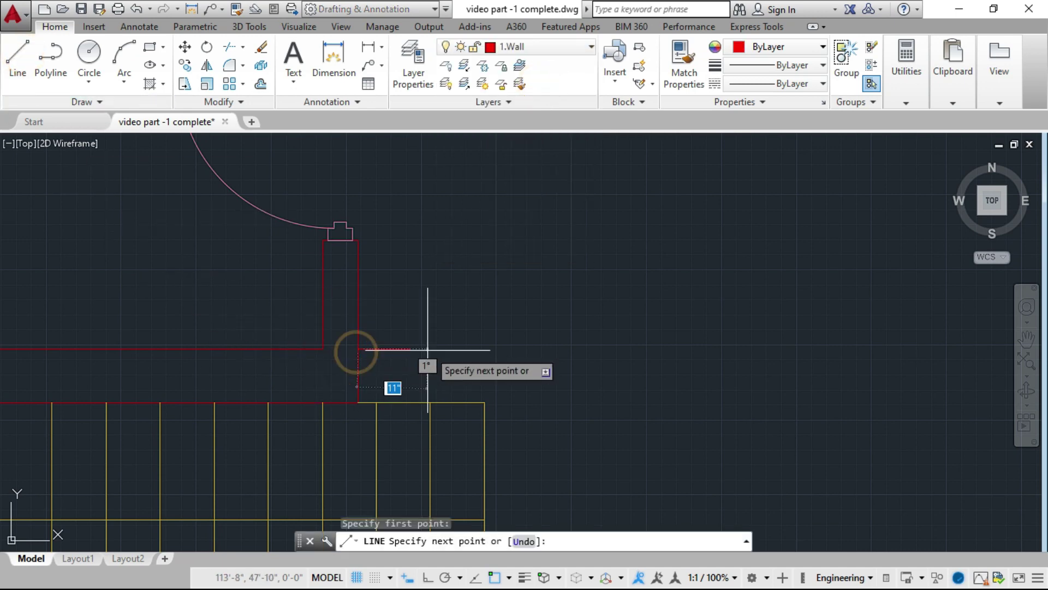
key("F8")
left_click(484, 349)
left_click(485, 403)
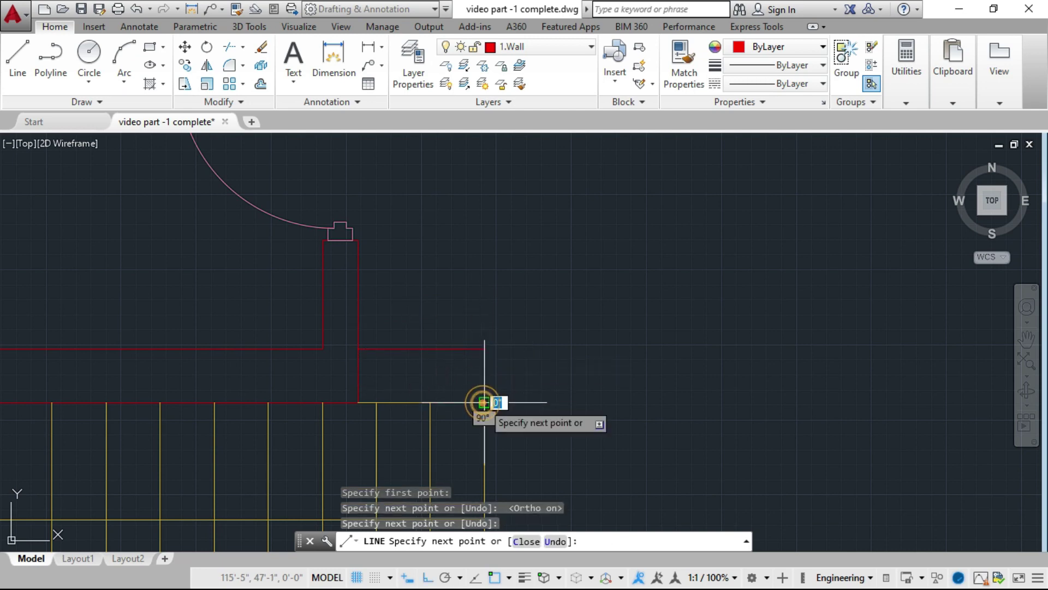
left_click(359, 402)
key("Escape")
Shorten the vertical wall line below the door so it ends at the upper line of the wall extension
left_click(358, 380)
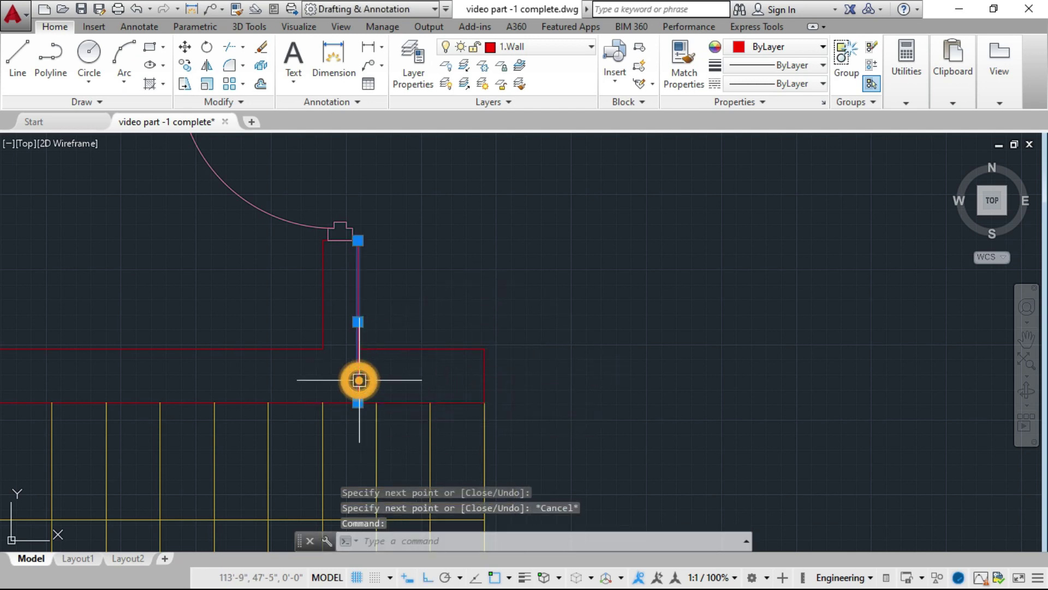
left_click(359, 403)
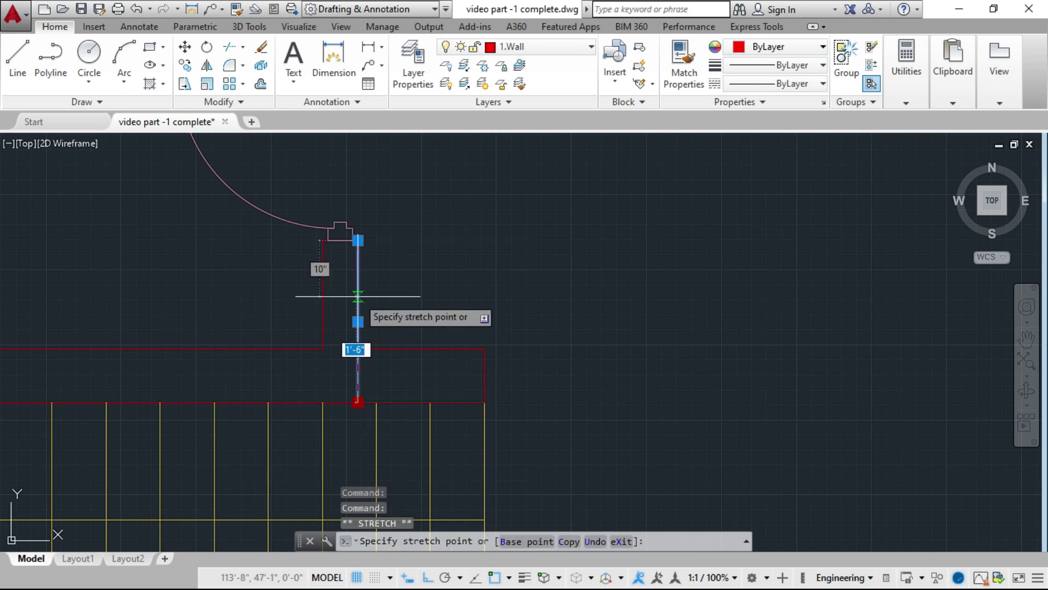
left_click(357, 348)
key("Escape")
scroll(370, 400, "down", 4)
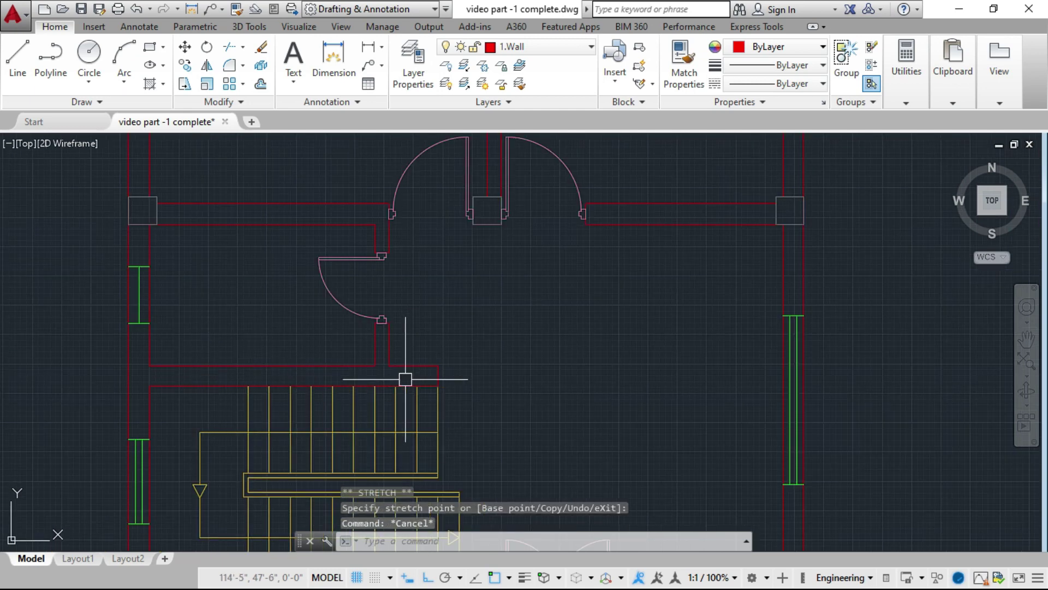
Examine the extended wall end and its junction with the staircase within the floor plan
scroll(405, 379, "up", 3)
scroll(410, 379, "down", 3)
scroll(433, 369, "up", 5)
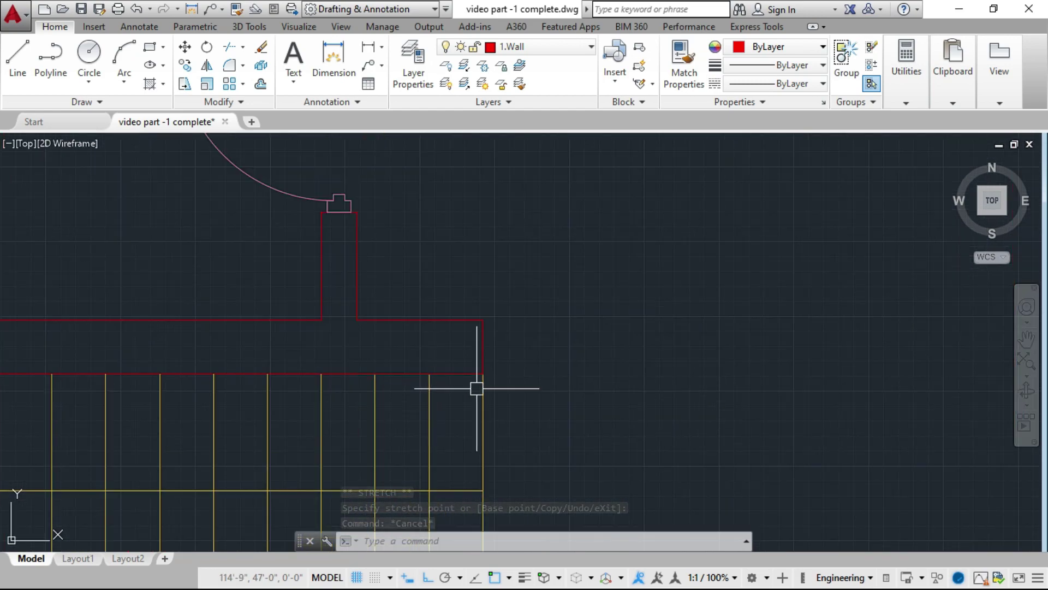
scroll(393, 409, "down", 3)
scroll(372, 407, "up", 3)
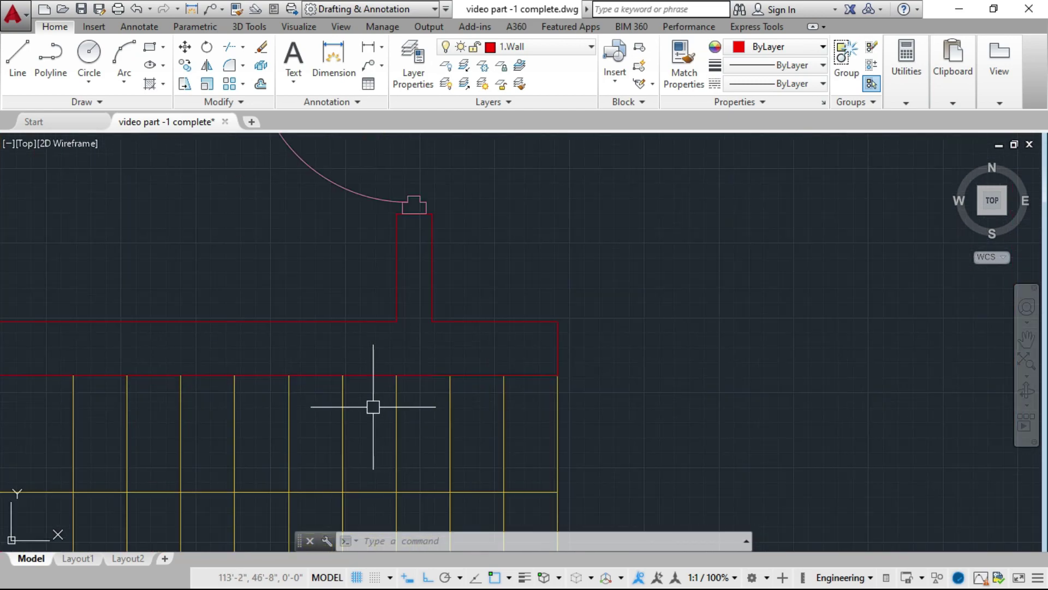
scroll(505, 398, "up", 2)
scroll(459, 402, "down", 4)
scroll(426, 409, "up", 1)
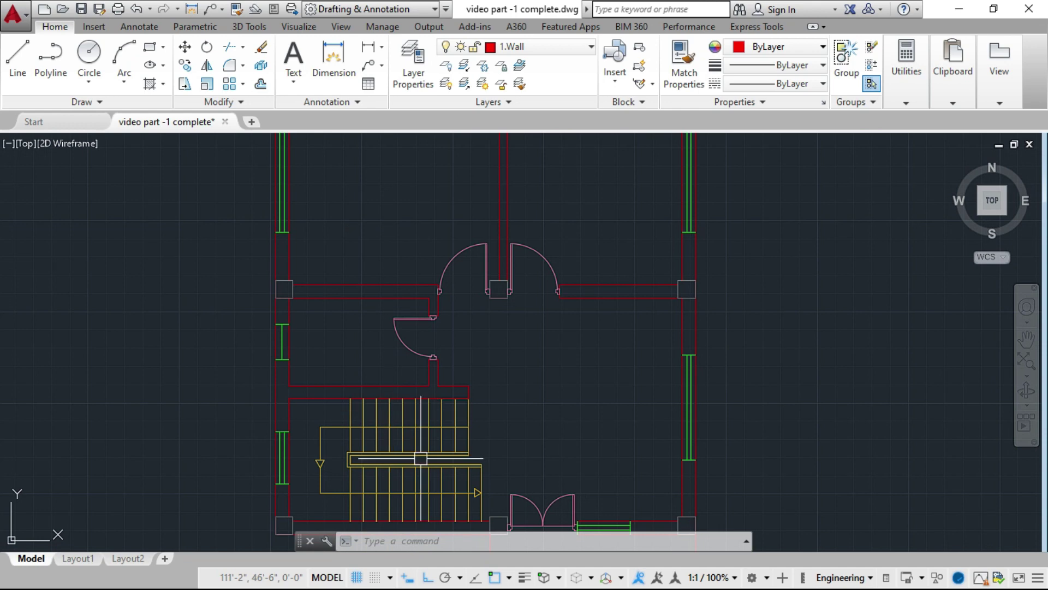
scroll(327, 431, "down", 2)
scroll(343, 417, "up", 3)
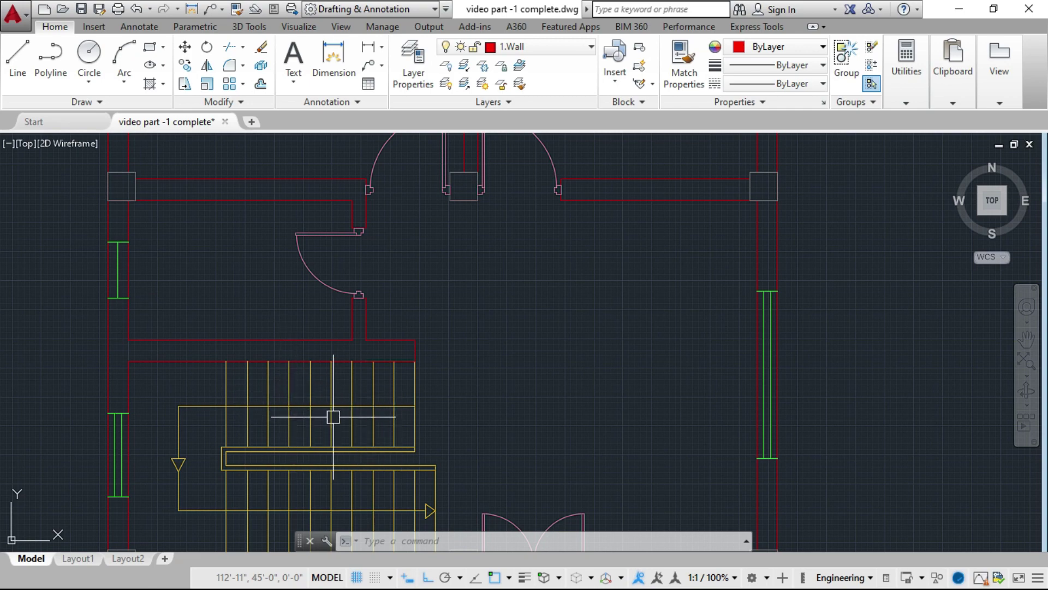
scroll(297, 375, "down", 2)
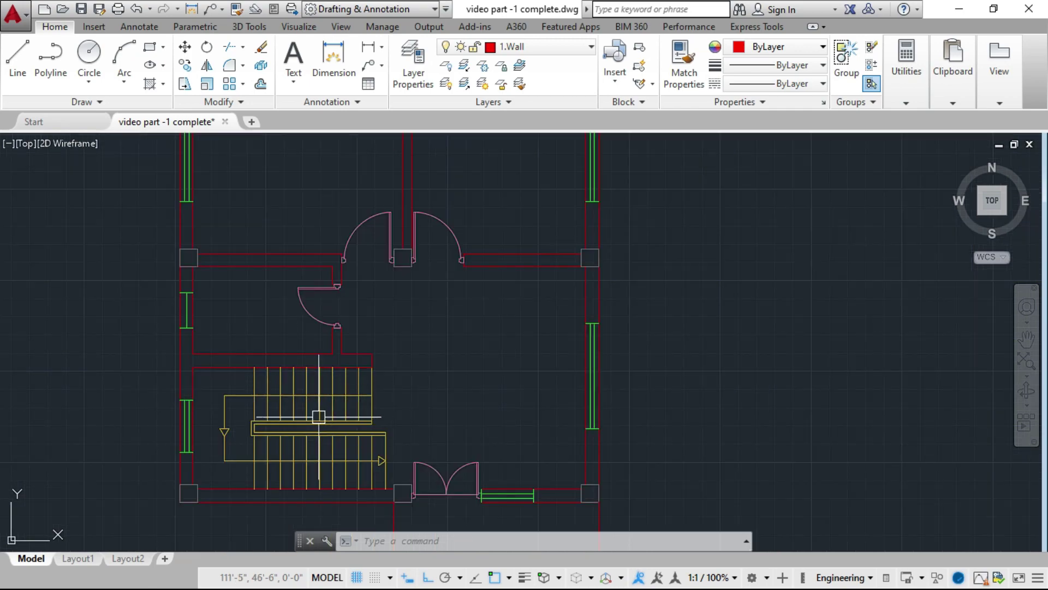
Examine the two upper rooms of the floor plan, especially the top exterior wall of the right-hand room
scroll(365, 450, "down", 4)
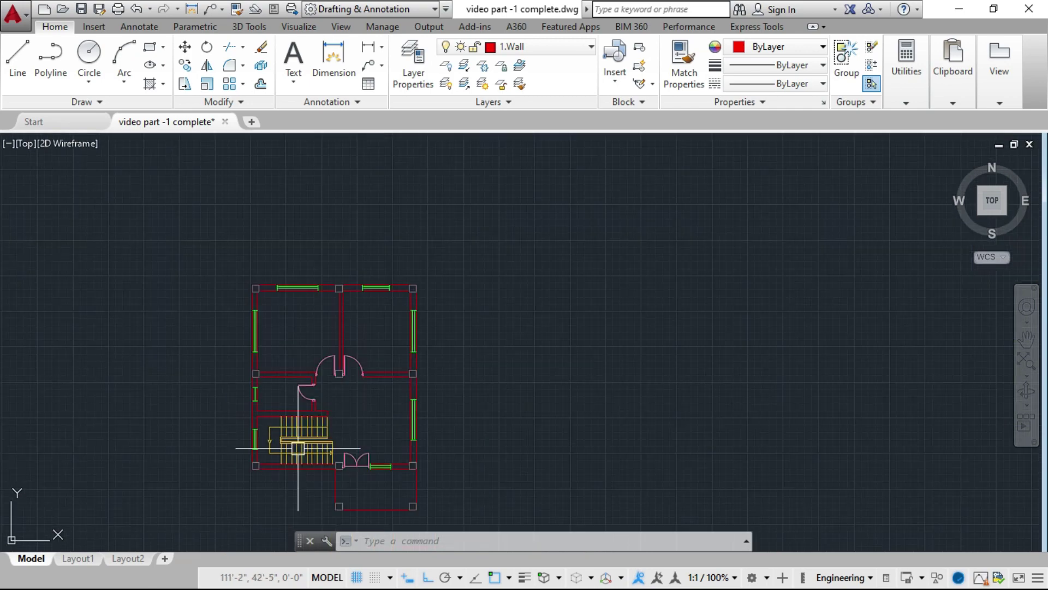
scroll(363, 294, "up", 1)
middle_click_drag(358, 259, 351, 342)
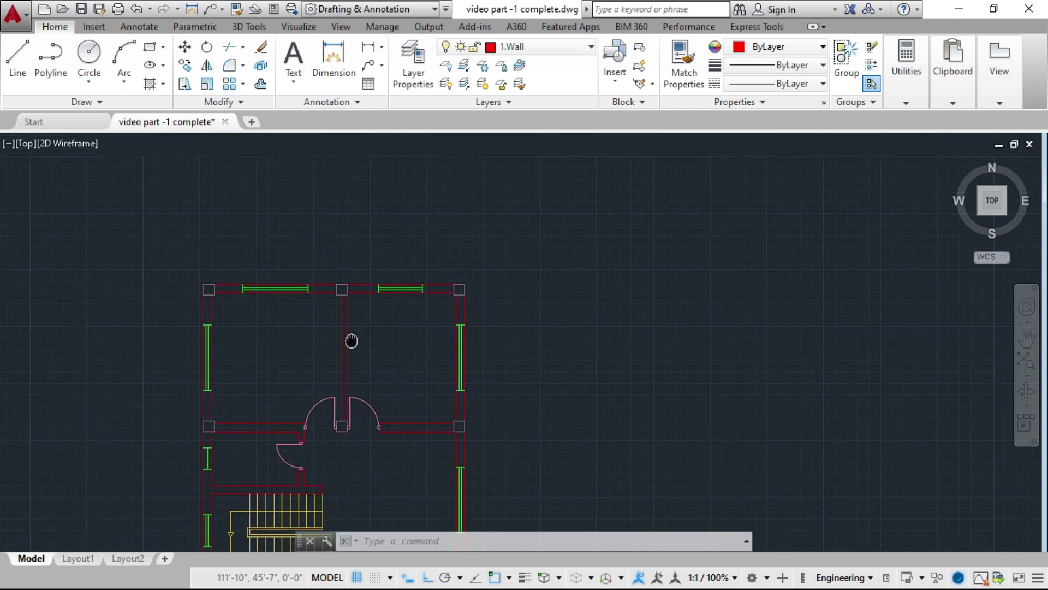
scroll(379, 358, "up", 3)
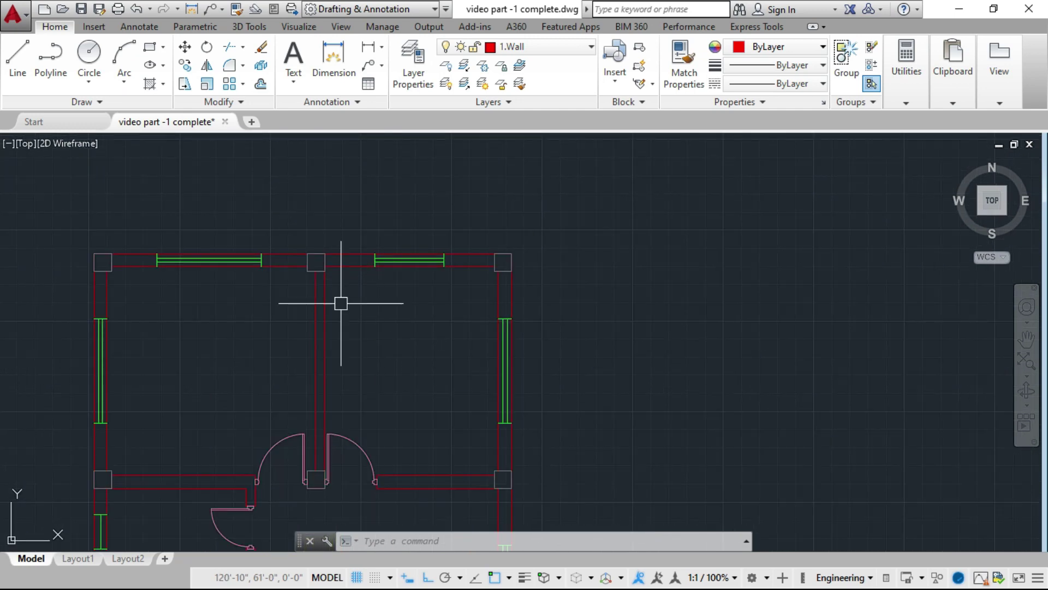
scroll(349, 269, "up", 4)
scroll(269, 269, "down", 2)
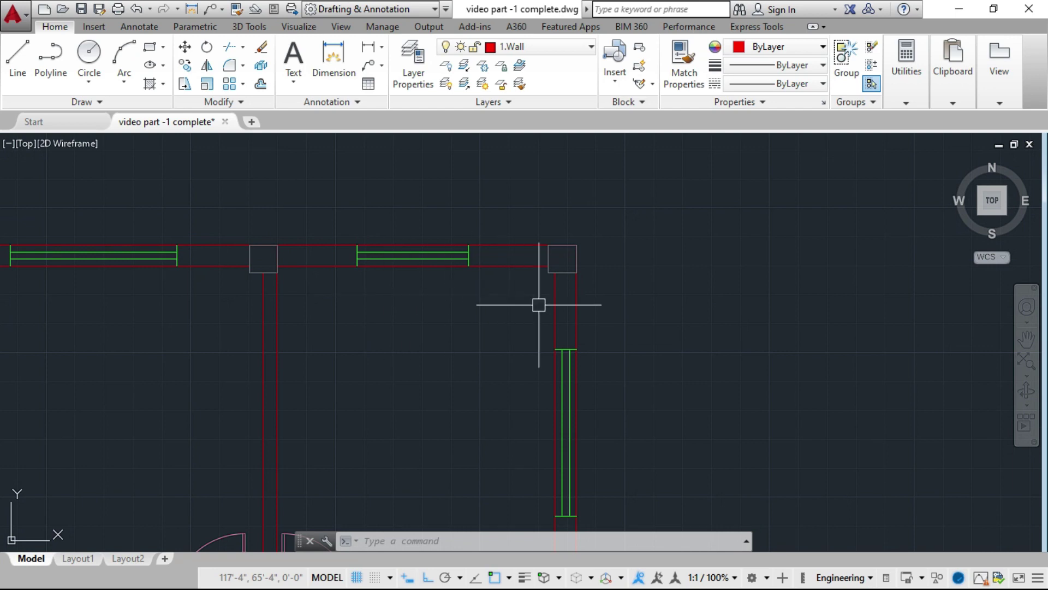
scroll(301, 303, "down", 2)
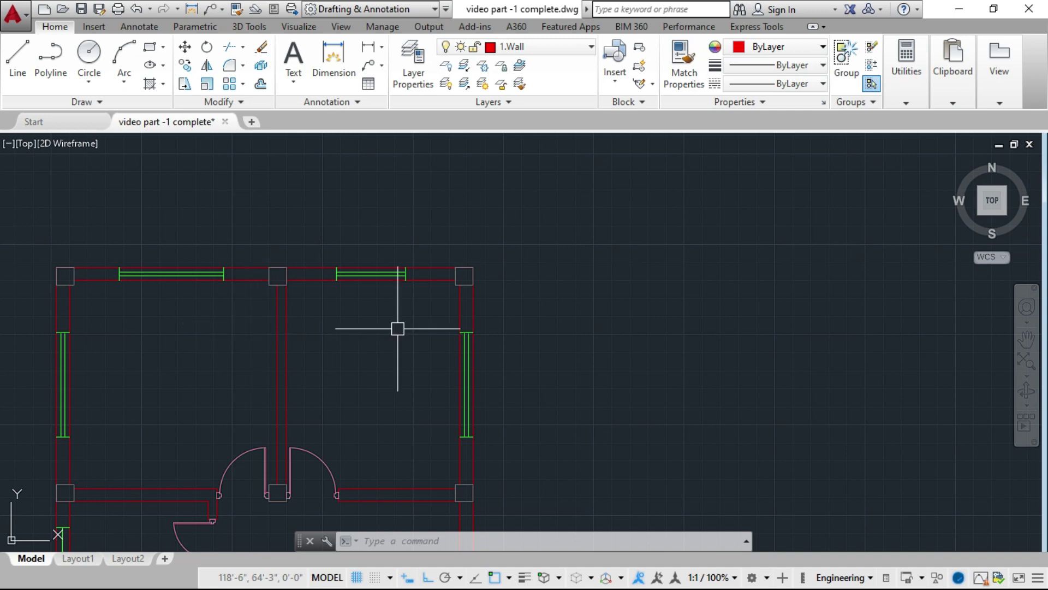
scroll(273, 312, "up", 2)
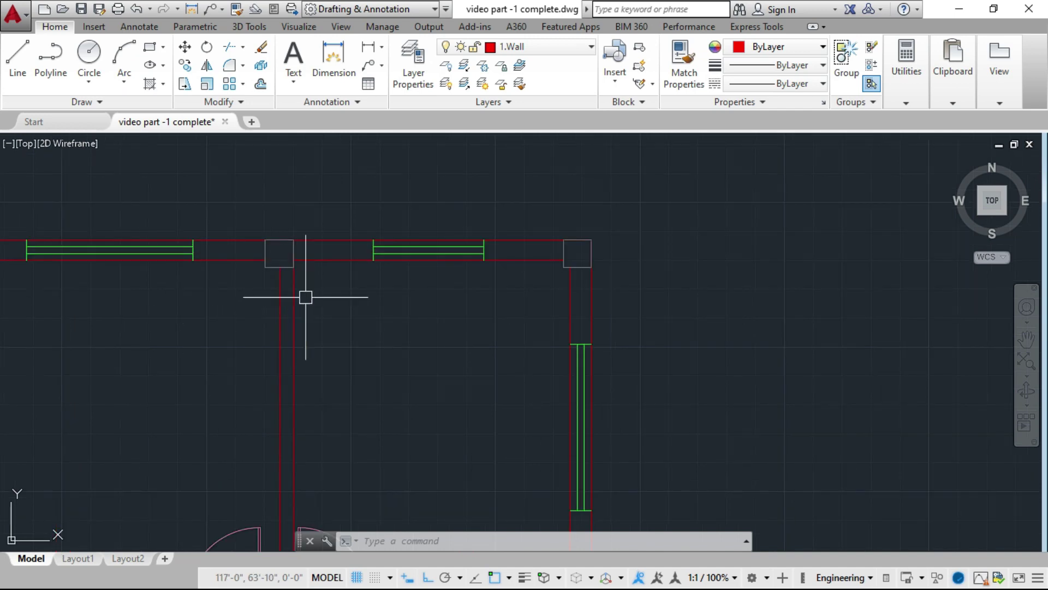
scroll(304, 294, "down", 4)
scroll(313, 302, "up", 4)
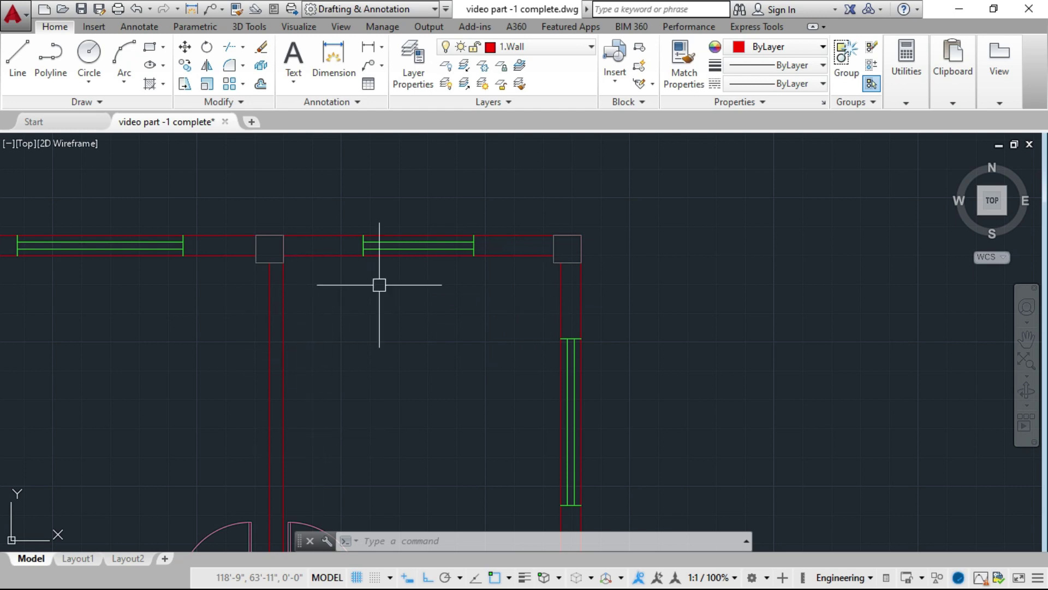
On the 7.Slab layer, draw a line along the inner face of the upper-right room's top wall, between the two columns
left_click(582, 48)
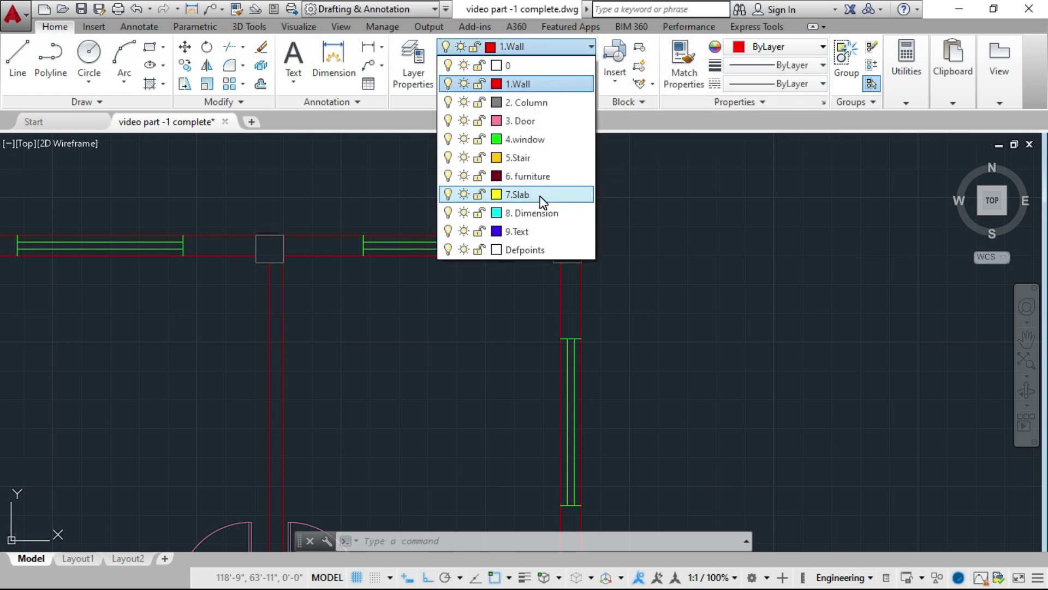
left_click(542, 194)
scroll(284, 255, "up", 2)
type("l")
key("Return")
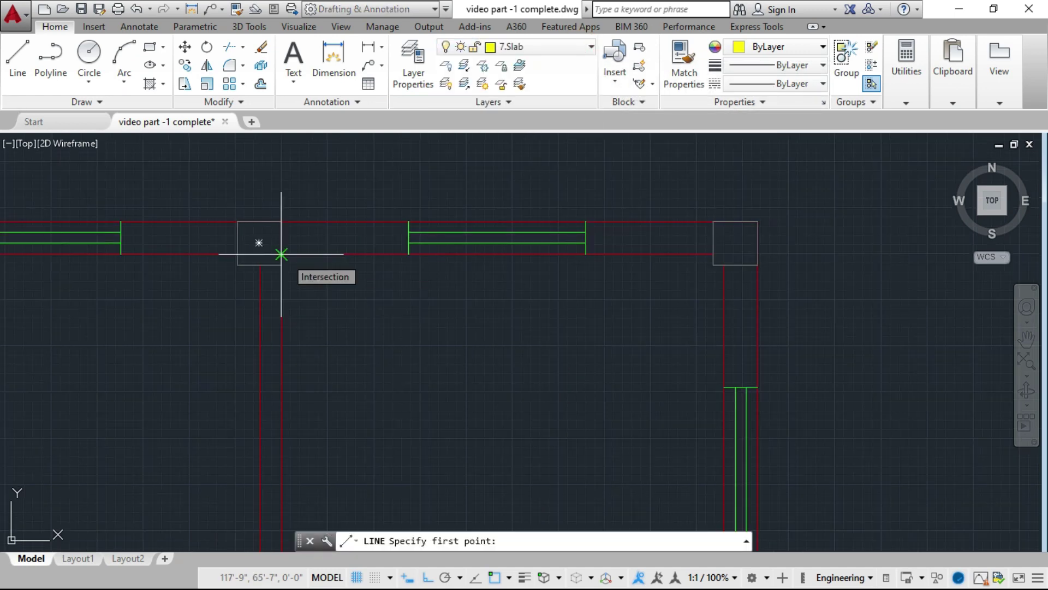
left_click(281, 254)
left_click(714, 254)
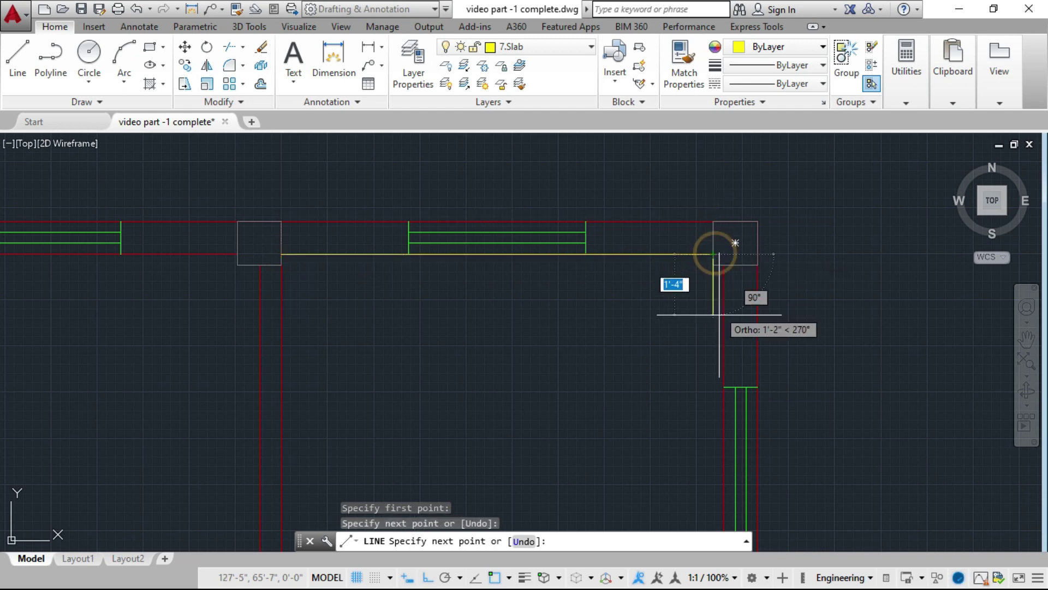
key("Escape")
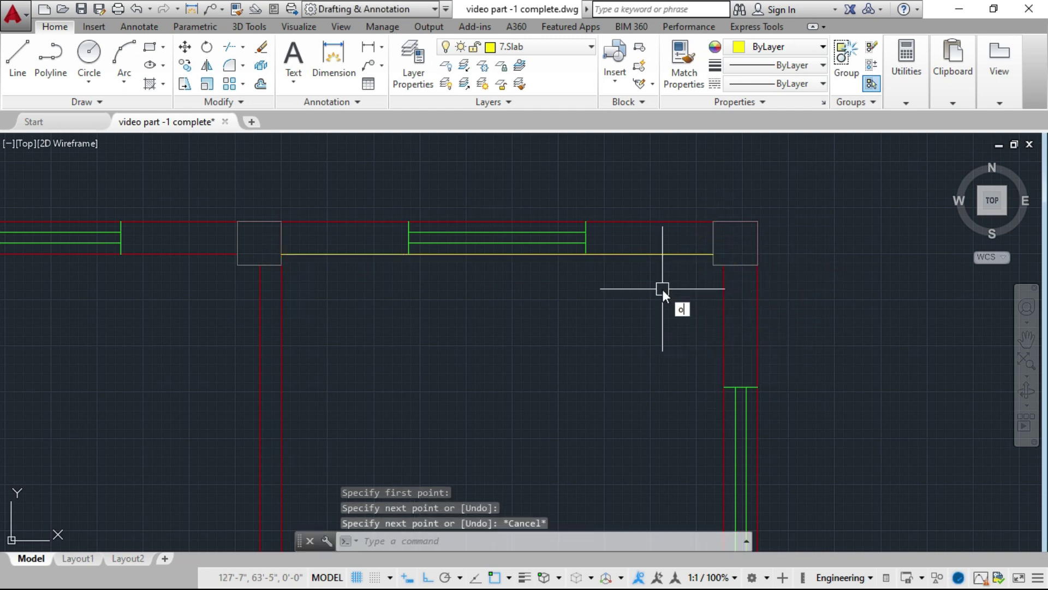
Offset the slab line along the upper-right room's top wall by 1'6" downward into the room
type("o")
key("Return")
type("1")
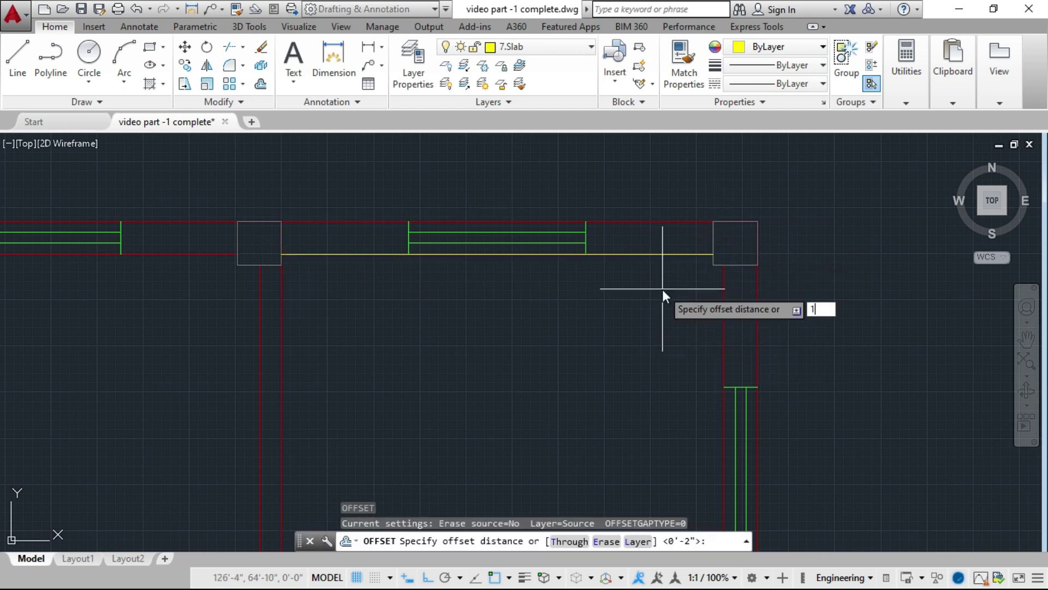
type("'6")
key("Return")
left_click(653, 254)
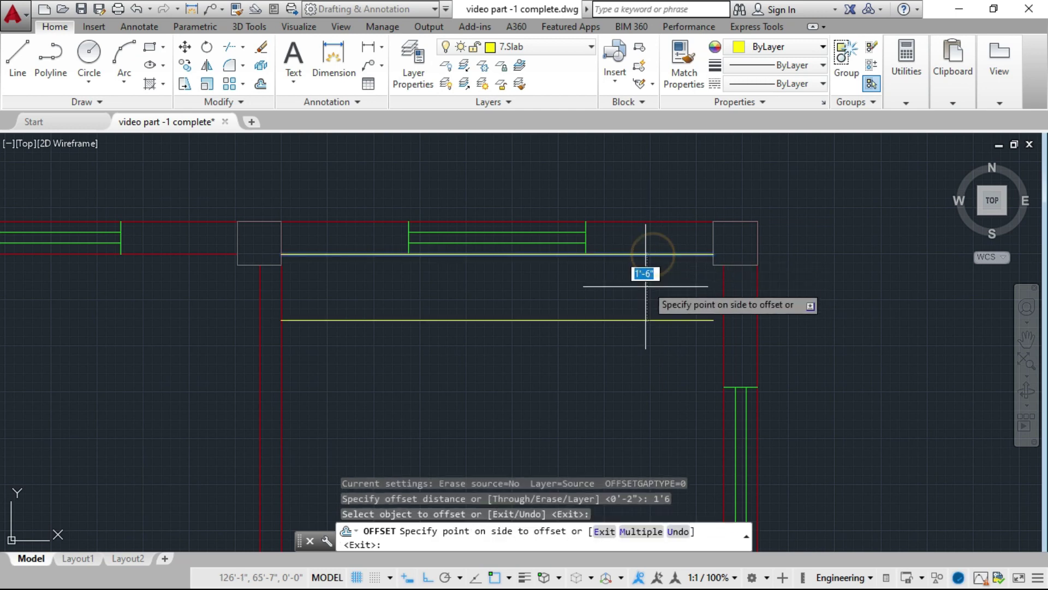
left_click(643, 333)
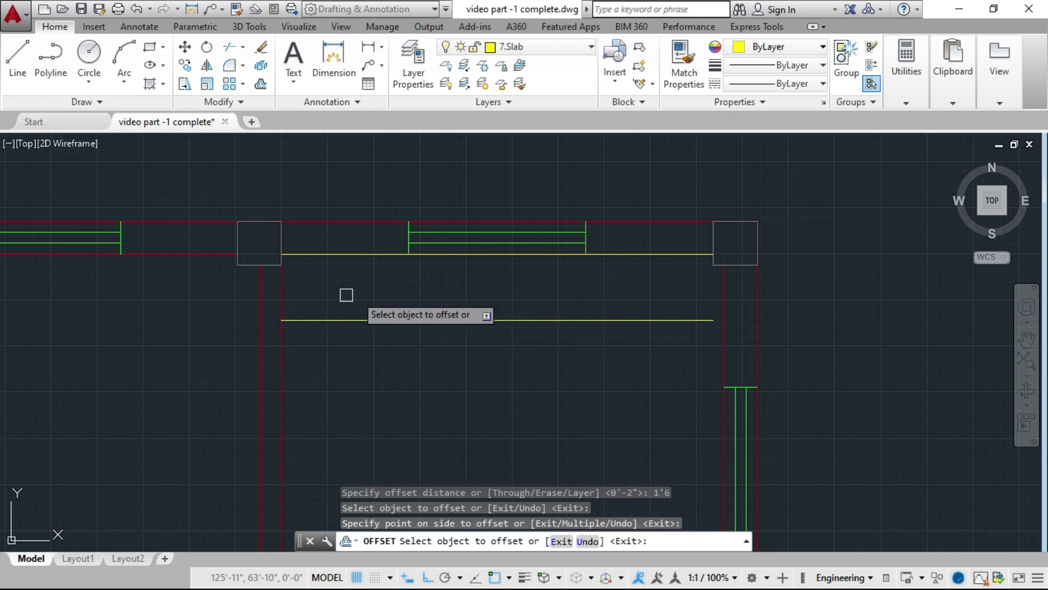
key("Escape")
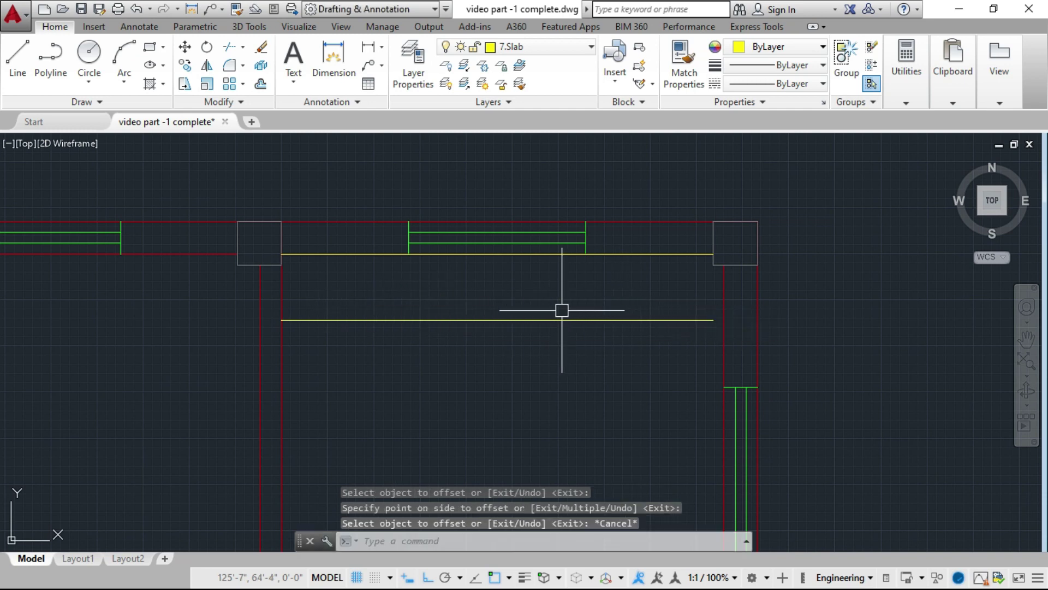
Stretch the offset slab line's right end to the right wall's inner face and erase the original line along the top wall
scroll(675, 295, "up", 4)
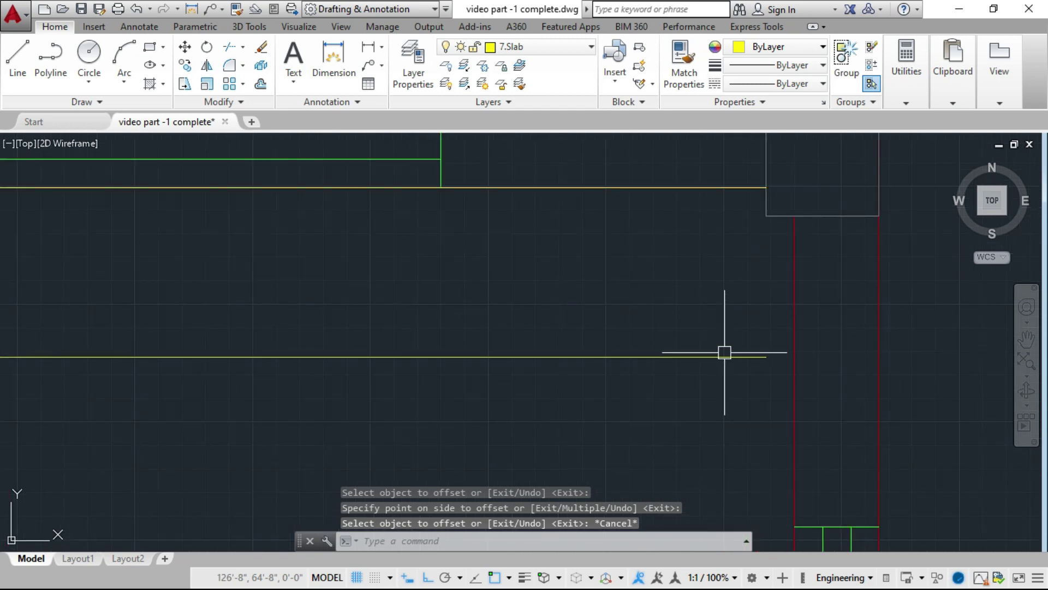
scroll(697, 363, "down", 2)
scroll(720, 356, "up", 2)
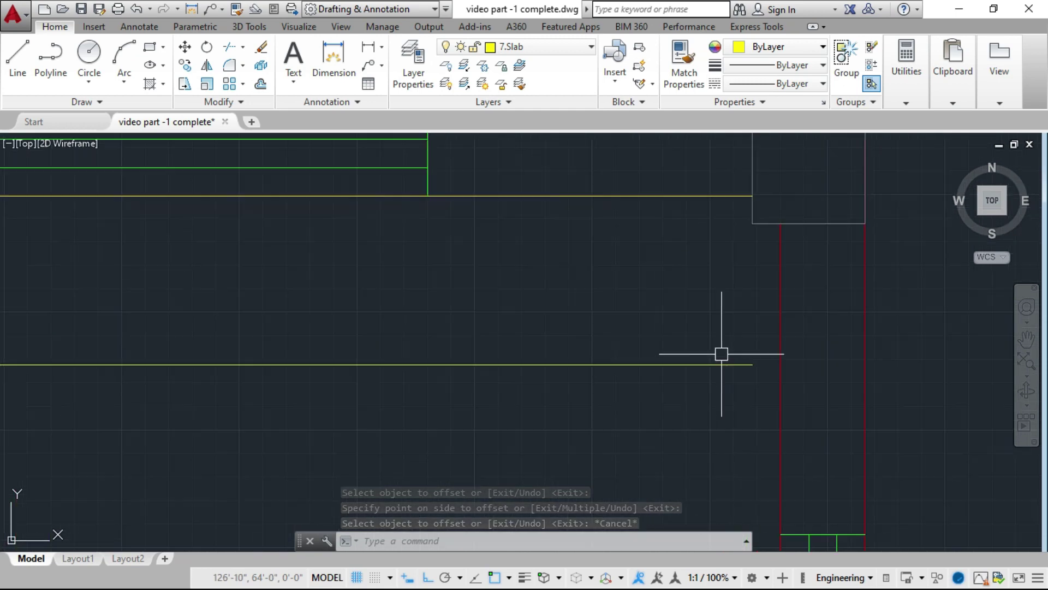
left_click(723, 363)
left_click(752, 364)
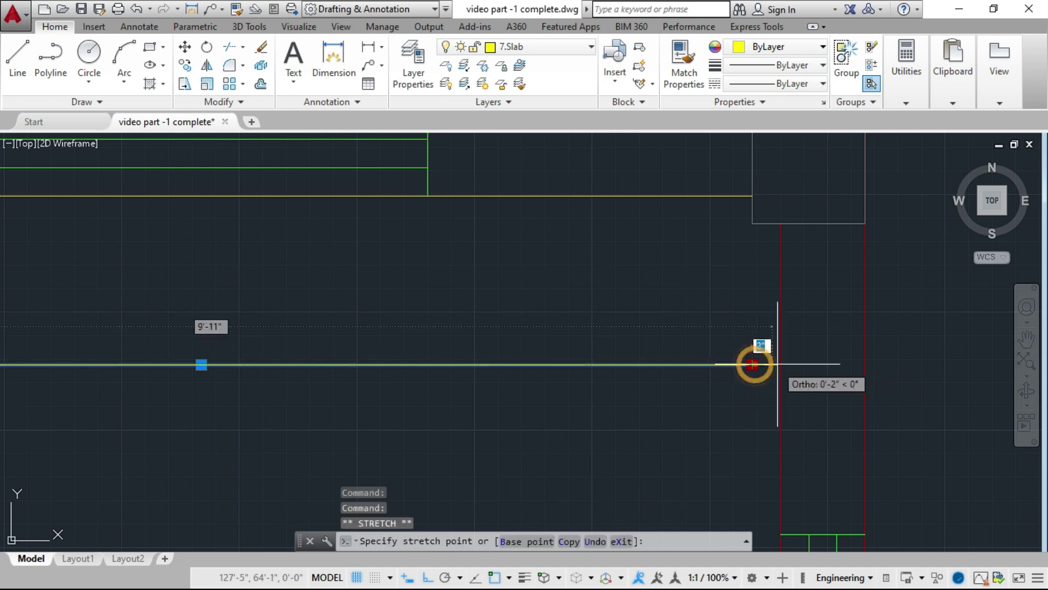
left_click(778, 364)
key("Escape")
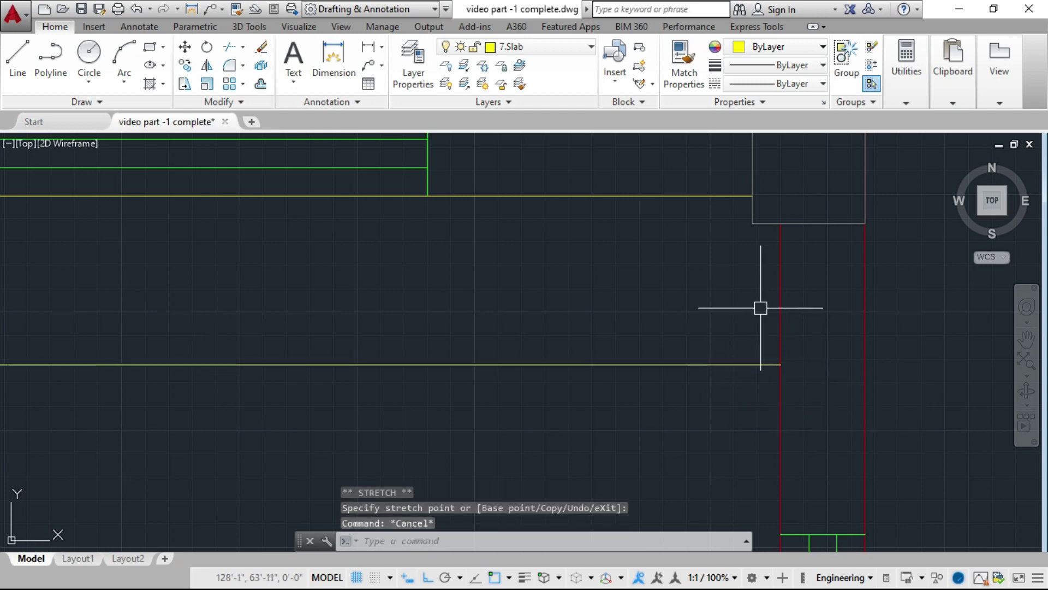
left_click(684, 195)
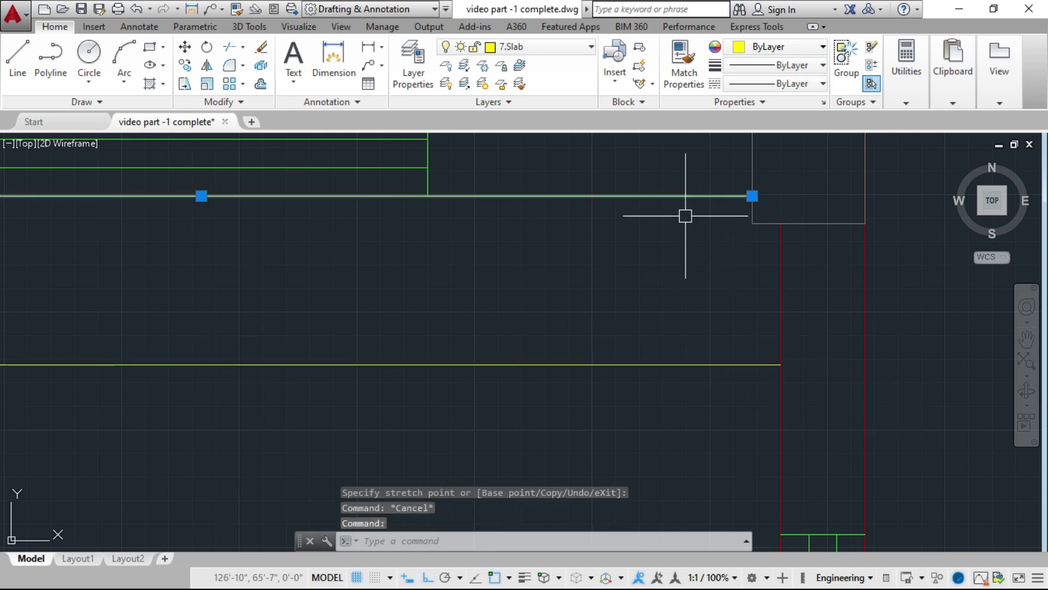
key("Delete")
From the slab line's left end, draw a 6' line down along the partition wall and a 1'6" line to the right
scroll(700, 224, "down", 5)
scroll(464, 287, "up", 2)
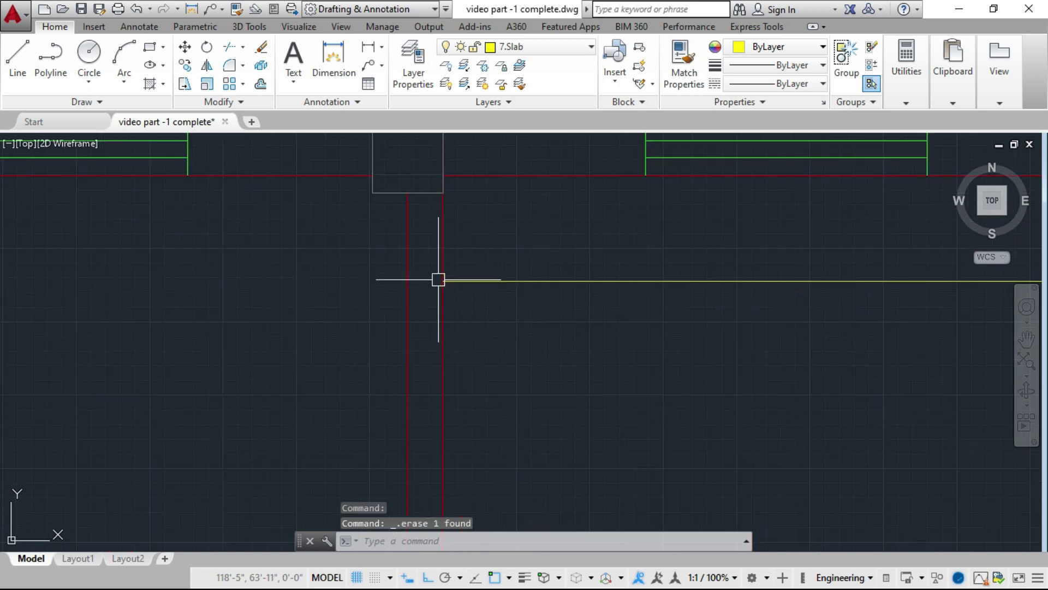
left_click(18, 54)
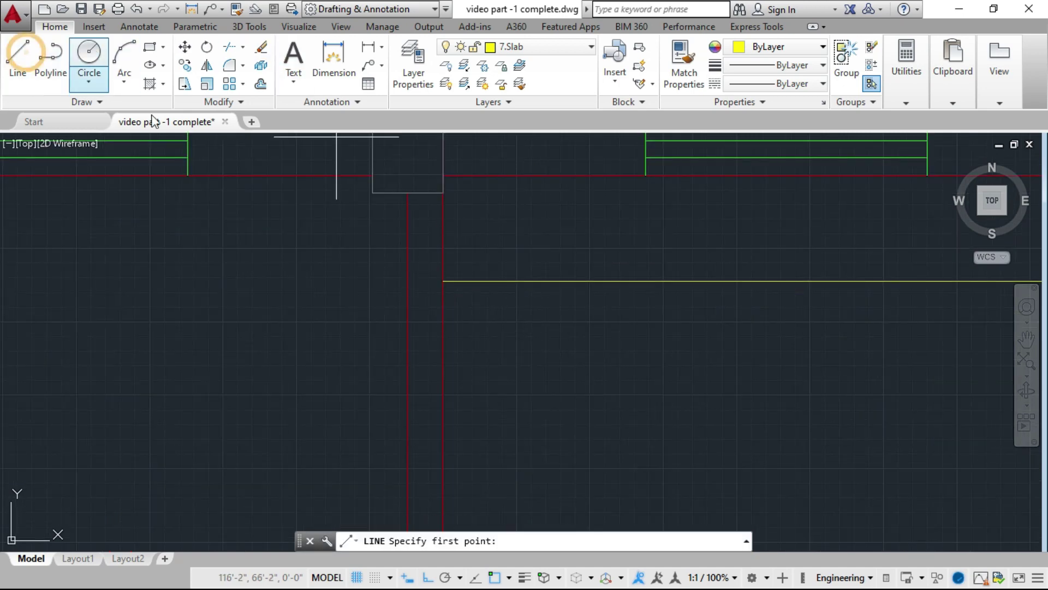
left_click(442, 281)
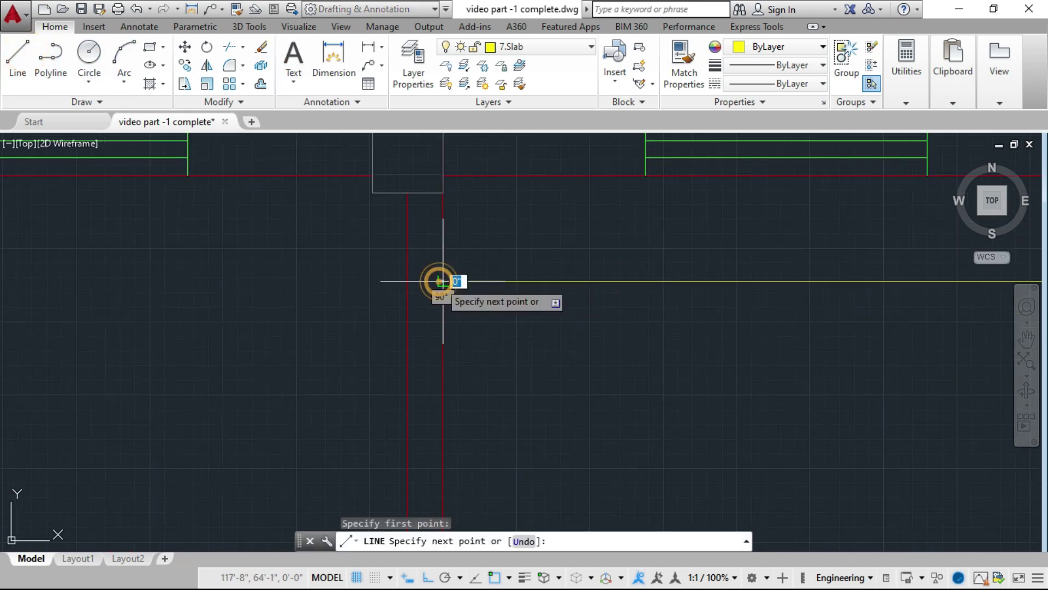
scroll(426, 223, "down", 3)
scroll(431, 357, "up", 2)
type("6")
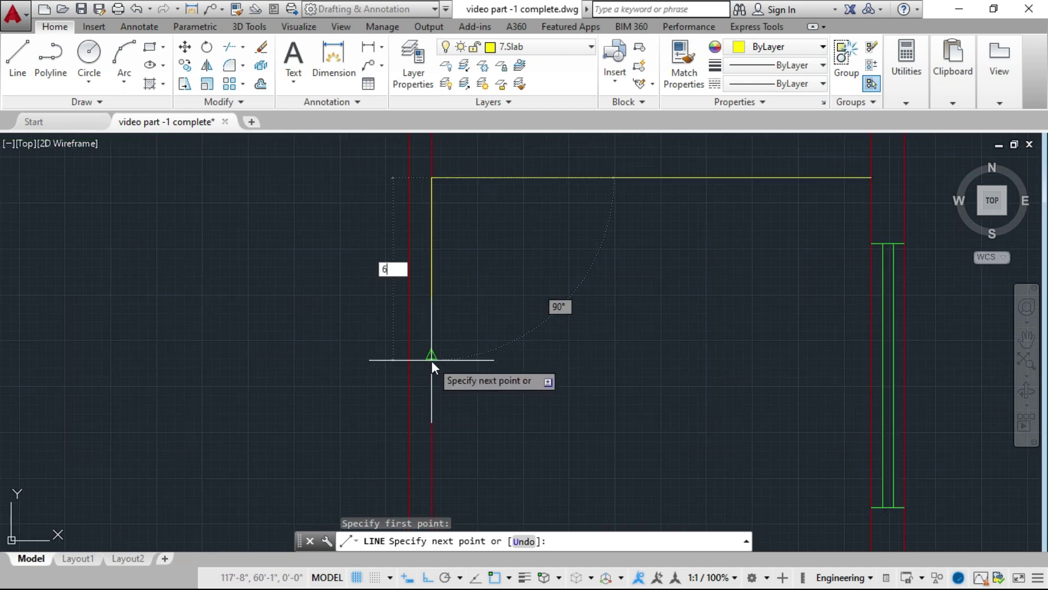
type("'")
key("Return")
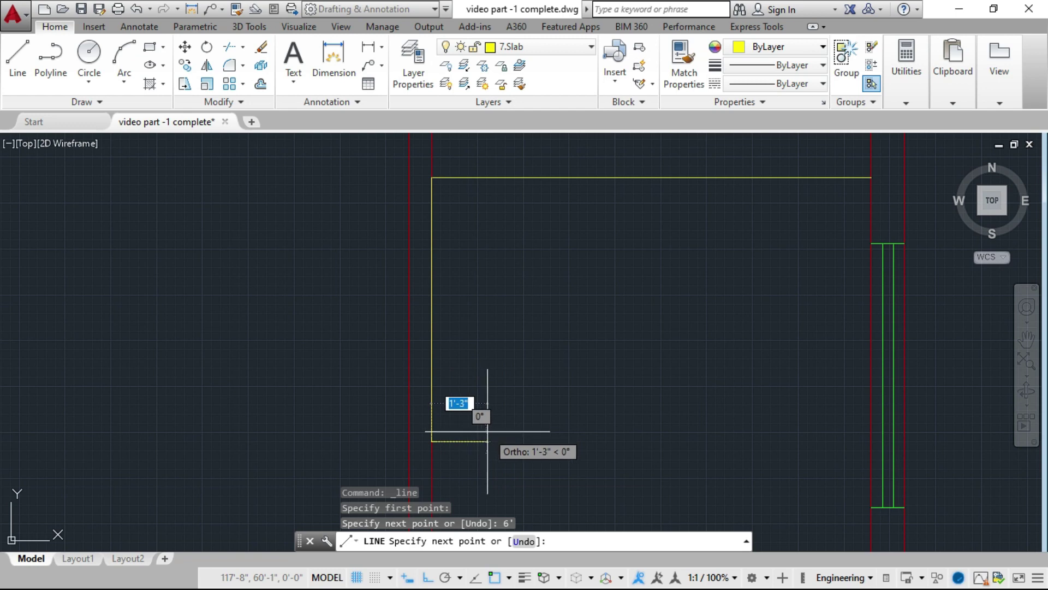
type("1'")
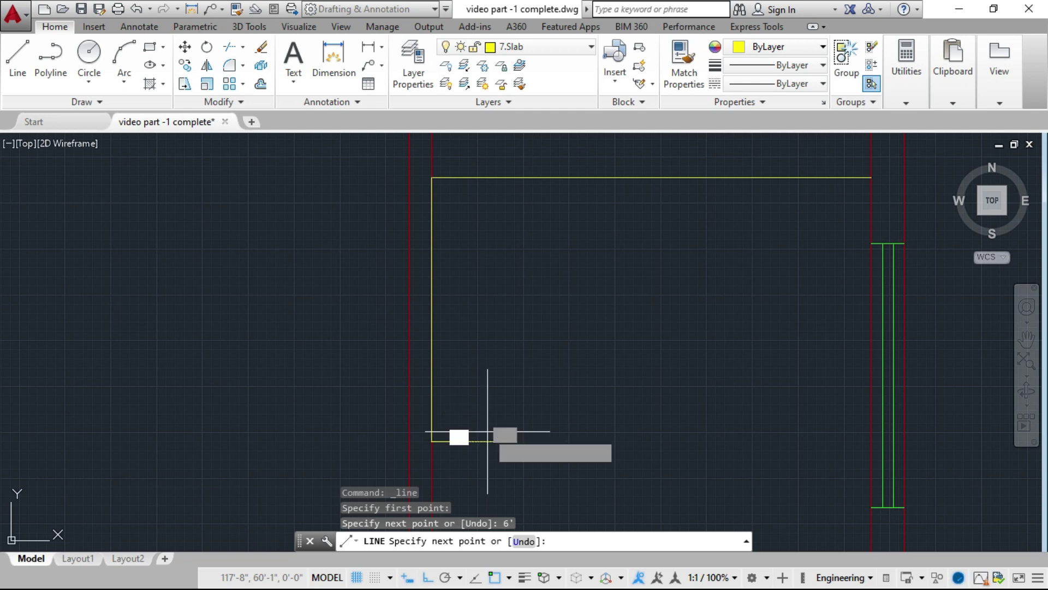
key("Return")
key("Escape")
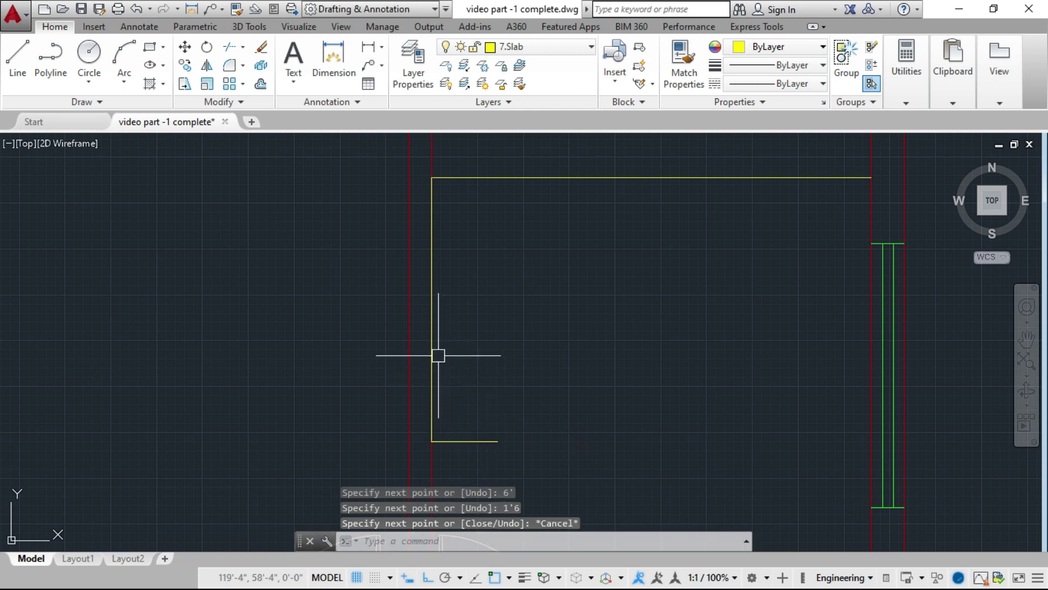
Offset the 6' slab line 1'6" to the right into the room and erase the original along the partition wall
left_click(433, 343)
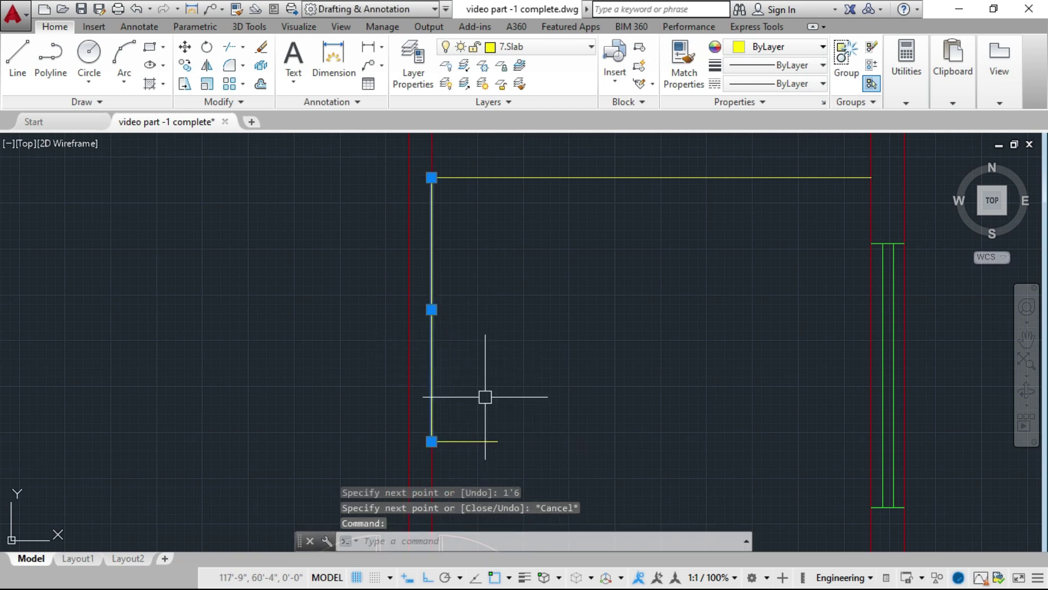
key("Return")
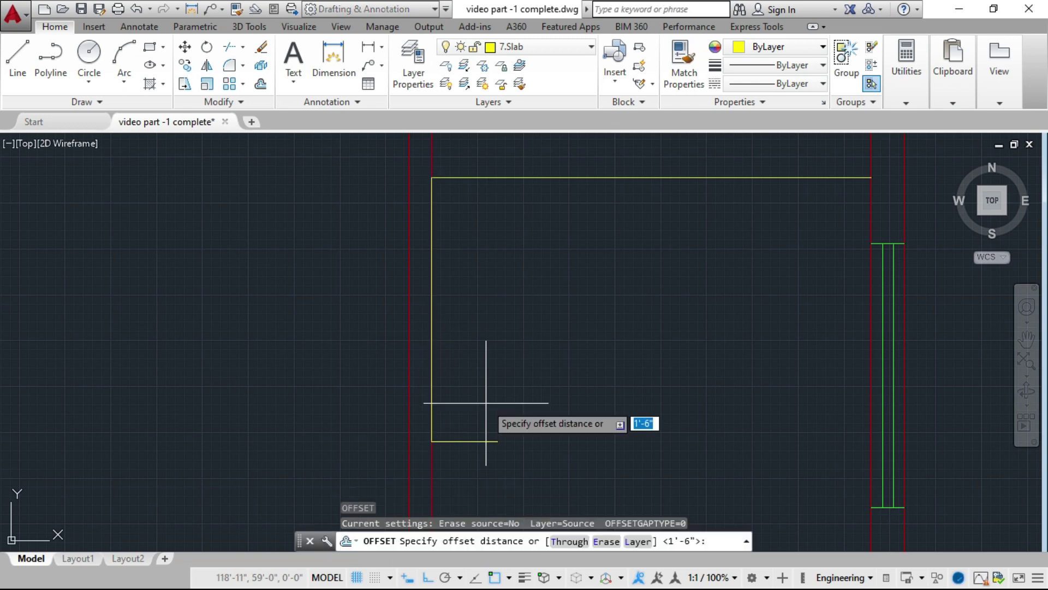
key("Return")
left_click(433, 402)
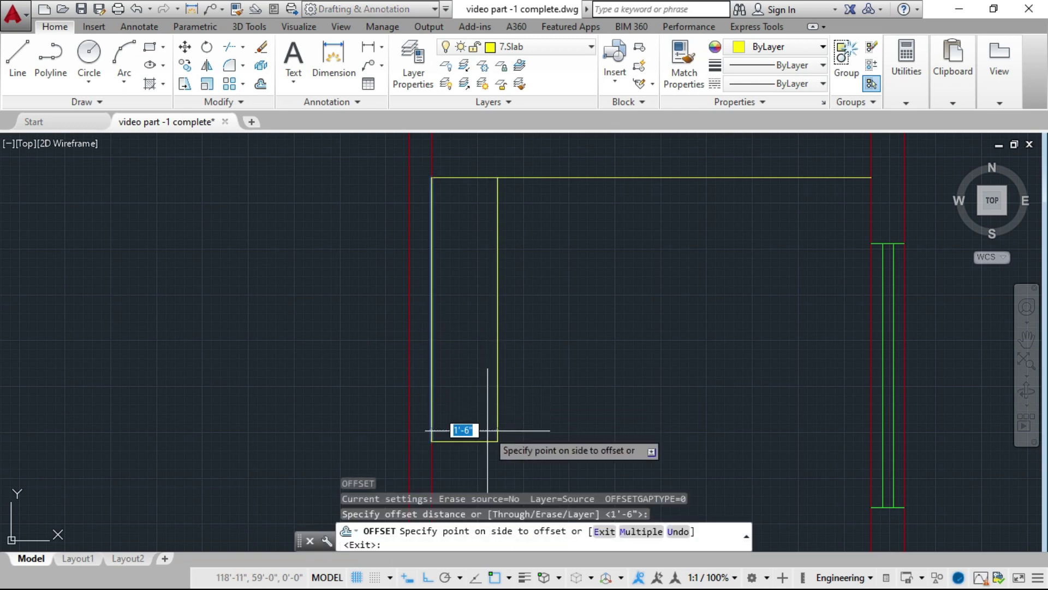
left_click(497, 442)
key("Escape")
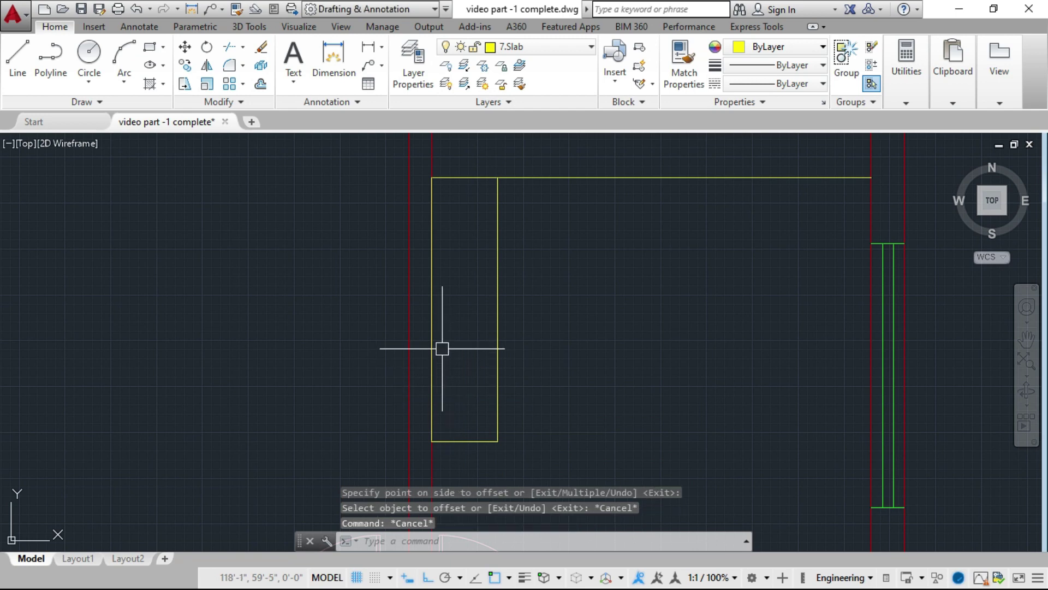
left_click(431, 329)
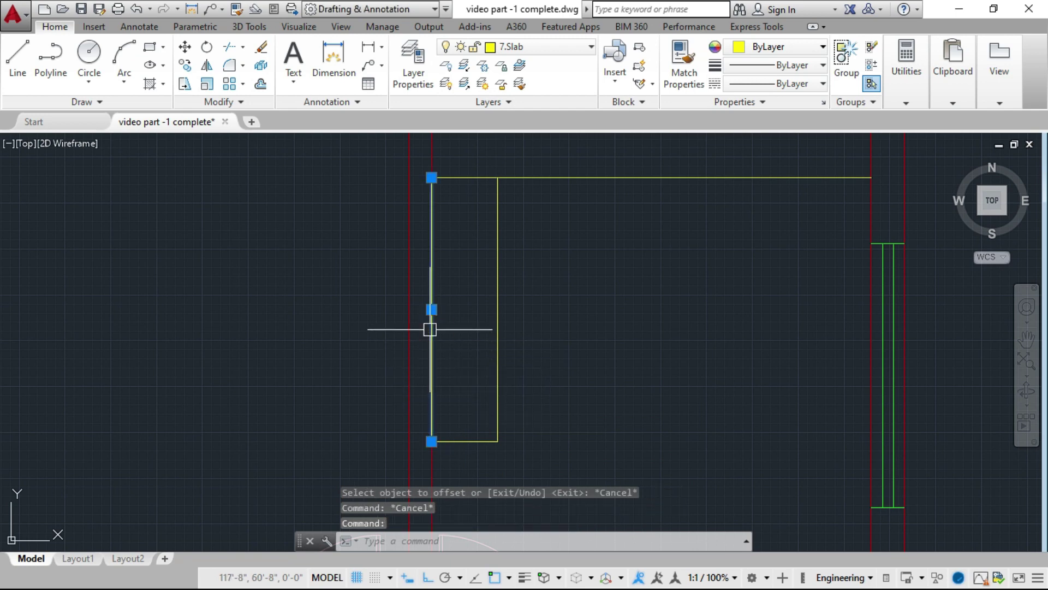
key("Delete")
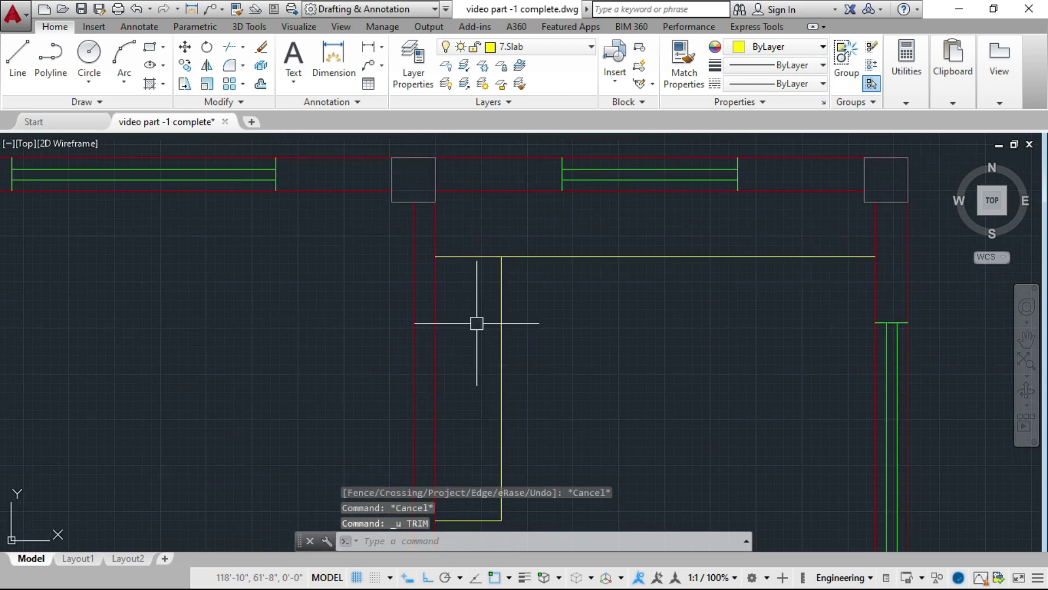
Trim the horizontal slab line's leftover piece between the partition wall and the vertical slab line
scroll(476, 253, "up", 4)
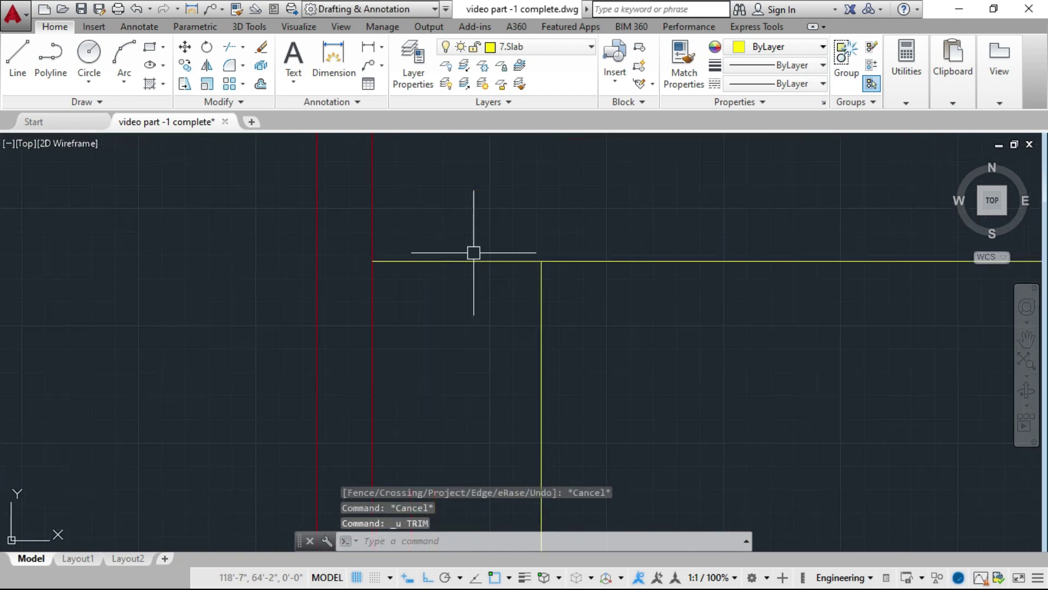
type("r")
key("Return")
key("Return")
left_click(471, 261)
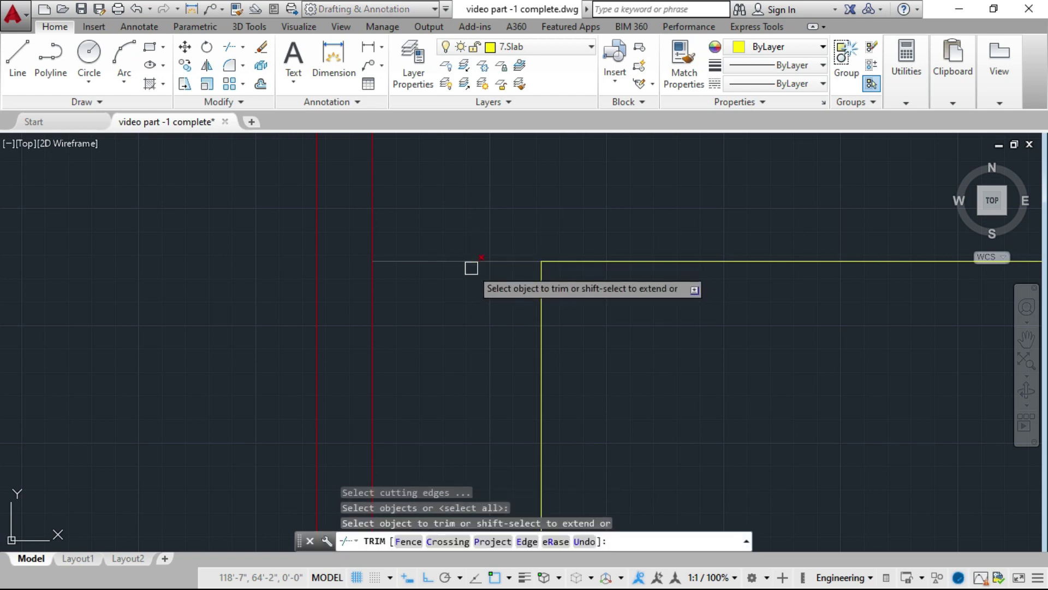
key("Escape")
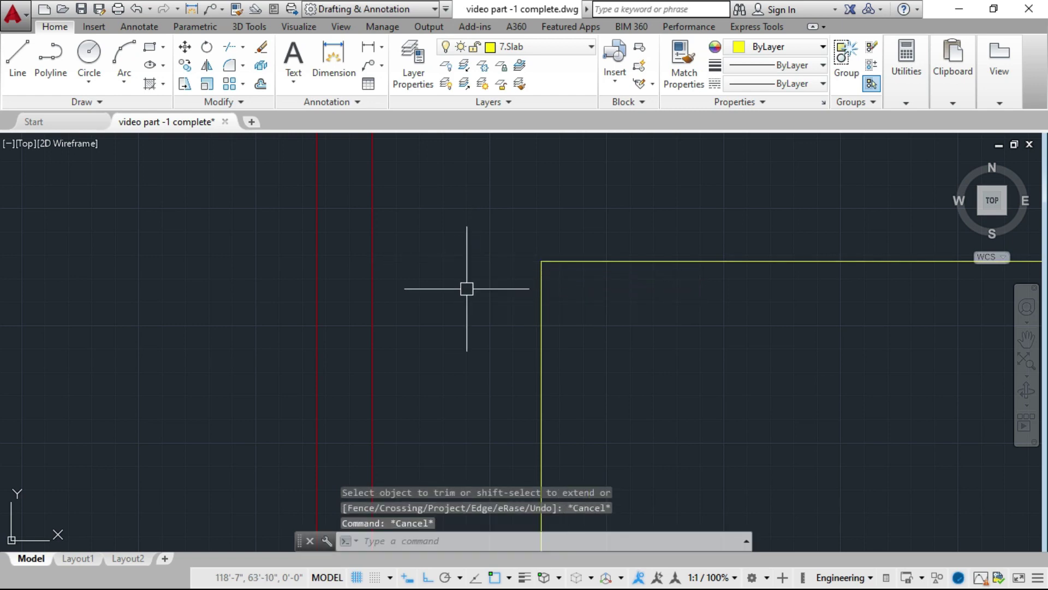
Review the whole floor plan with the finished slab outline and the bedroom label in the reference plan
scroll(492, 290, "down", 8)
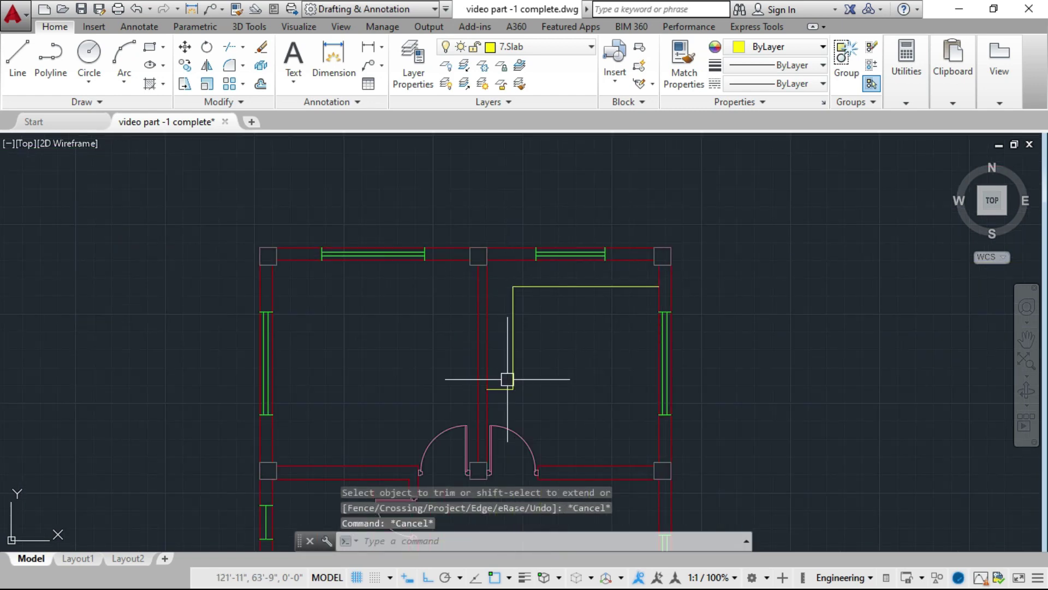
scroll(476, 266, "down", 5)
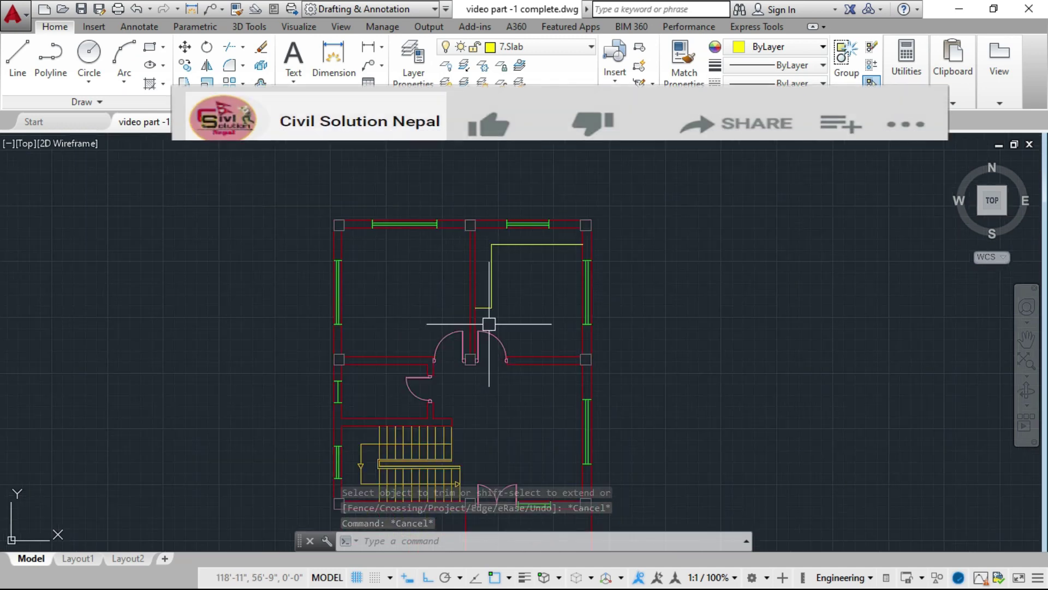
scroll(486, 320, "down", 2)
scroll(445, 338, "up", 4)
scroll(420, 361, "down", 4)
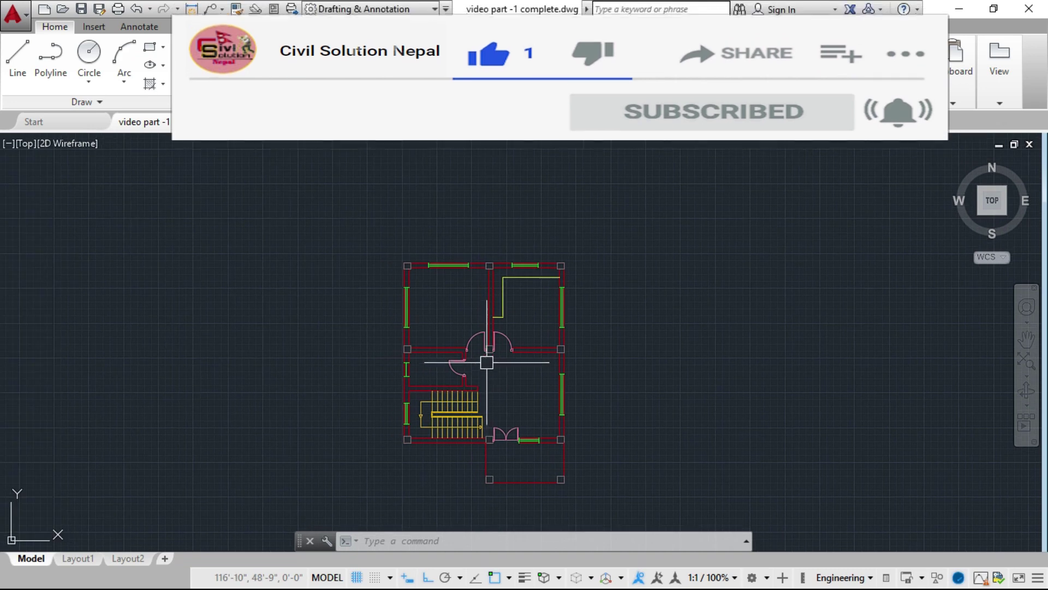
scroll(481, 338, "up", 3)
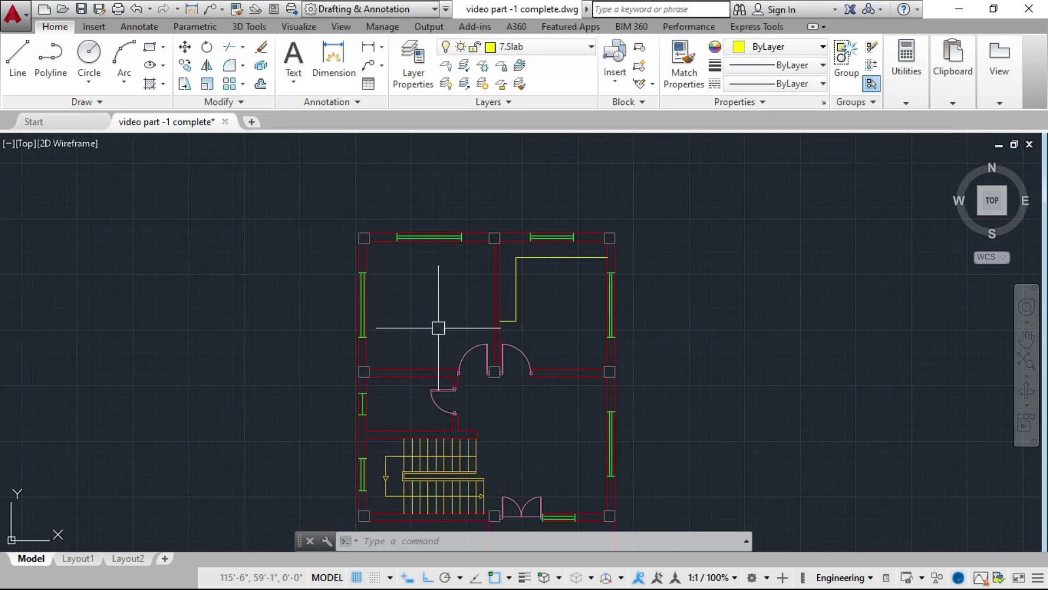
scroll(417, 270, "down", 2)
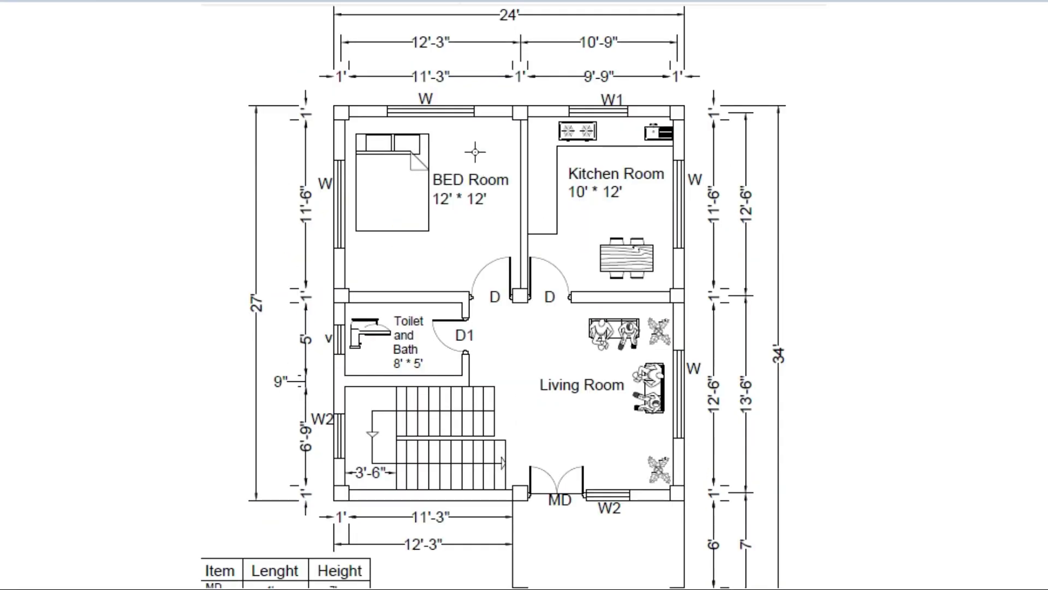
left_click_drag(402, 155, 527, 229)
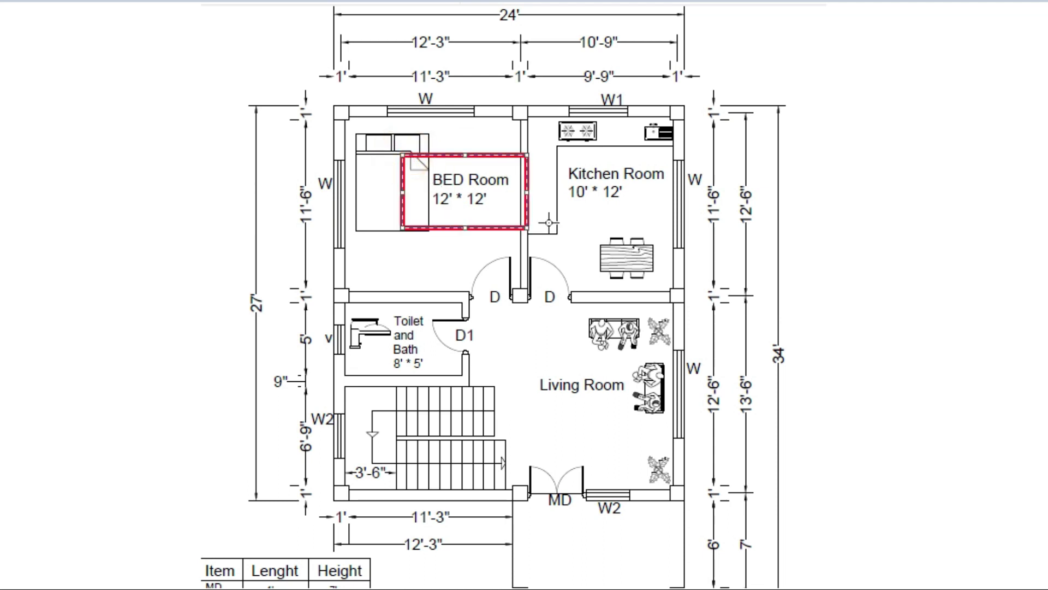
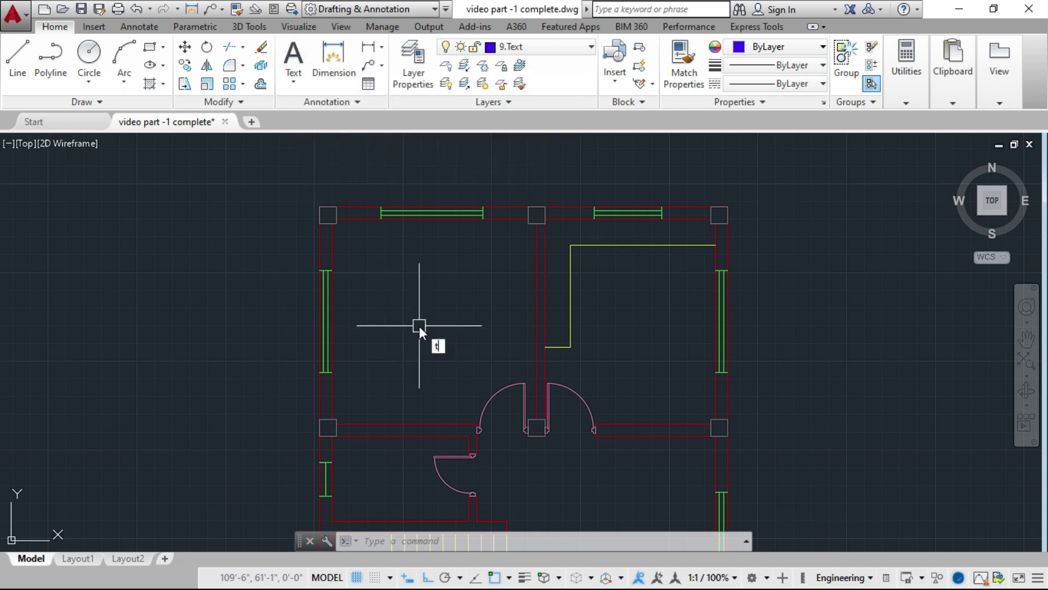
Start a multiline text box in the middle of the upper-left room, about half the room's width
key("Return")
scroll(400, 318, "up", 2)
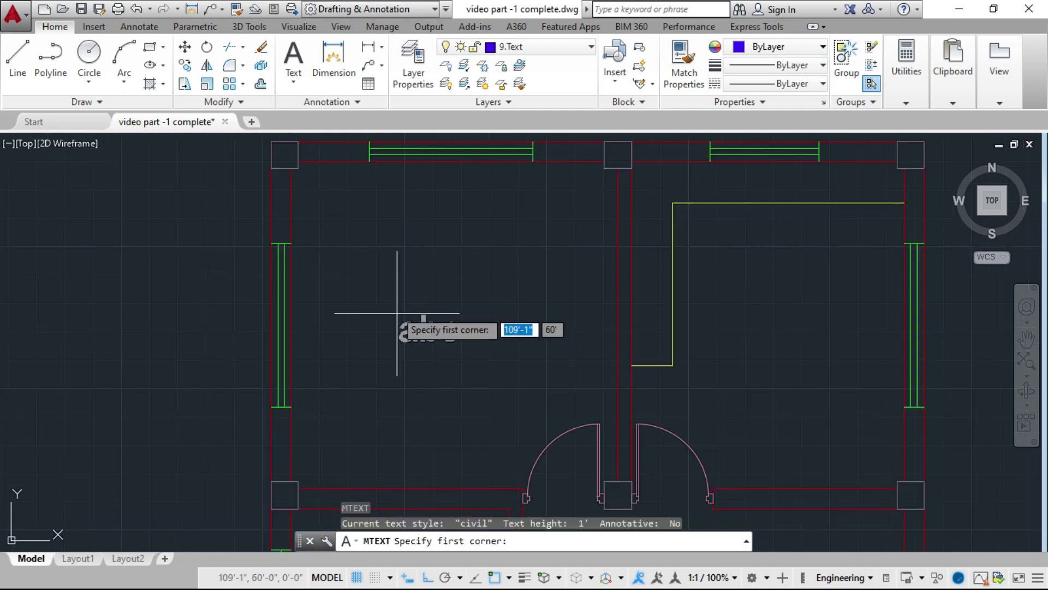
scroll(456, 306, "down", 2)
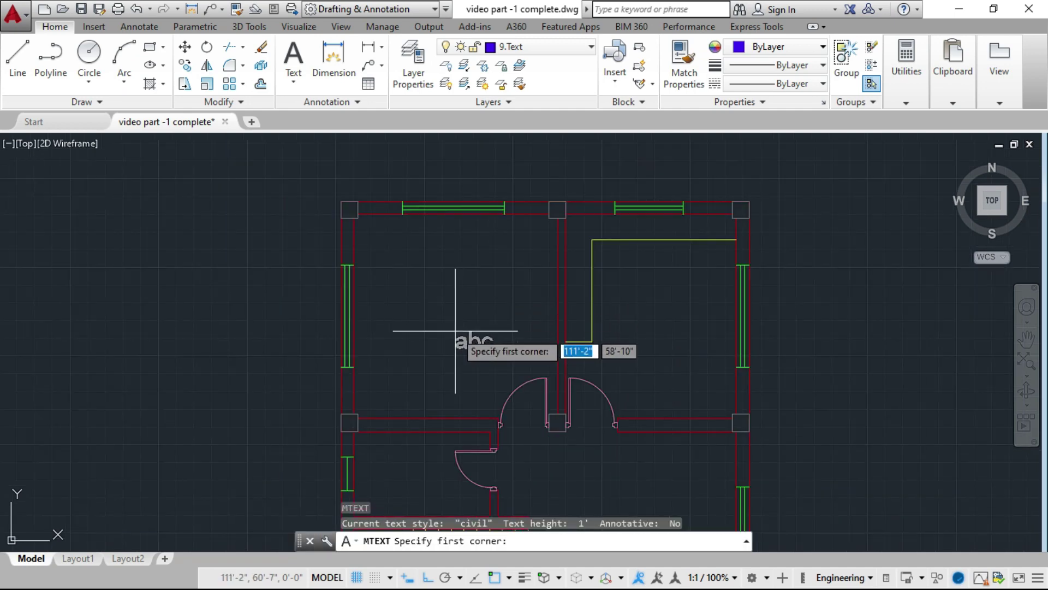
scroll(455, 331, "up", 2)
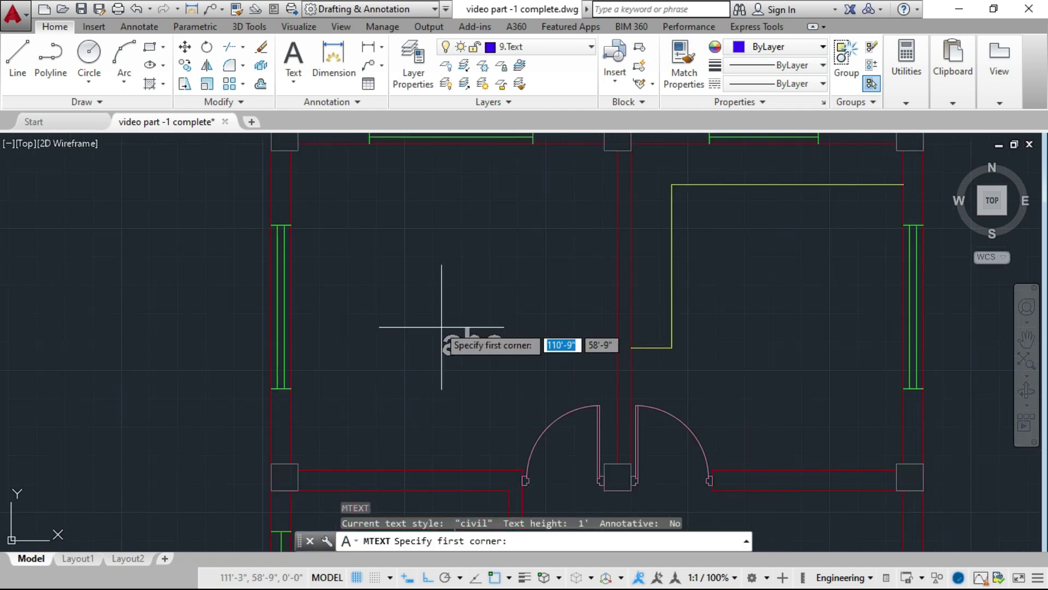
left_click(368, 251)
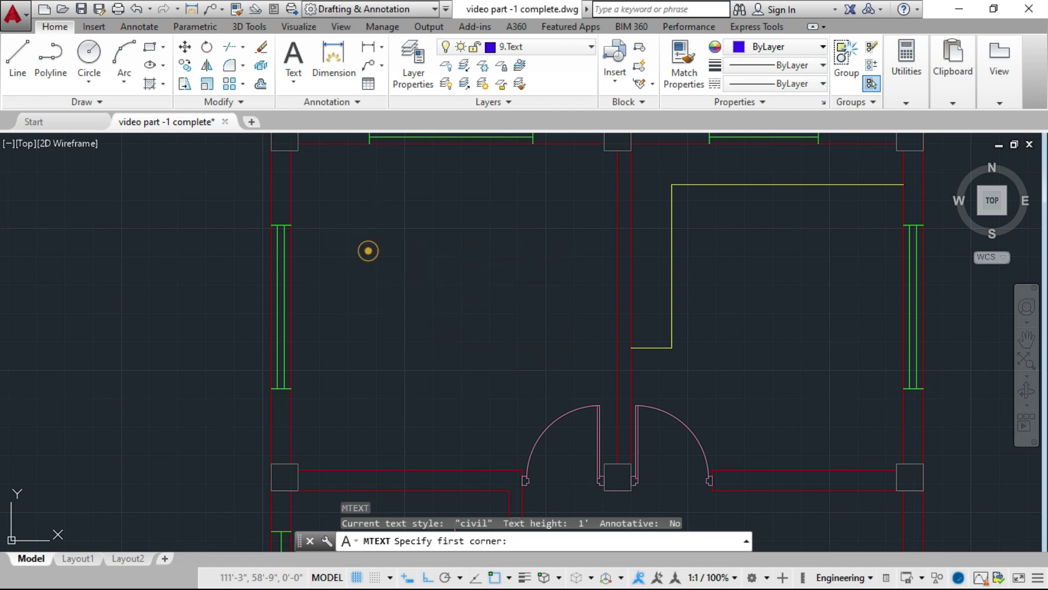
left_click(524, 343)
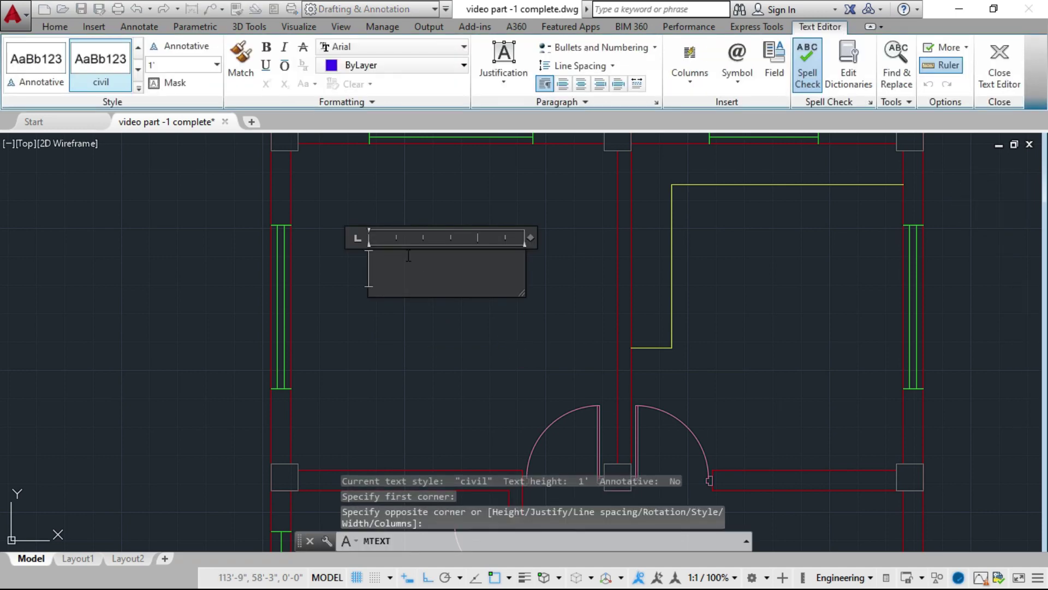
Set the text height to 9" and label the upper-left room BED ROOM
scroll(424, 261, "down", 3)
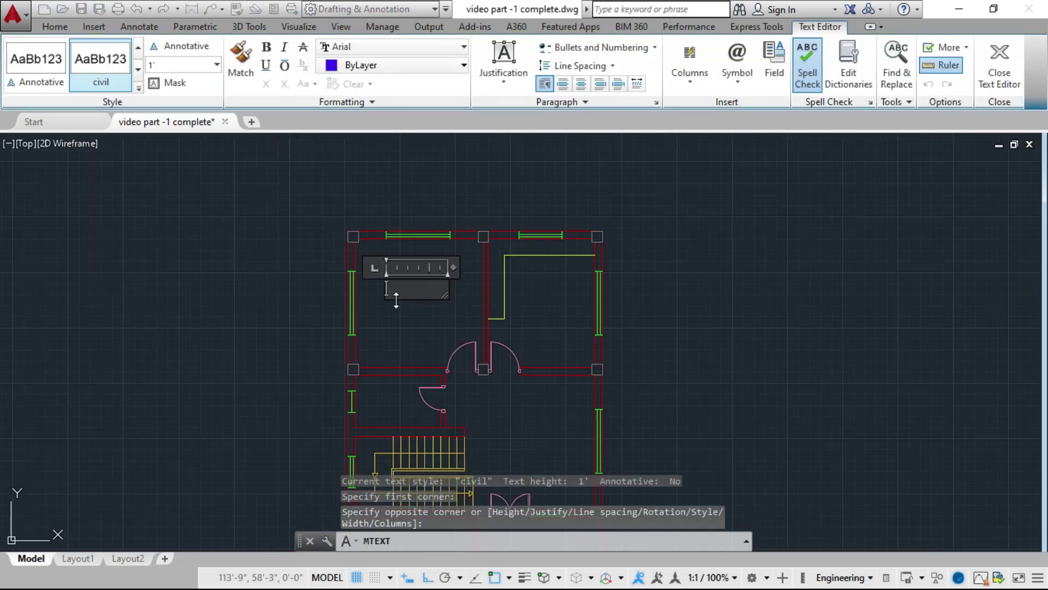
scroll(398, 276, "up", 3)
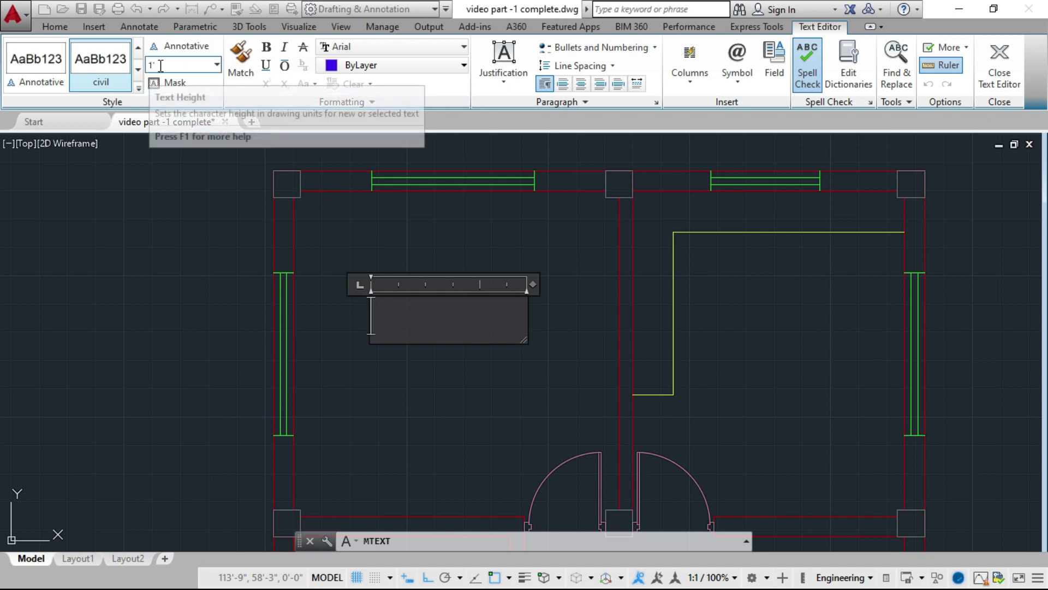
left_click(216, 64)
left_click(216, 63)
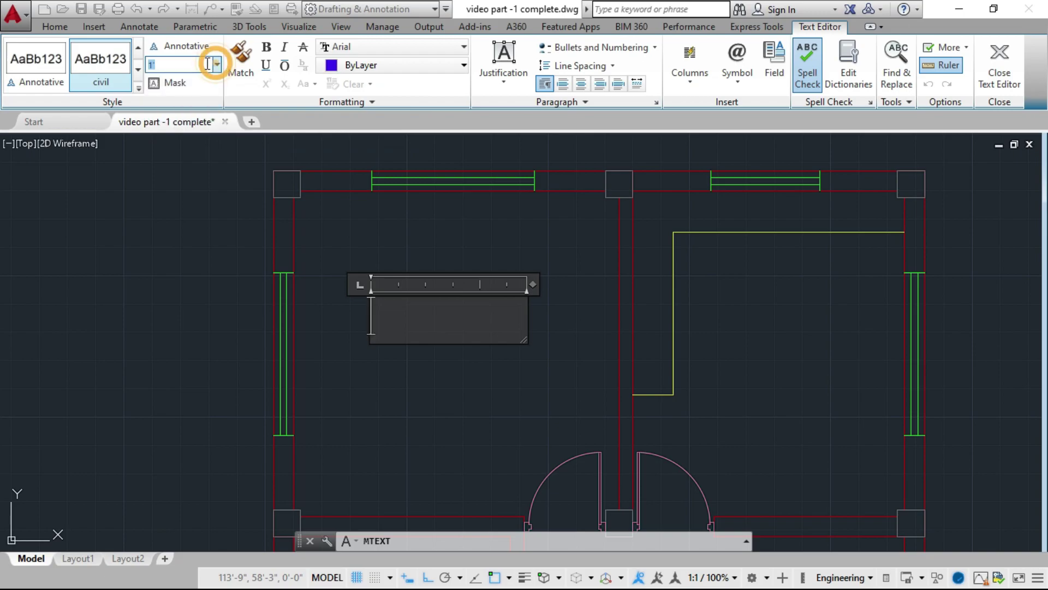
left_click(173, 59)
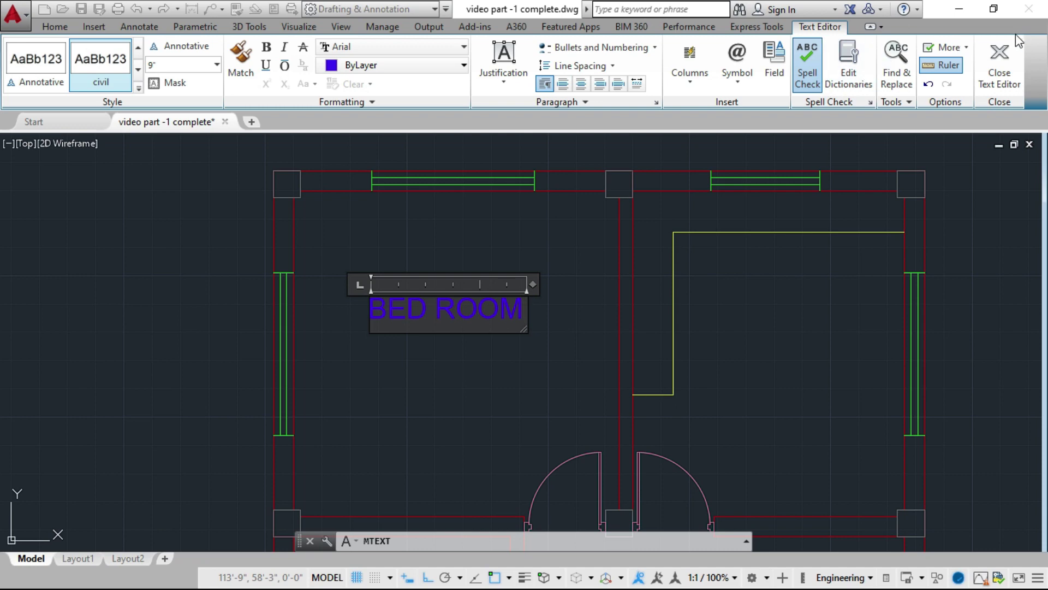
left_click(999, 71)
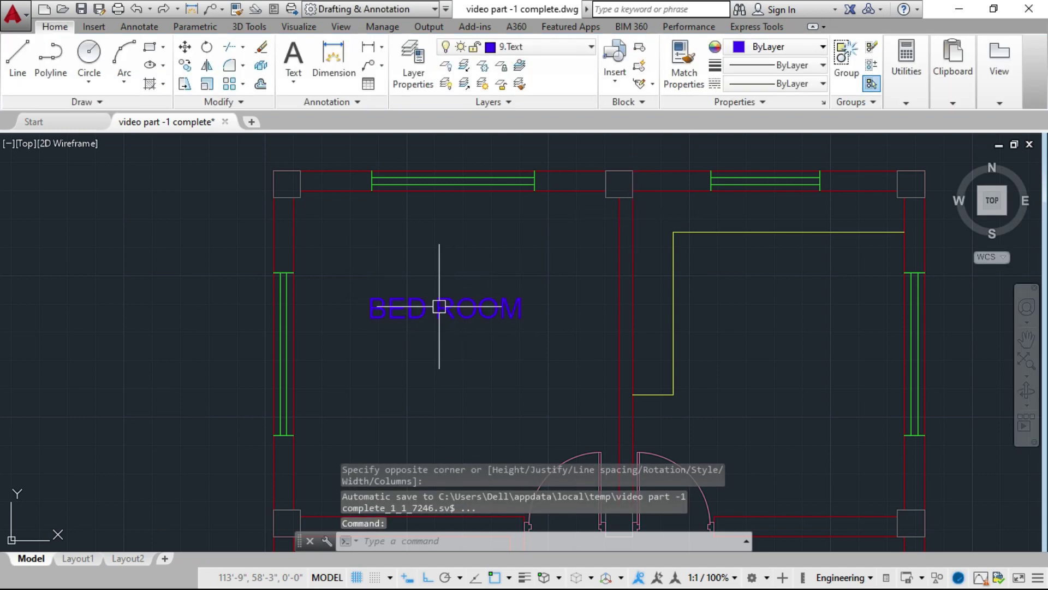
Move the BED ROOM label straight down to about the middle of the room's height
left_click(440, 307)
left_click(372, 297)
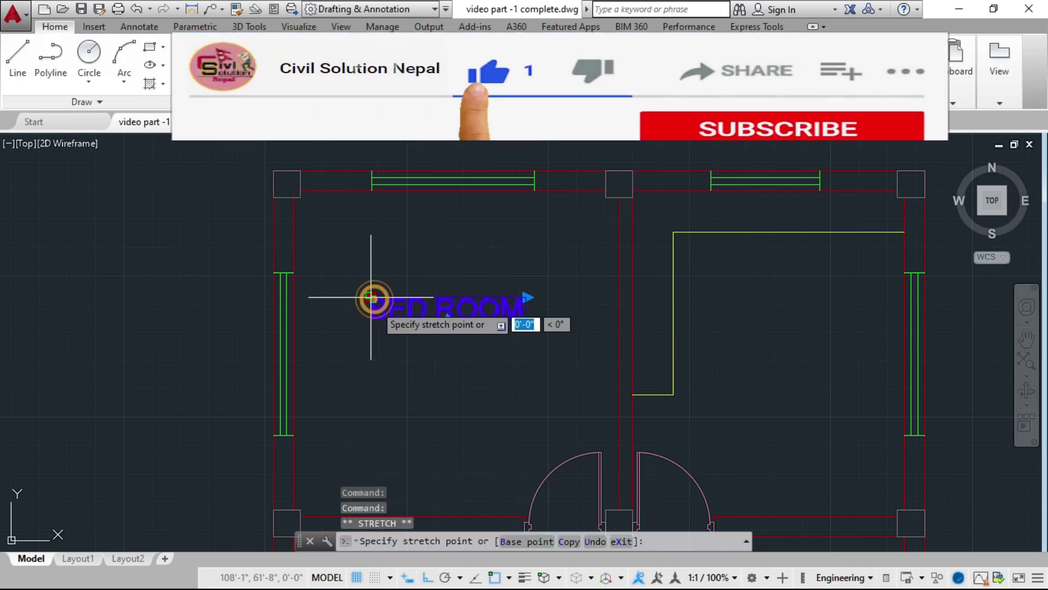
left_click(393, 342)
key("Escape")
scroll(426, 311, "up", 2)
scroll(414, 328, "down", 4)
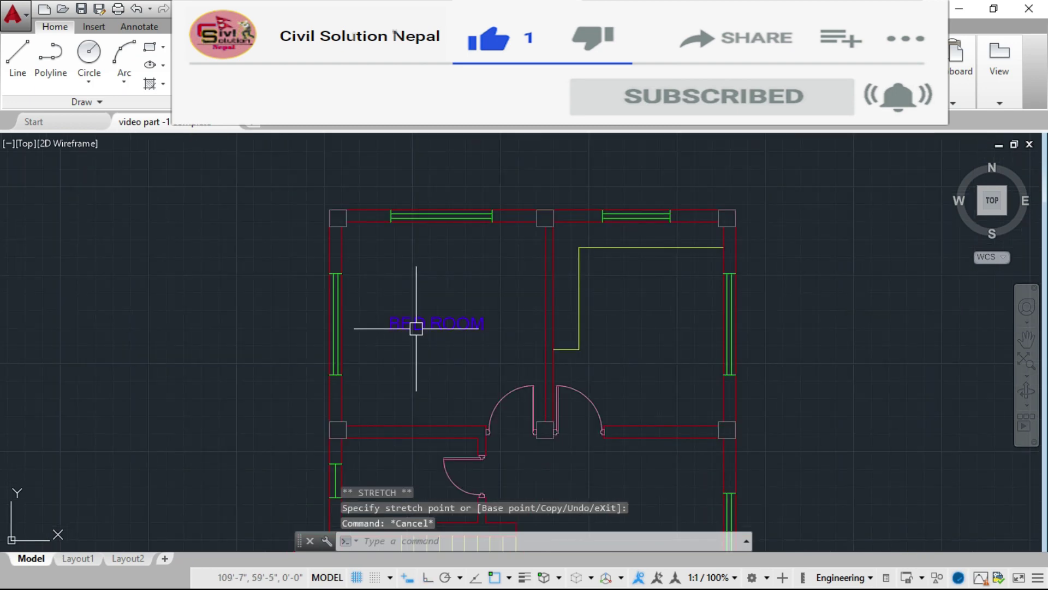
scroll(418, 327, "up", 4)
scroll(448, 344, "down", 4)
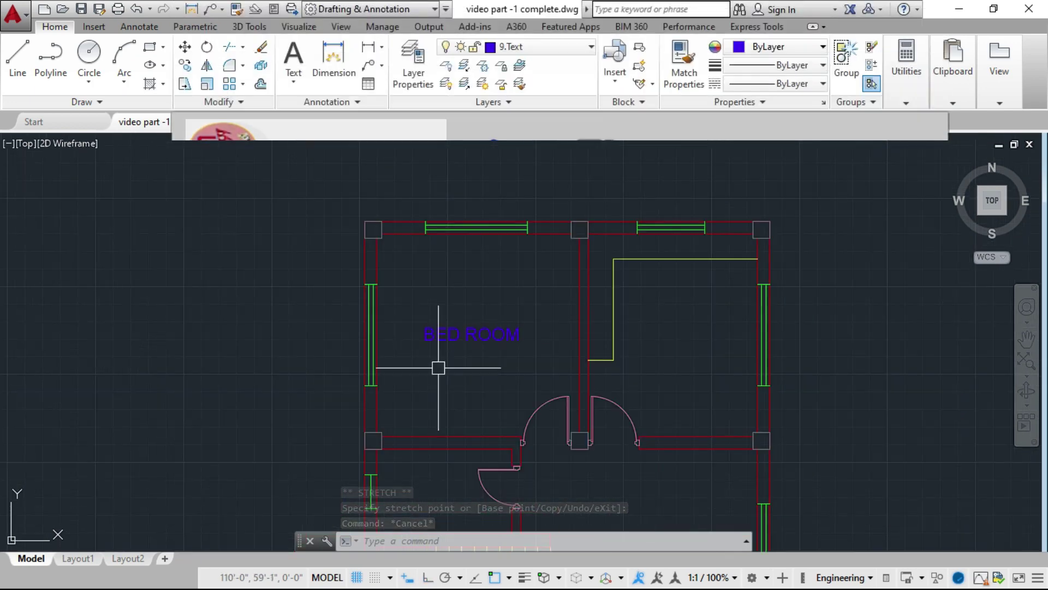
scroll(449, 342, "up", 4)
scroll(447, 318, "down", 4)
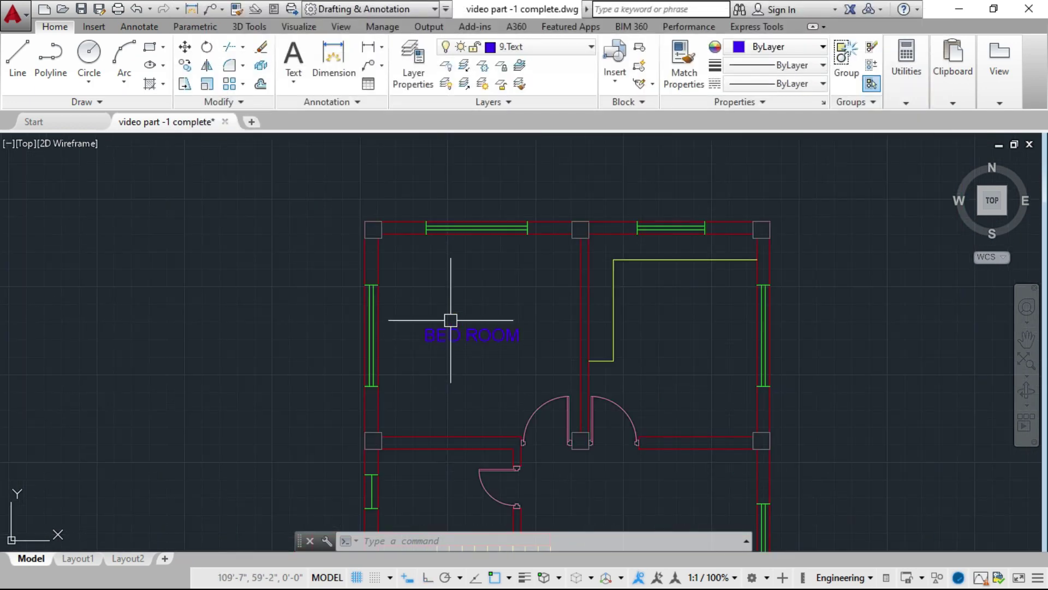
Add a horizontal linear dimension between the bedroom's inner side wall faces, just below the upper window wall
scroll(561, 256, "up", 2)
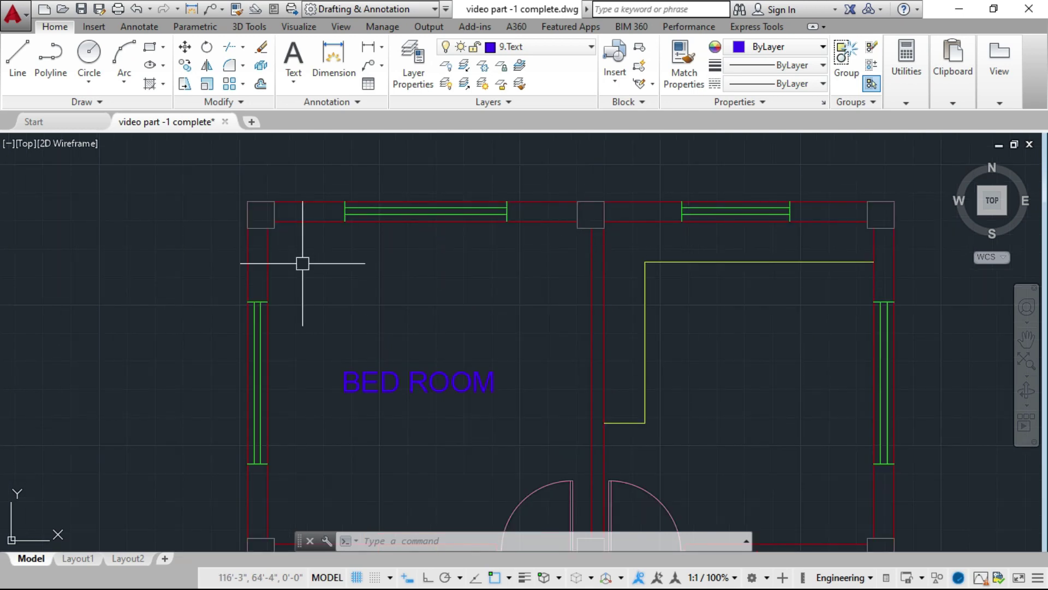
left_click(369, 49)
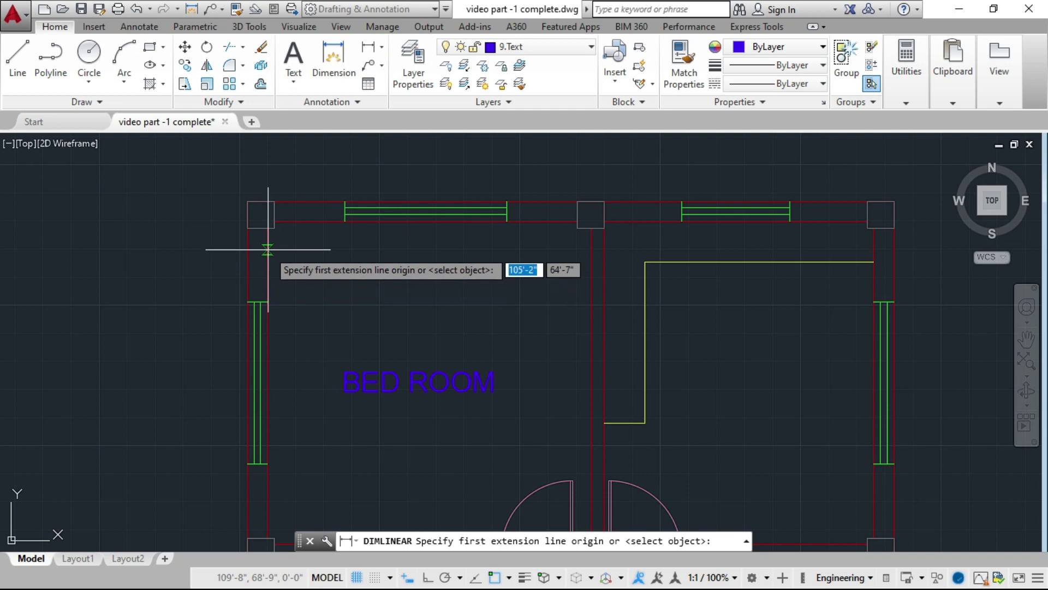
left_click(268, 250)
left_click(591, 250)
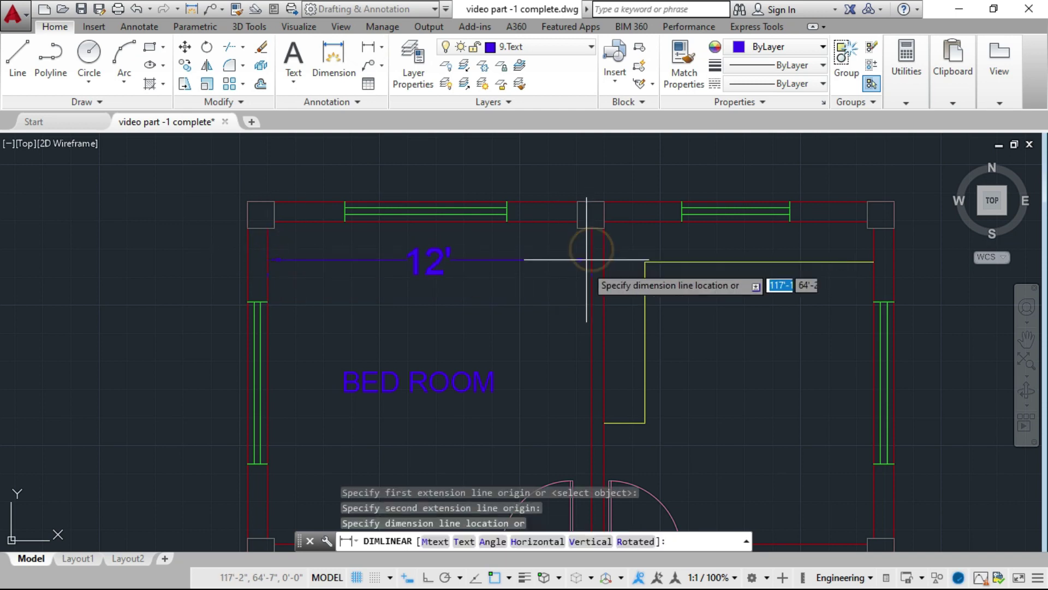
left_click(584, 254)
scroll(449, 346, "down", 1)
scroll(443, 346, "up", 1)
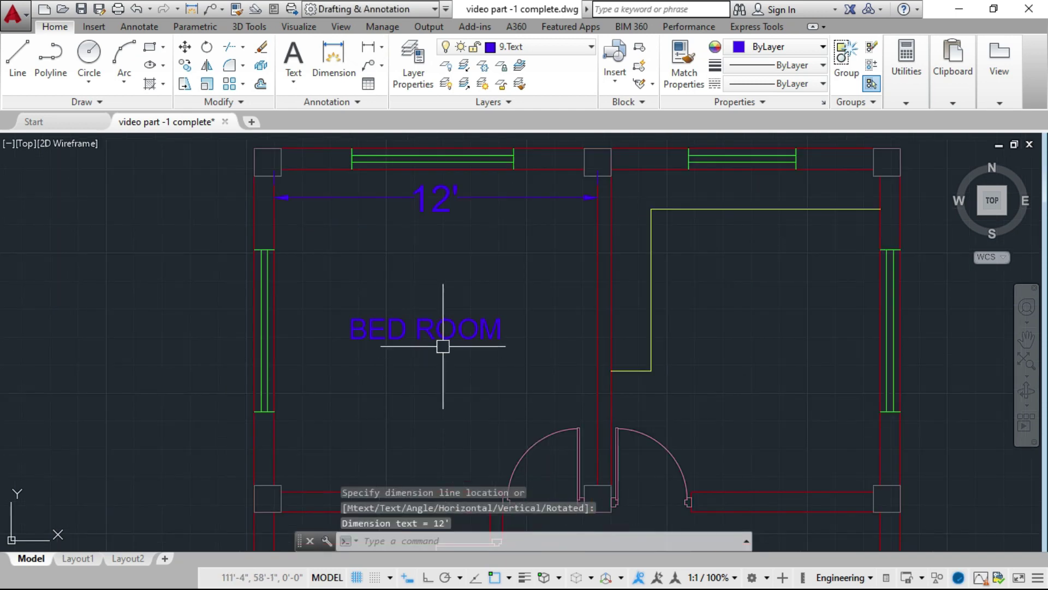
Add a vertical linear dimension between the bedroom's upper and lower inner wall faces, beside the BED ROOM label
left_click(369, 46)
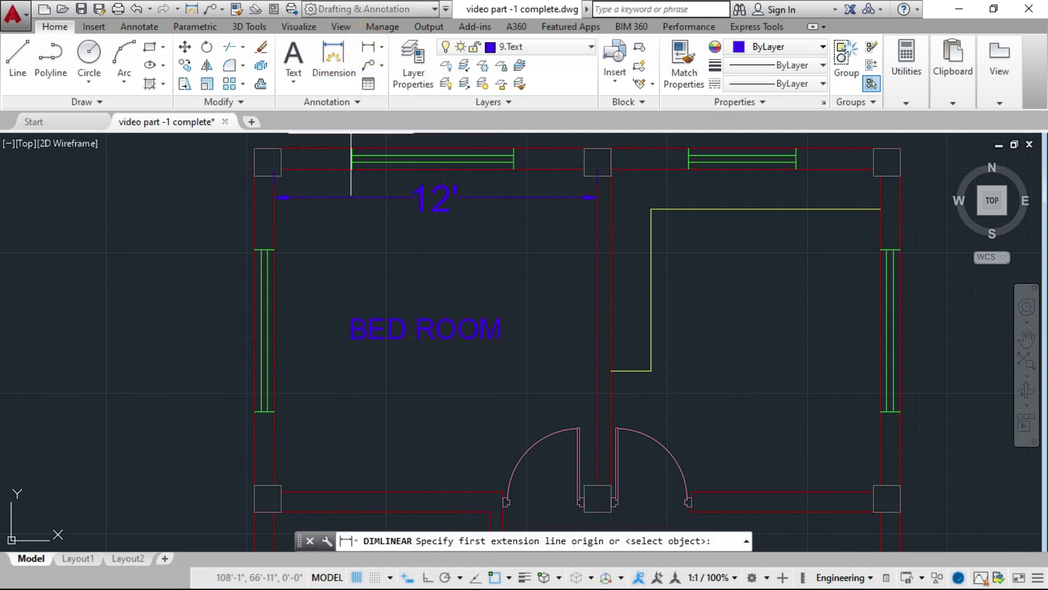
left_click(326, 169)
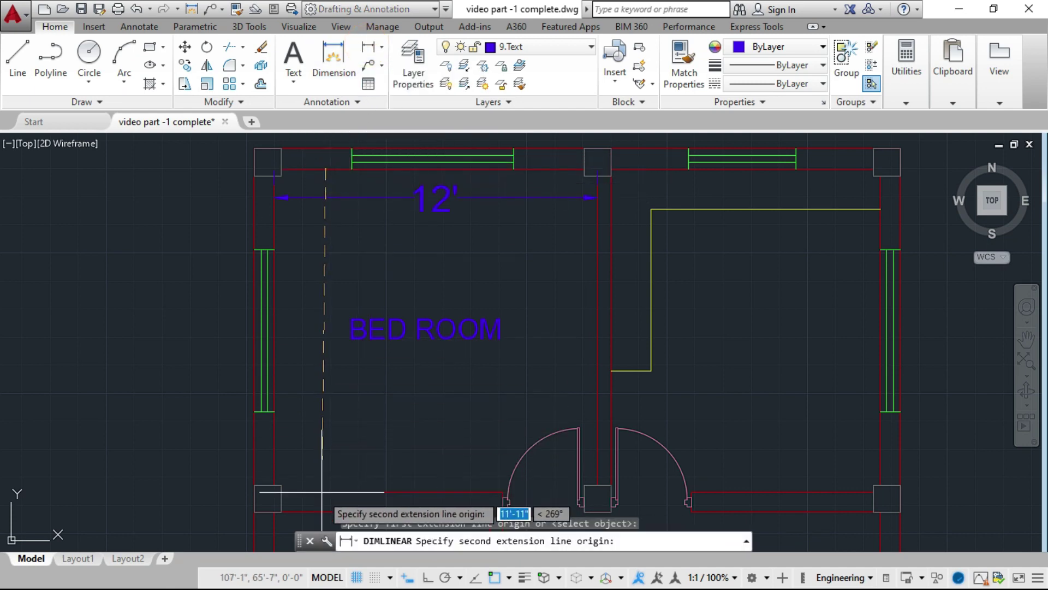
left_click(324, 497)
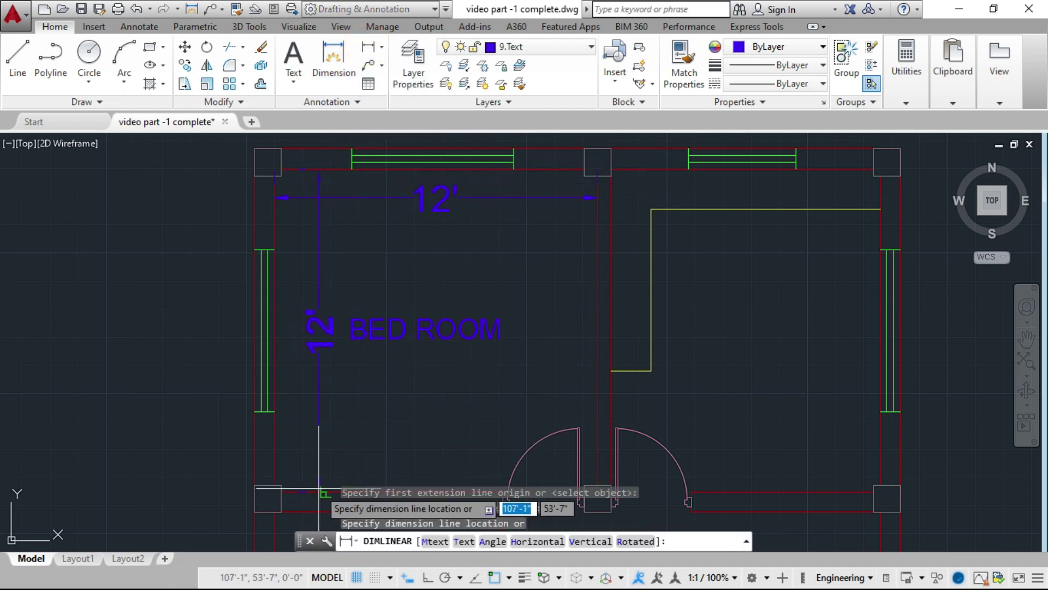
left_click(318, 487)
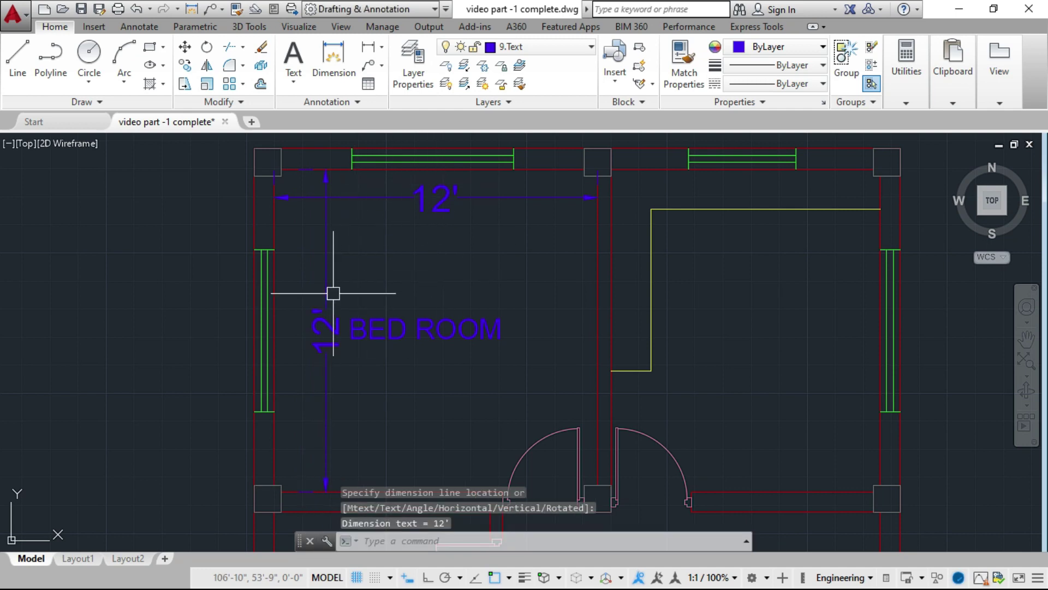
Move the bedroom's vertical dimension line outward, close to the outer left wall and clear of the BED ROOM label
left_click(324, 248)
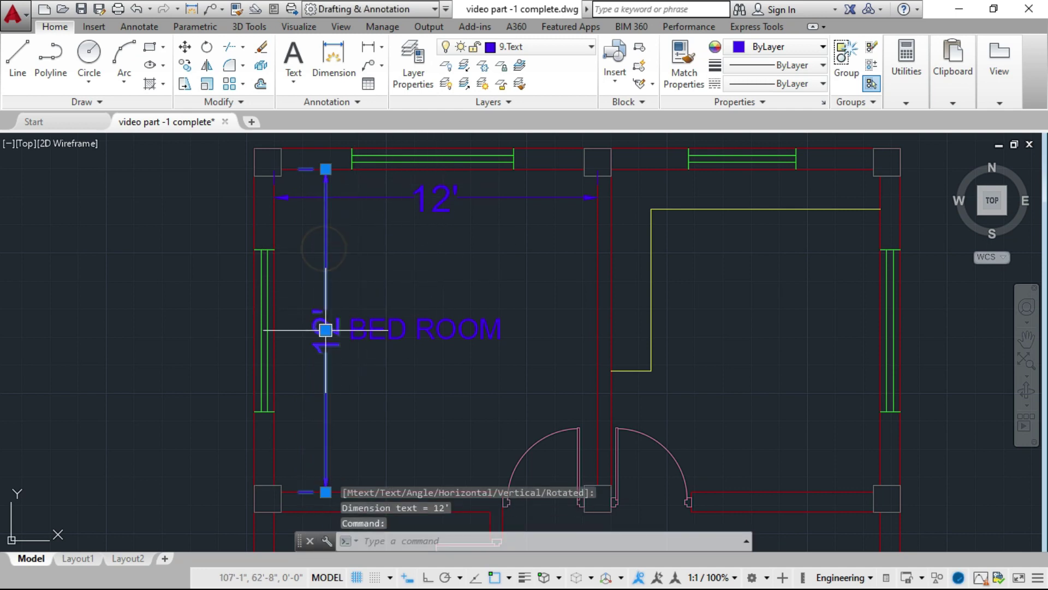
left_click(323, 329)
left_click(294, 335)
scroll(431, 308, "down", 2)
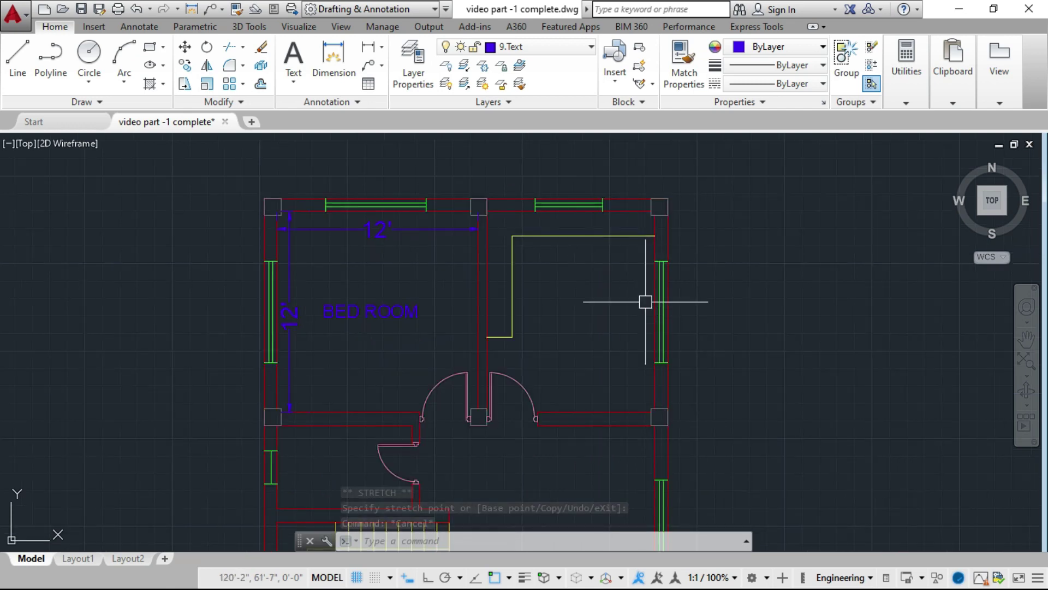
key("Escape")
scroll(681, 300, "up", 2)
scroll(560, 375, "down", 2)
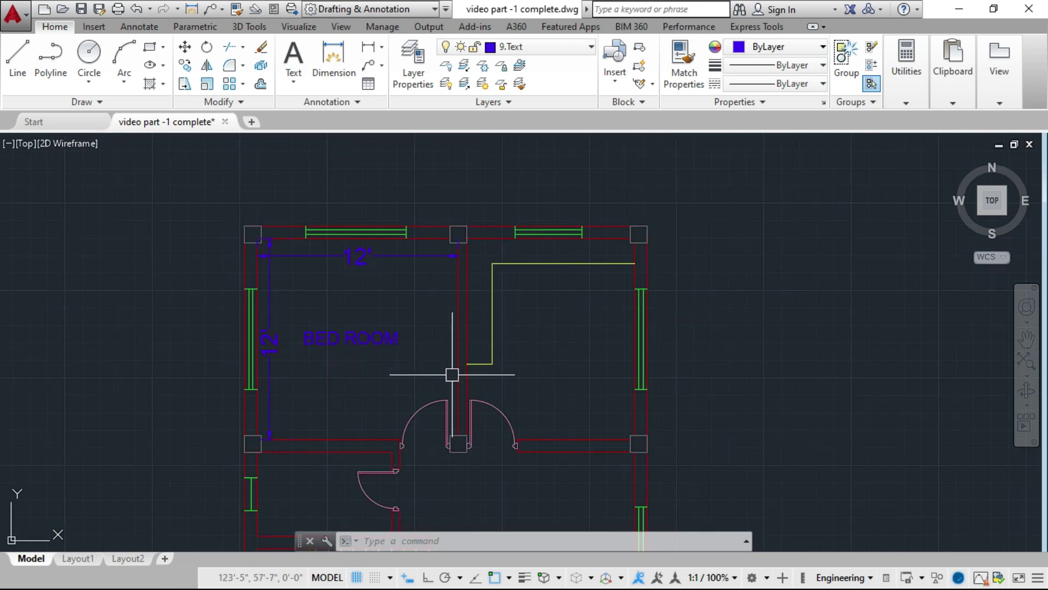
scroll(274, 314, "up", 2)
scroll(270, 309, "down", 2)
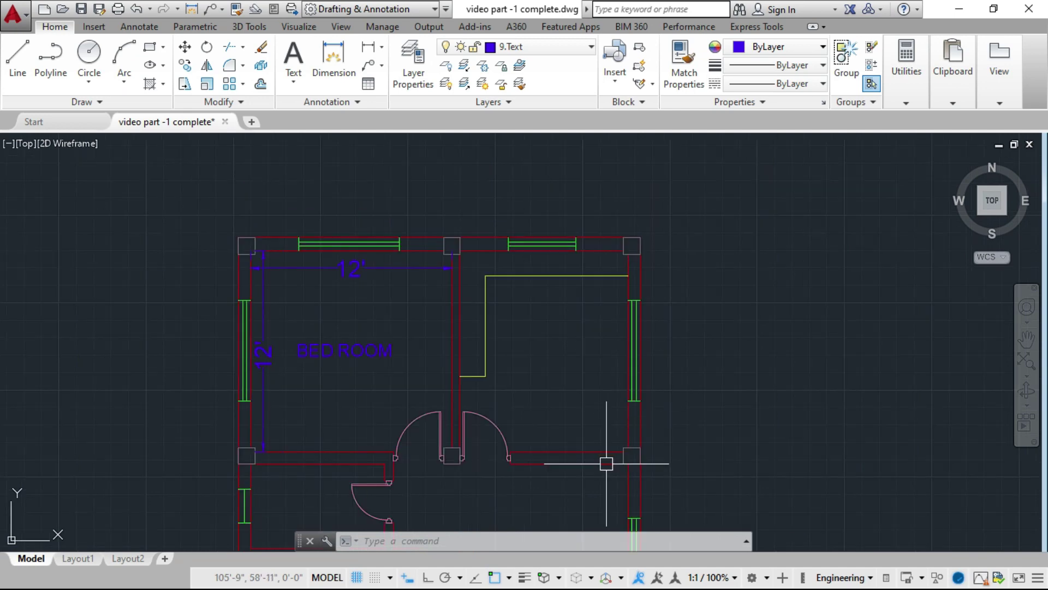
scroll(353, 448, "up", 2)
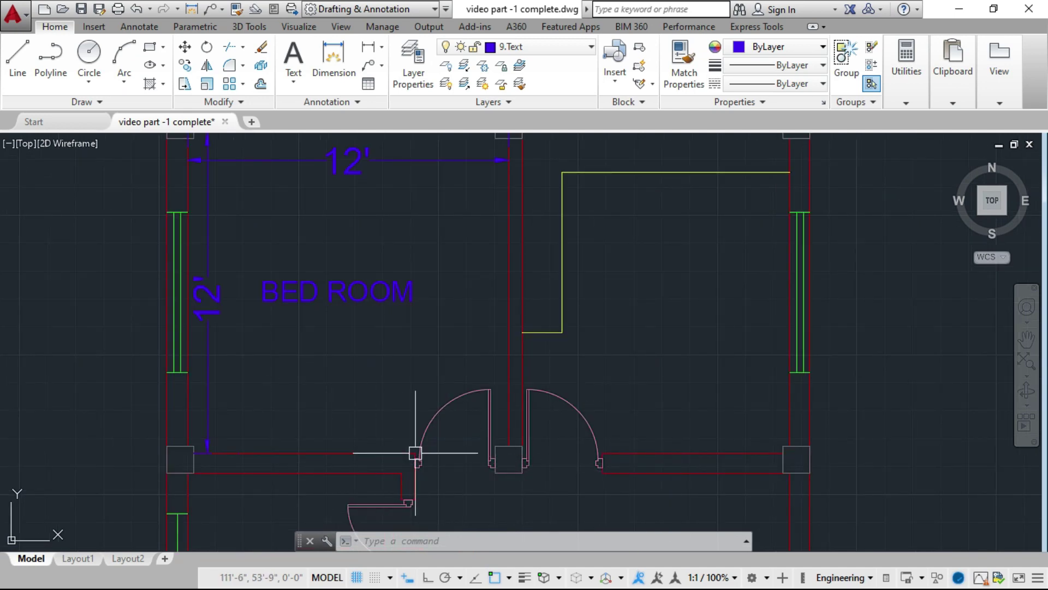
scroll(427, 467, "down", 2)
Add a horizontal linear dimension across the kitchen between its inner wall faces, placed just below the horizontal slab line
type("dli")
key("Return")
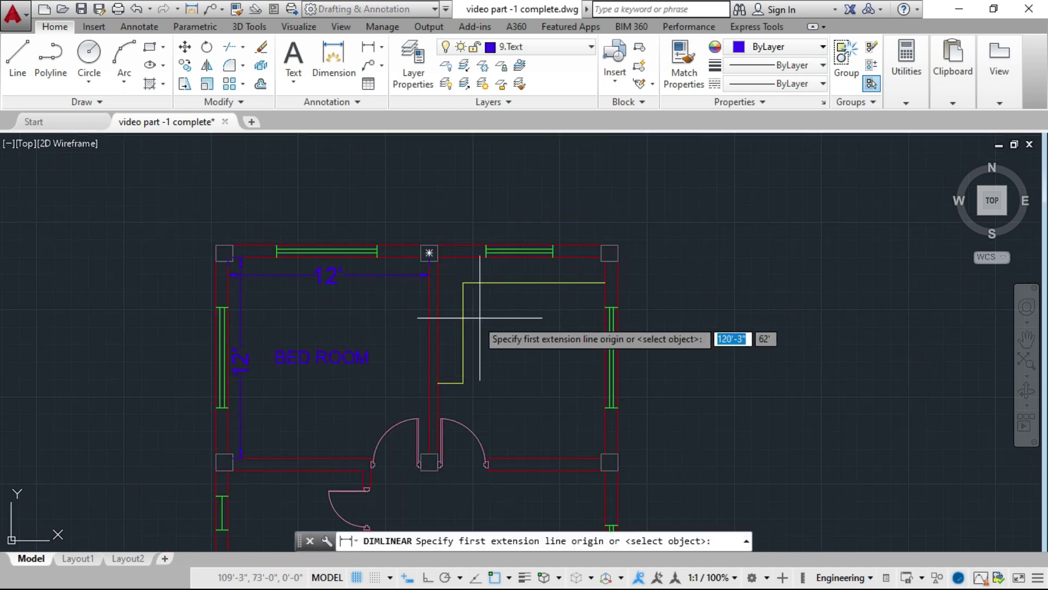
scroll(442, 267, "up", 2)
scroll(442, 267, "up", 2)
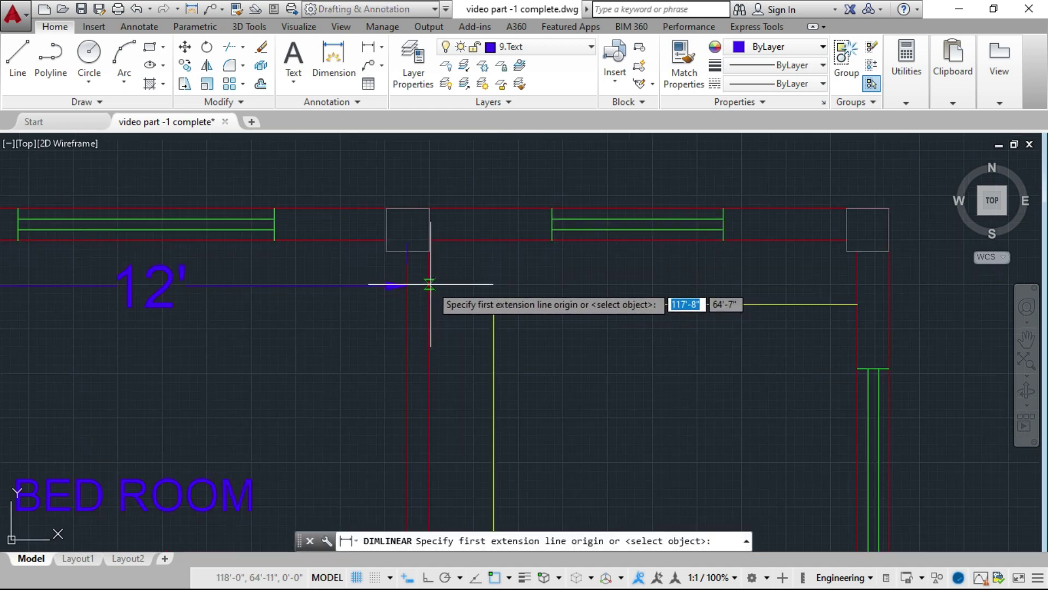
left_click(434, 279)
left_click(858, 251)
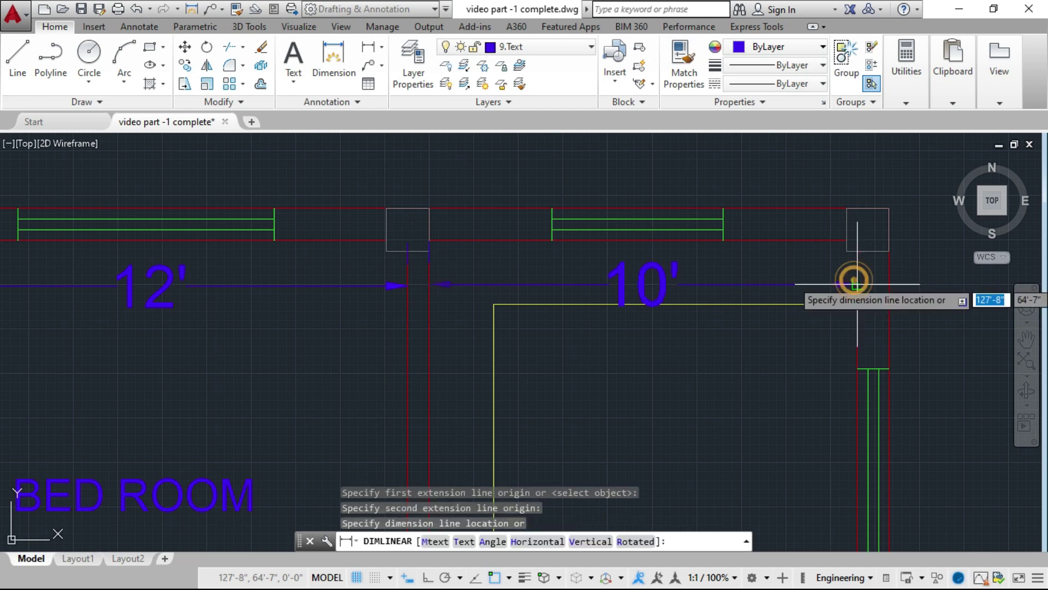
left_click(851, 330)
scroll(675, 295, "down", 4)
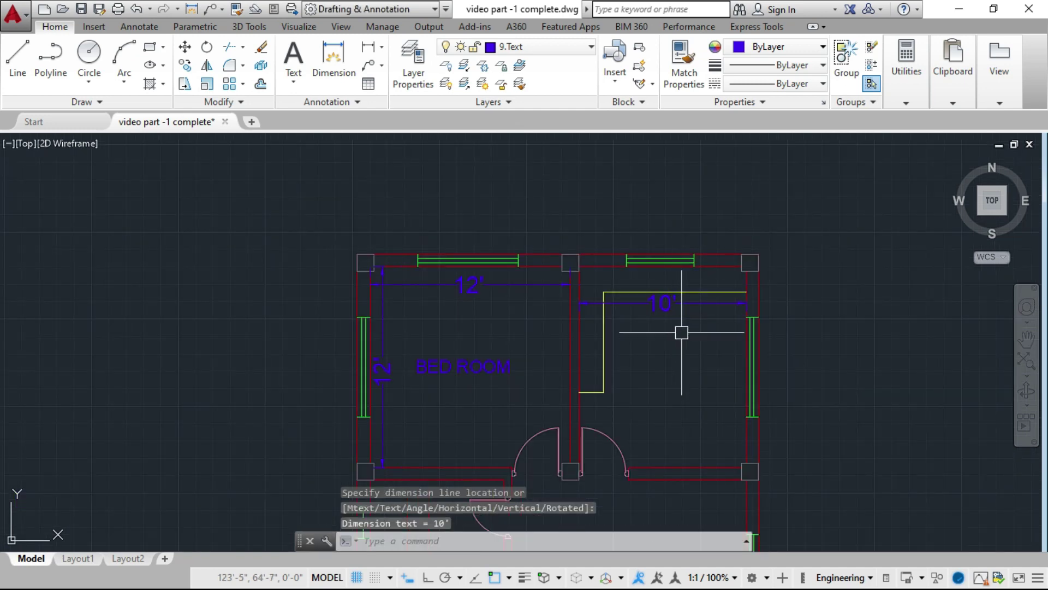
Add a horizontal linear dimension across the small room above the staircase, placed just above its lower wall
scroll(546, 355, "up", 2)
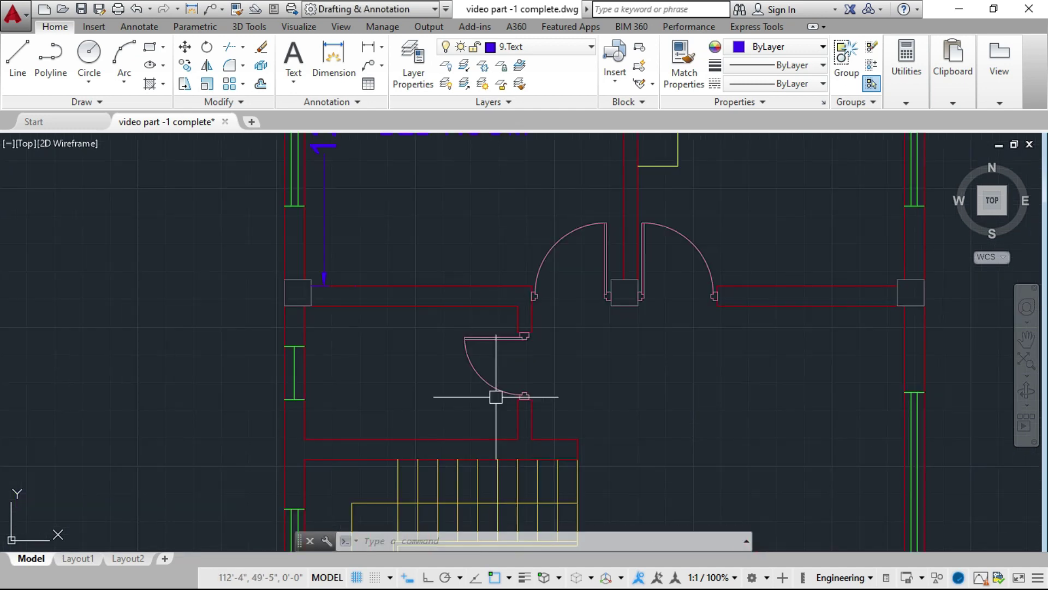
left_click(369, 48)
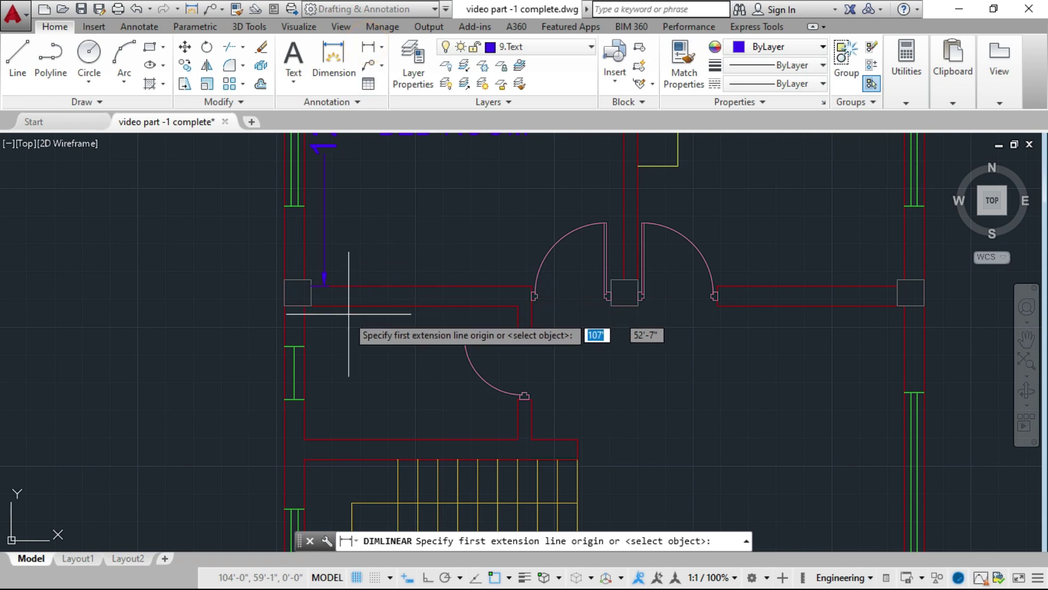
left_click(305, 401)
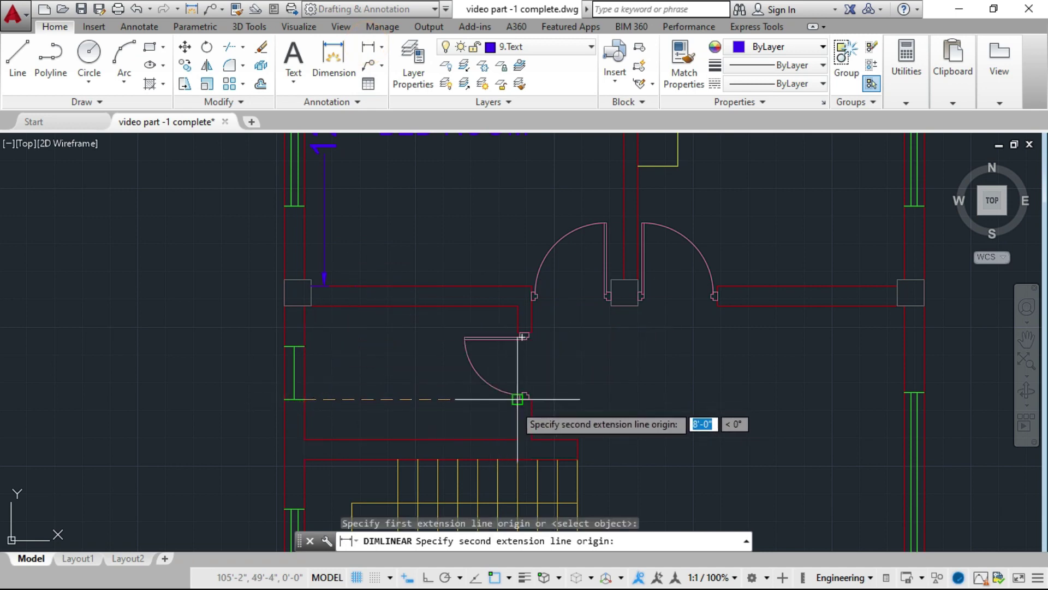
left_click(515, 402)
left_click(513, 420)
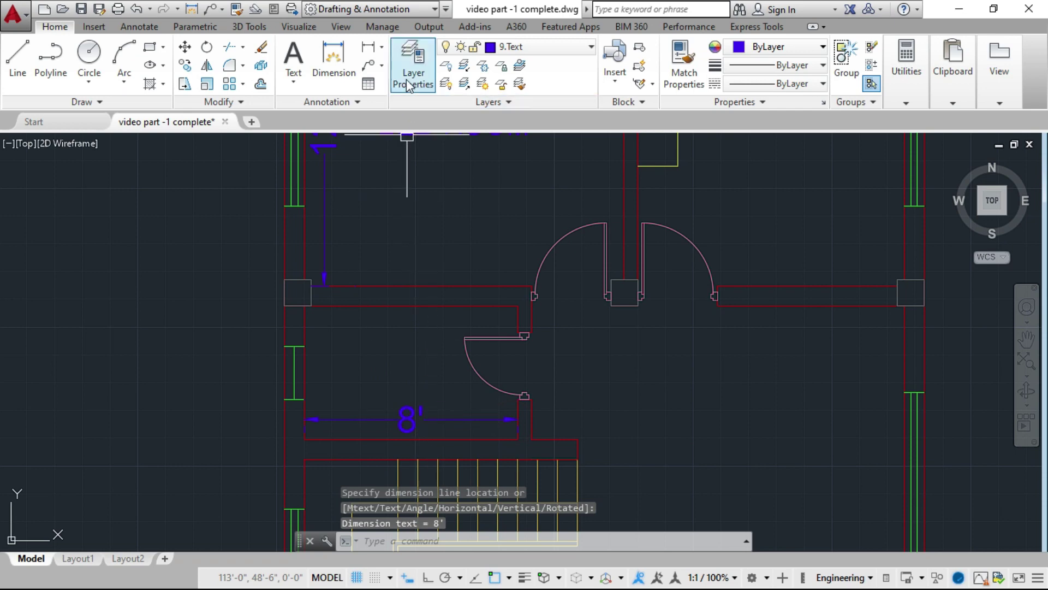
Add a vertical linear dimension between the upper and lower inner wall faces of the small room above the staircase, beside its outer wall
left_click(373, 49)
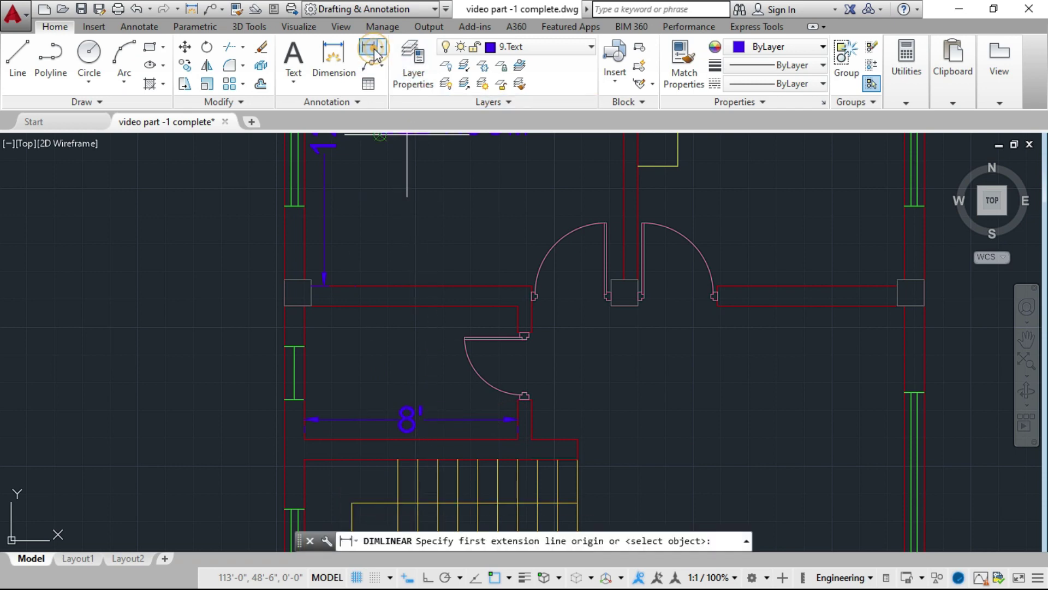
left_click(331, 307)
left_click(332, 439)
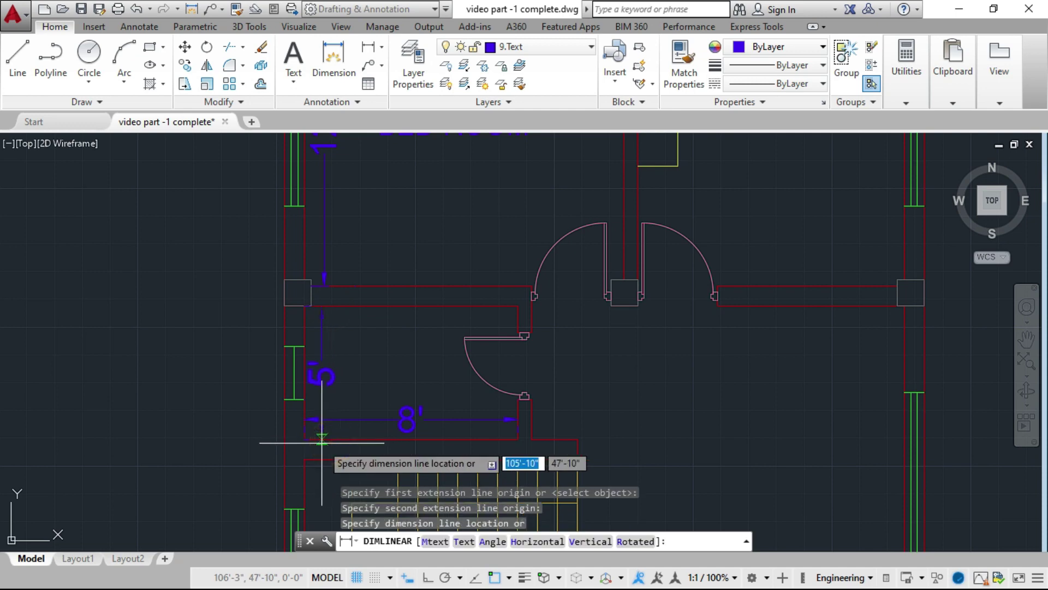
left_click(322, 434)
Add a horizontal linear dimension across the large room below the kitchen, from the central column's corner to the outer wall's inner face
scroll(337, 406, "down", 2)
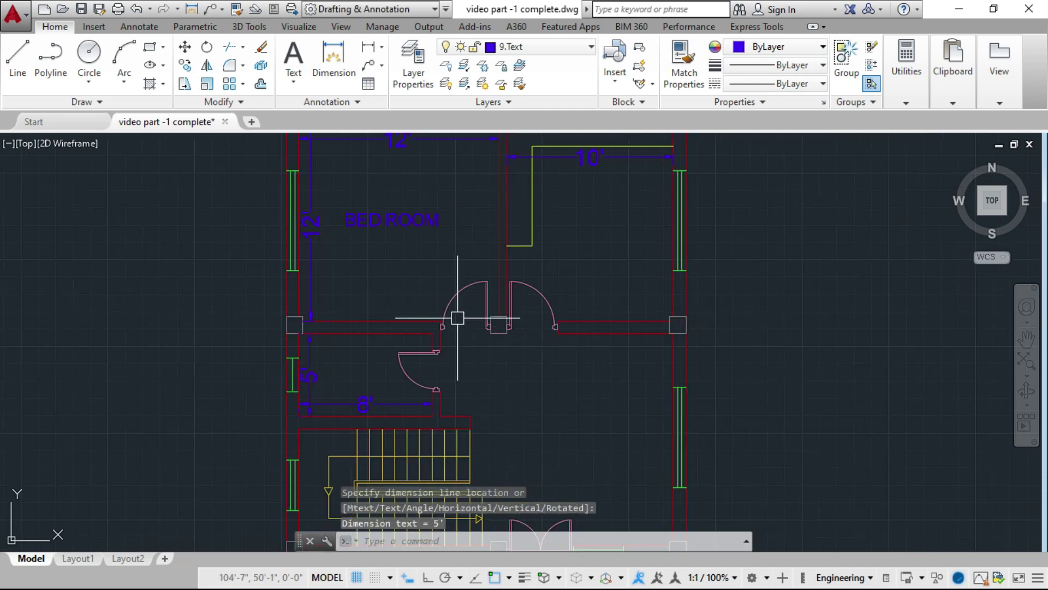
scroll(456, 318, "down", 2)
scroll(550, 430, "up", 2)
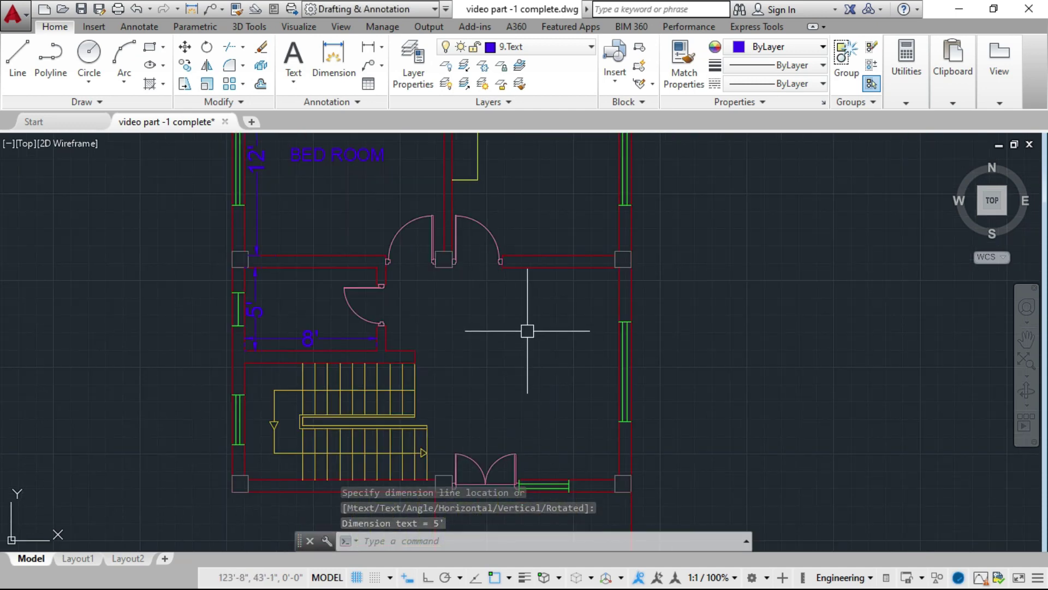
left_click(369, 47)
scroll(450, 267, "up", 3)
left_click(393, 254)
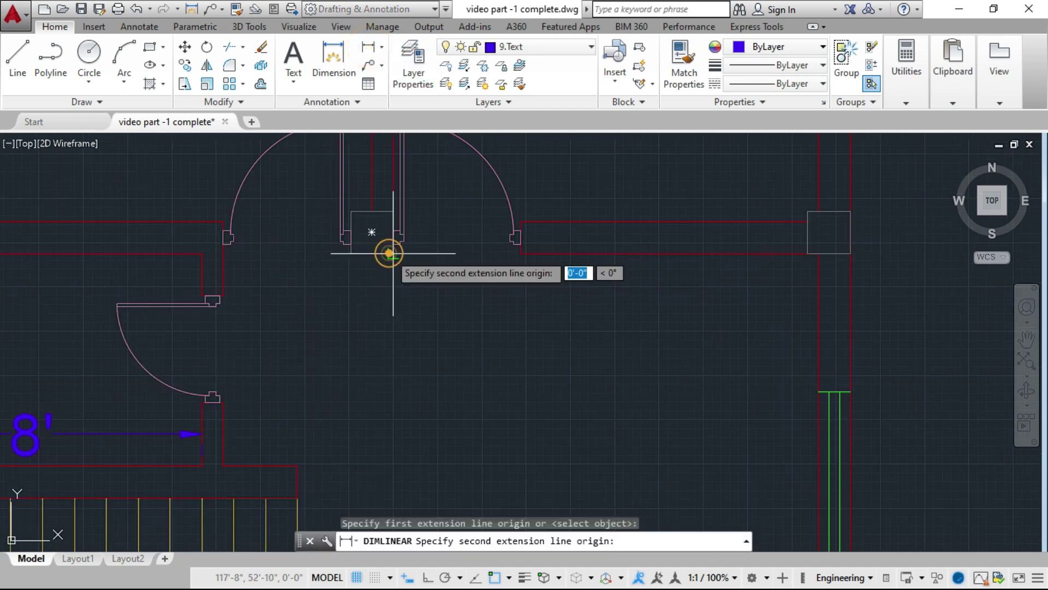
left_click(818, 253)
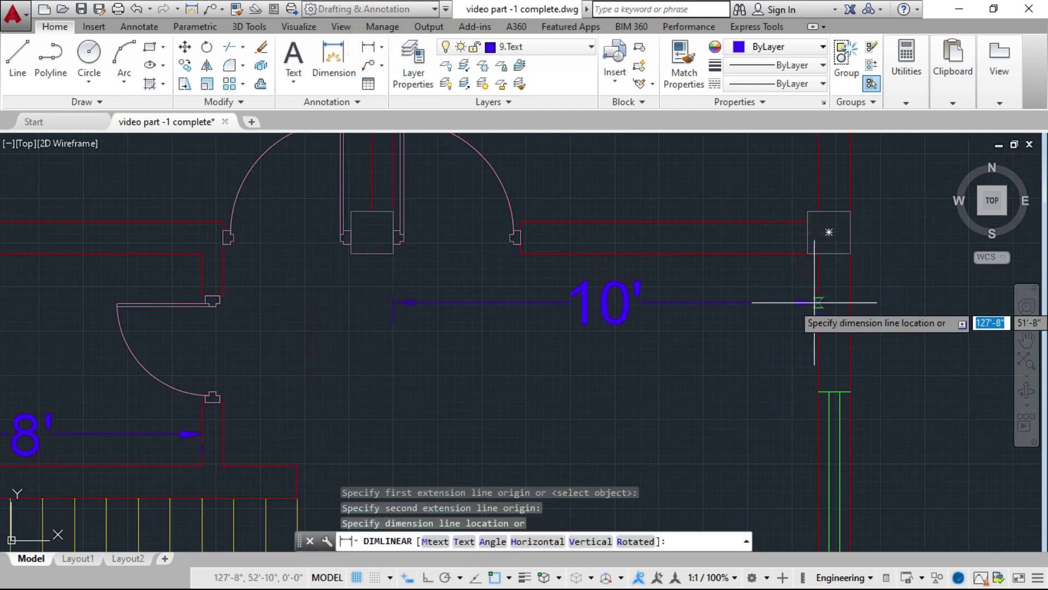
left_click(812, 304)
Add a vertical linear dimension between the large lower room's upper and lower inner wall faces, close to its outer right wall
scroll(601, 269, "down", 4)
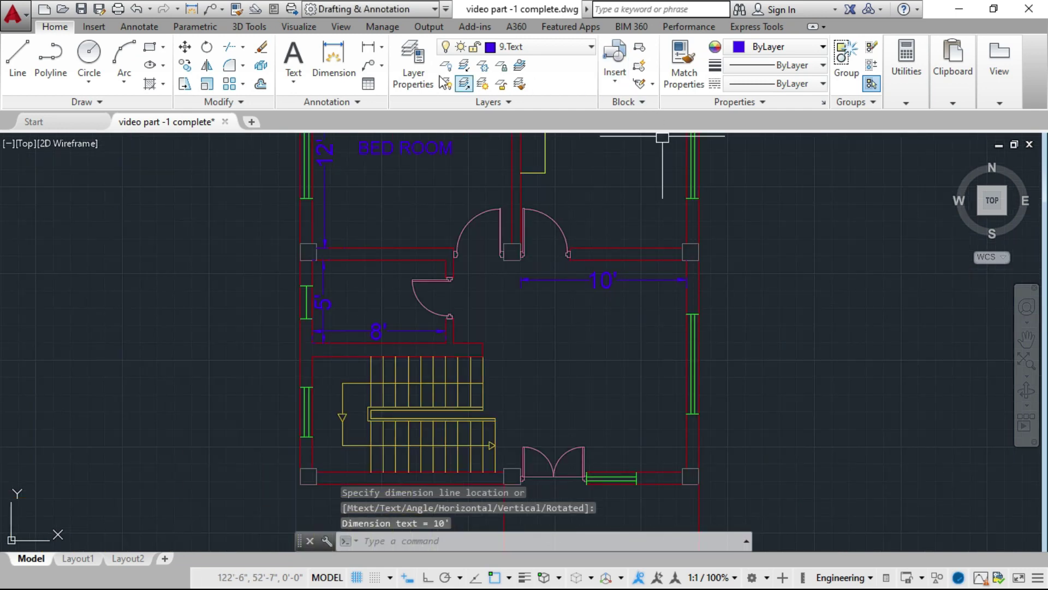
left_click(370, 53)
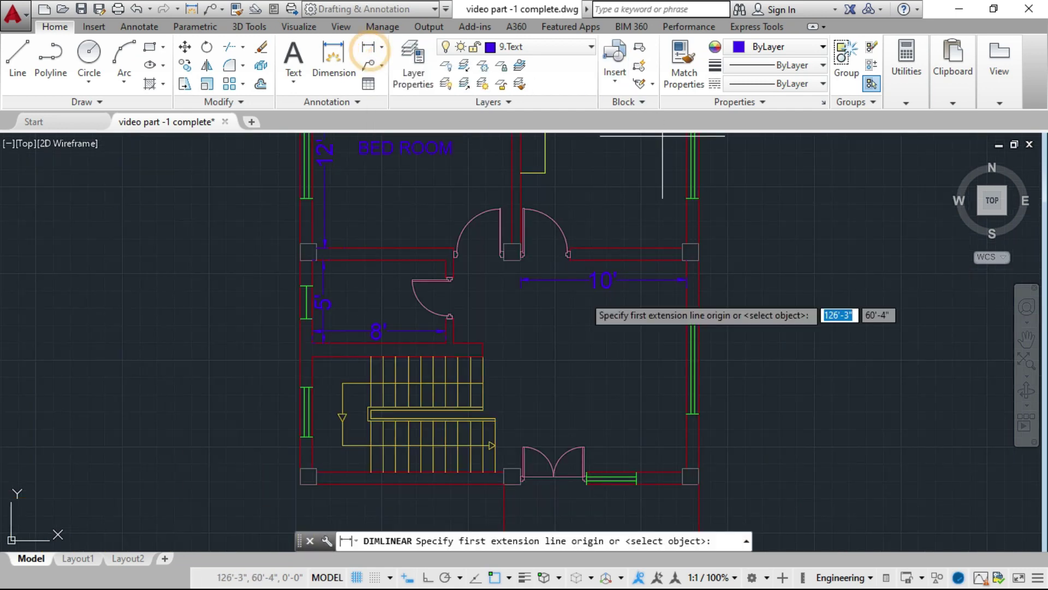
left_click(655, 266)
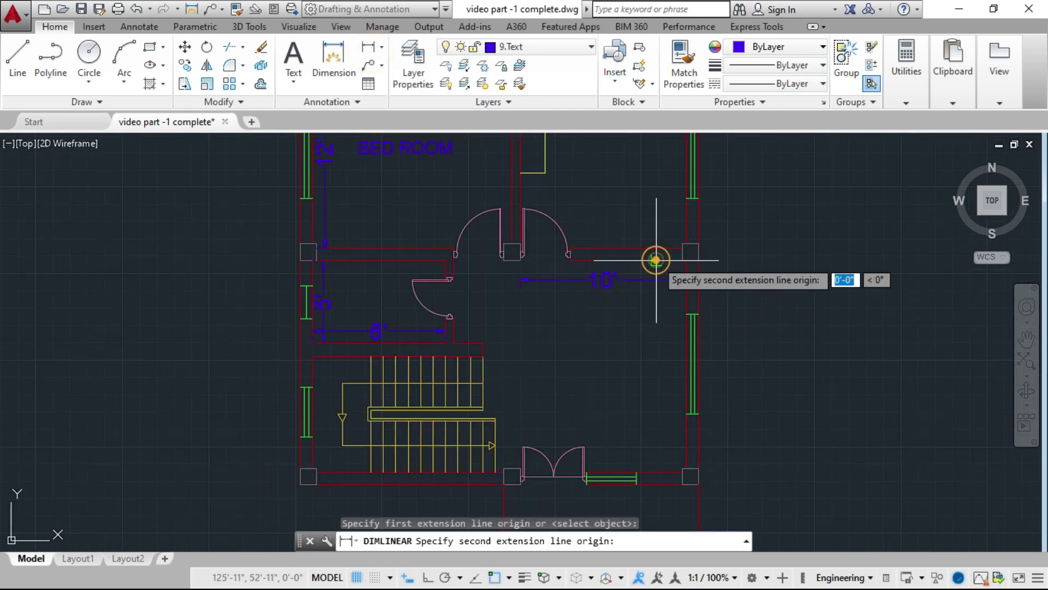
left_click(655, 471)
left_click(671, 478)
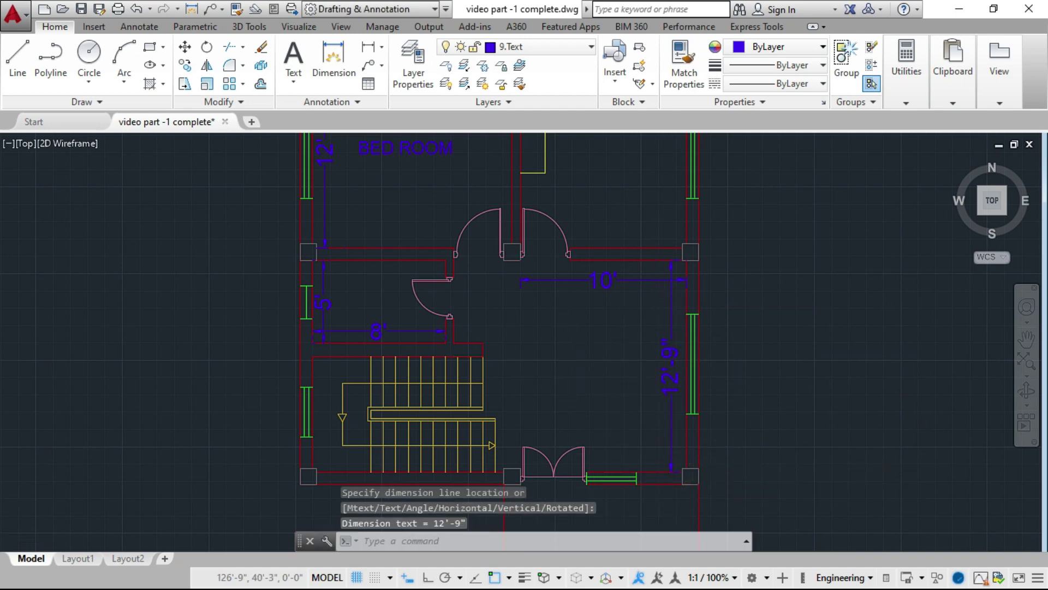
Copy the BED ROOM label into the kitchen, the small room above the staircase and the large room beside the stairs
scroll(632, 375, "down", 5)
scroll(627, 381, "up", 3)
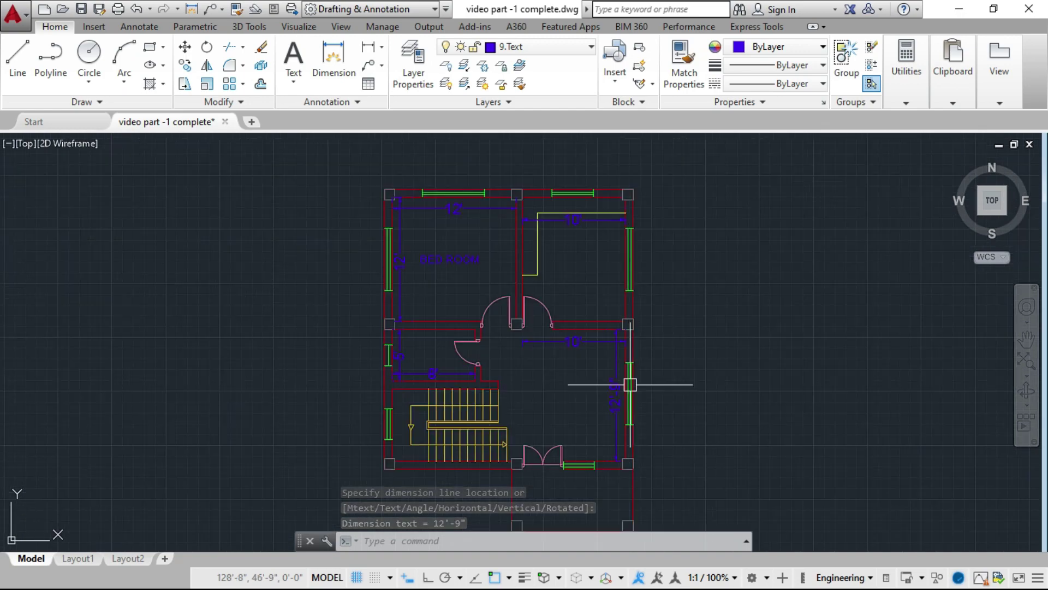
scroll(483, 272, "up", 4)
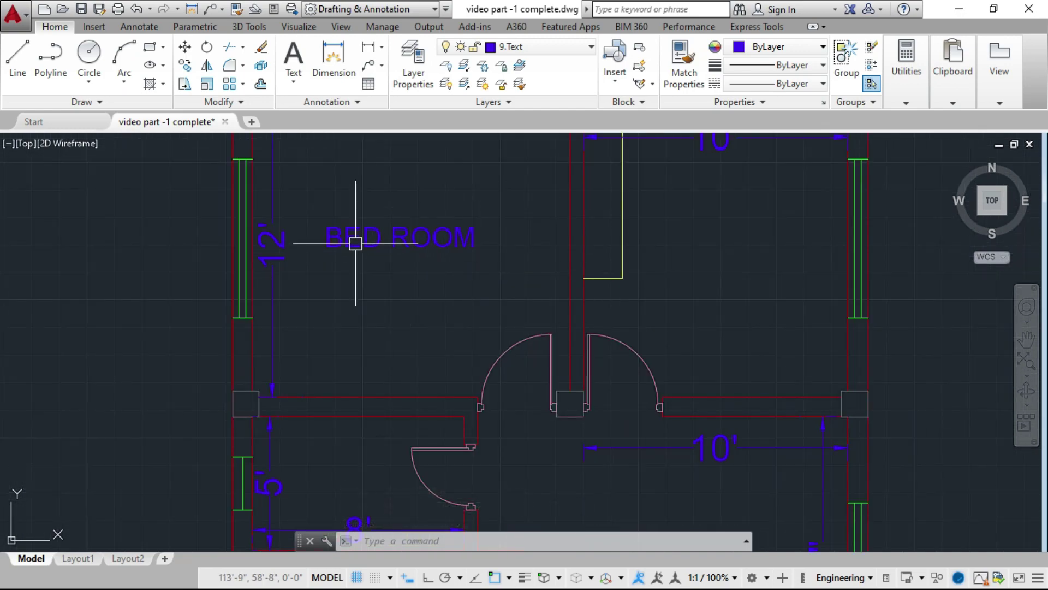
scroll(356, 244, "down", 3)
scroll(351, 239, "up", 5)
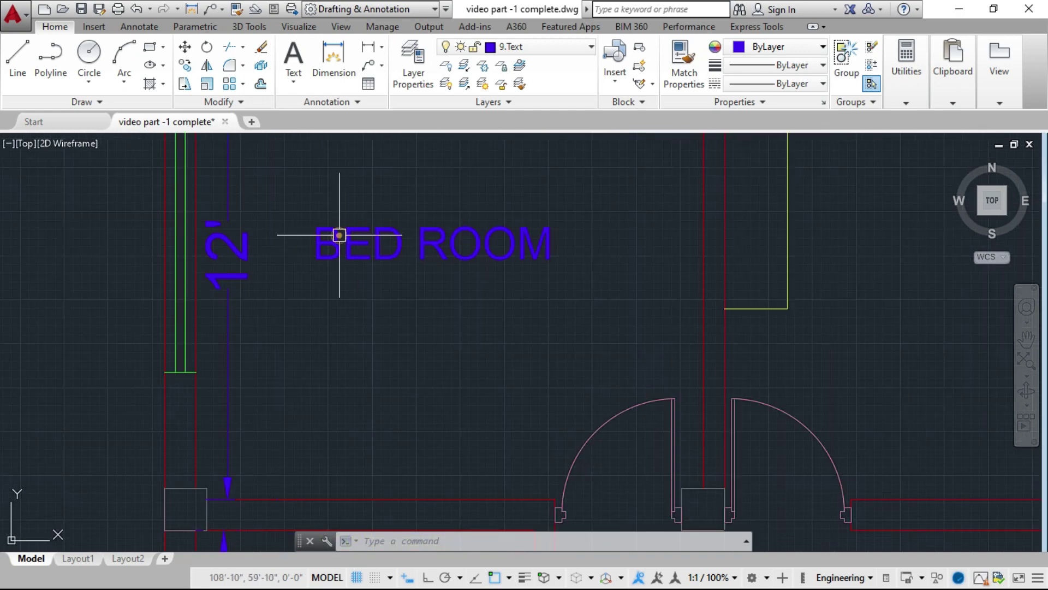
left_click(339, 237)
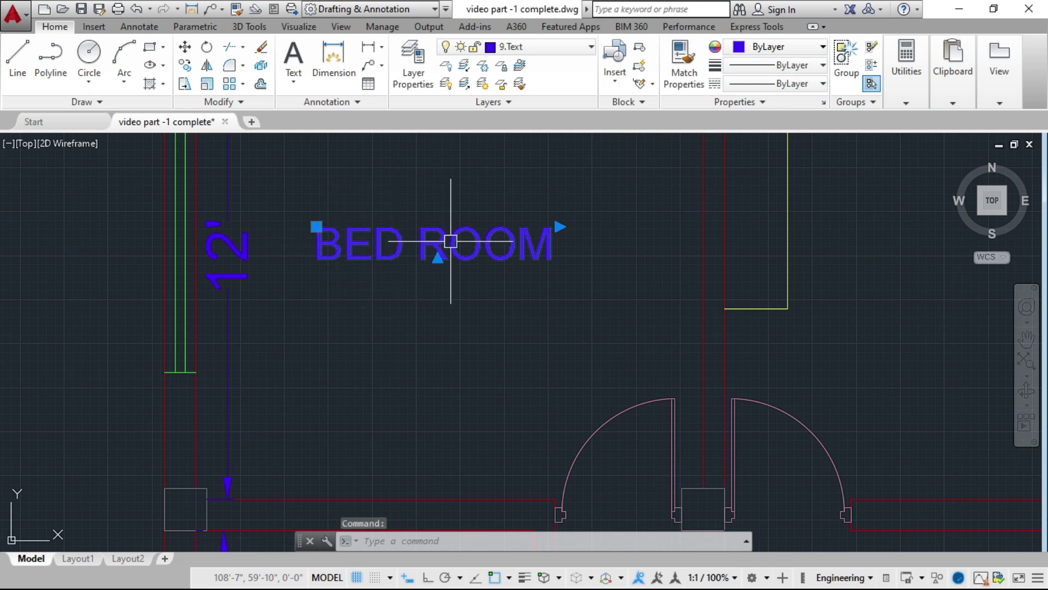
type("CO")
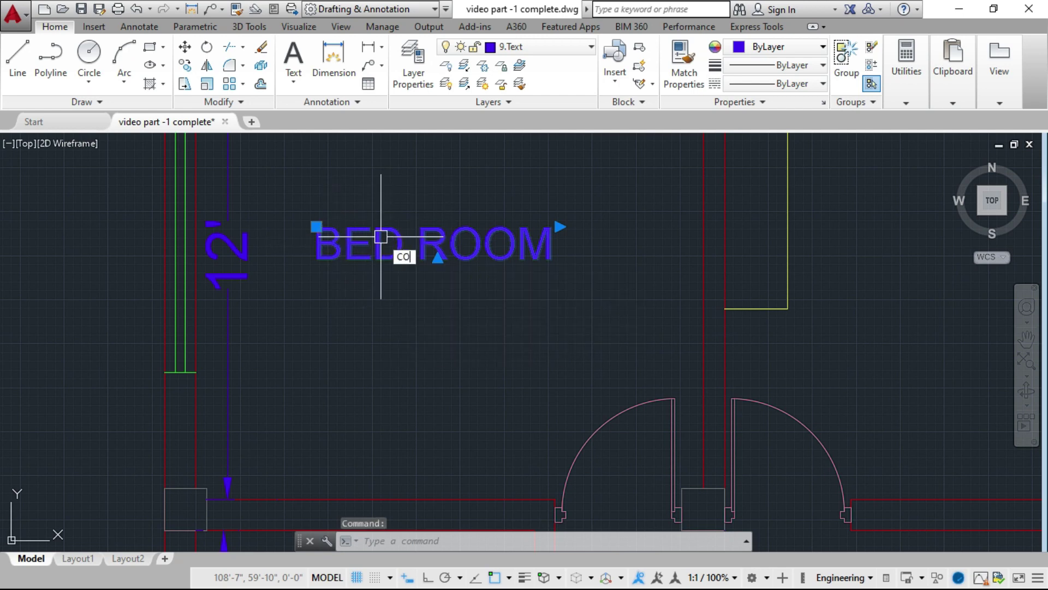
key("Return")
left_click(315, 226)
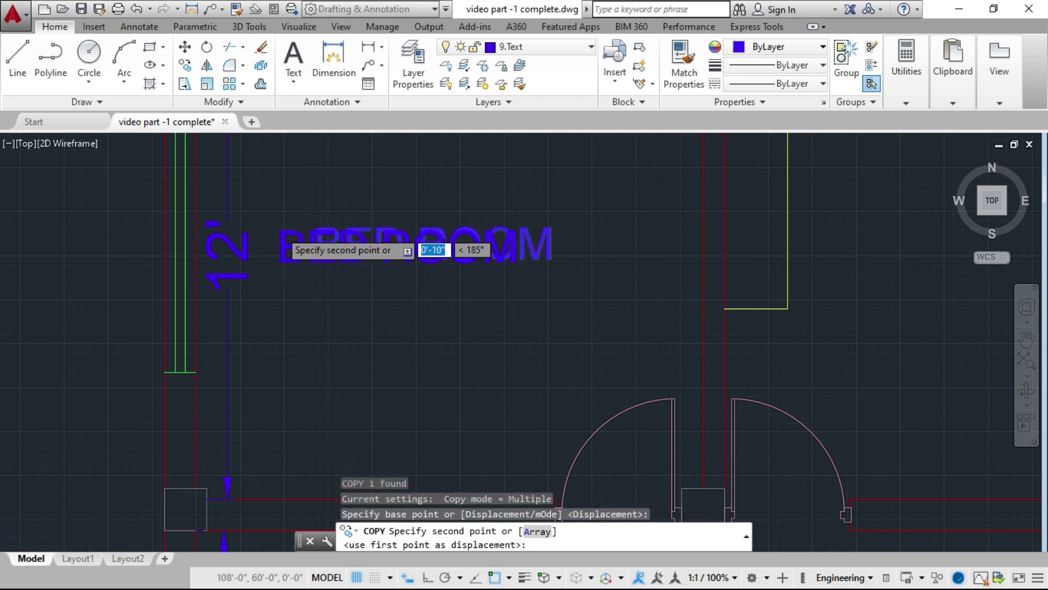
scroll(278, 231, "down", 4)
left_click(513, 216)
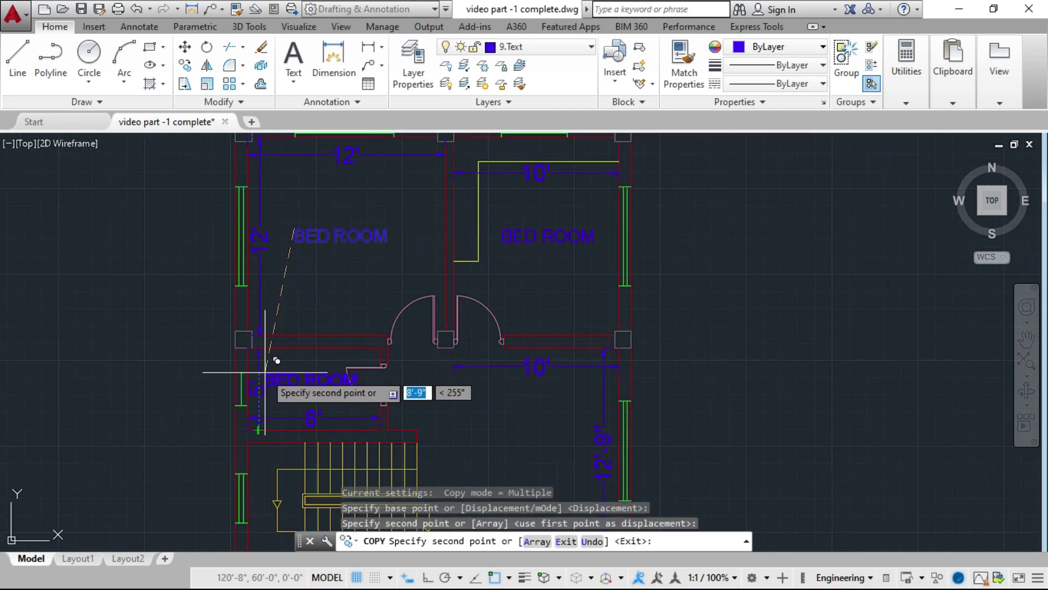
left_click(257, 388)
middle_click_drag(479, 438, 441, 377)
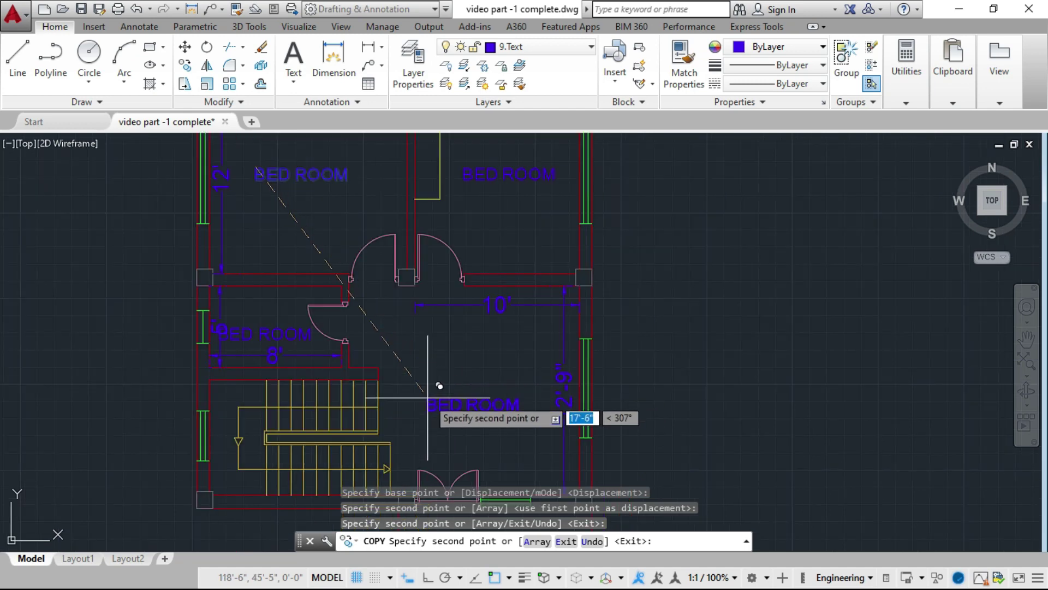
left_click(454, 378)
key("Escape")
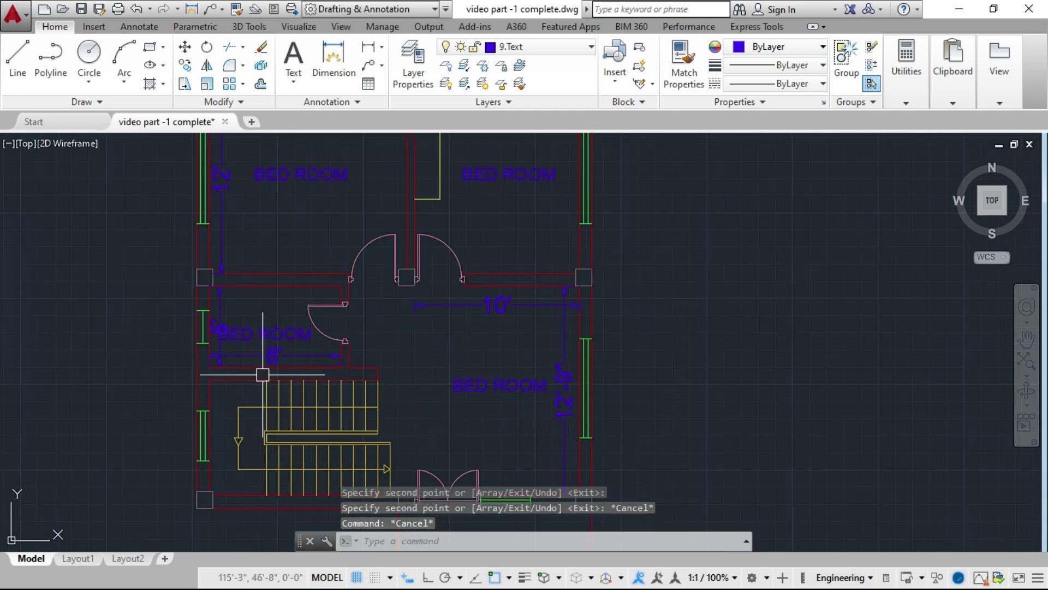
Add a second line reading 12'*12' below BED ROOM in the original bedroom's label
scroll(432, 306, "down", 2)
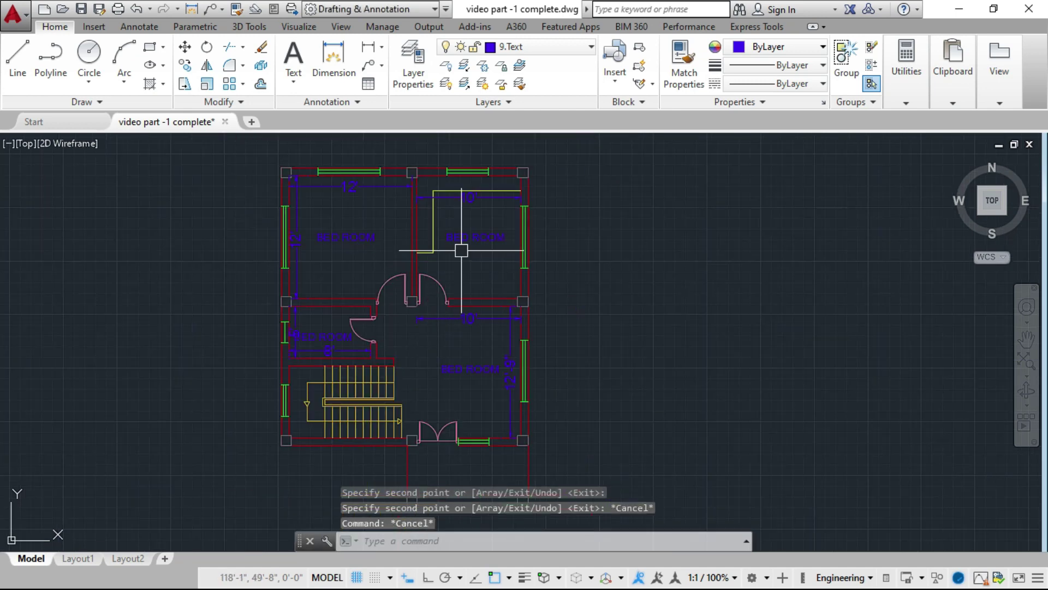
scroll(328, 235, "up", 5)
scroll(393, 250, "down", 3)
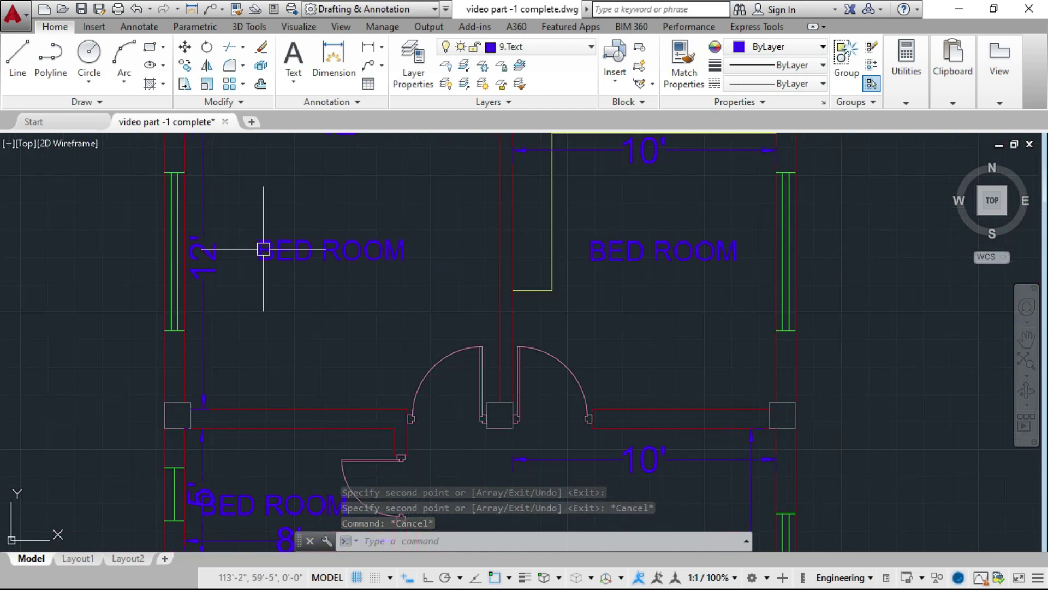
scroll(272, 250, "down", 2)
scroll(208, 247, "up", 5)
scroll(419, 274, "down", 2)
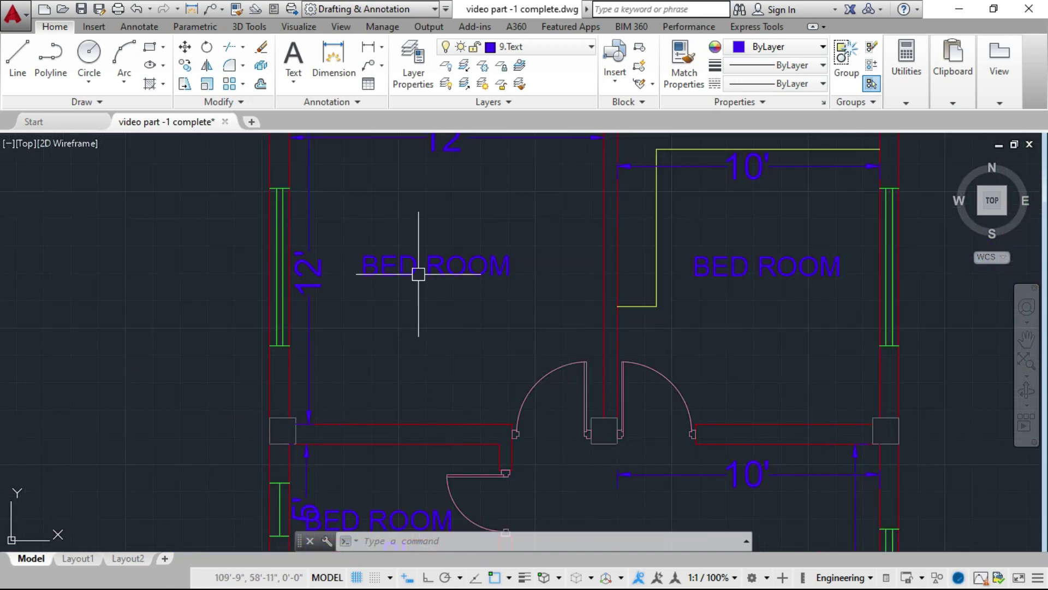
double_click(412, 258)
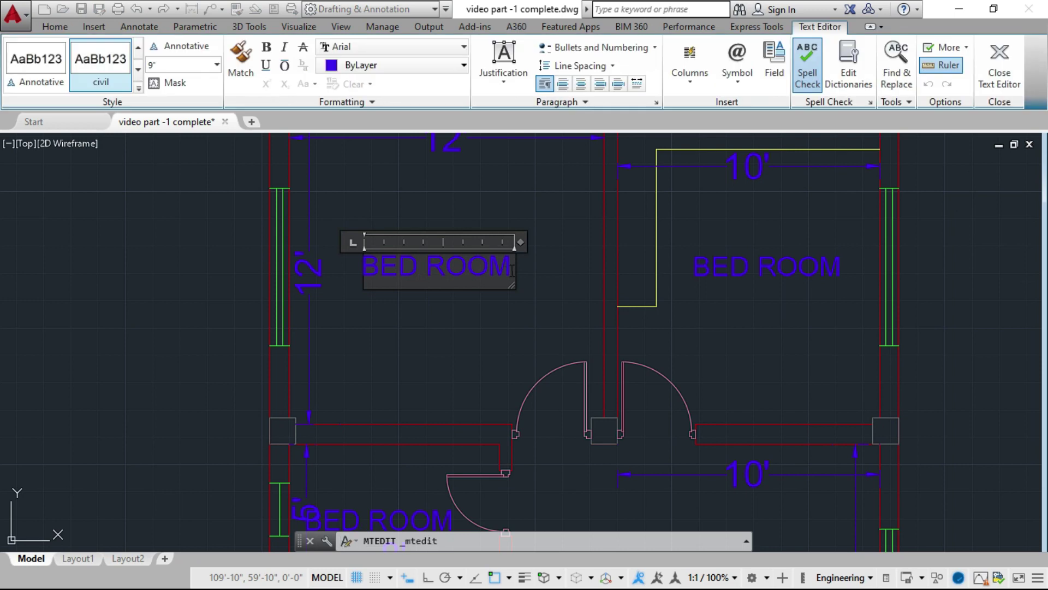
left_click(509, 268)
key("Return")
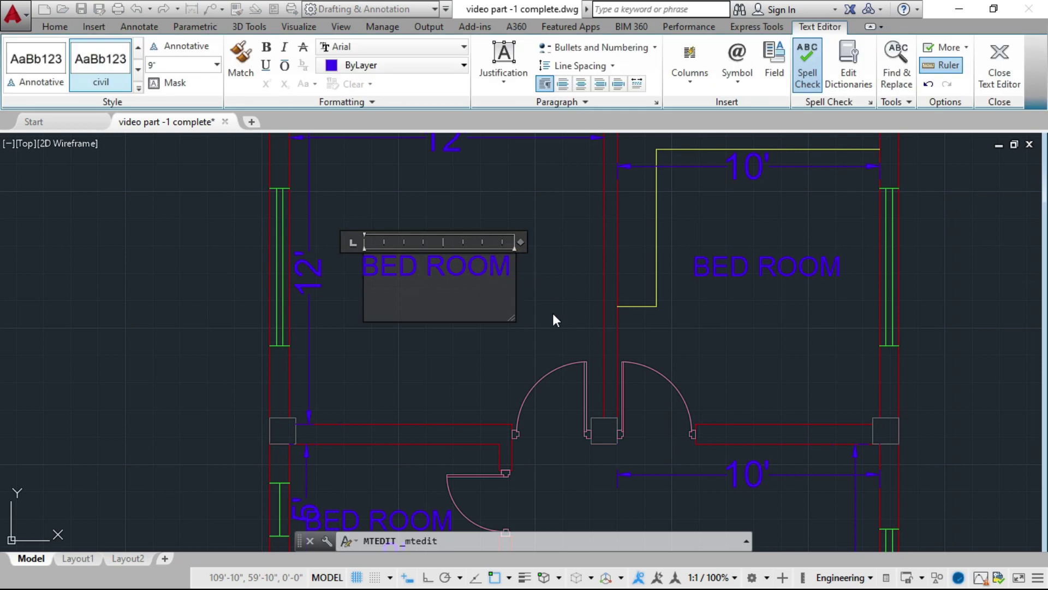
type("12'")
type("*12'")
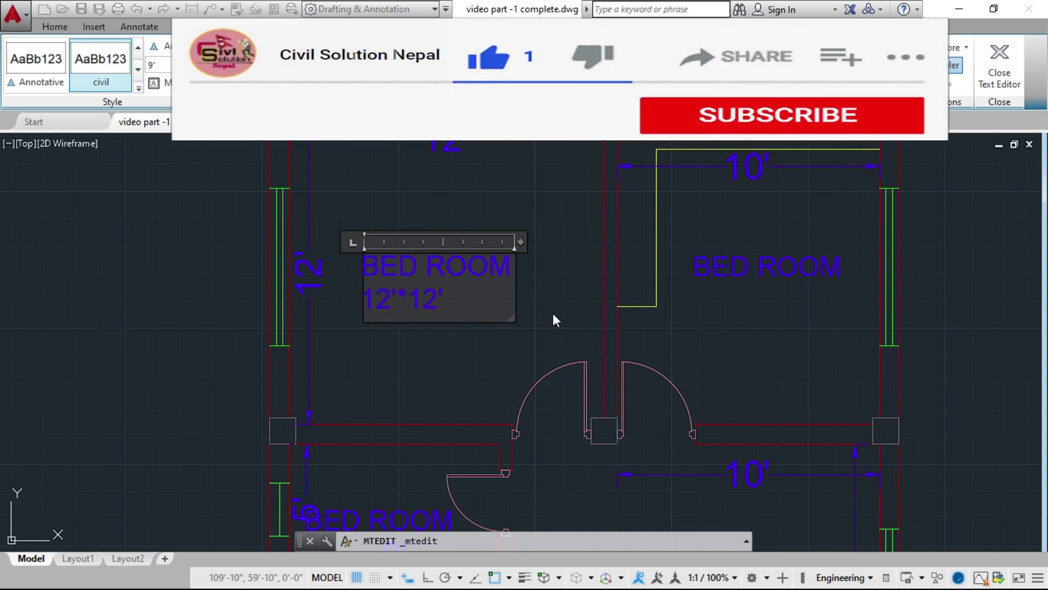
left_click(455, 379)
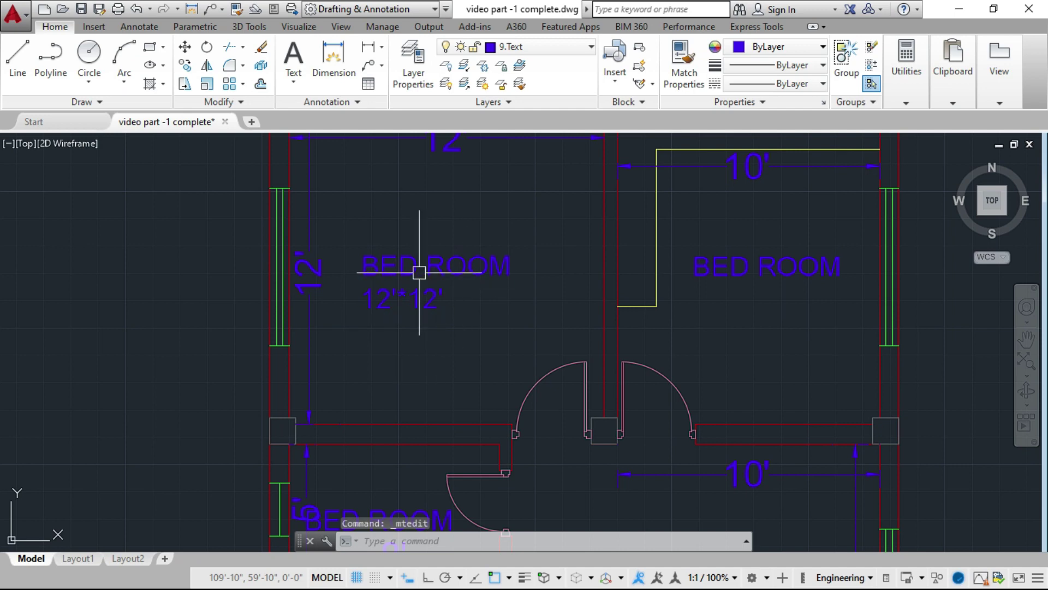
Centre-align both lines of the bedroom's label, BED ROOM and 12'*12'
scroll(384, 274, "up", 2)
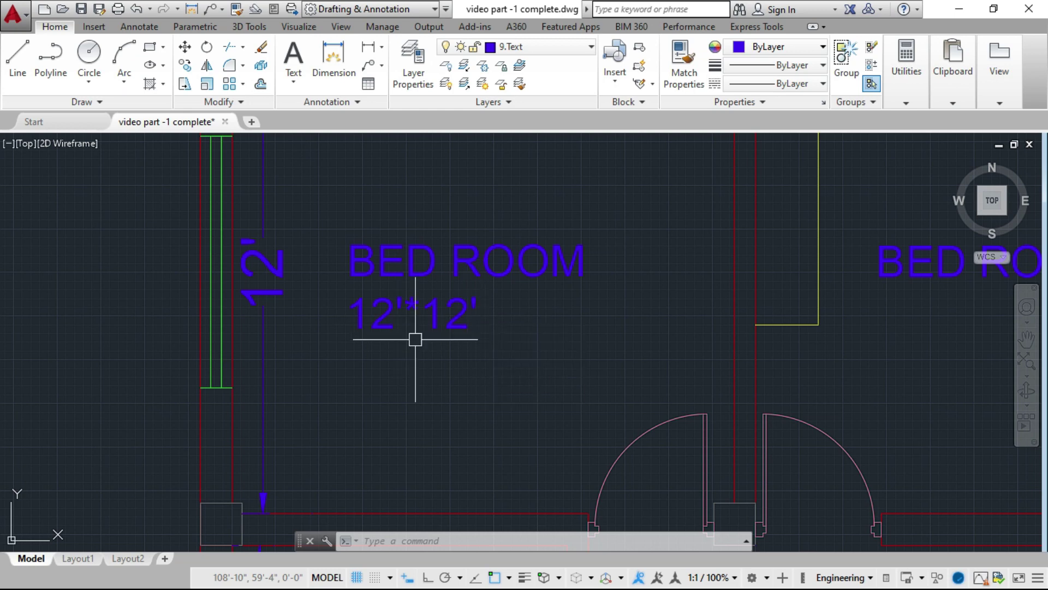
double_click(444, 309)
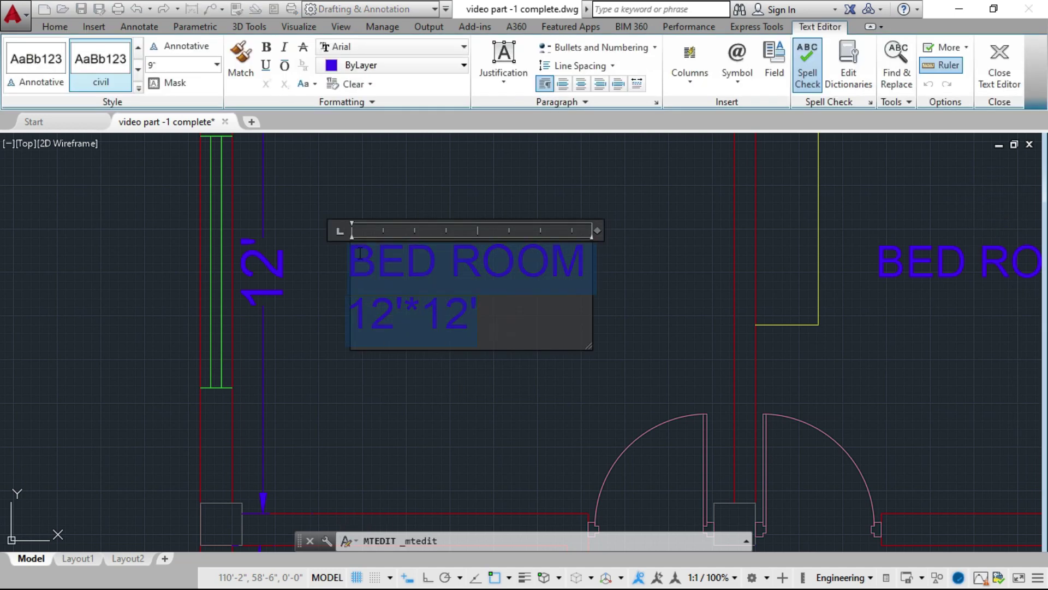
left_click(581, 84)
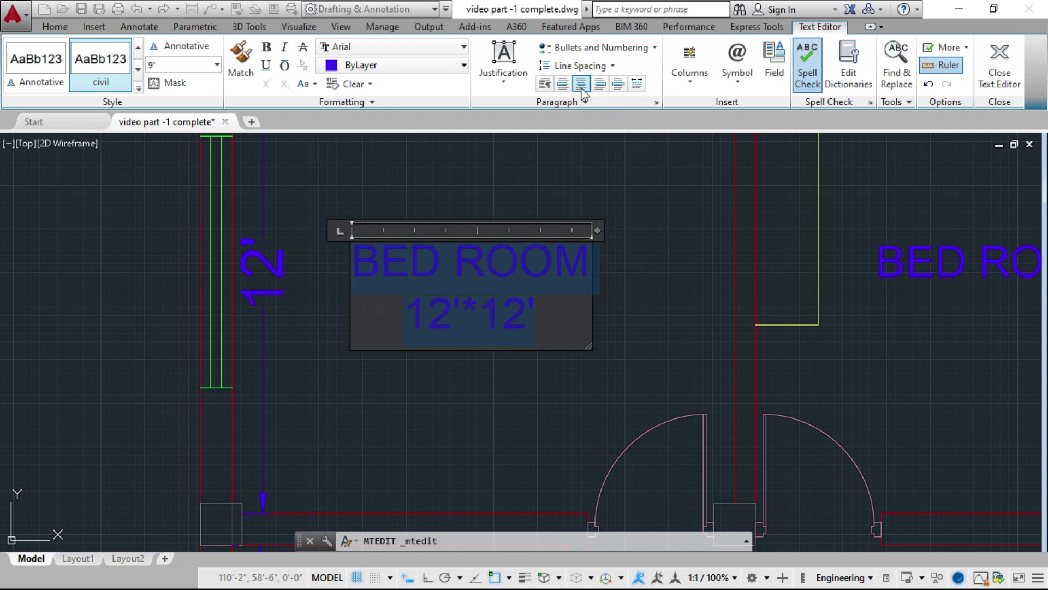
left_click(444, 394)
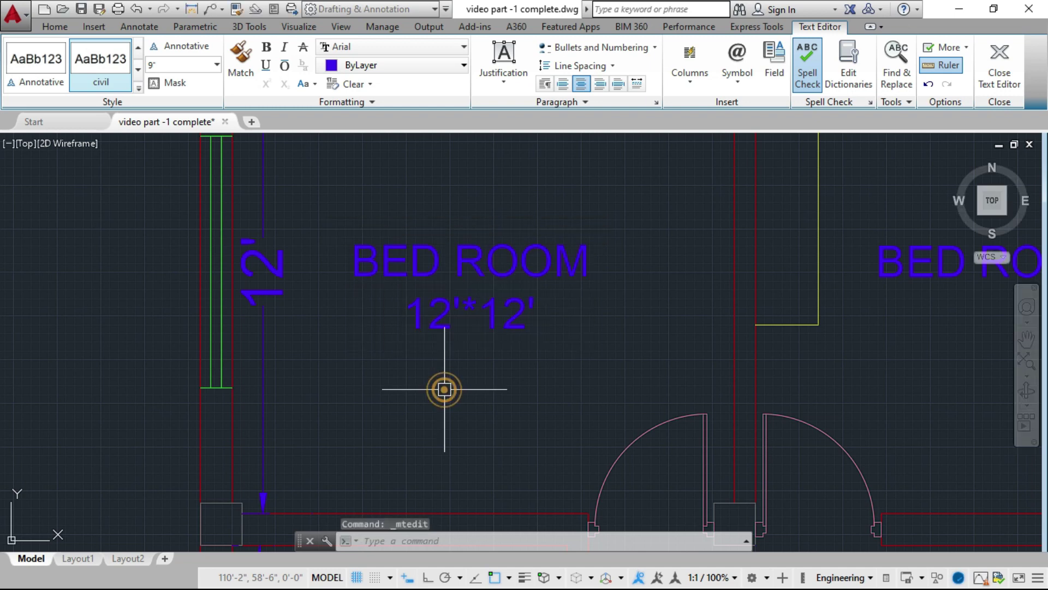
Change the kitchen's label from BED ROOM to KITCHEN ROOM
scroll(415, 335, "down", 2)
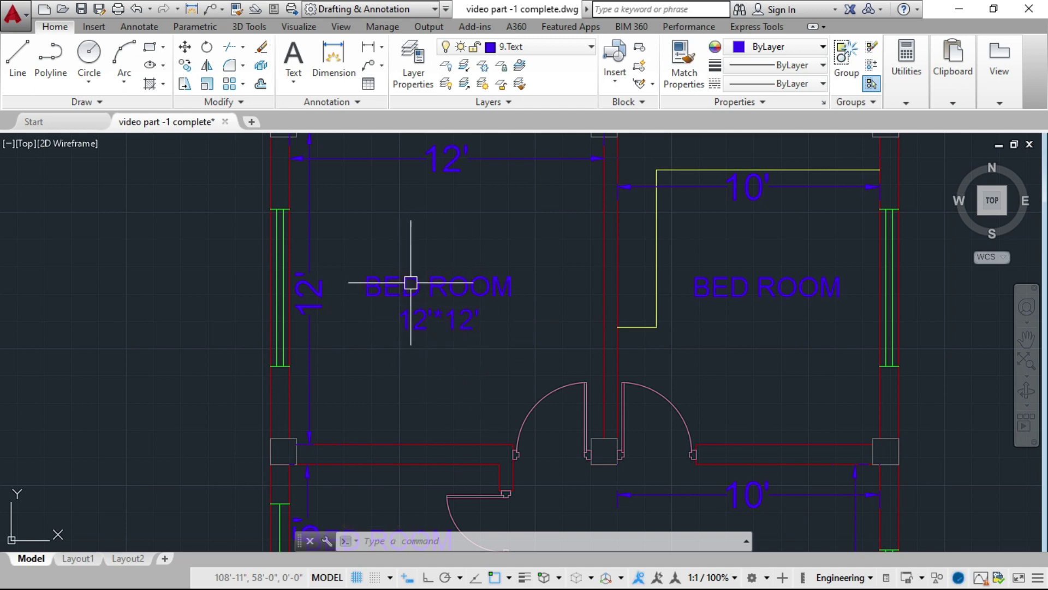
scroll(585, 299, "down", 3)
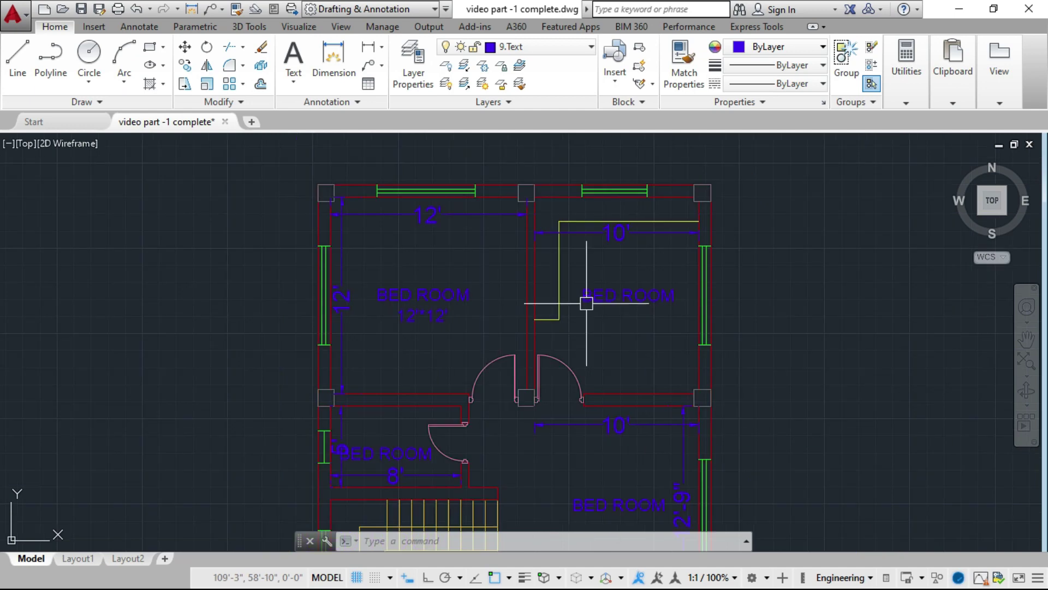
scroll(655, 292, "up", 3)
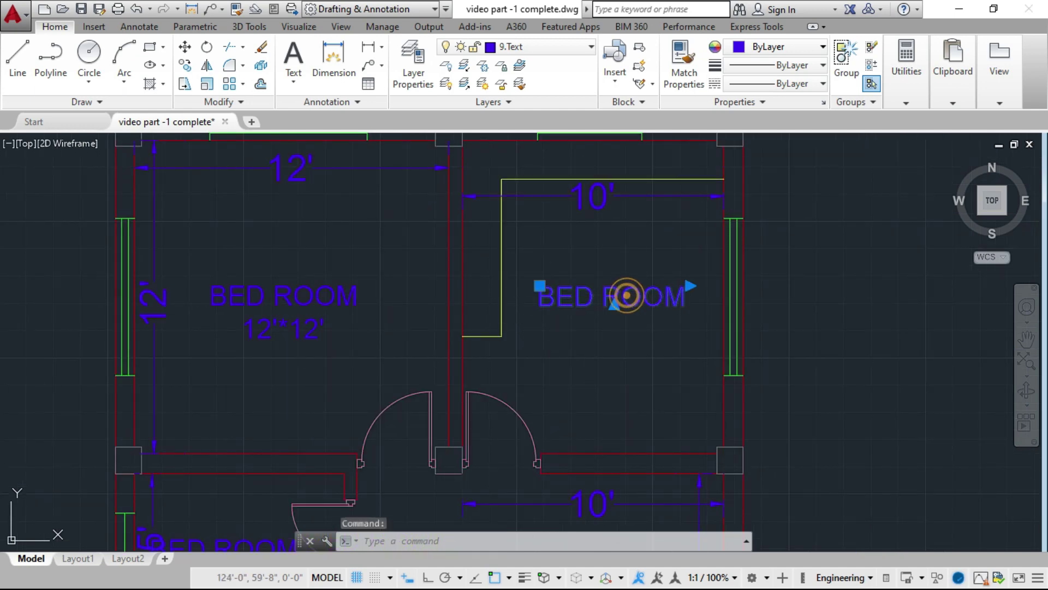
double_click(627, 294)
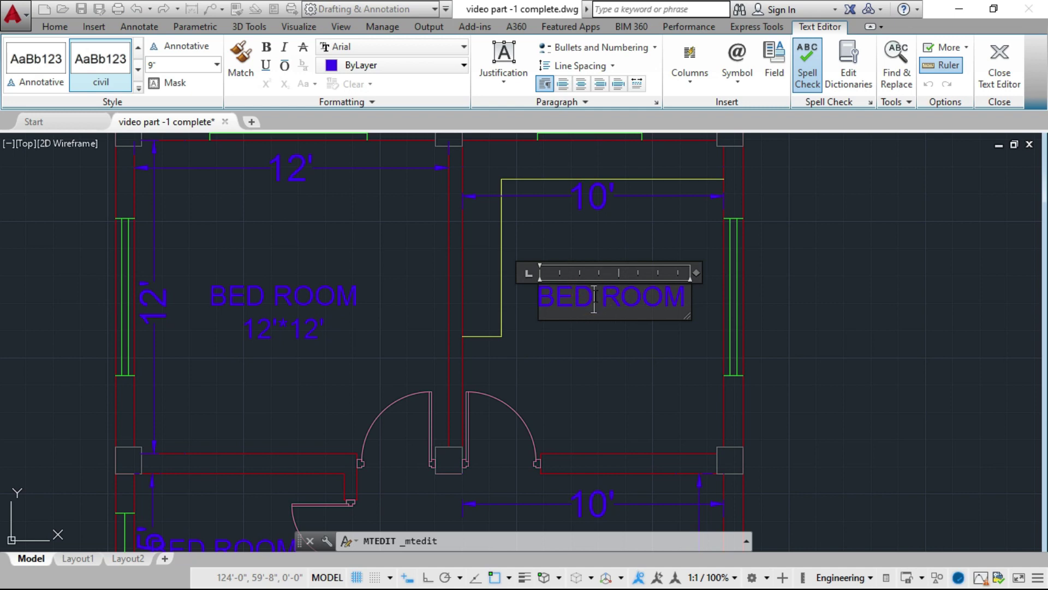
key("BackSpace")
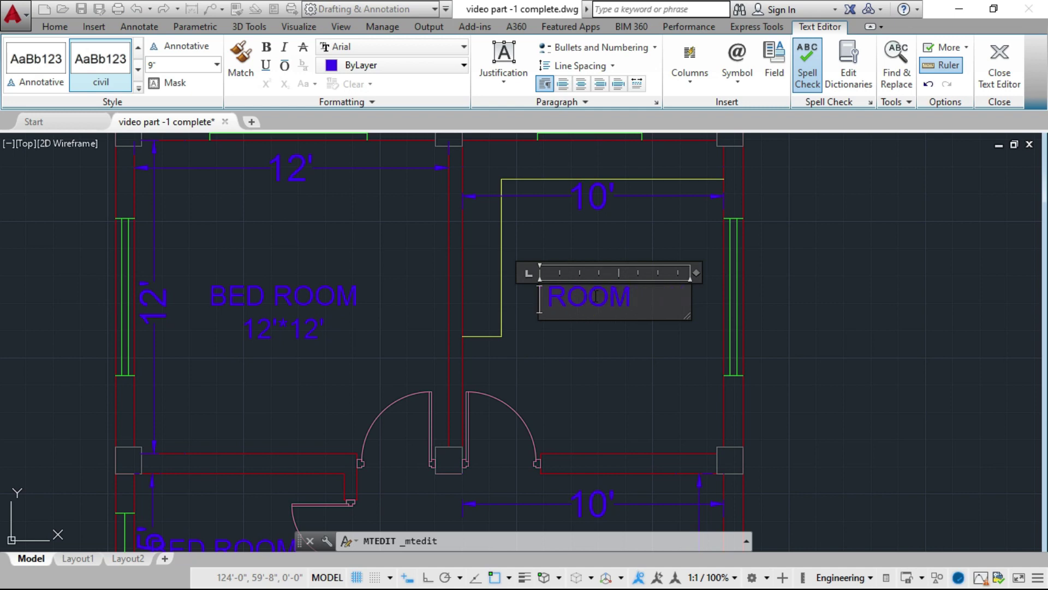
type("KITCHEN")
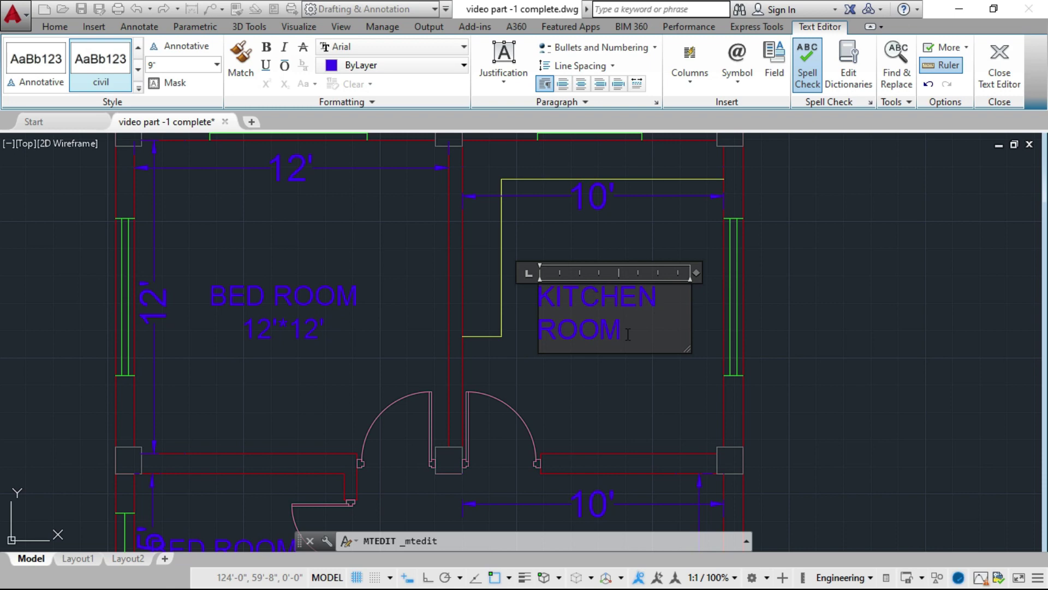
Add the size 10'*12' on a new line below KITCHEN ROOM and centre-align all lines of the label
left_click(623, 334)
key("Return")
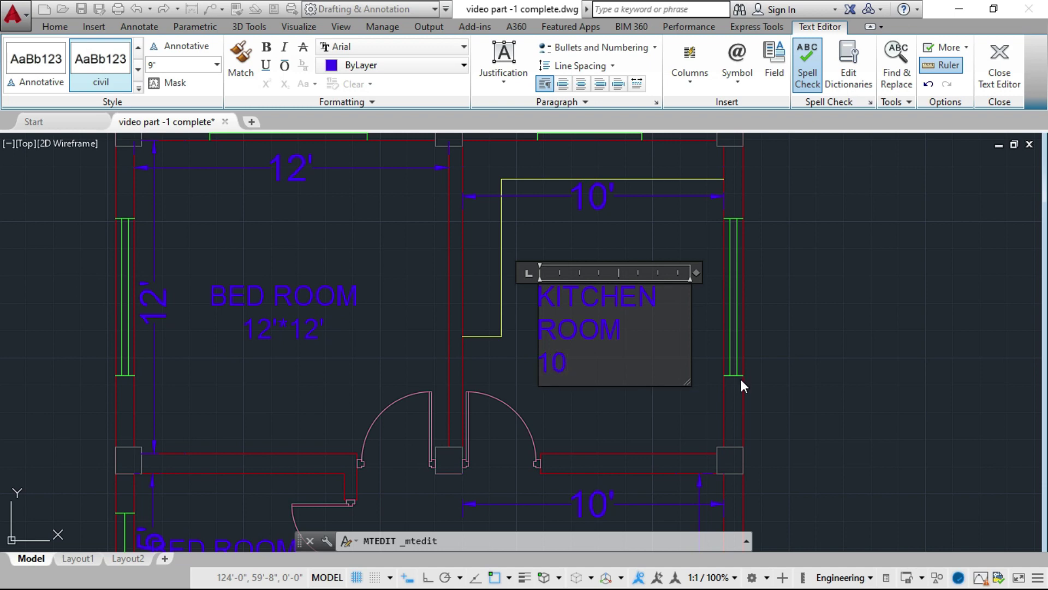
type("10'*12'")
left_click_drag(622, 363, 542, 309)
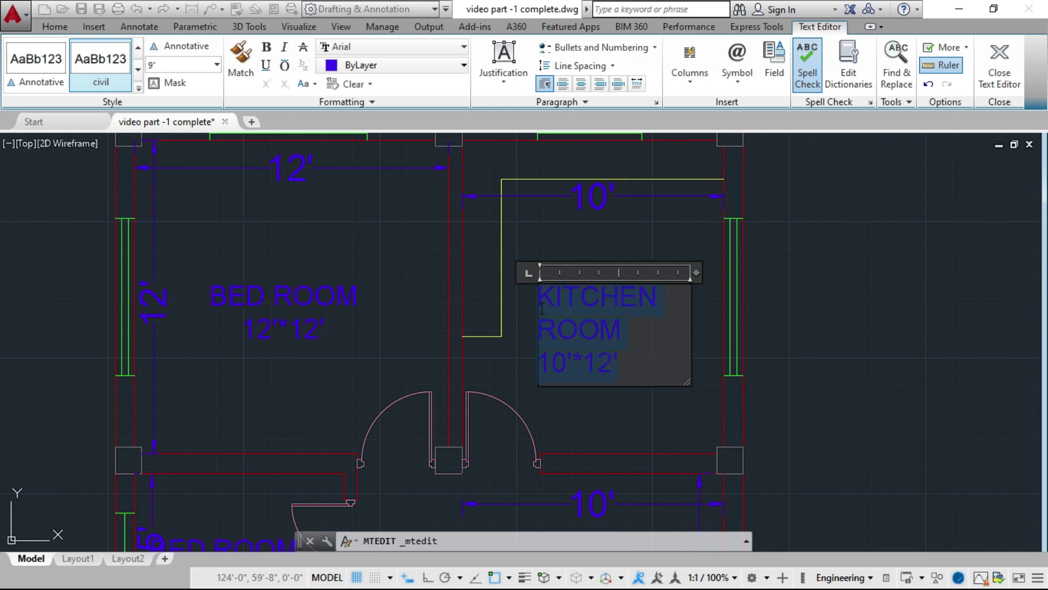
left_click(582, 83)
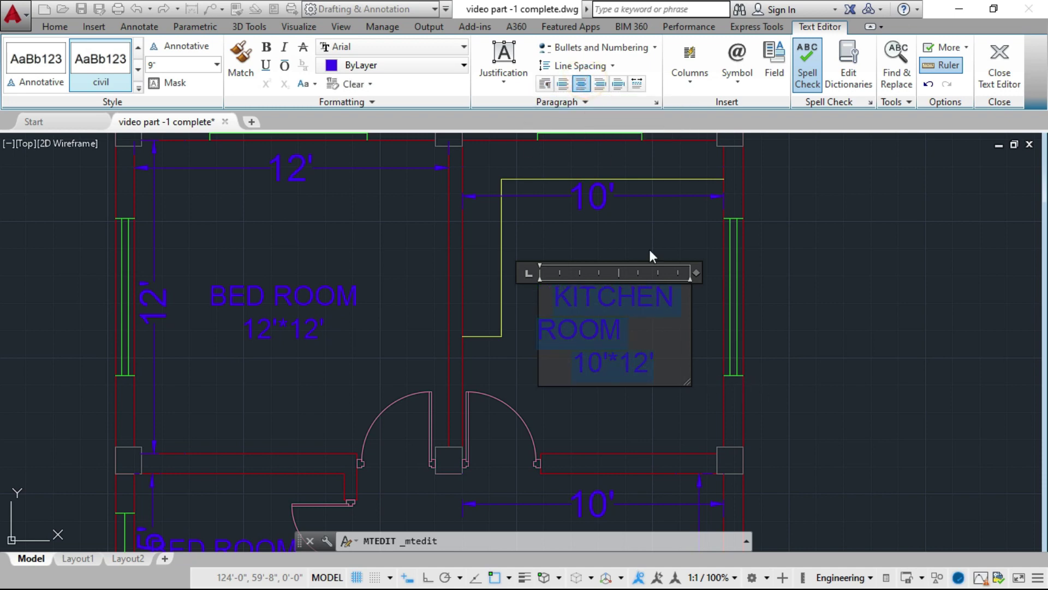
left_click(731, 343)
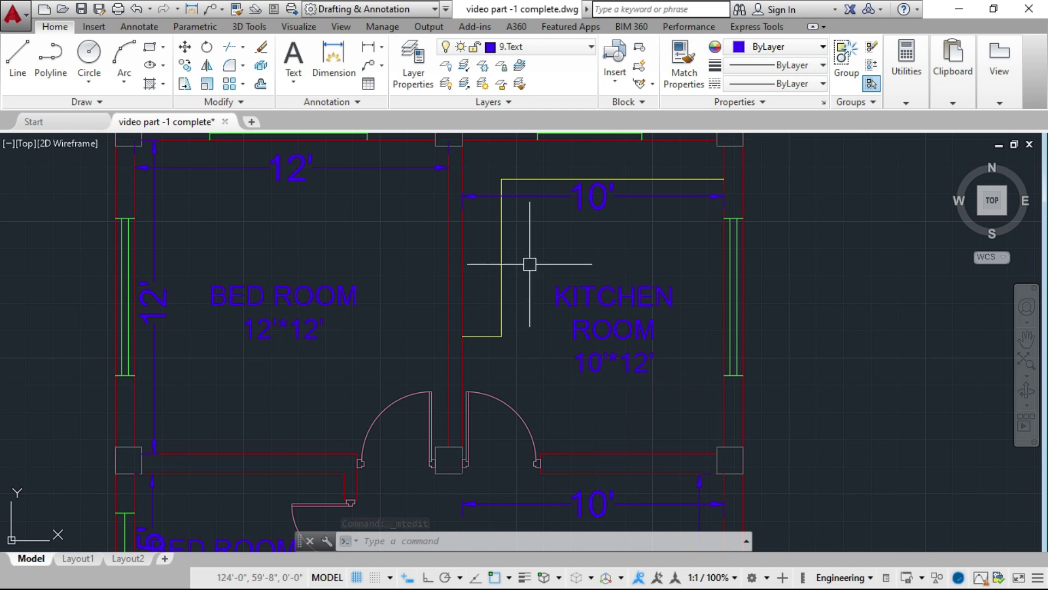
Change the BED ROOM label in the large room beside the stairs to LIVING ROOM
scroll(595, 298, "down", 5)
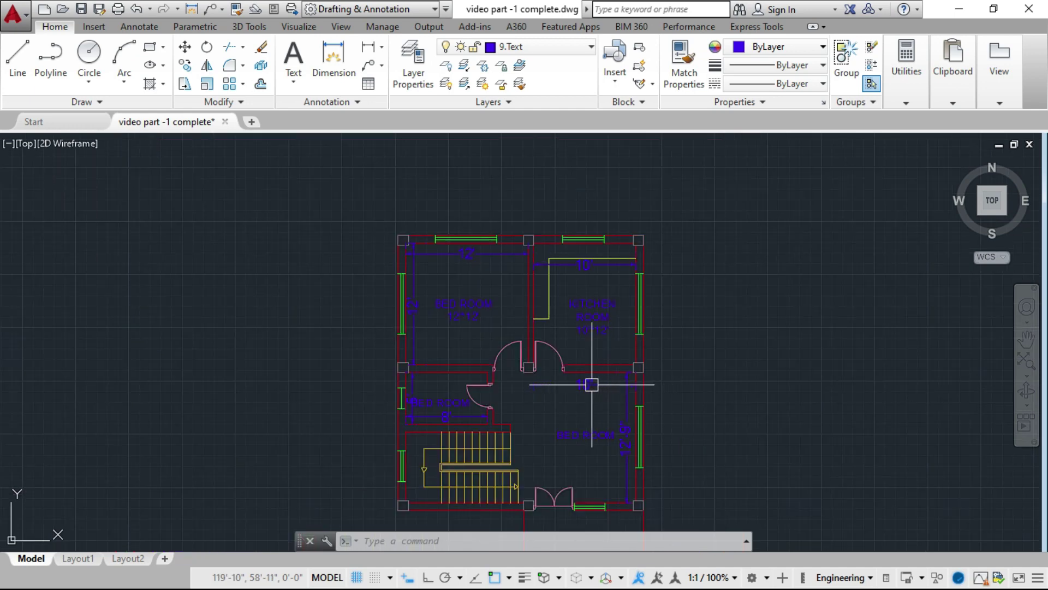
scroll(592, 384, "down", 2)
scroll(595, 415, "up", 4)
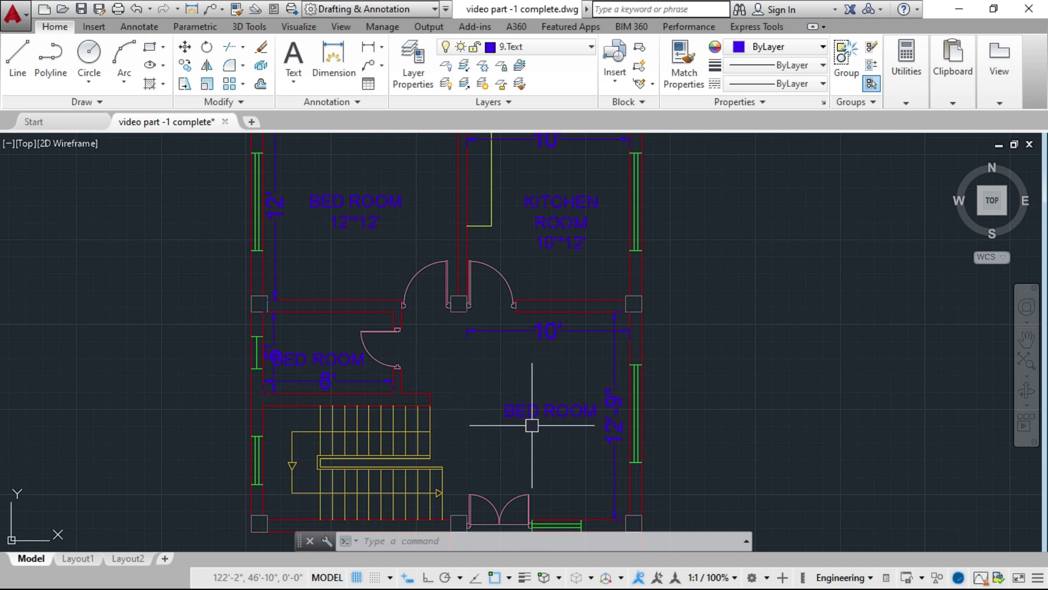
scroll(532, 399, "down", 4)
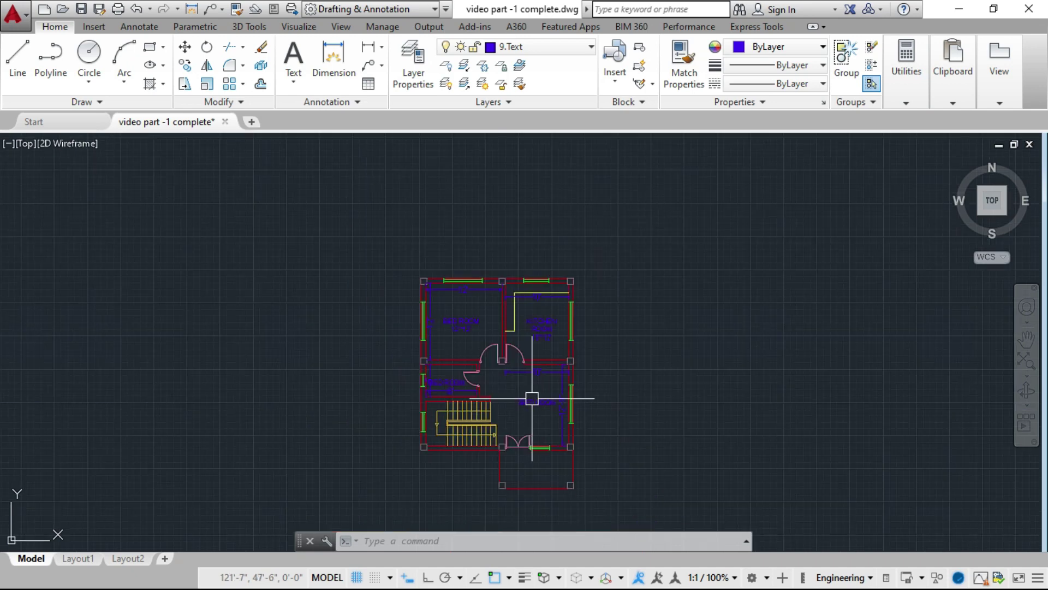
scroll(532, 398, "up", 5)
scroll(507, 388, "up", 3)
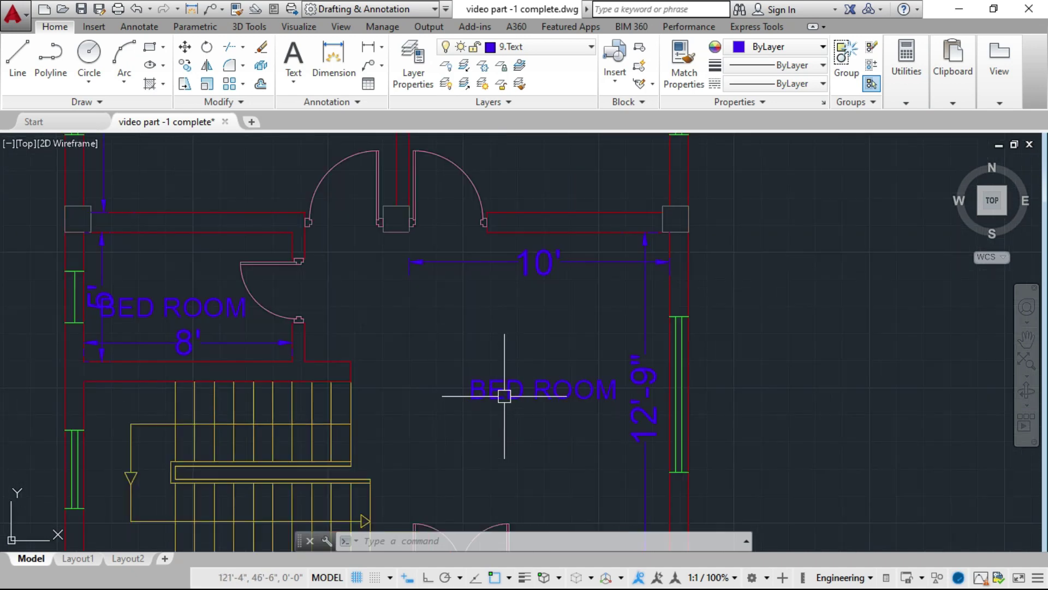
double_click(533, 388)
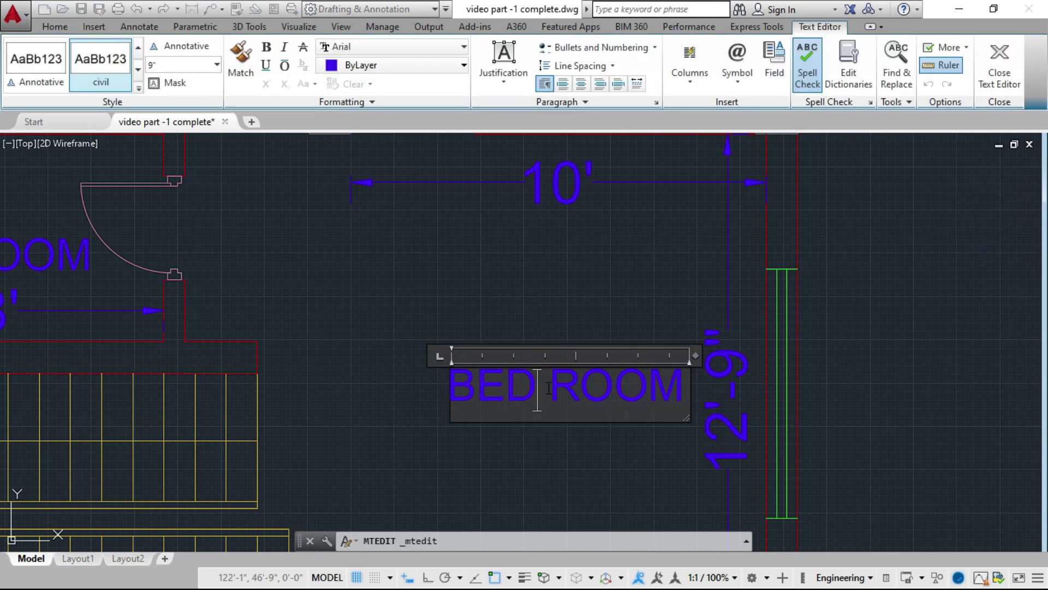
key("BackSpace")
key("BackSpace")
key("BackSpace")
type("LIVIN")
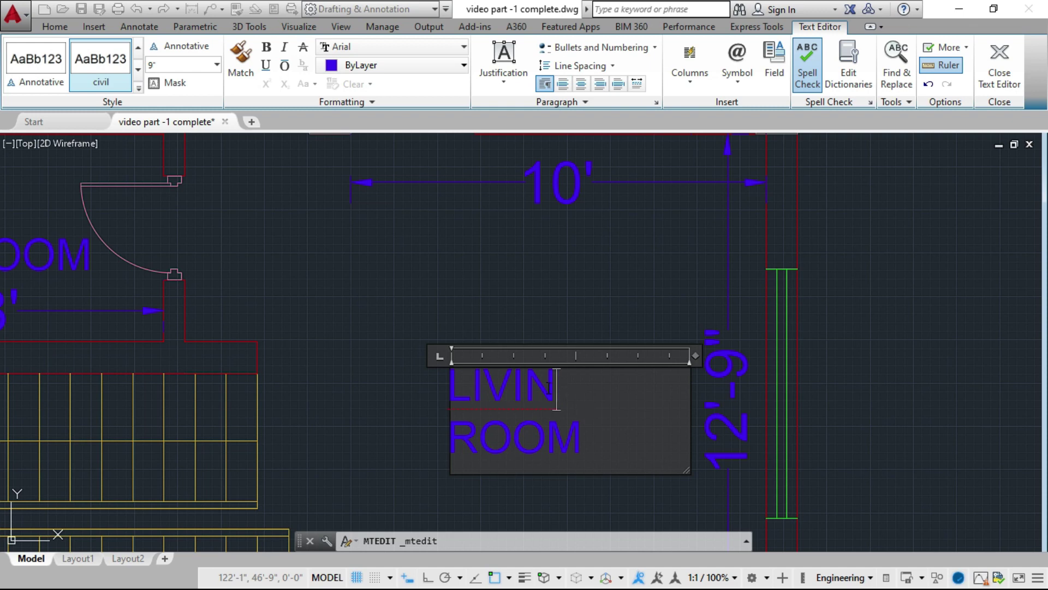
type("G")
Add the size 10'*12'-9" on a new line below LIVING ROOM and centre-align all lines of the label
left_click(615, 429)
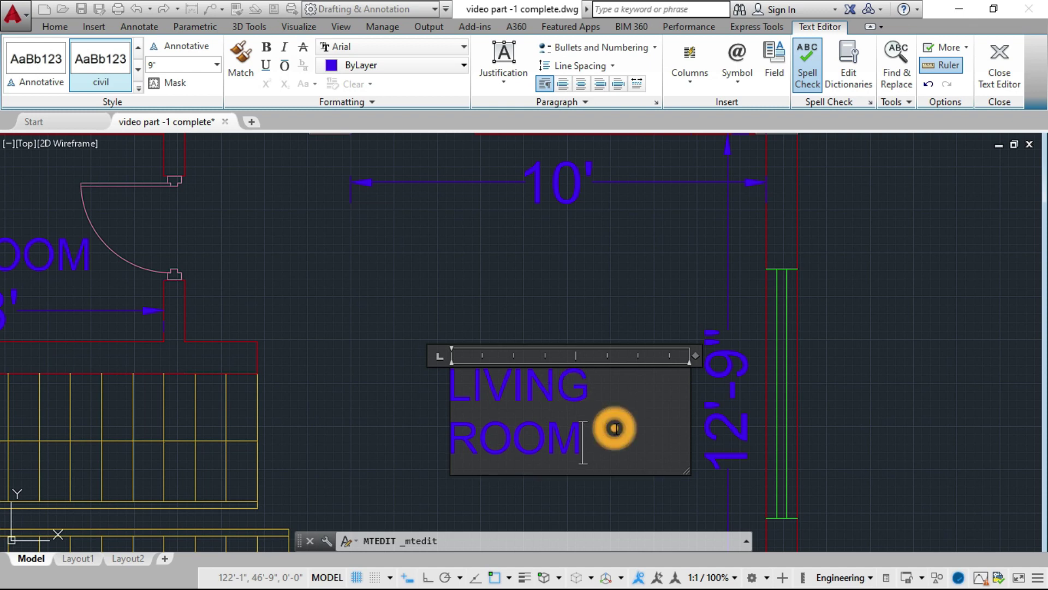
key("Return")
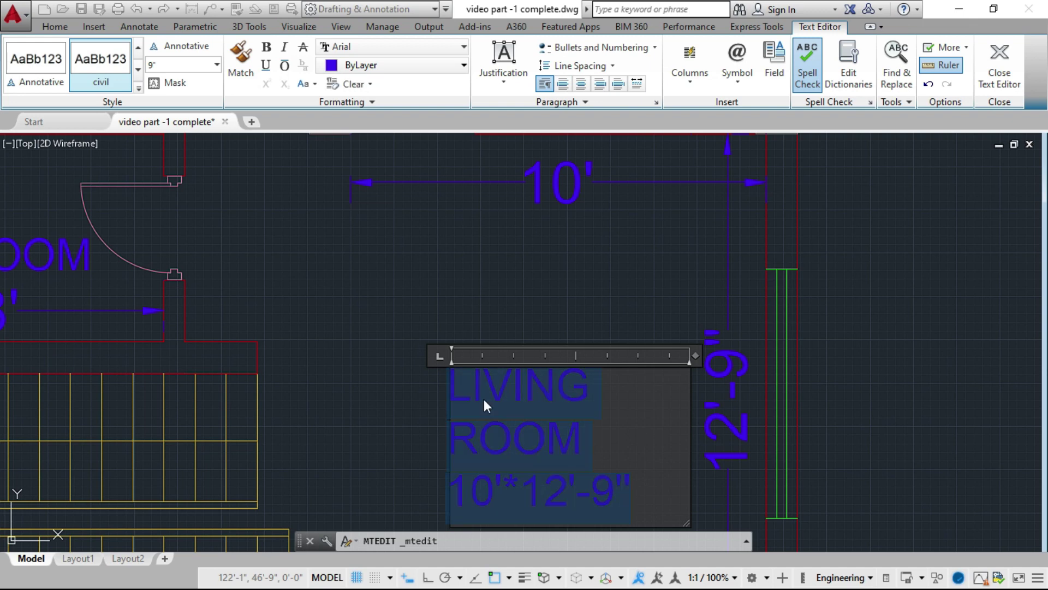
left_click_drag(632, 494, 486, 425)
left_click(582, 84)
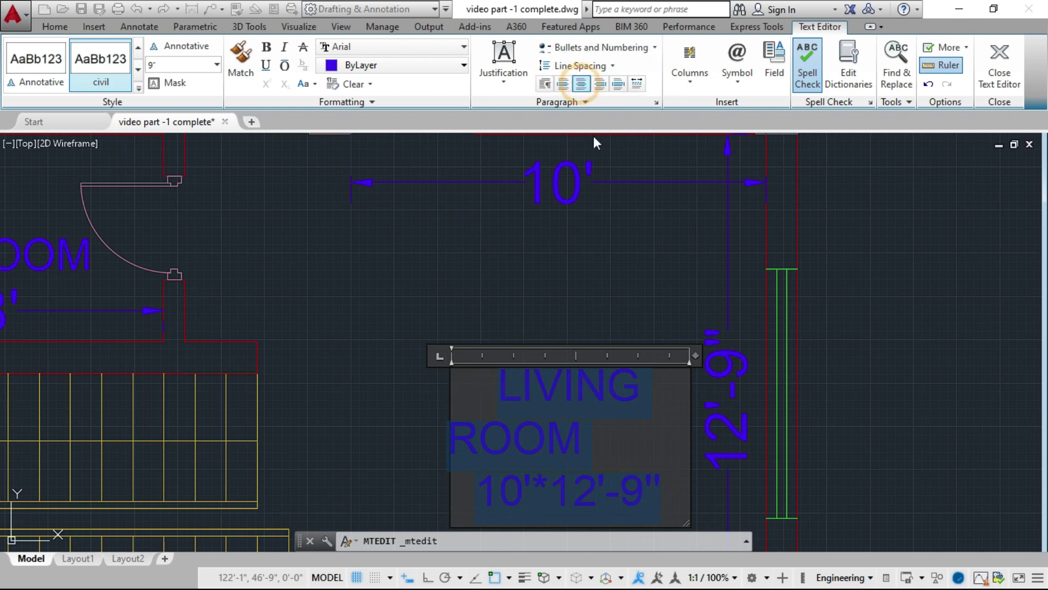
left_click(517, 286)
Move the living room's label slightly up and left, away from the vertical 12'-9" dimension, and deselect it
scroll(510, 285, "down", 3)
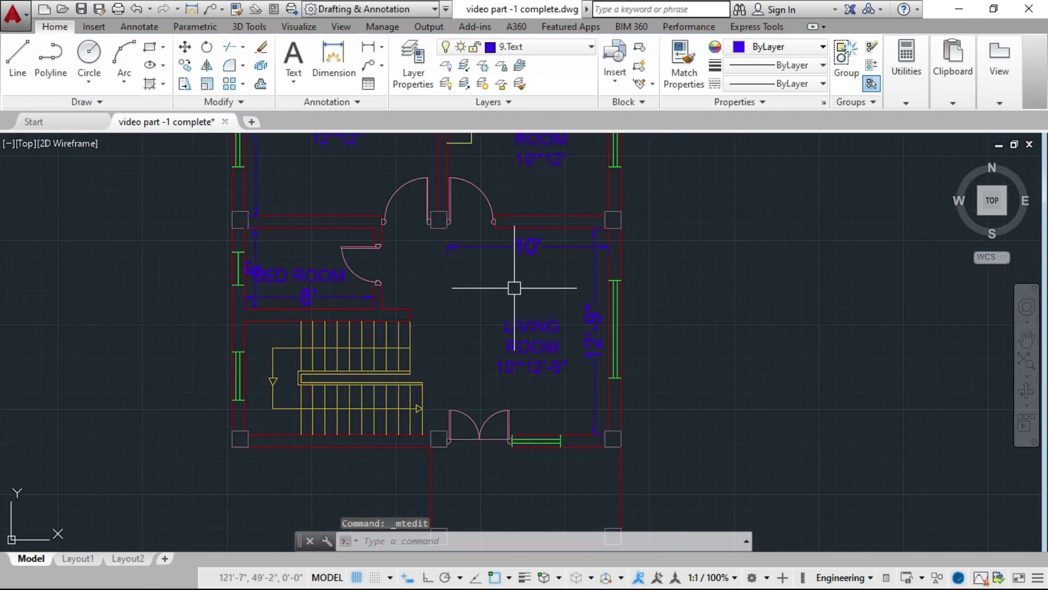
left_click(524, 327)
left_click(486, 319)
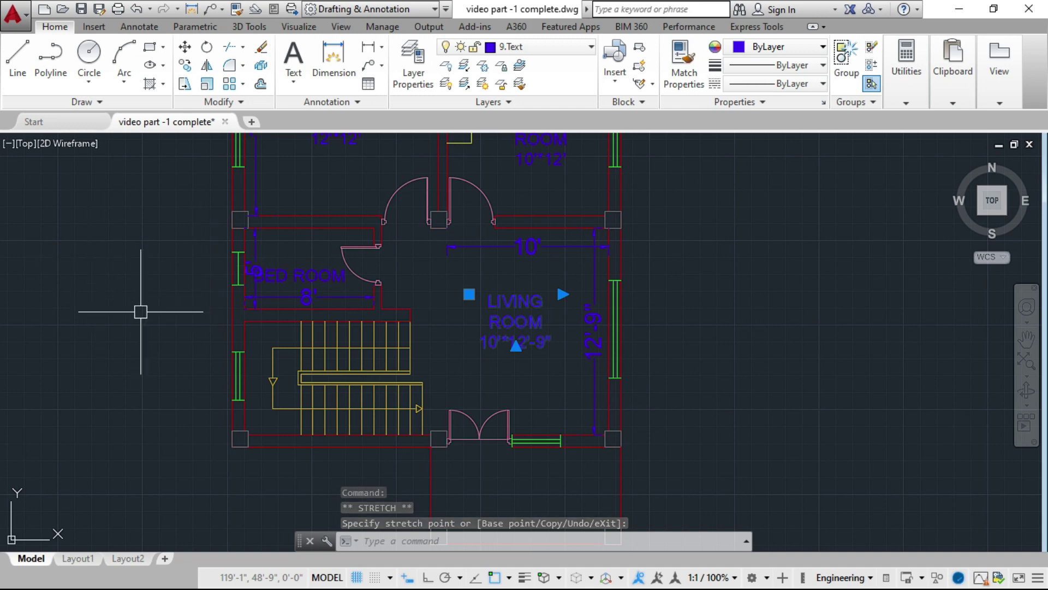
scroll(195, 350, "up", 2)
scroll(355, 234, "down", 1)
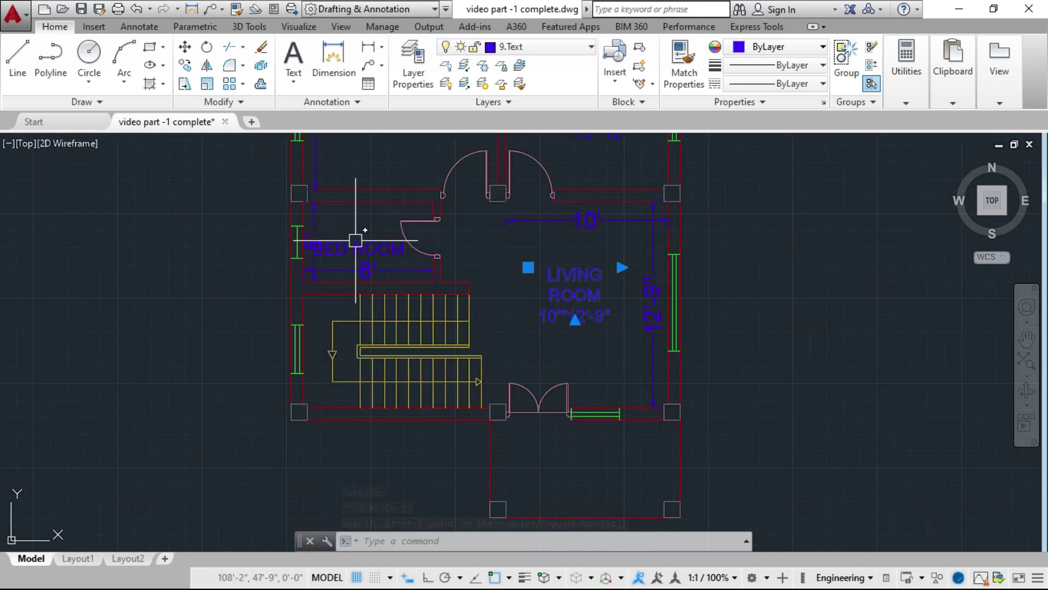
scroll(274, 195, "up", 3)
key("Escape")
key("Escape")
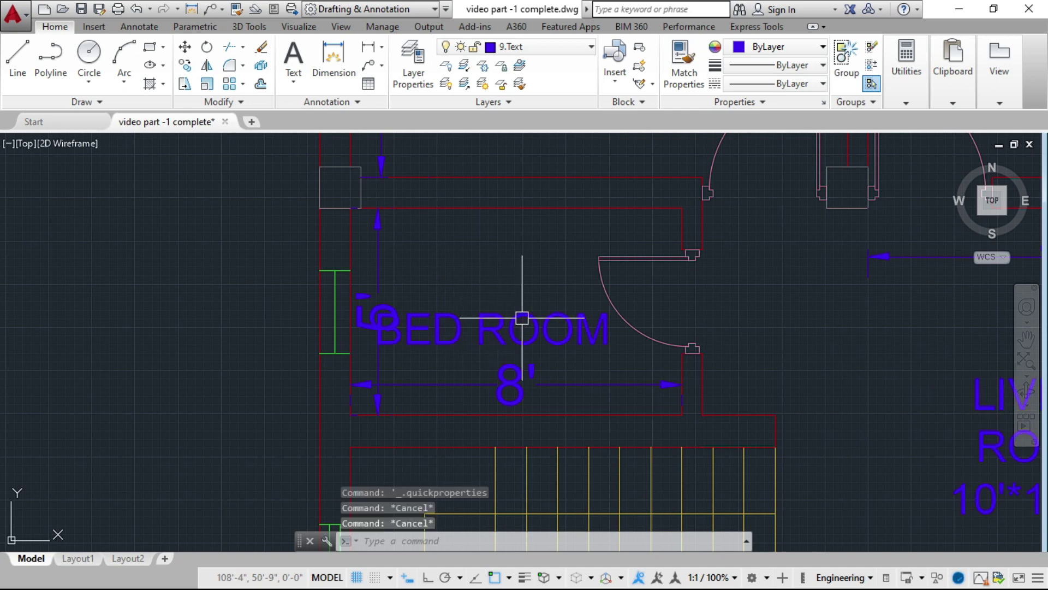
Replace the BED ROOM label in the small room above the staircase with TOILET/BATH and a second line reading 8'*5'
left_click(494, 319)
double_click(494, 319)
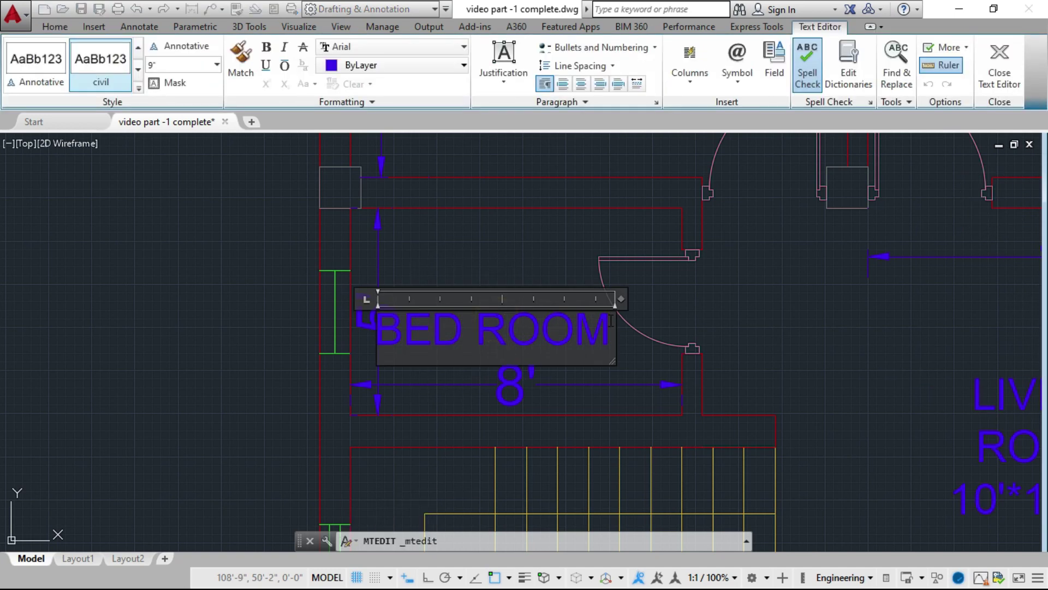
left_click_drag(609, 322, 368, 327)
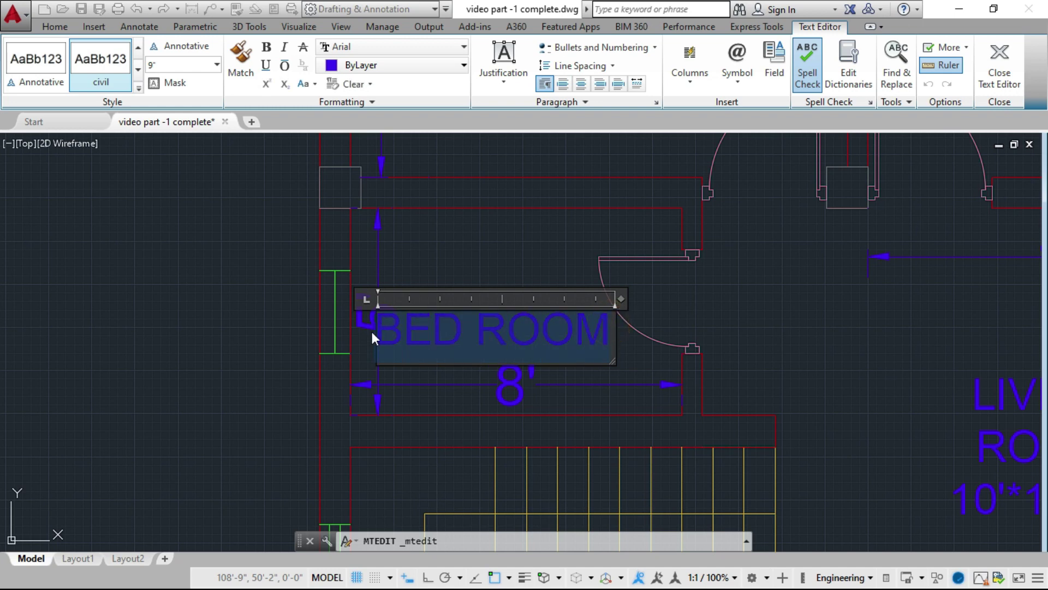
key("Delete")
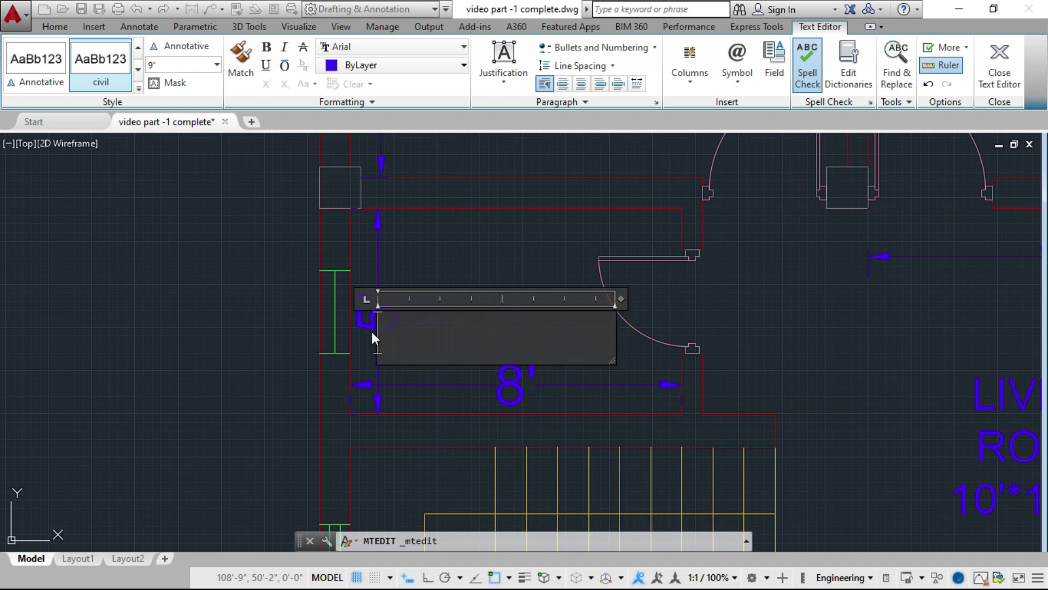
type("TOILET")
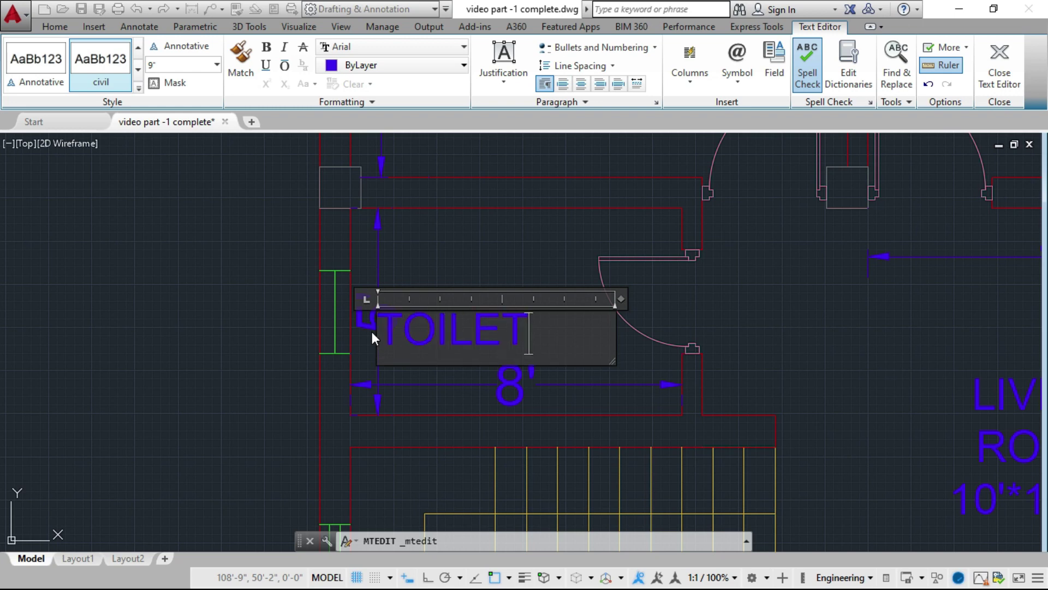
type("/")
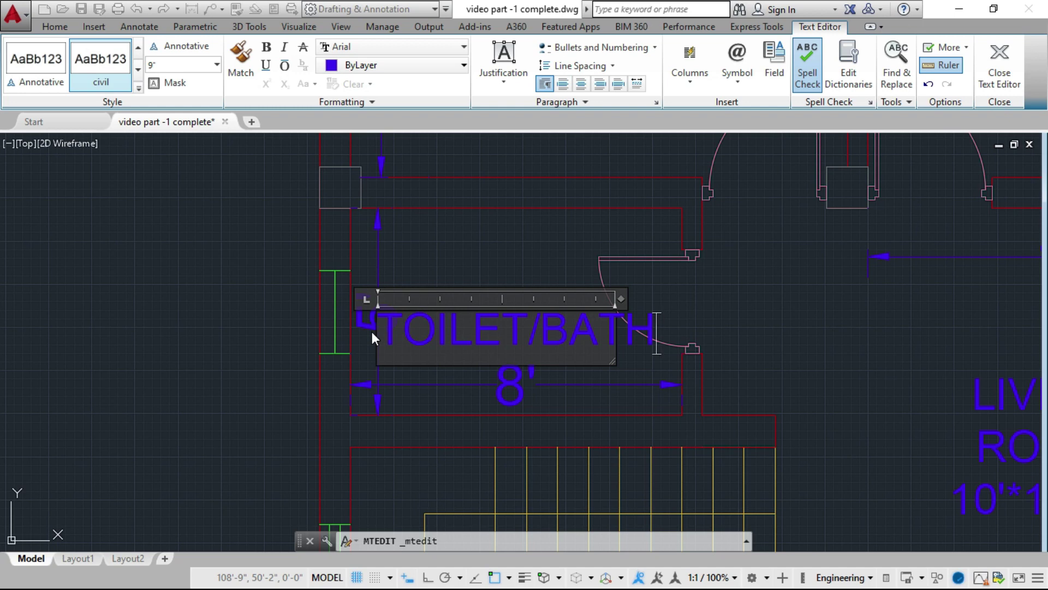
type("BATH")
key("Return")
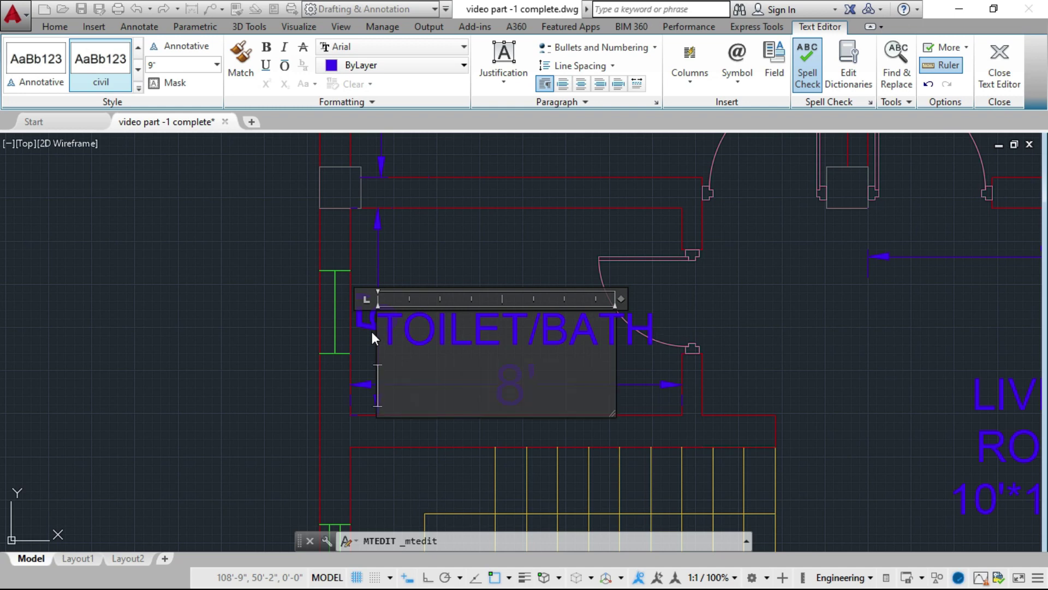
type("8'*5'")
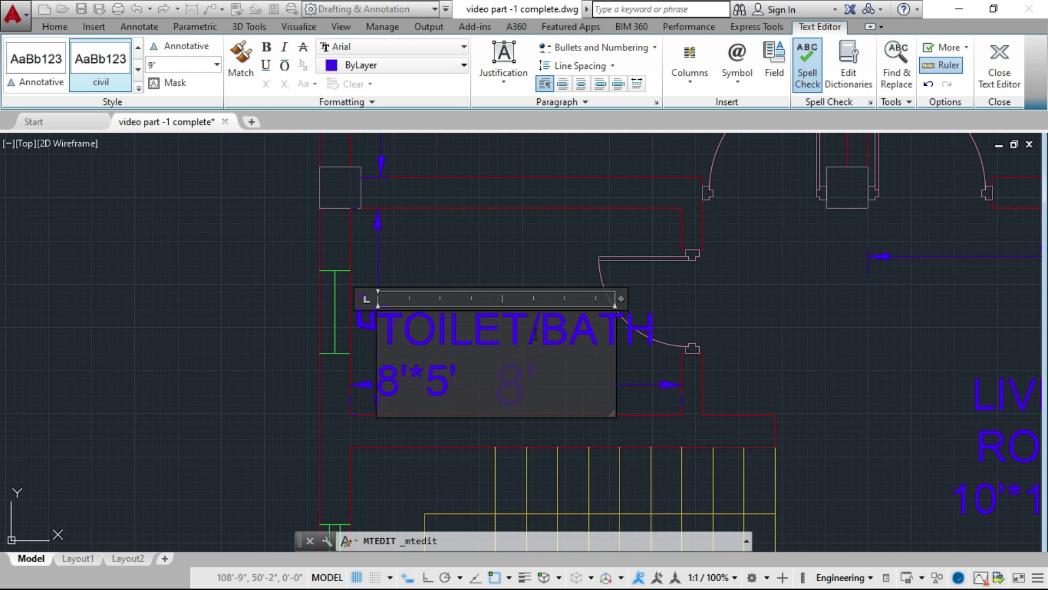
Centre-align both lines of the TOILET/BATH label and move it straight up, clear of the room's 8' dimension
left_click_drag(502, 382, 393, 330)
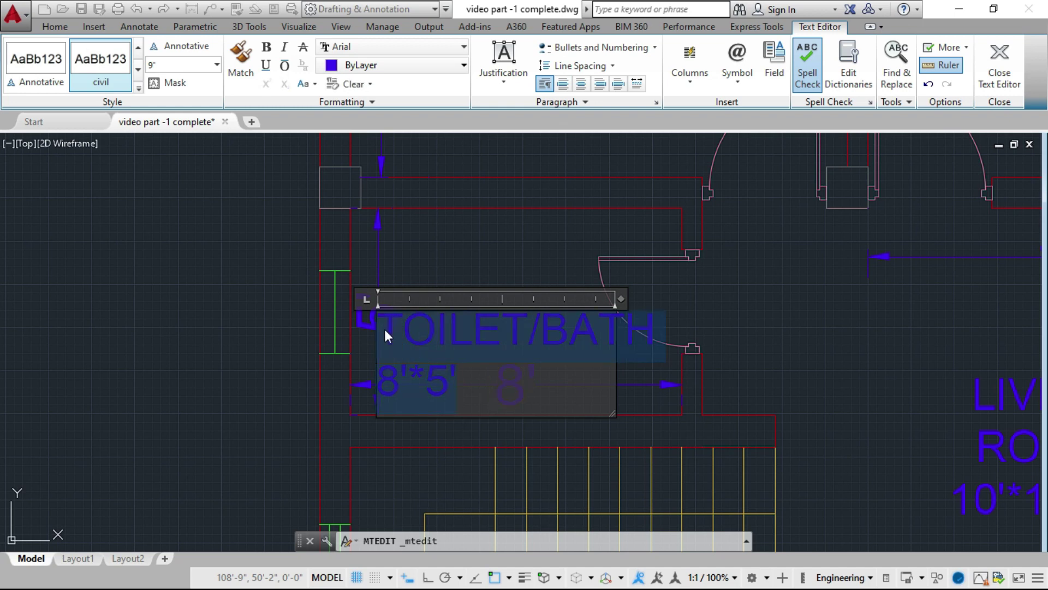
left_click(581, 83)
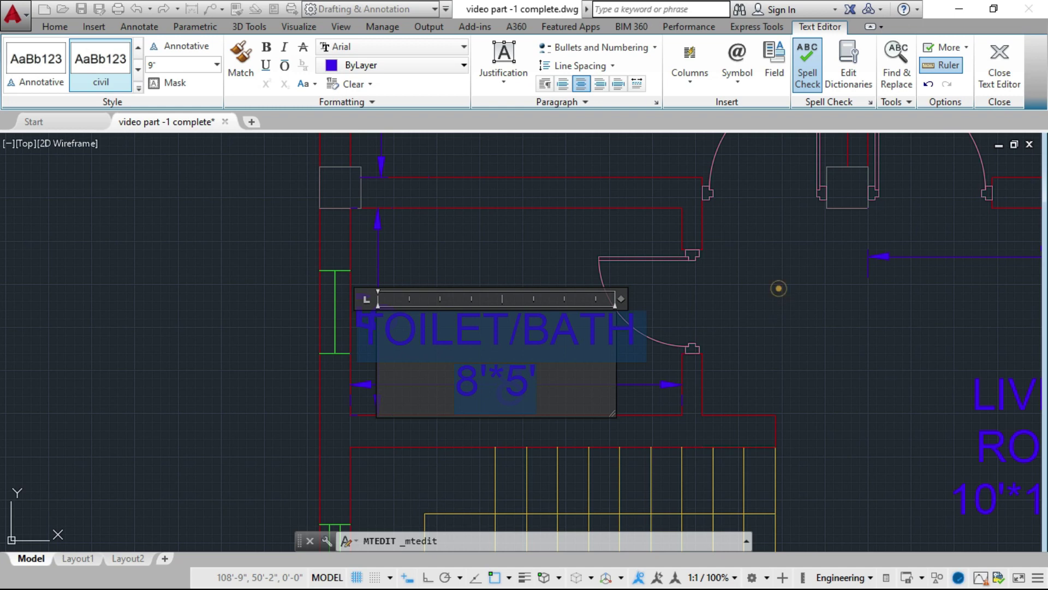
left_click(771, 309)
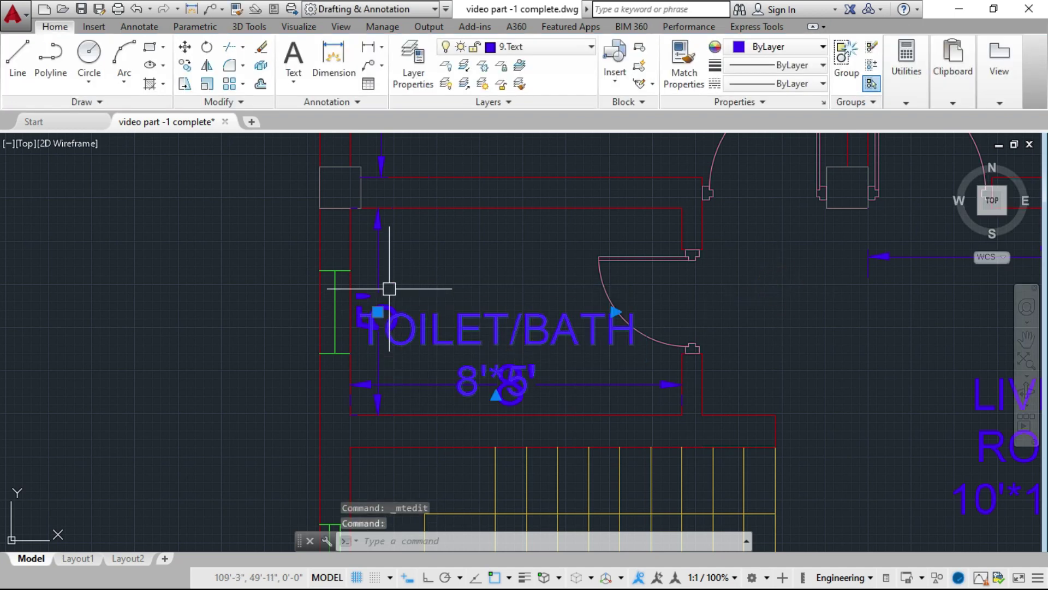
left_click(378, 312)
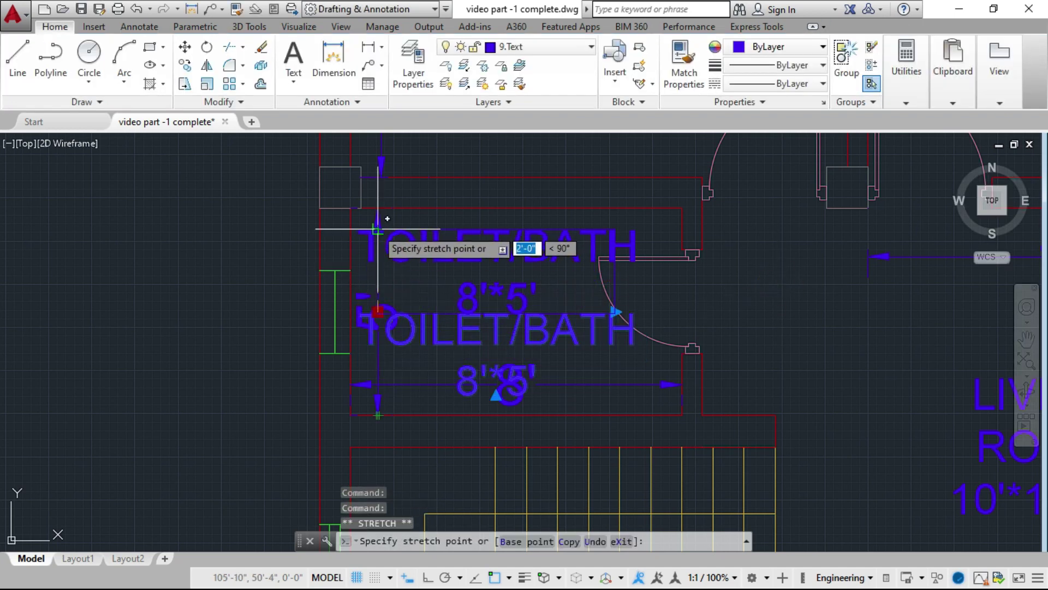
left_click(379, 219)
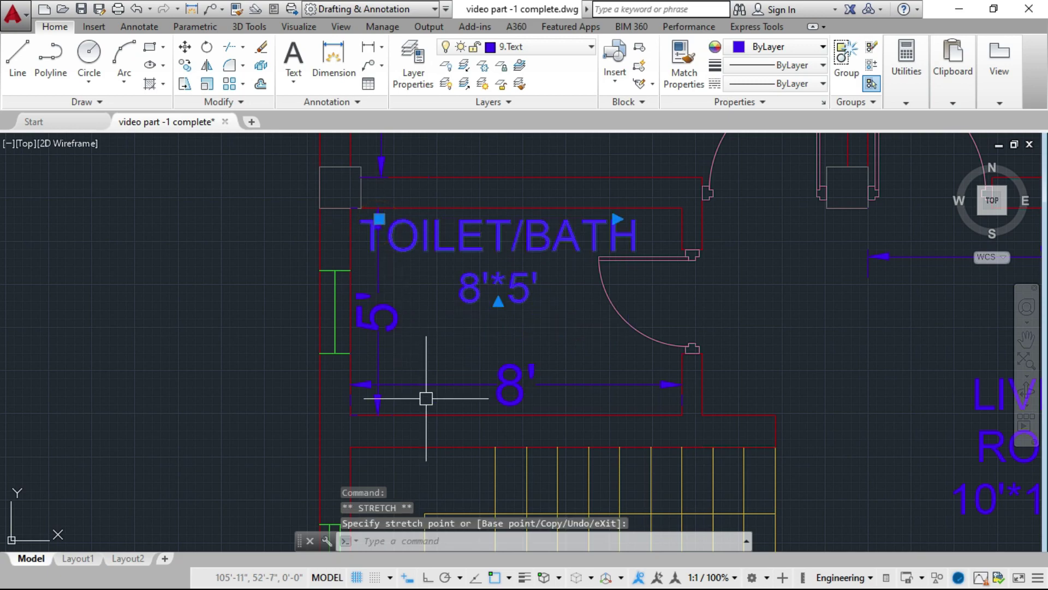
key("Delete")
key("ctrl+z")
scroll(492, 257, "up", 1)
scroll(411, 287, "down", 1)
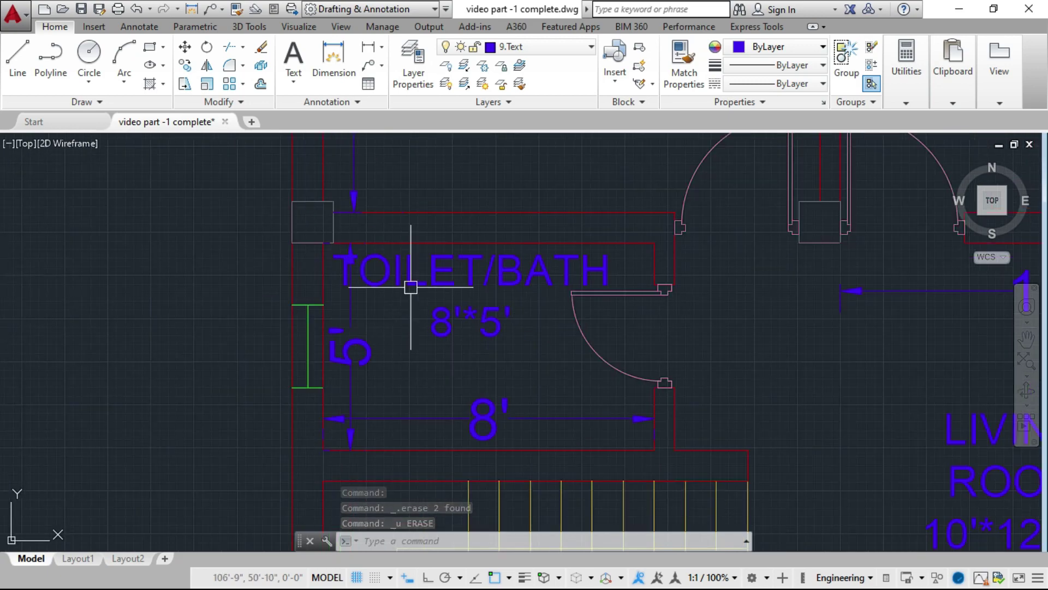
key("Escape")
double_click(356, 356)
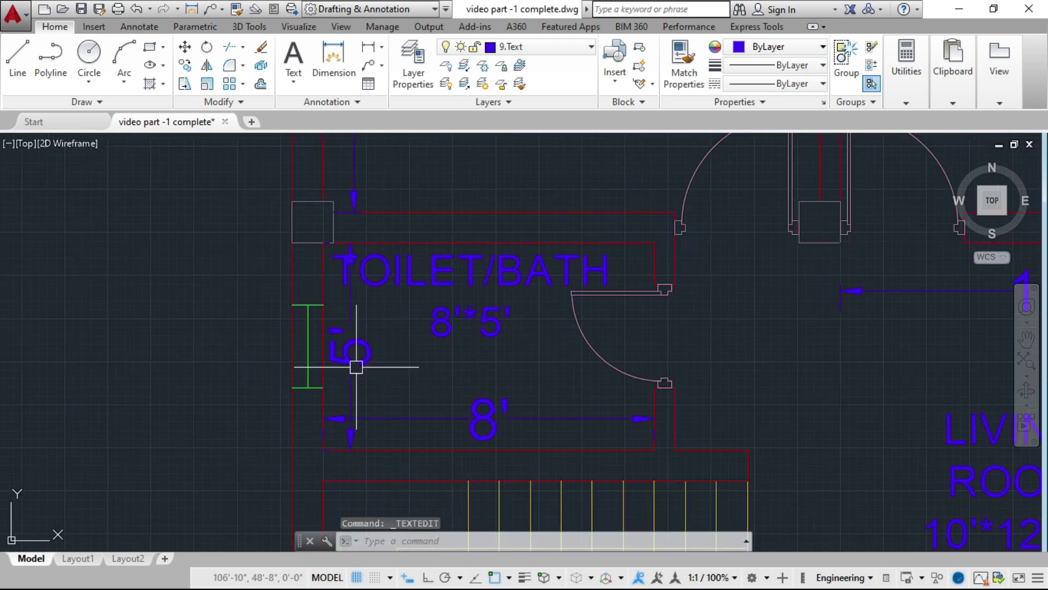
key("Escape")
Delete the vertical 5' dimension and the horizontal 8' dimension inside the toilet/bath room
left_click(354, 365)
key("Delete")
left_click(382, 425)
left_click(343, 401)
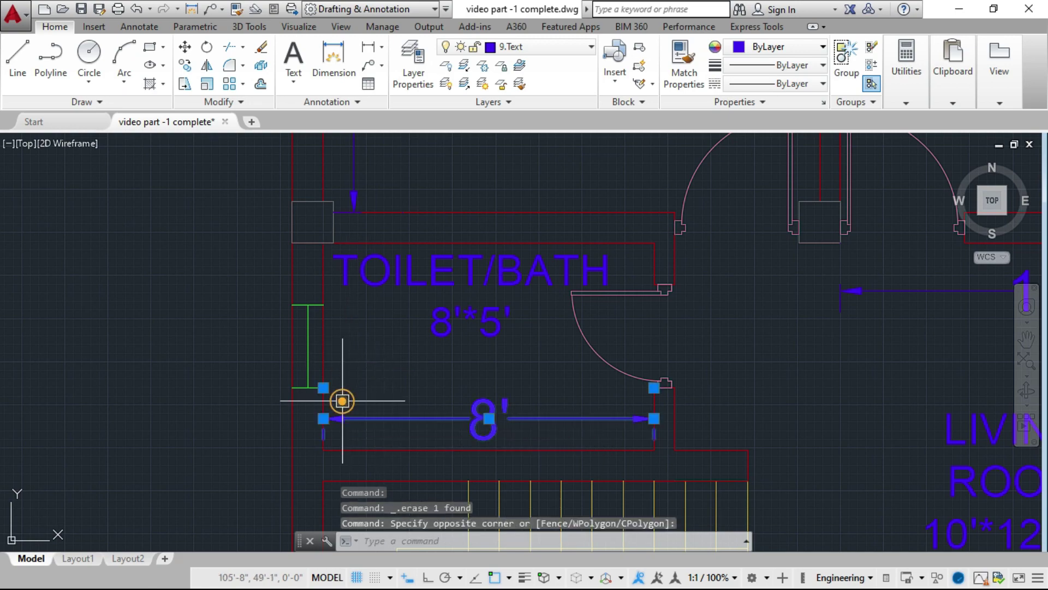
key("Delete")
scroll(371, 399, "down", 3)
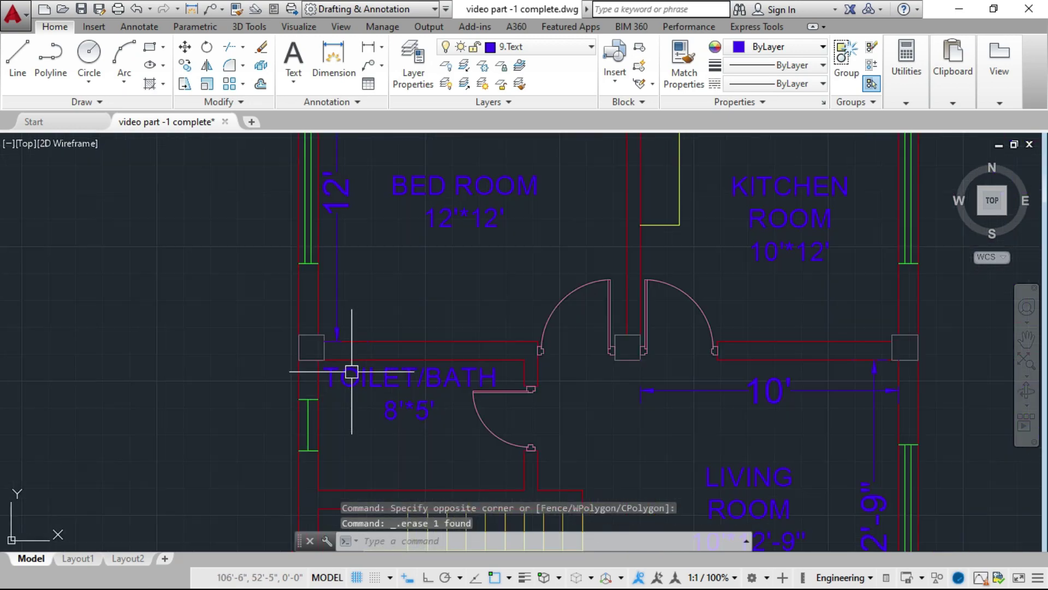
Break the TOILET/BATH label after the slash so that BATH sits on its own line above 8'*5'
scroll(351, 372, "up", 5)
scroll(479, 378, "down", 5)
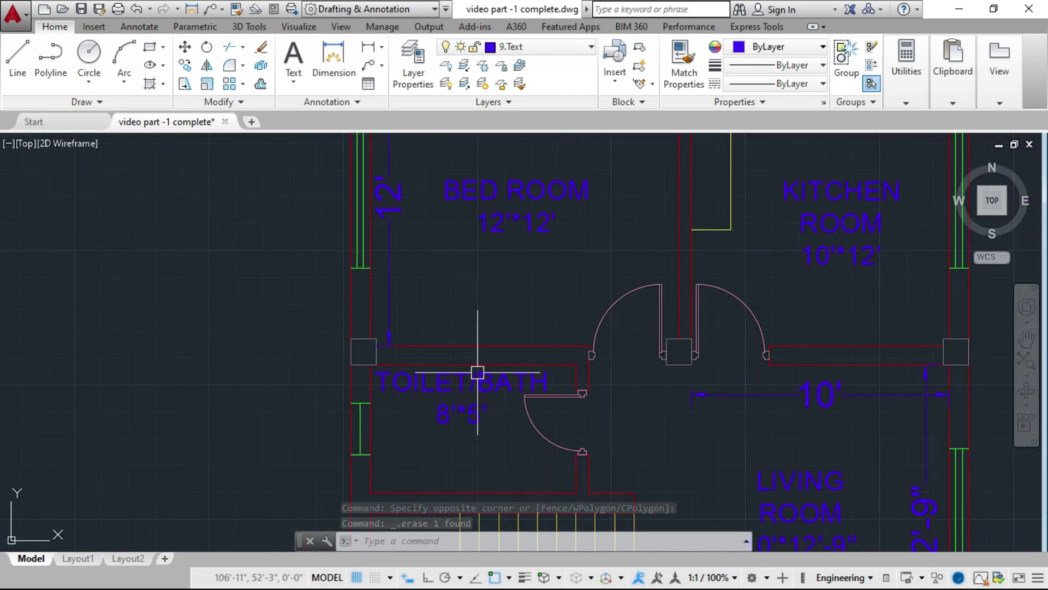
scroll(477, 372, "down", 3)
left_click(445, 375)
scroll(425, 382, "up", 5)
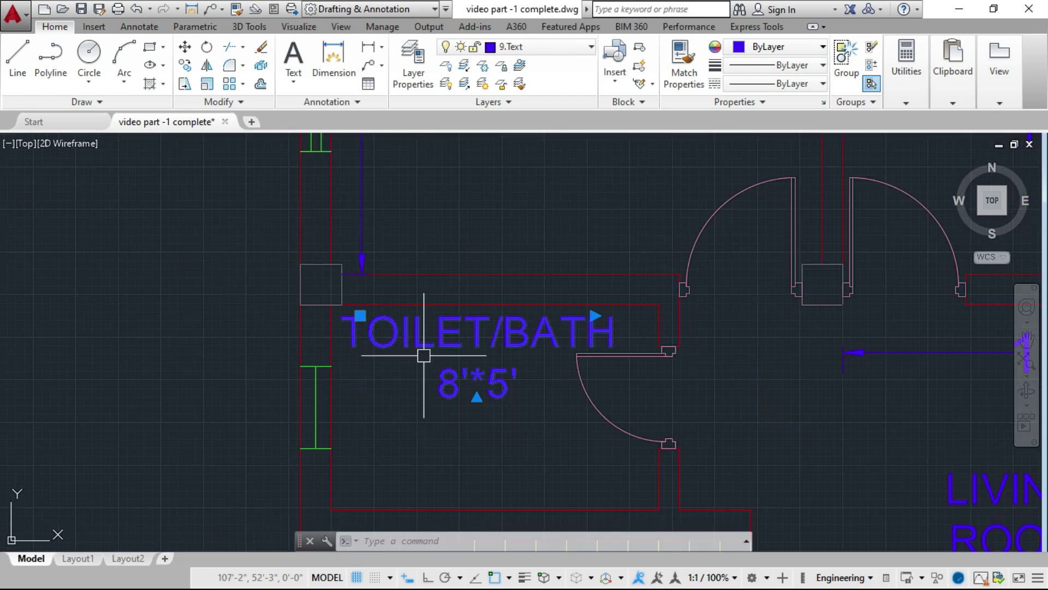
double_click(480, 338)
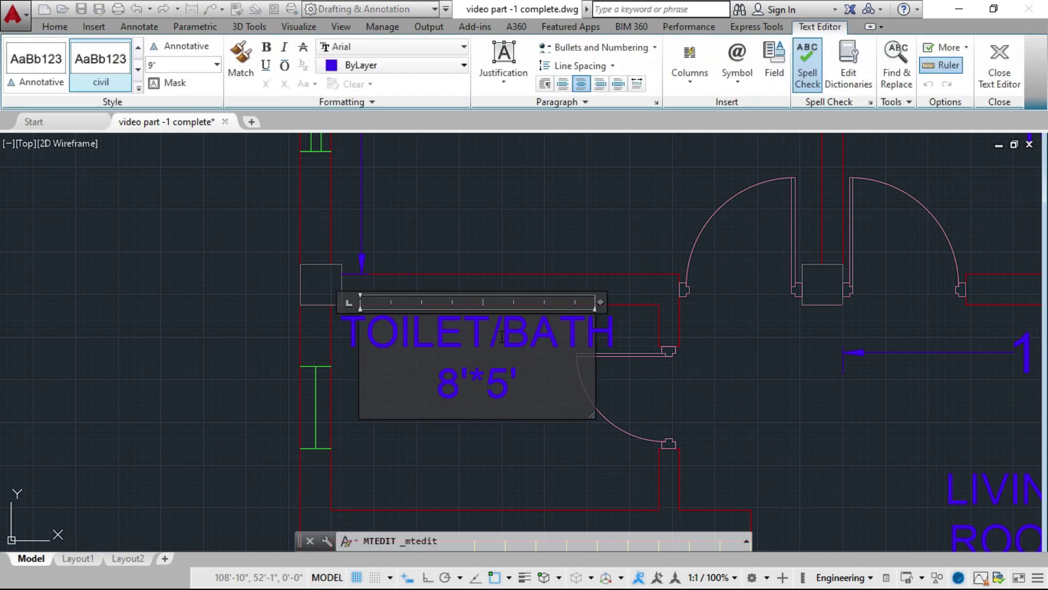
left_click(497, 335)
key("Return")
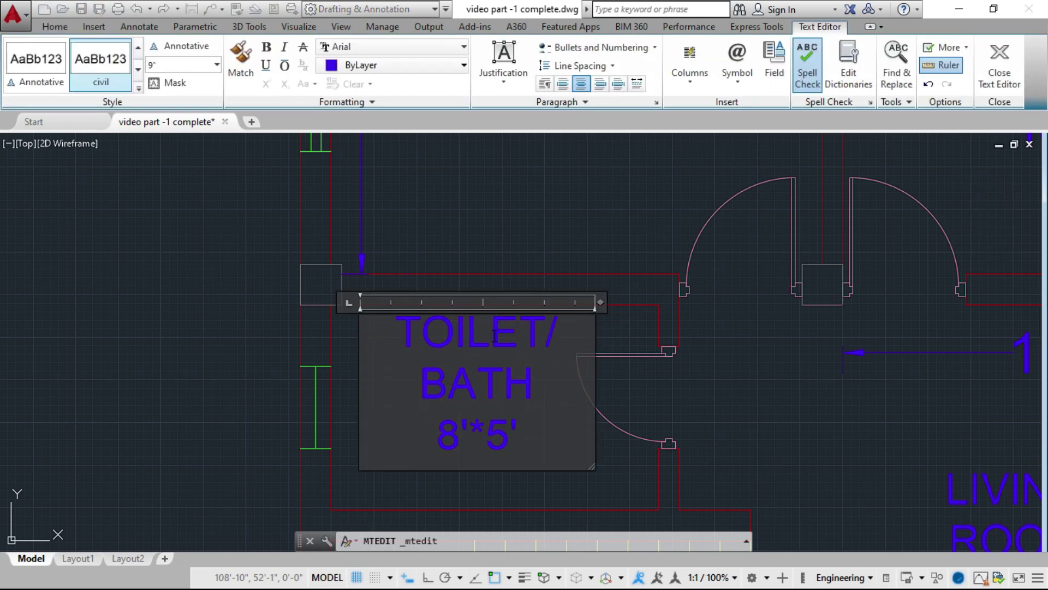
left_click(690, 378)
Move the three-line TOILET/BATH label slightly down to centre it in the room, and deselect it
left_click(487, 354)
left_click(442, 320)
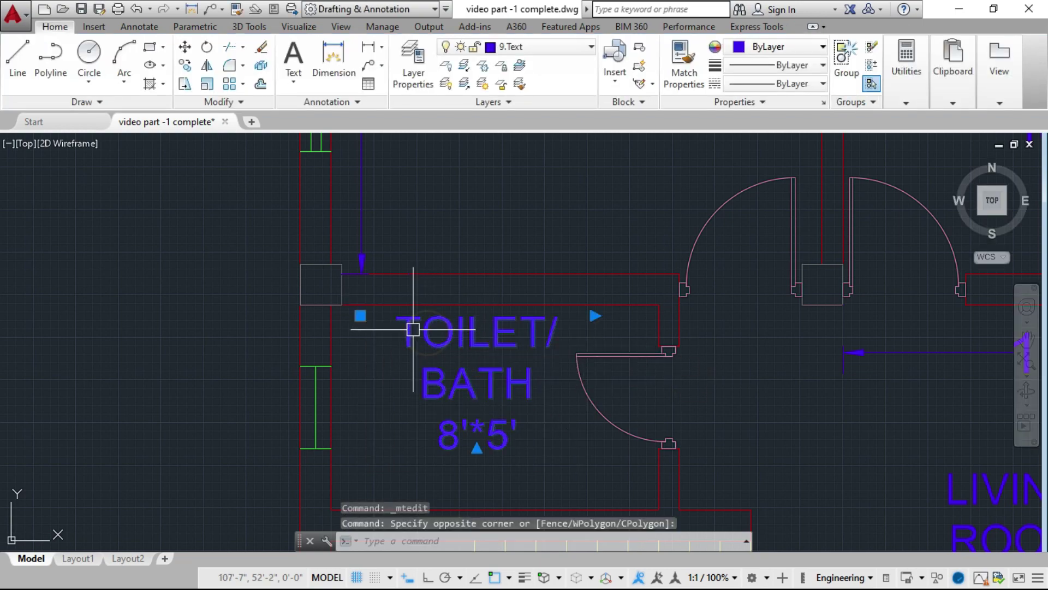
left_click(360, 315)
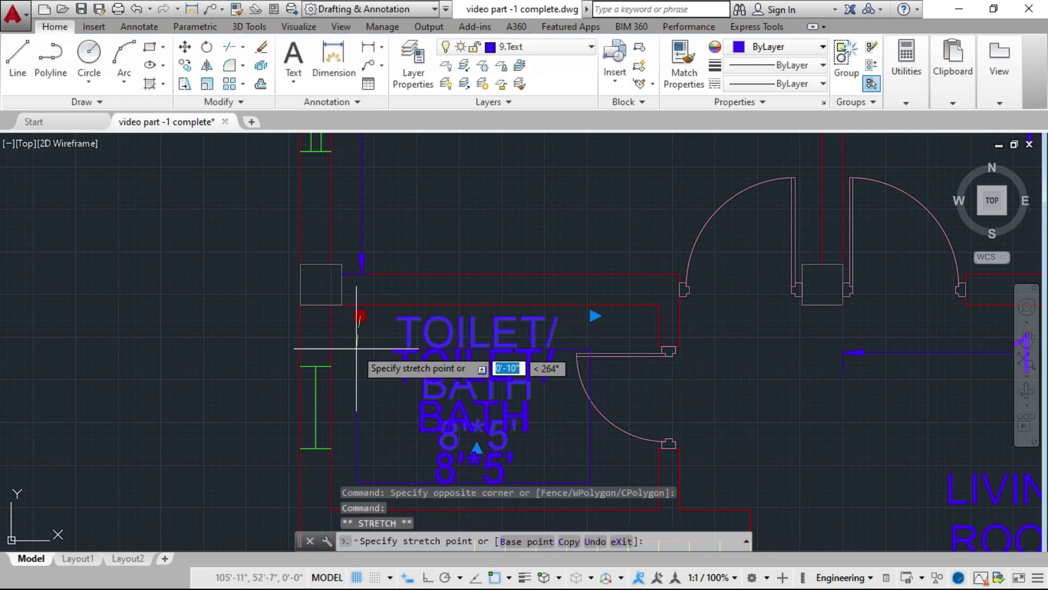
left_click(358, 353)
scroll(421, 358, "down", 4)
key("Escape")
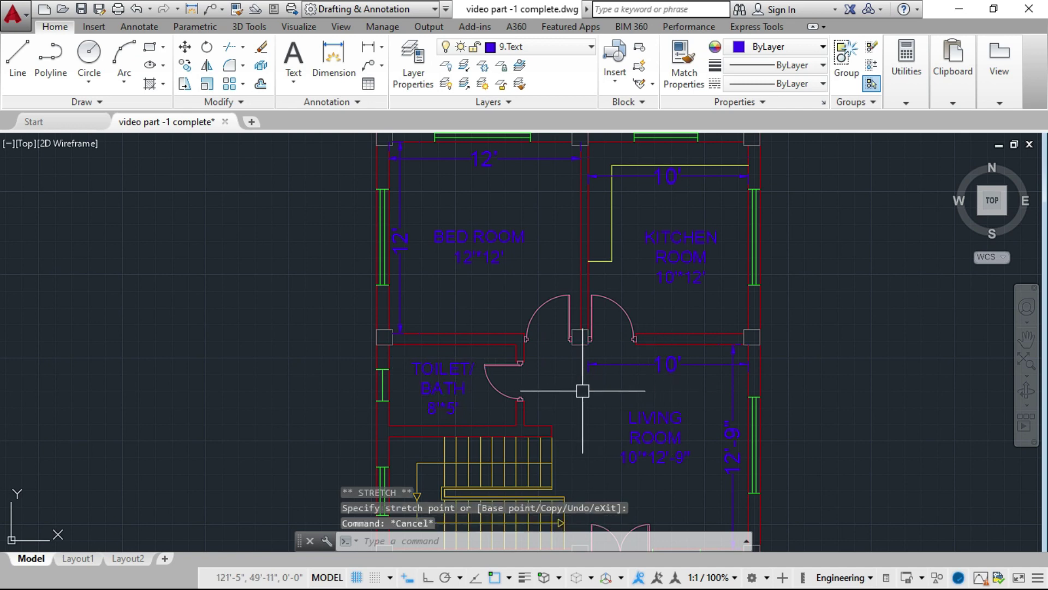
Delete the remaining inner dimensions of the bed room, kitchen and living room, keeping the room labels
scroll(450, 386, "up", 3)
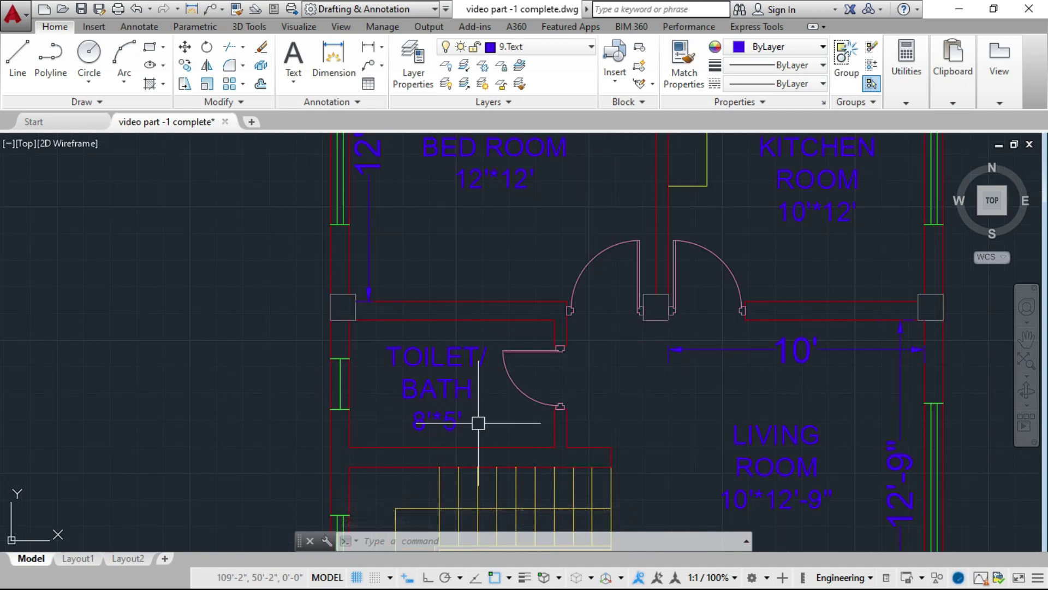
scroll(485, 421, "down", 2)
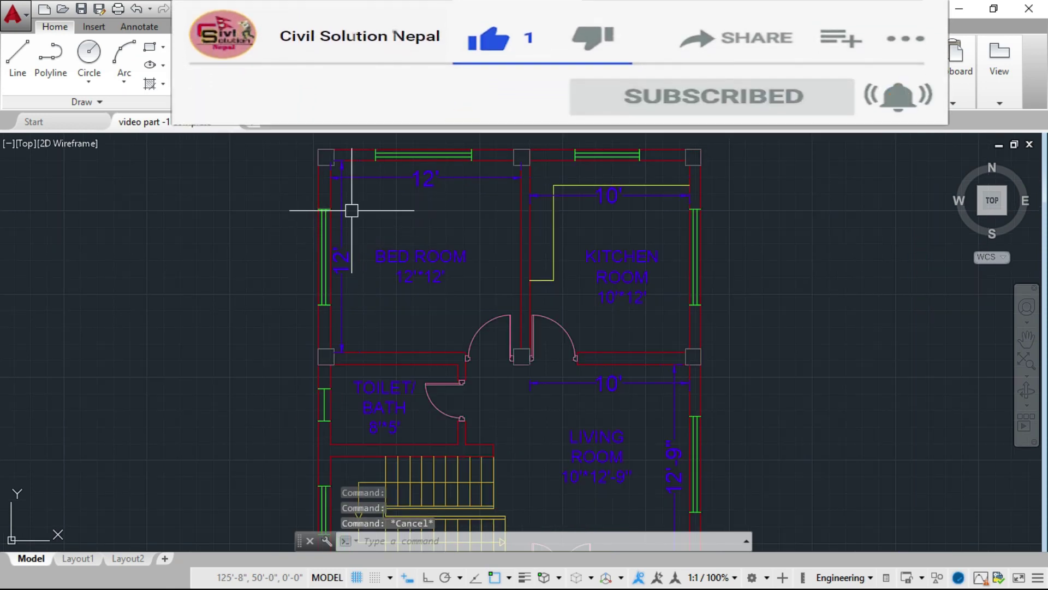
left_click(340, 218)
left_click(353, 169)
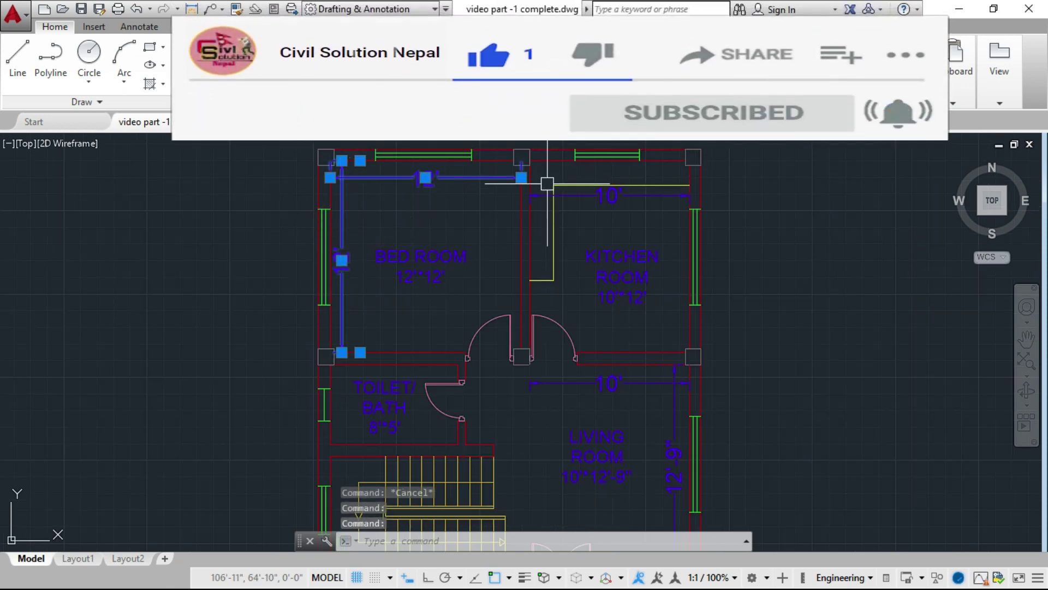
left_click(585, 195)
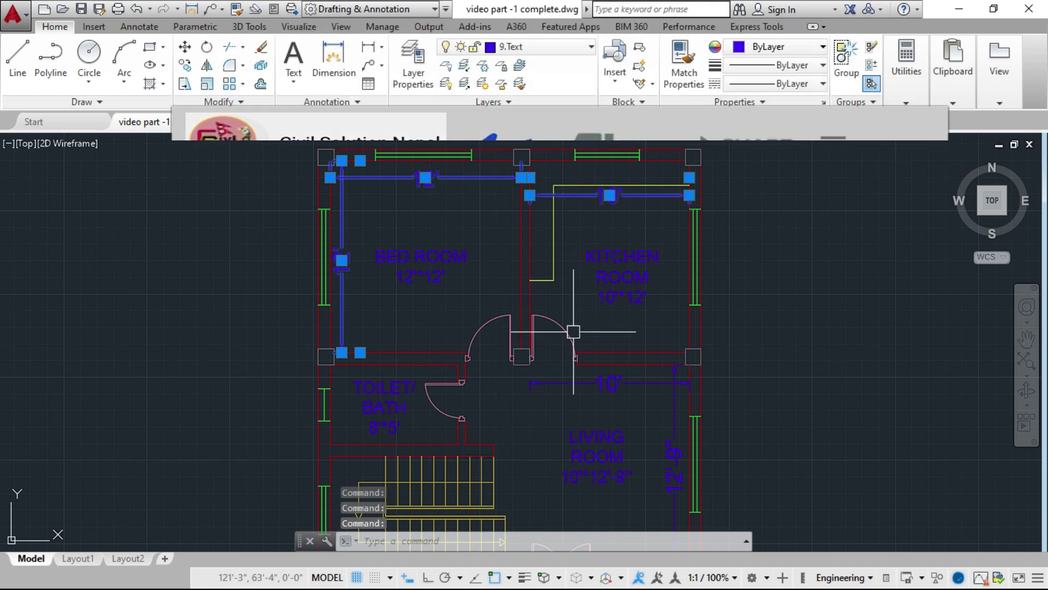
left_click(573, 378)
left_click(677, 409)
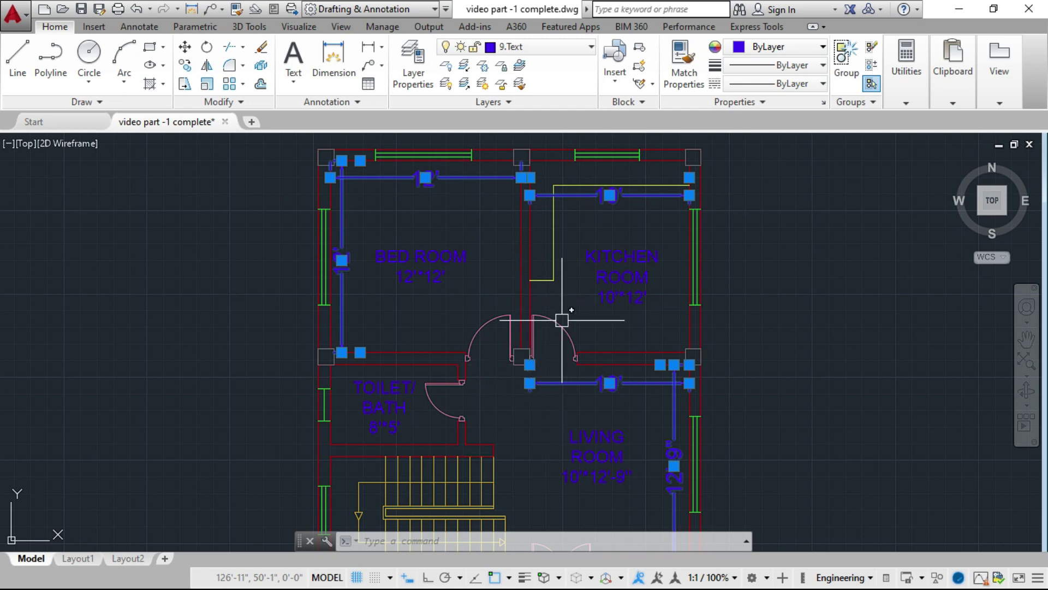
key("Delete")
scroll(498, 402, "down", 2)
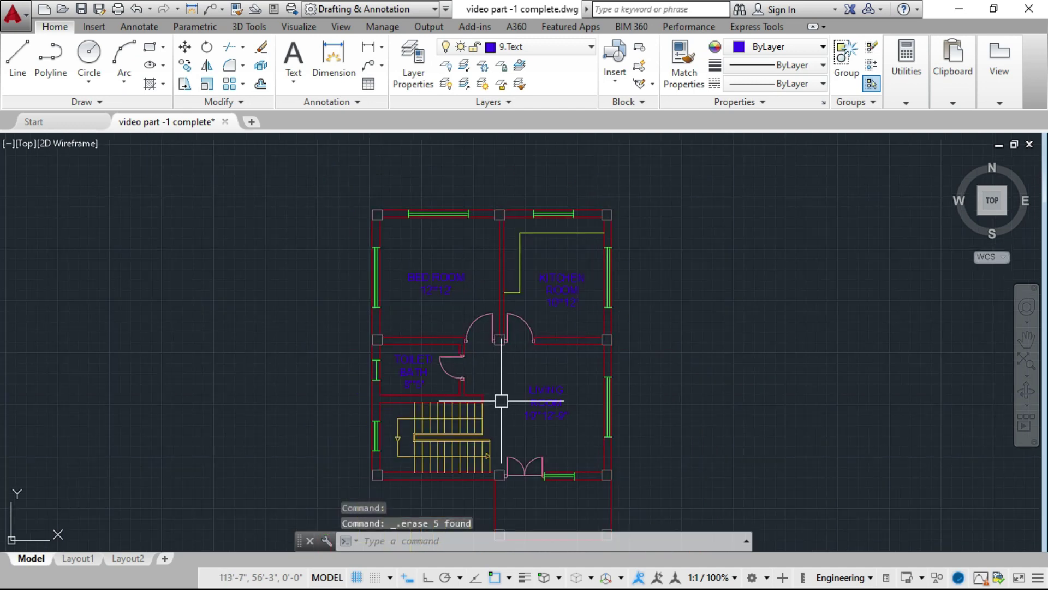
Draw a small multiline text box in the living room, just beside the open end of the upper stair flight
scroll(469, 353, "up", 2)
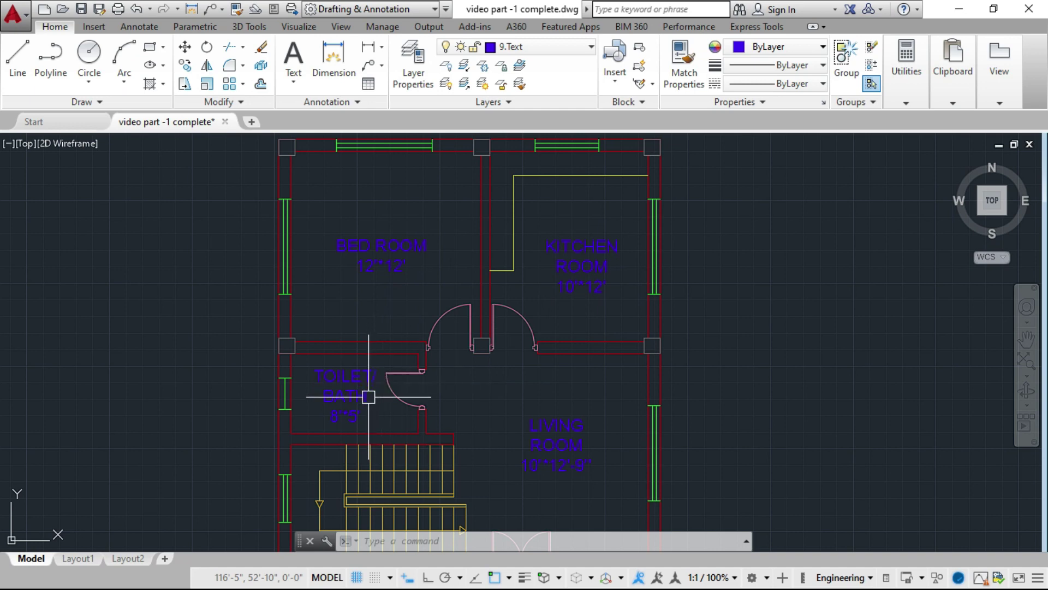
scroll(508, 460, "down", 2)
scroll(497, 488, "up", 4)
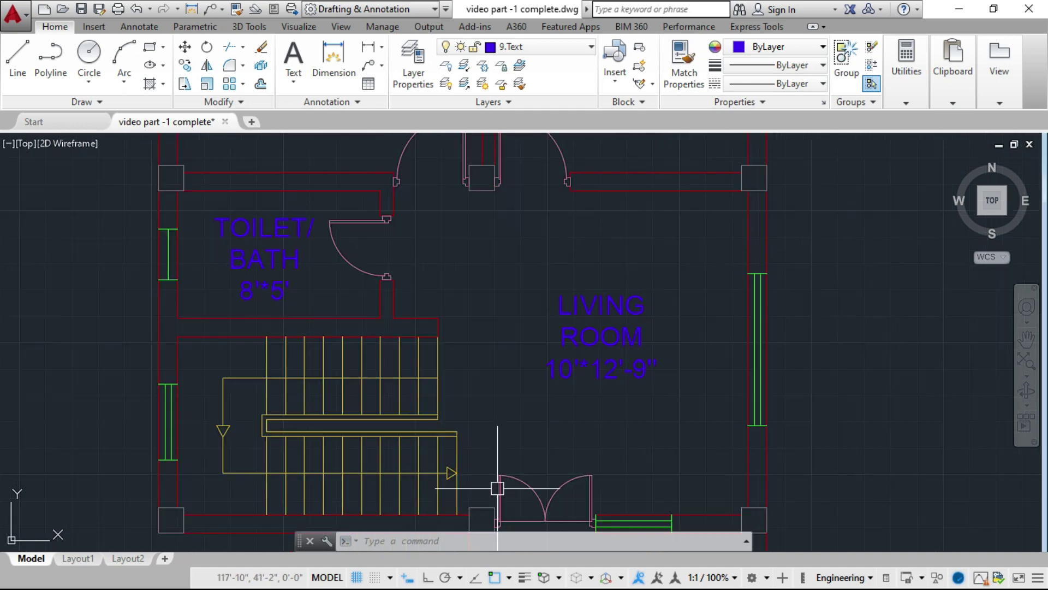
scroll(498, 488, "up", 1)
scroll(471, 402, "up", 2)
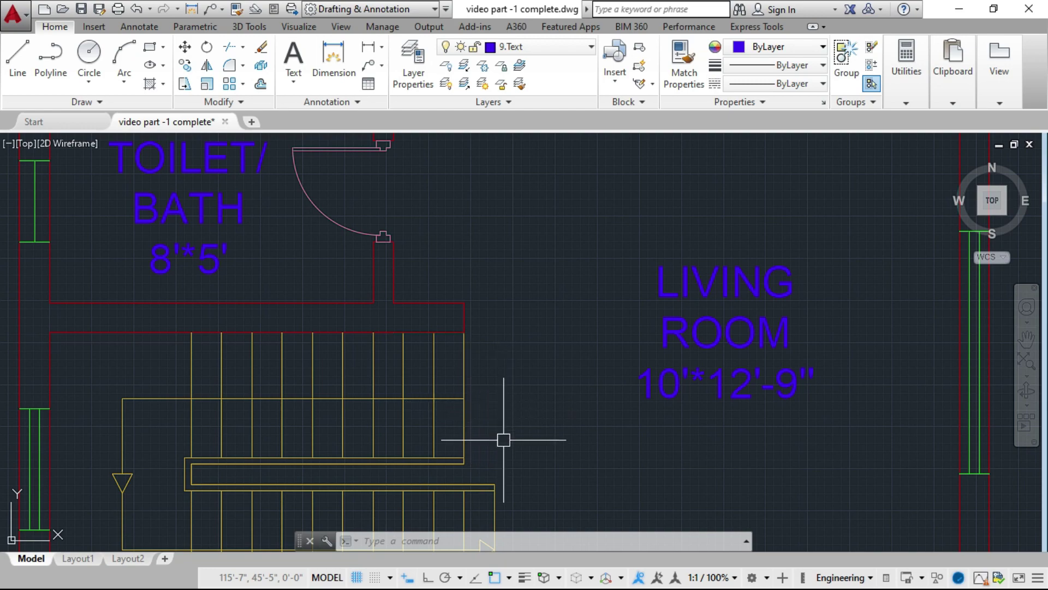
scroll(503, 439, "down", 4)
scroll(510, 421, "up", 4)
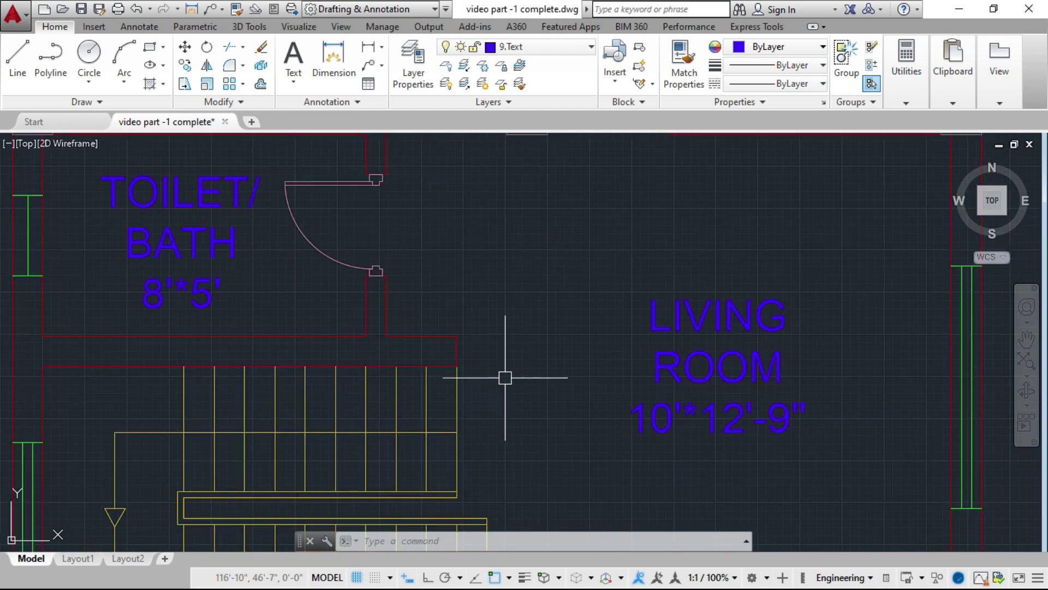
type("mt")
key("Return")
left_click(470, 408)
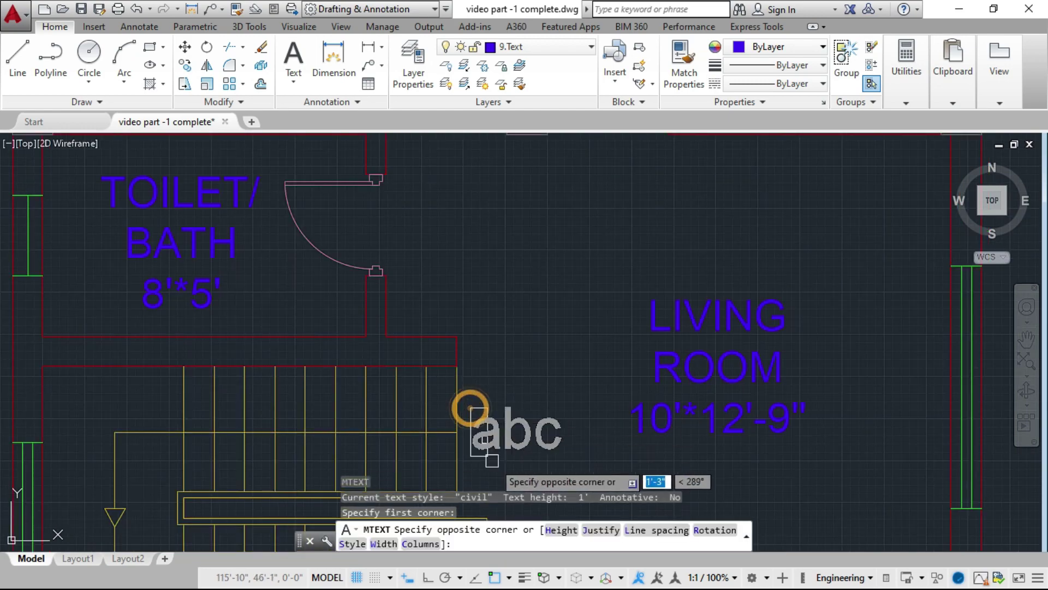
left_click(538, 460)
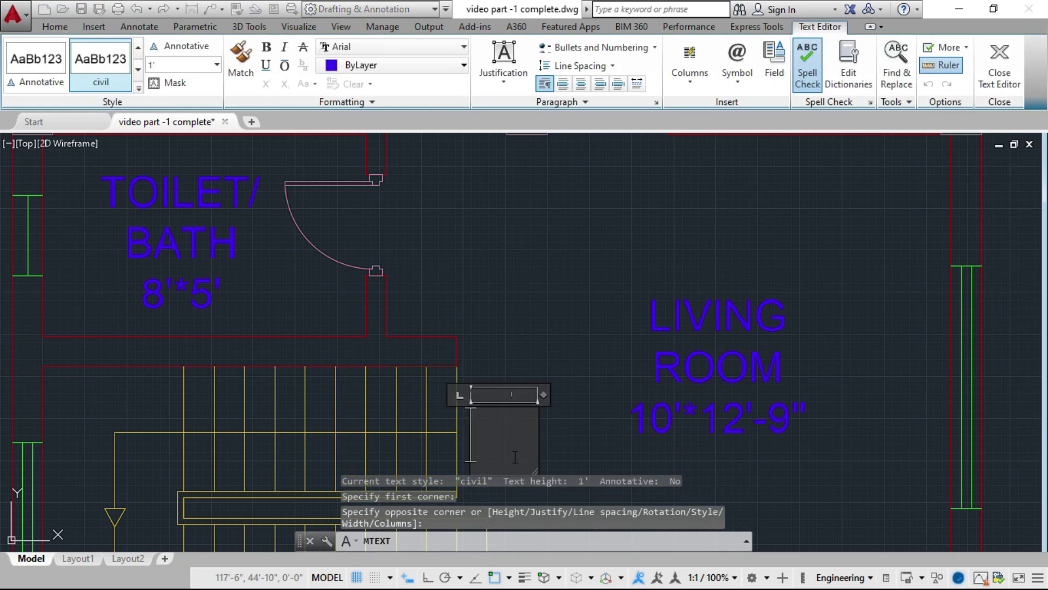
Set the text height to 9" with centre alignment, enter UP as the stair label, and finish the text
left_click(217, 64)
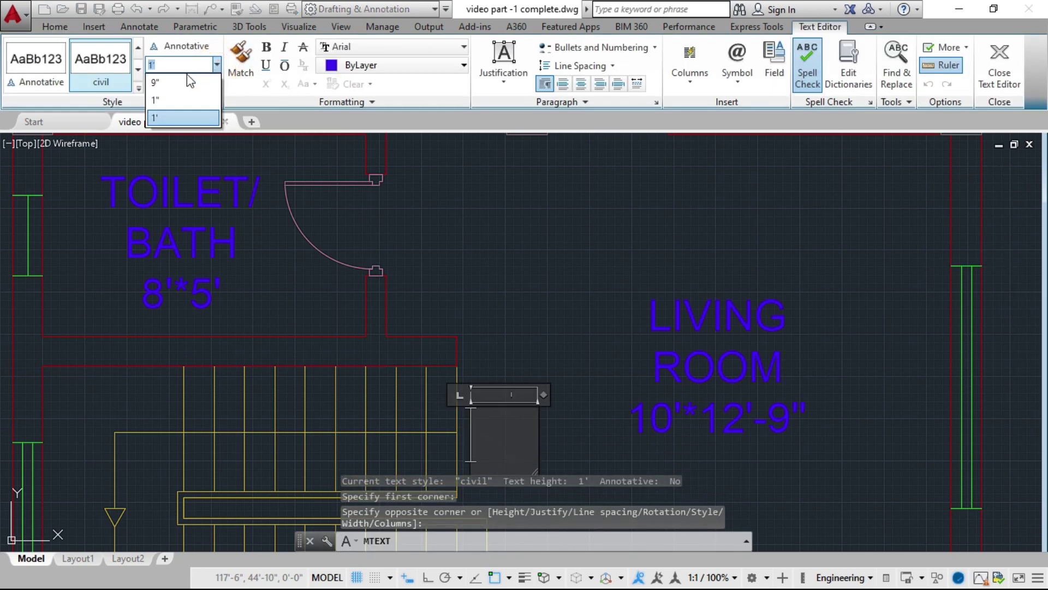
left_click(175, 80)
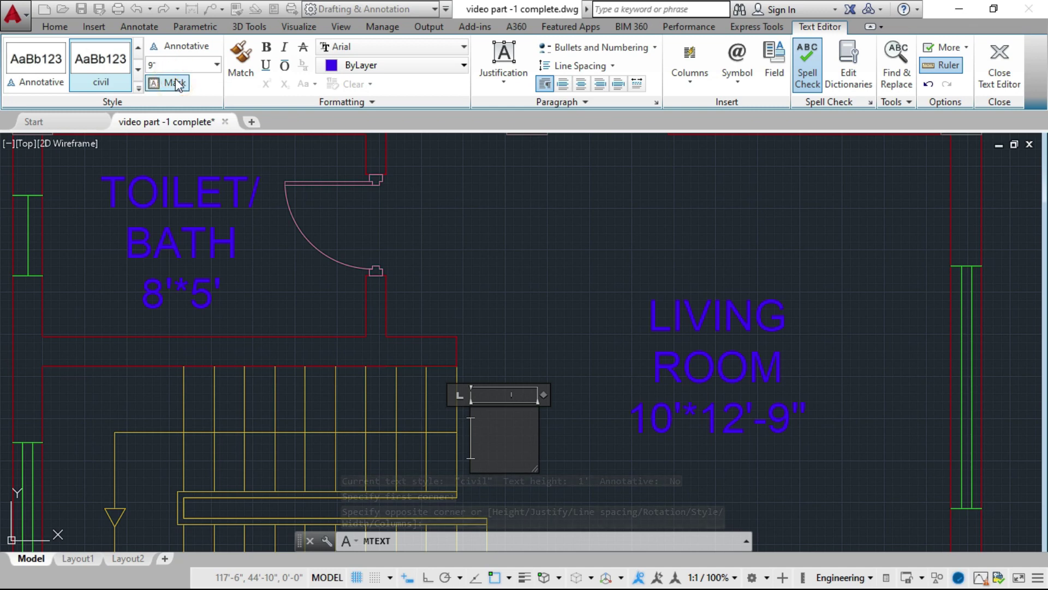
left_click(581, 83)
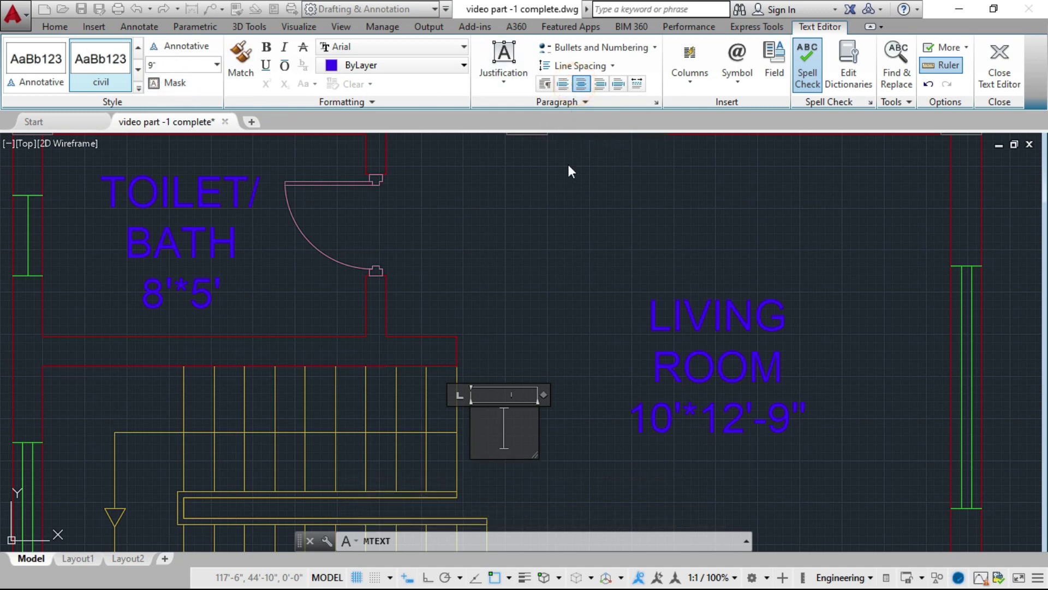
type("UP")
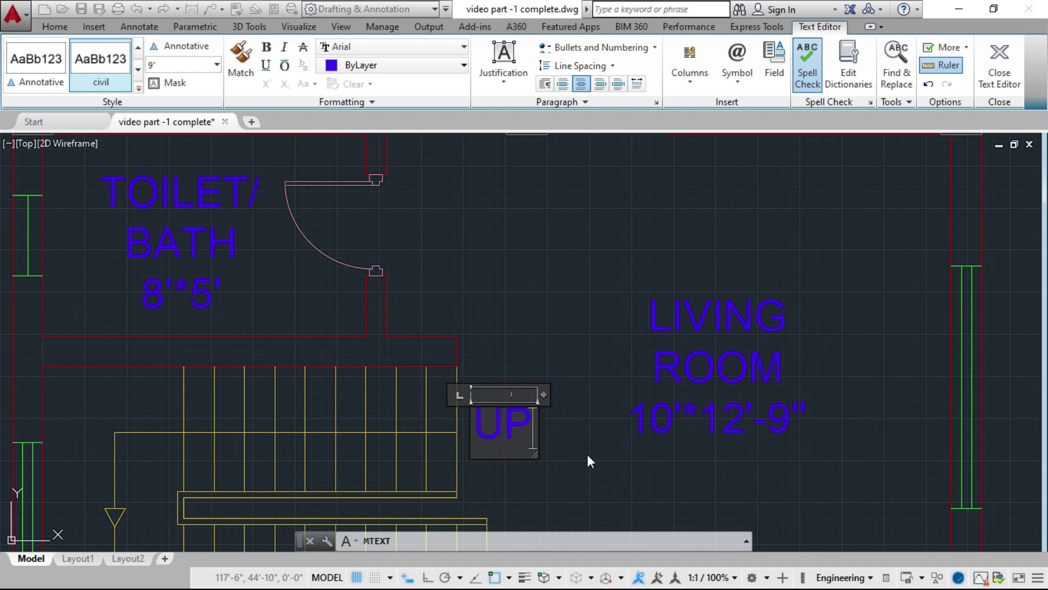
left_click(1000, 71)
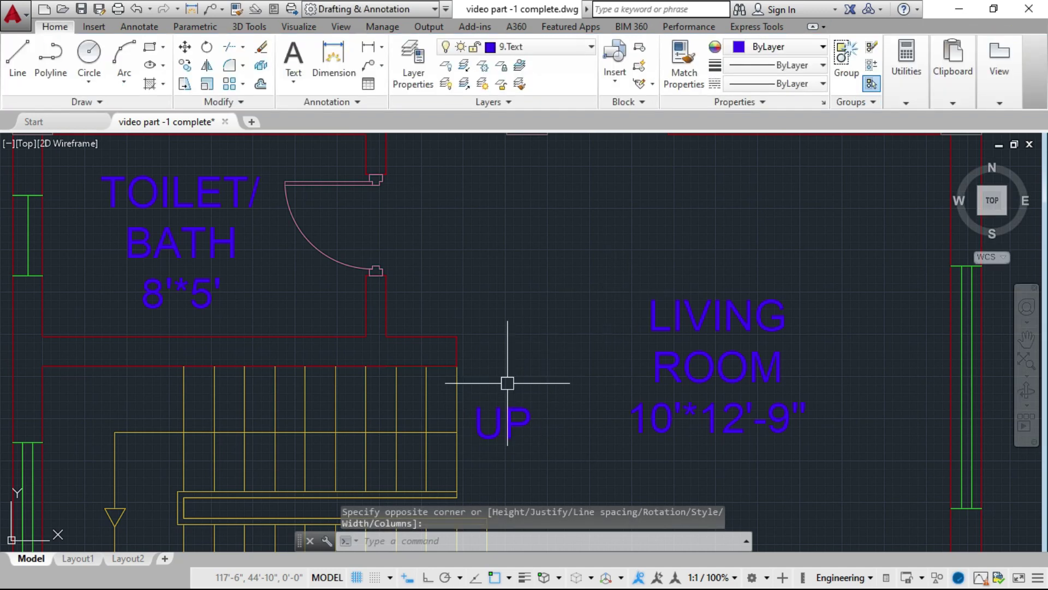
Move the UP label slightly down to line up with the upper flight's direction line, and deselect it
left_click(494, 405)
left_click(494, 405)
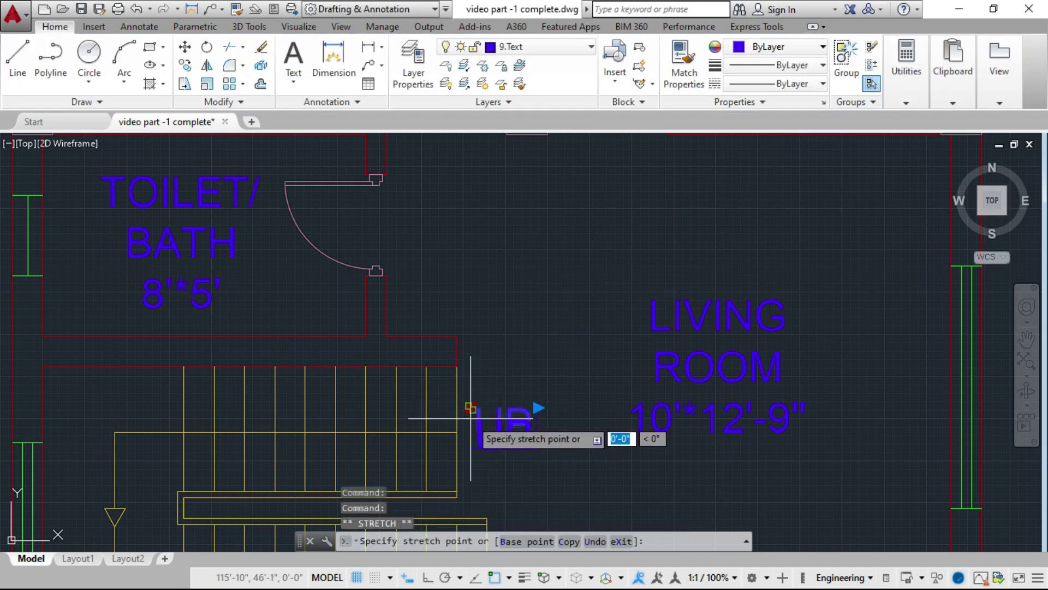
left_click(469, 421)
left_click(470, 407)
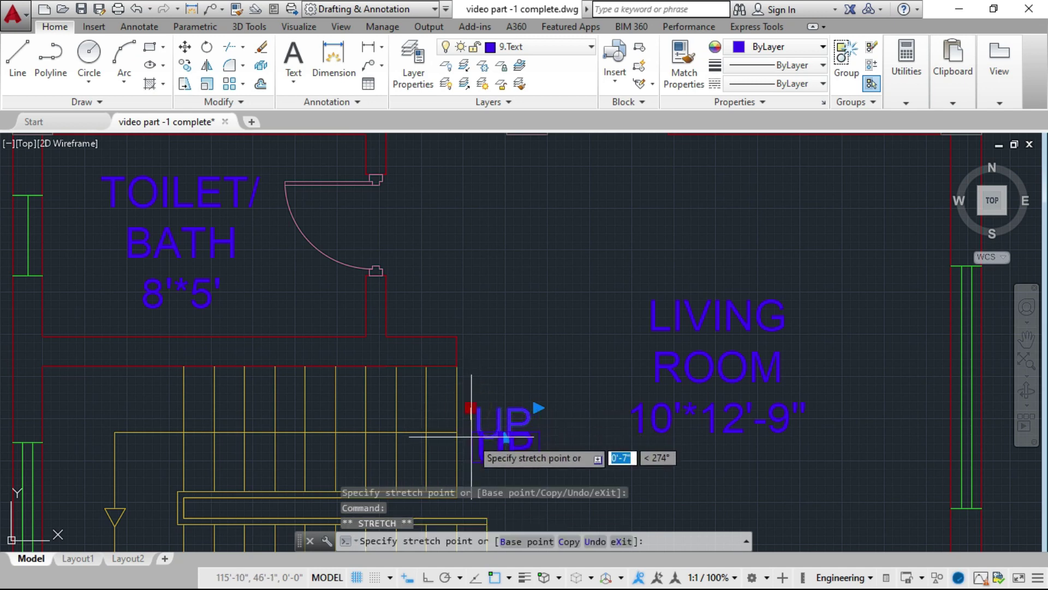
key("Escape")
key("Escape")
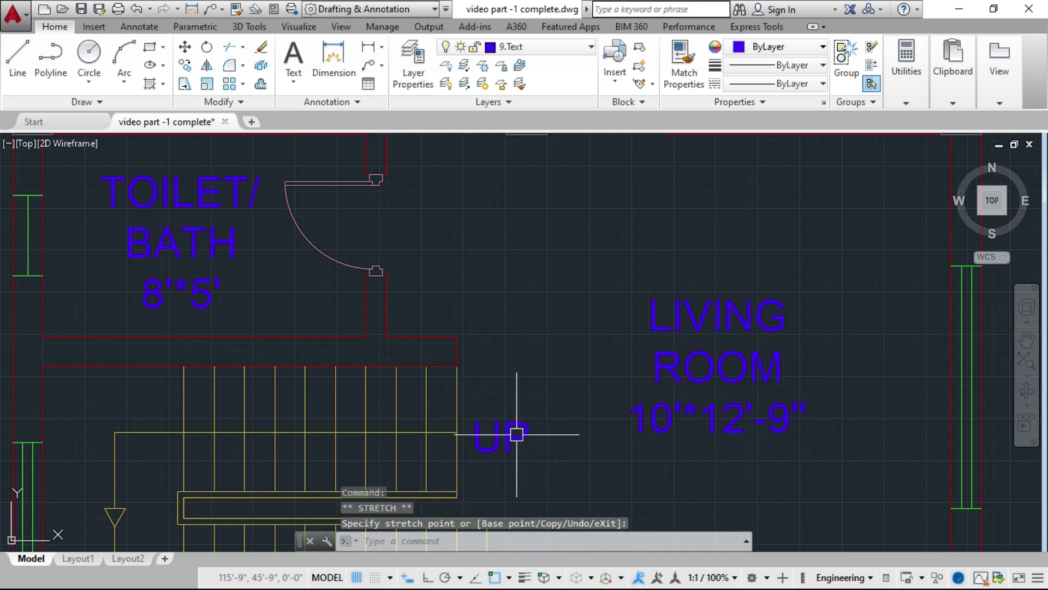
scroll(491, 386, "down", 3)
scroll(510, 445, "up", 3)
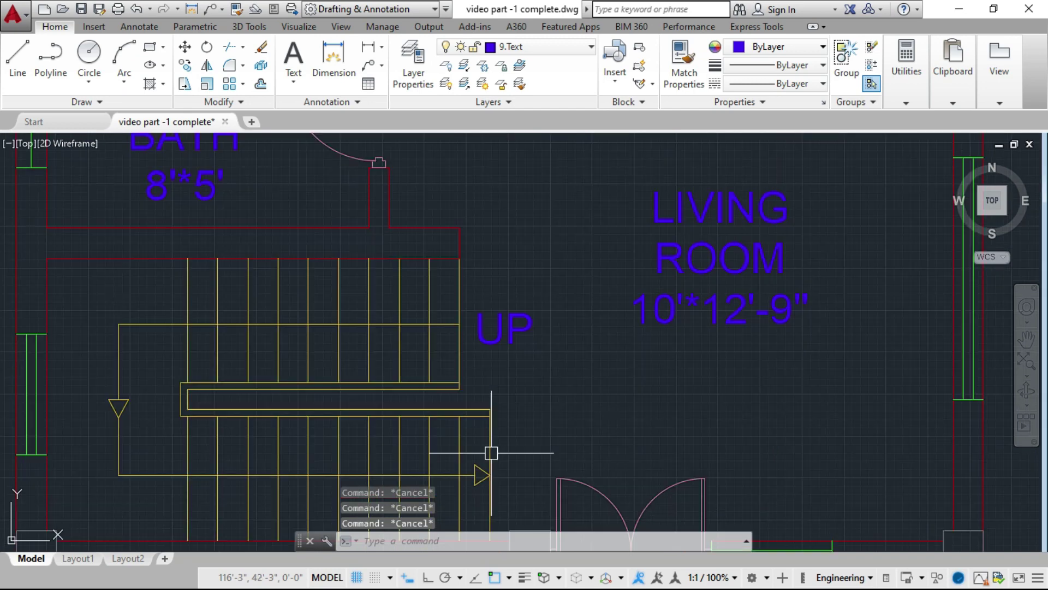
scroll(488, 327, "down", 2)
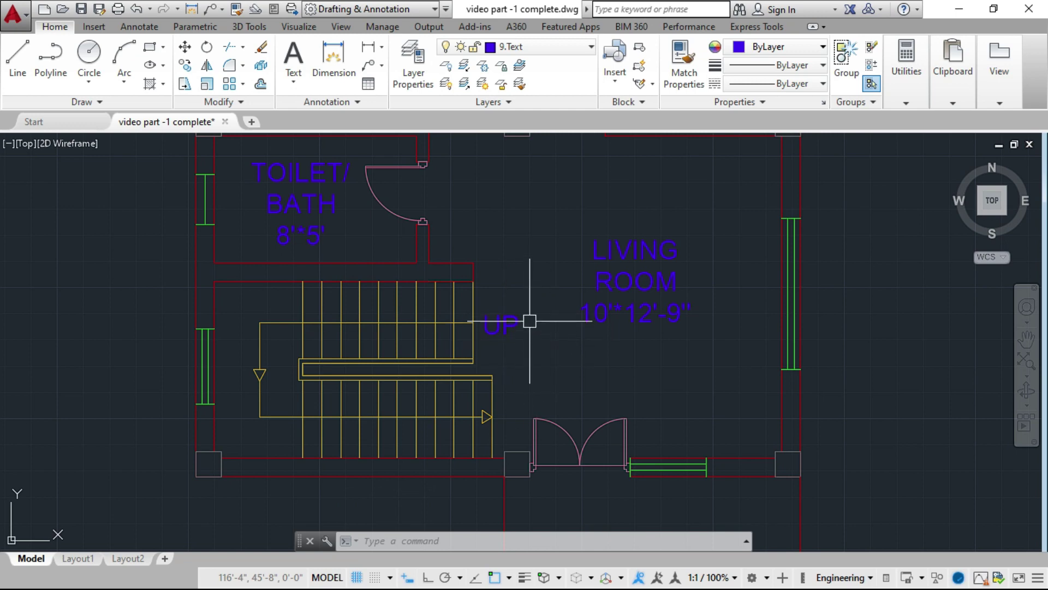
scroll(505, 434, "down", 2)
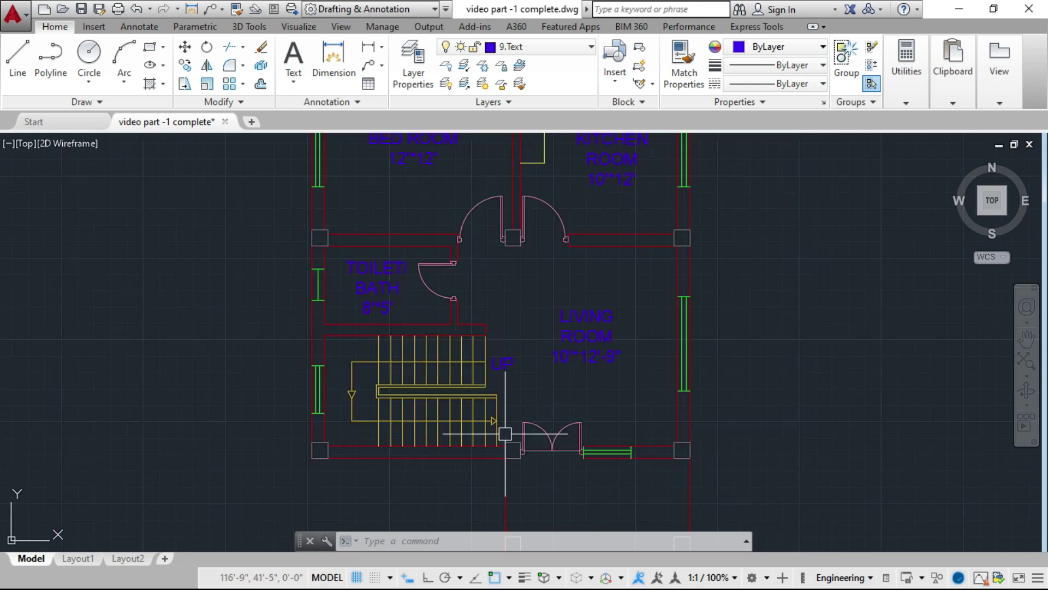
scroll(492, 437, "down", 3)
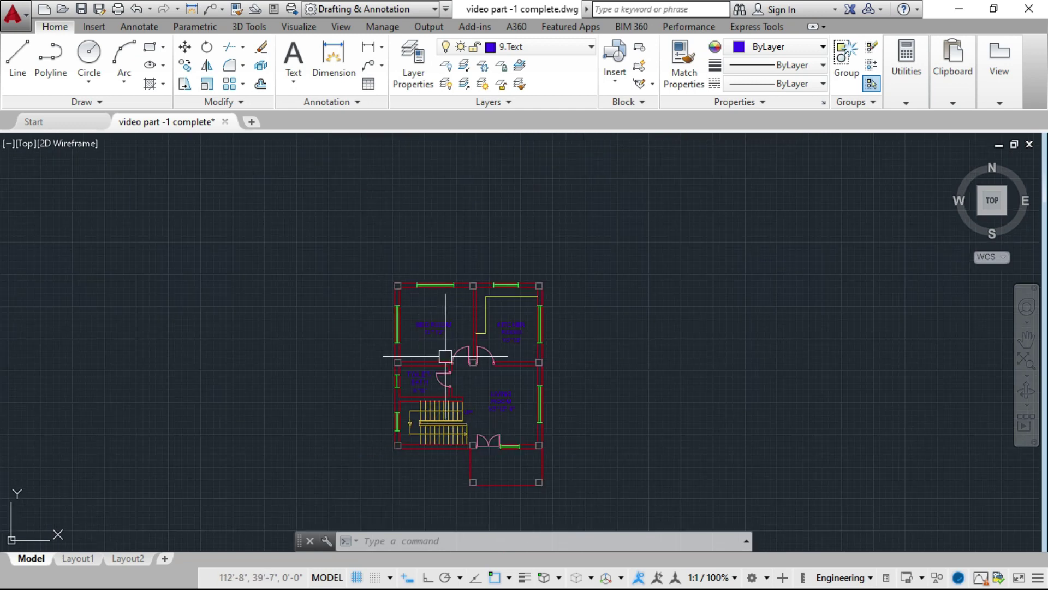
scroll(445, 355, "up", 4)
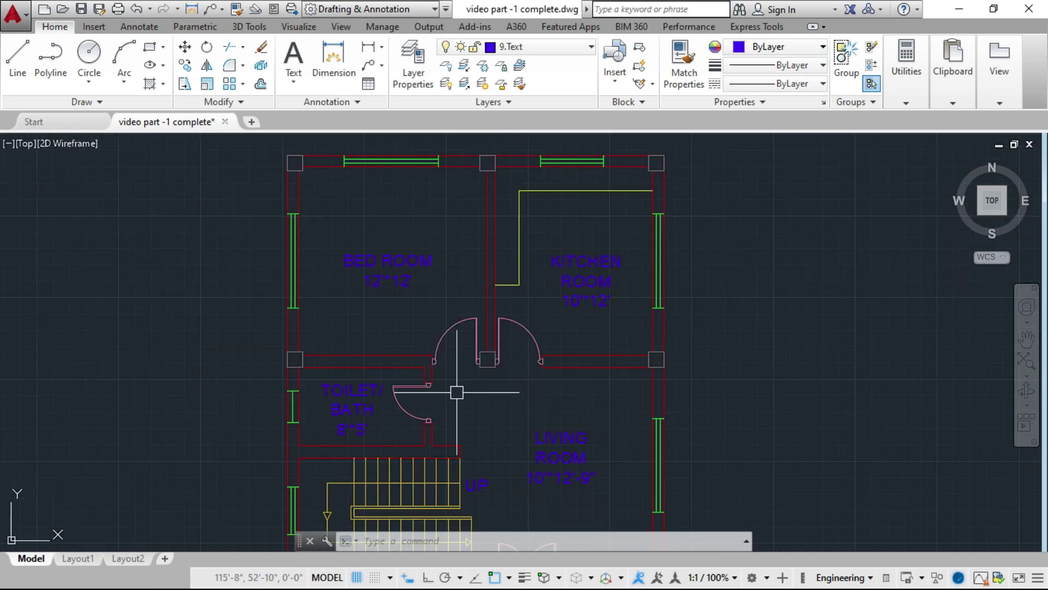
scroll(471, 323, "down", 2)
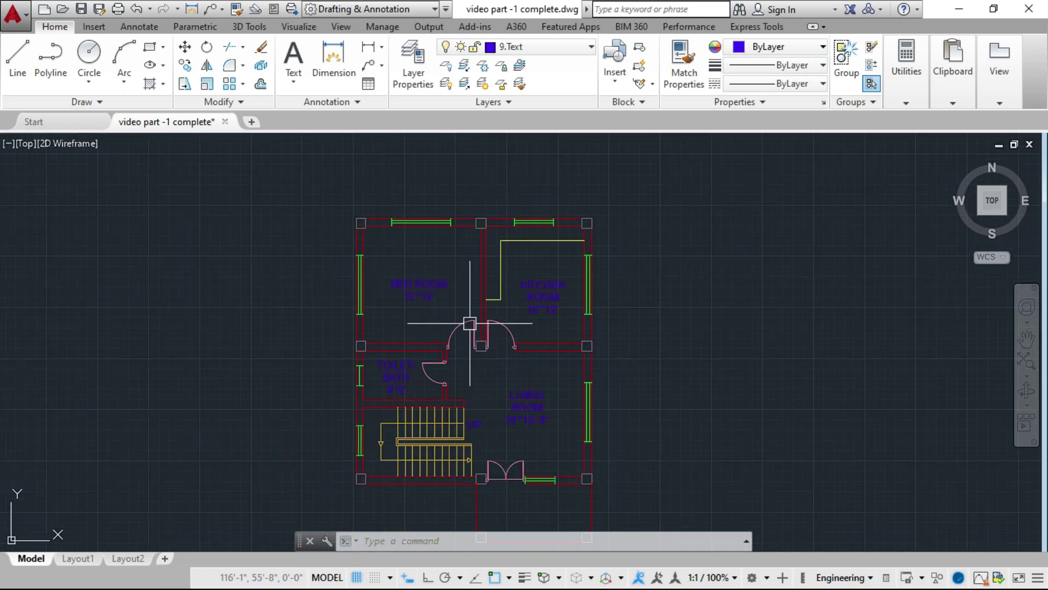
scroll(509, 339, "up", 2)
scroll(403, 346, "down", 2)
key("Escape")
key("Escape")
key("Escape")
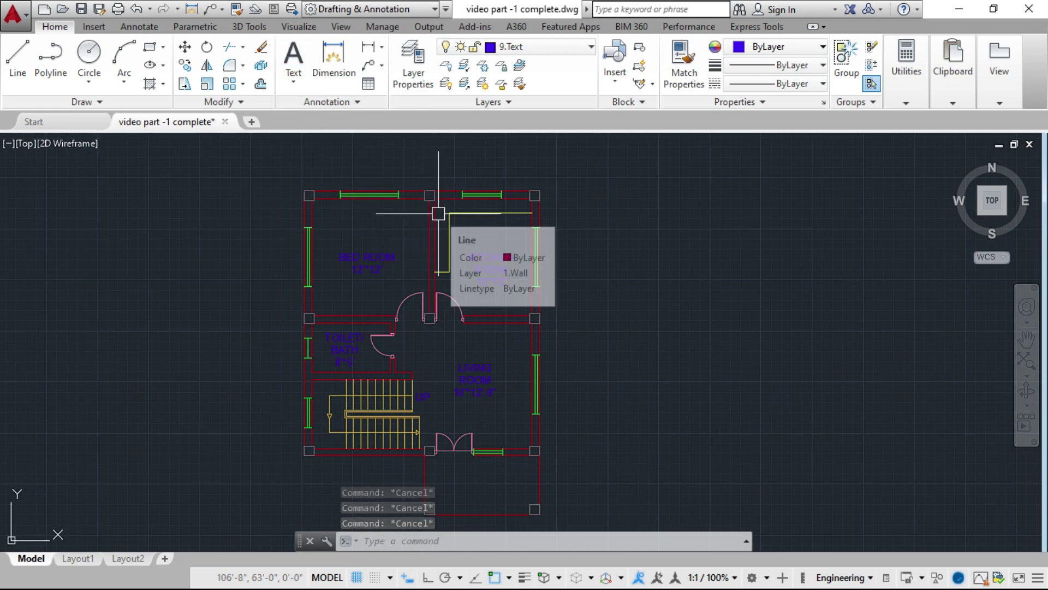
Draw a small multiline text box just outside the wall above the bed room's upper window
type("mt")
key("Return")
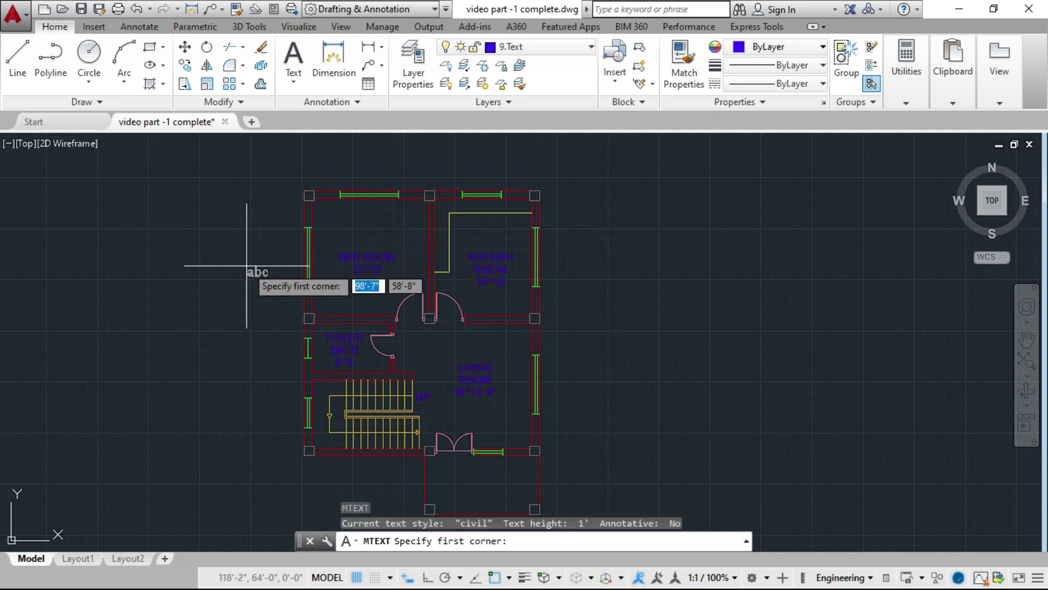
middle_click_drag(325, 311, 422, 334)
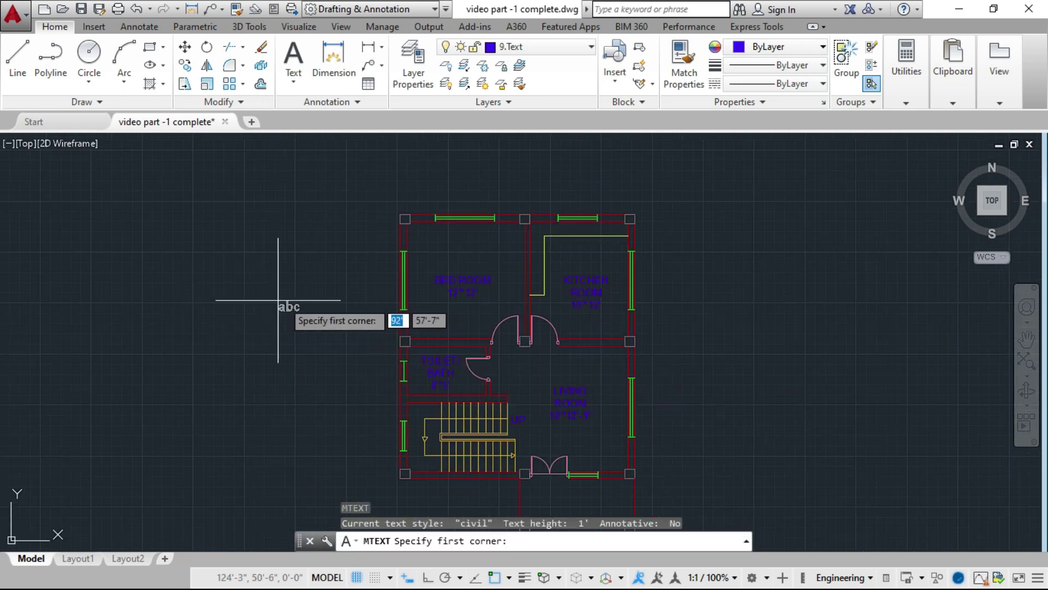
scroll(452, 199, "up", 2)
scroll(461, 199, "up", 4)
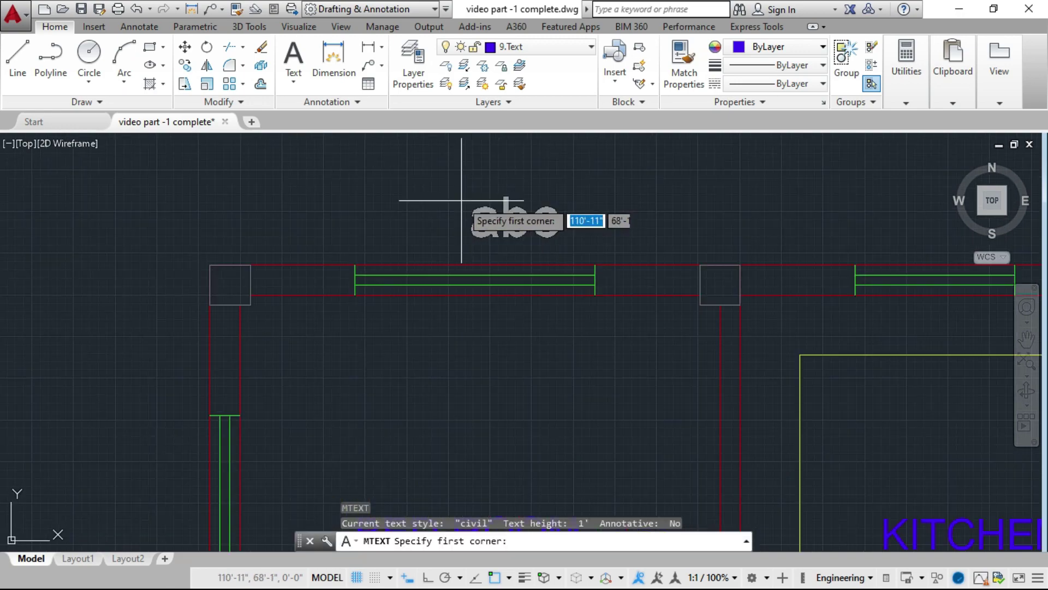
left_click(431, 217)
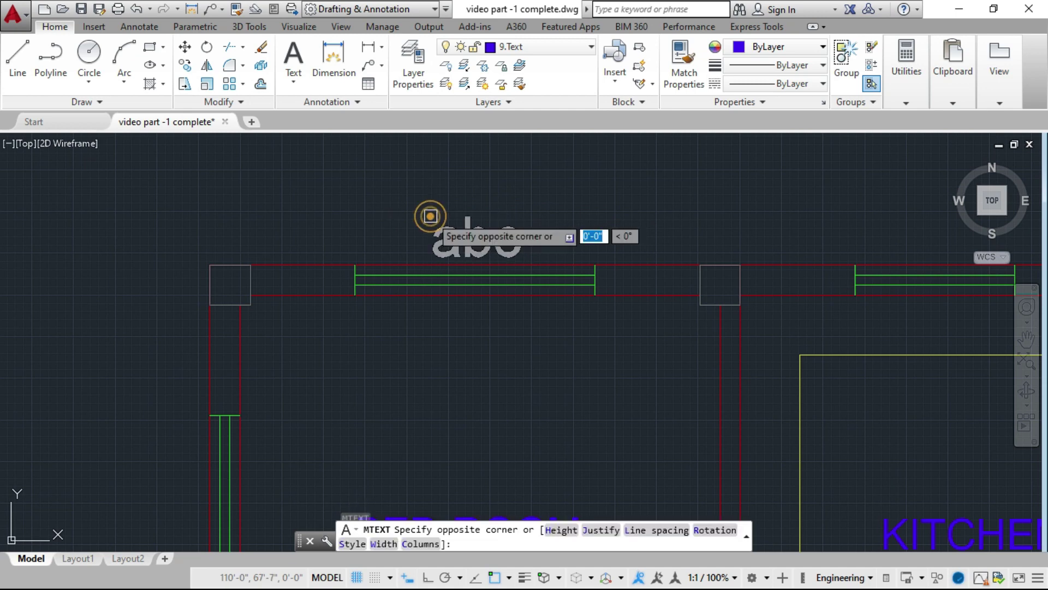
left_click(520, 256)
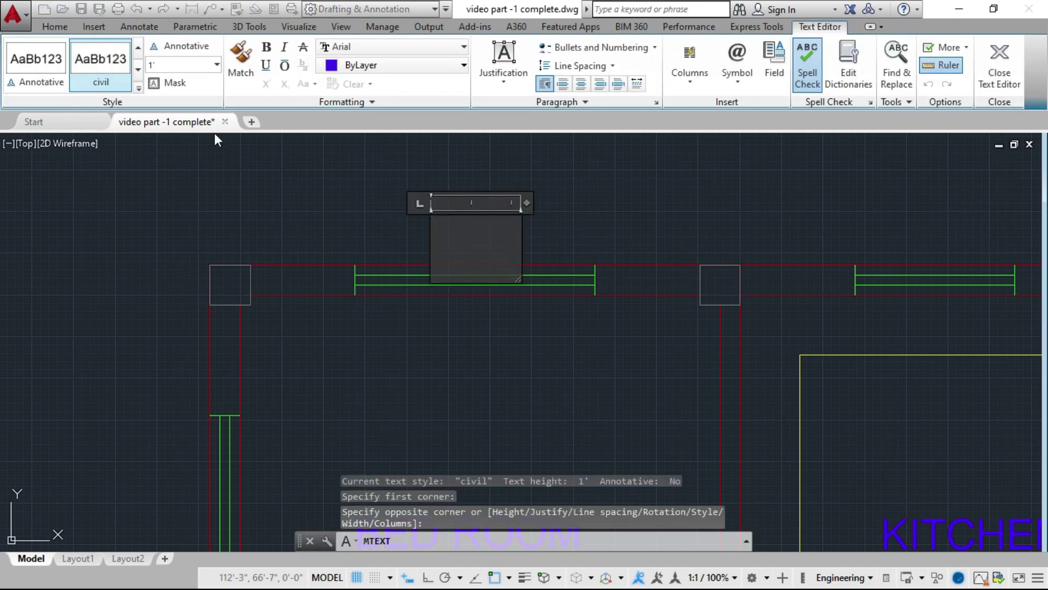
Set the text height to 6", enter W as the window label, and finish the text
scroll(372, 359, "down", 4)
scroll(444, 488, "up", 2)
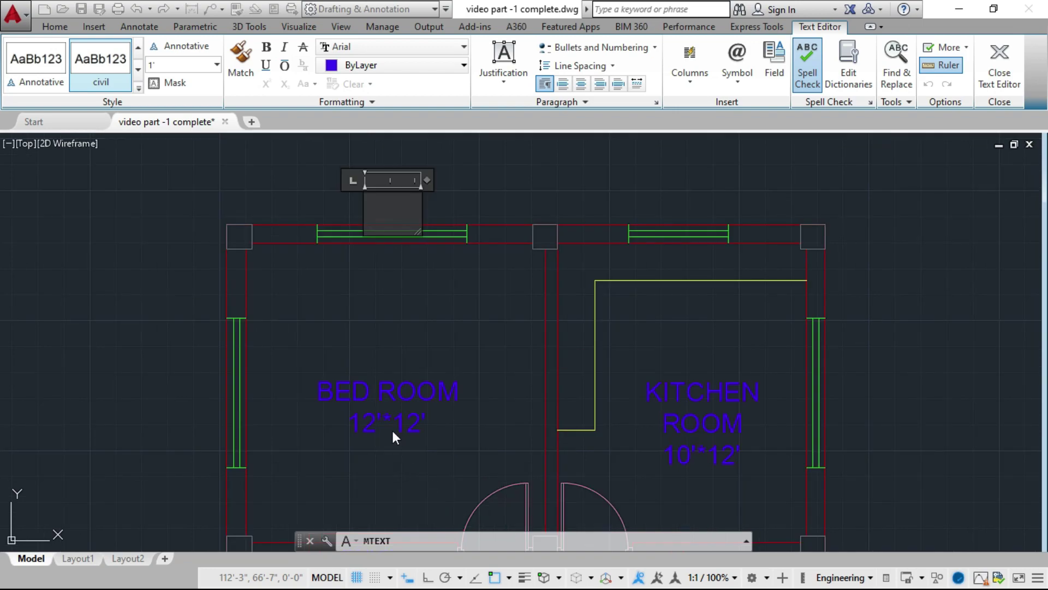
scroll(390, 434, "down", 2)
scroll(386, 301, "up", 4)
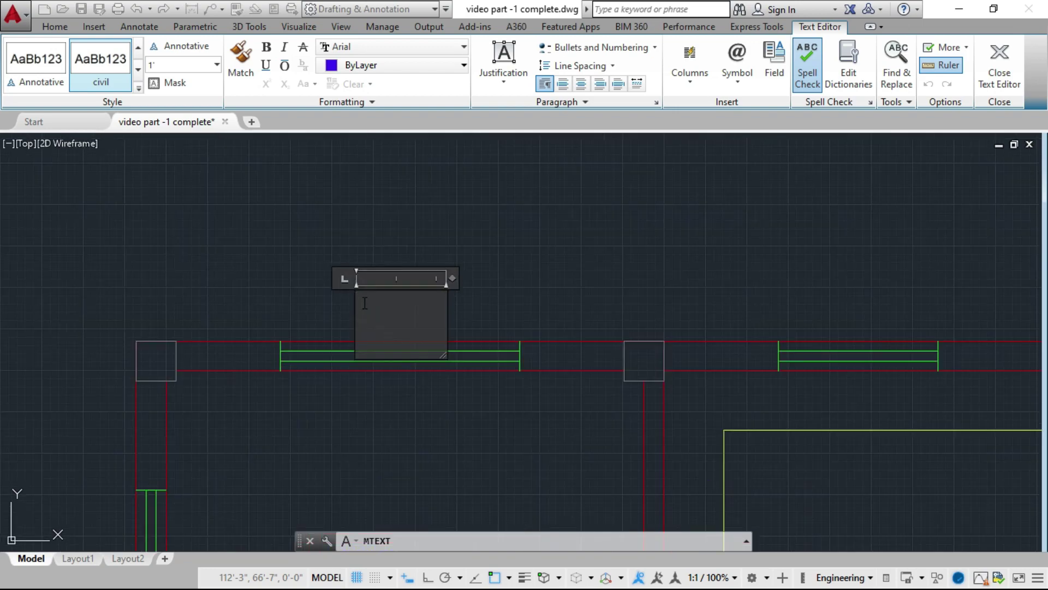
left_click(195, 65)
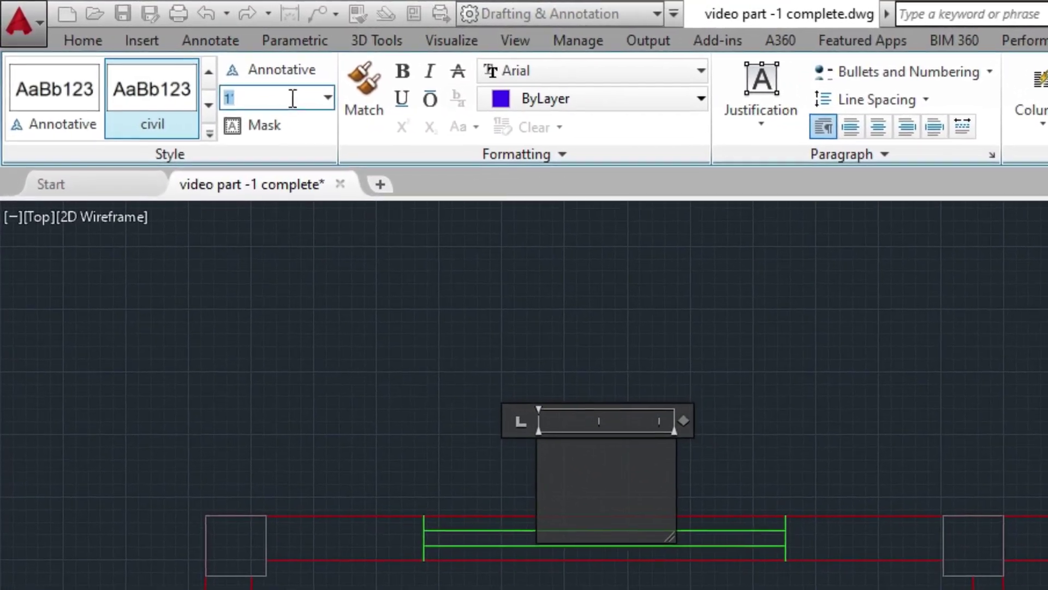
type("6")
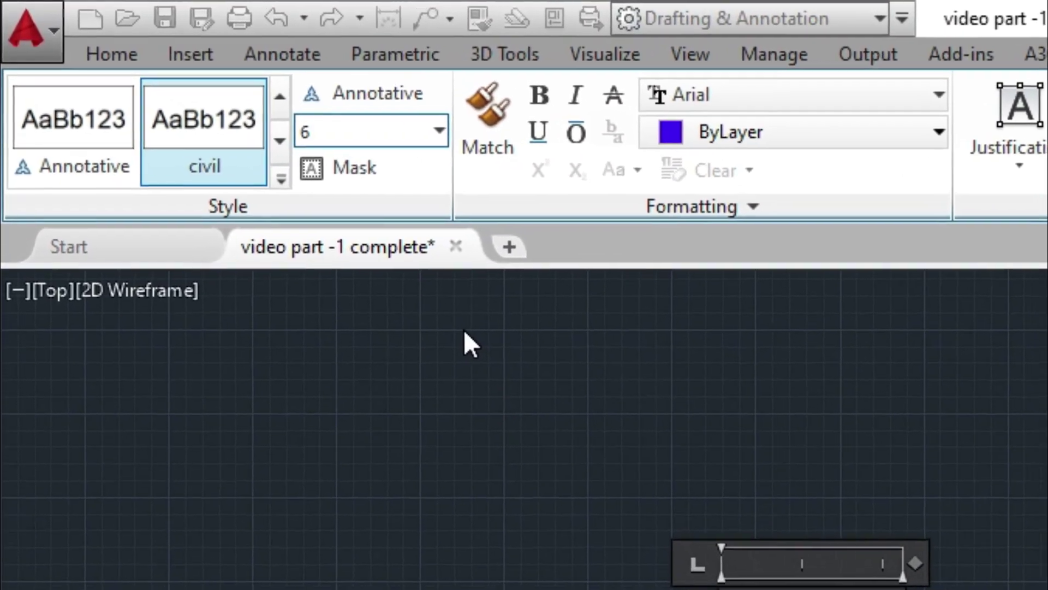
type("\"")
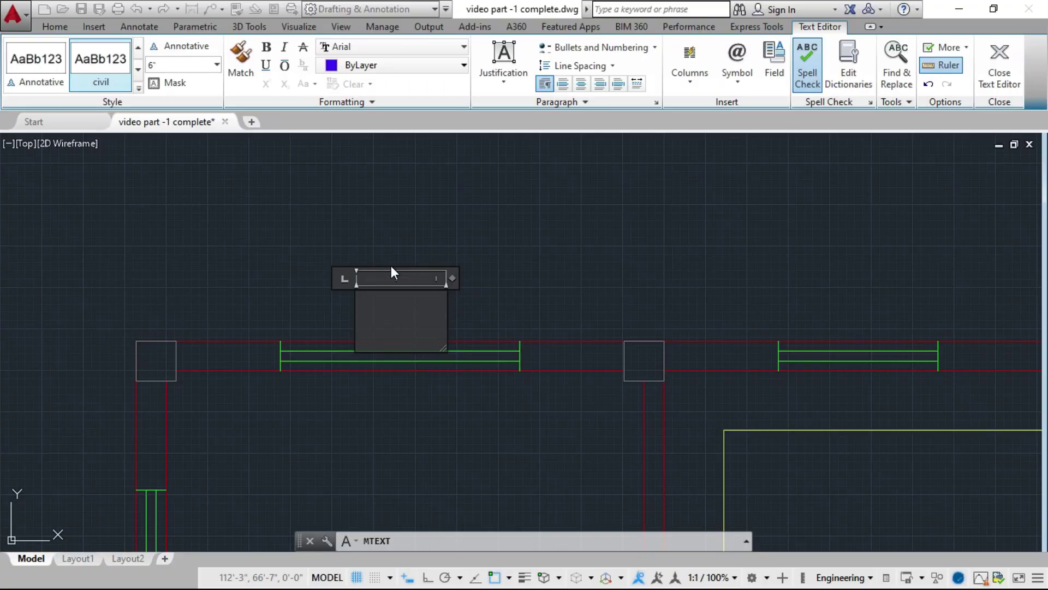
type("W")
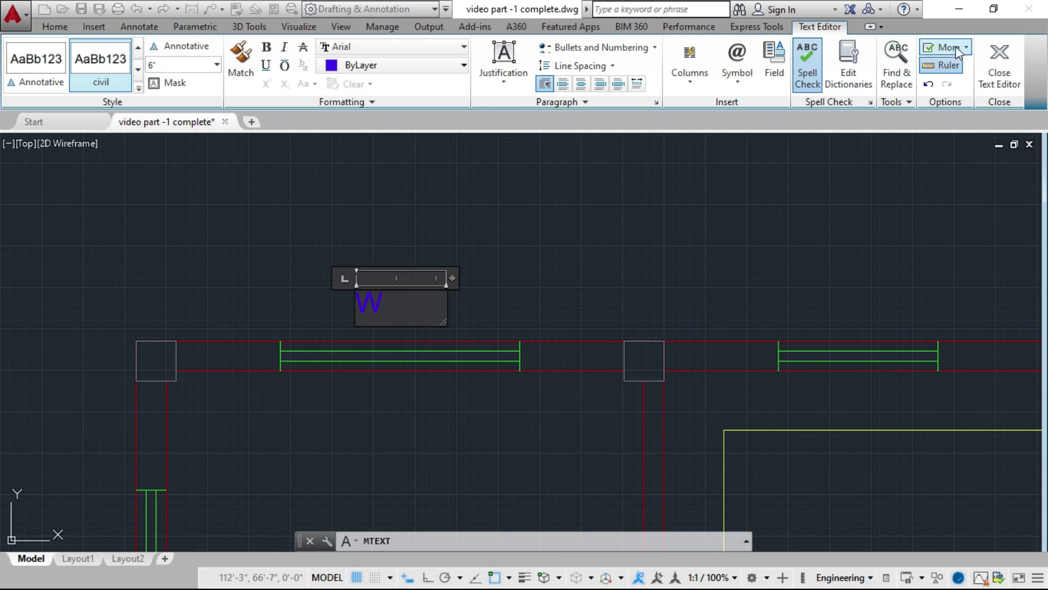
left_click(1000, 65)
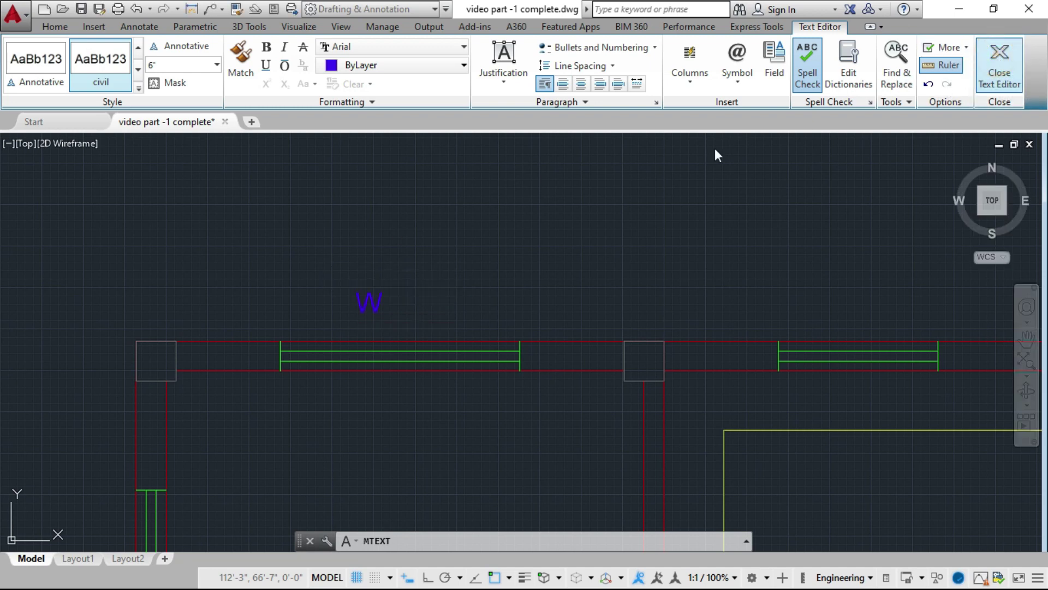
Move the W label slightly higher above the bed room's upper window and deselect it
left_click(365, 296)
left_click(356, 292)
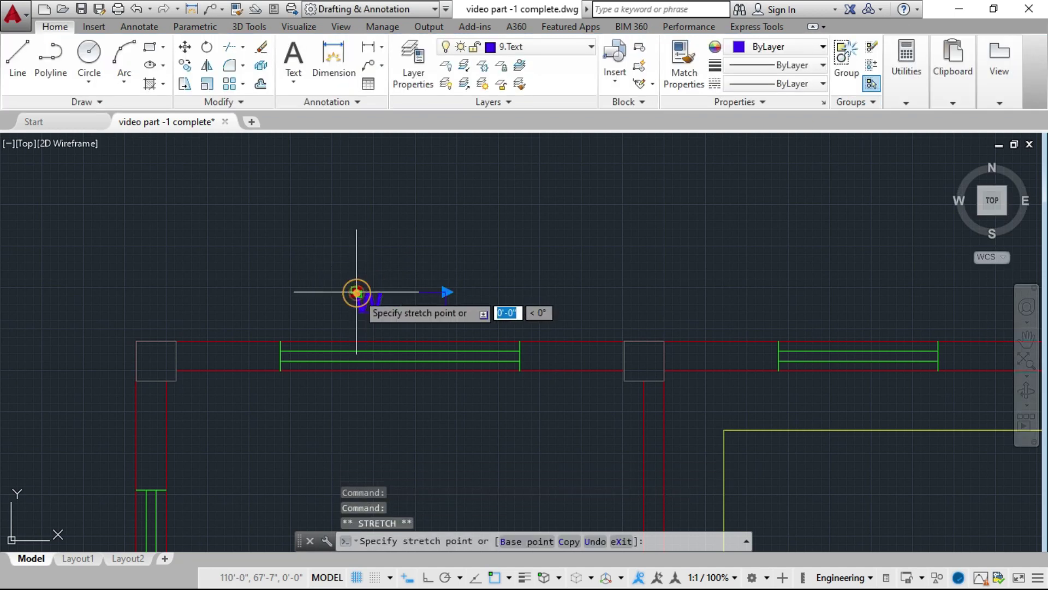
left_click(393, 311)
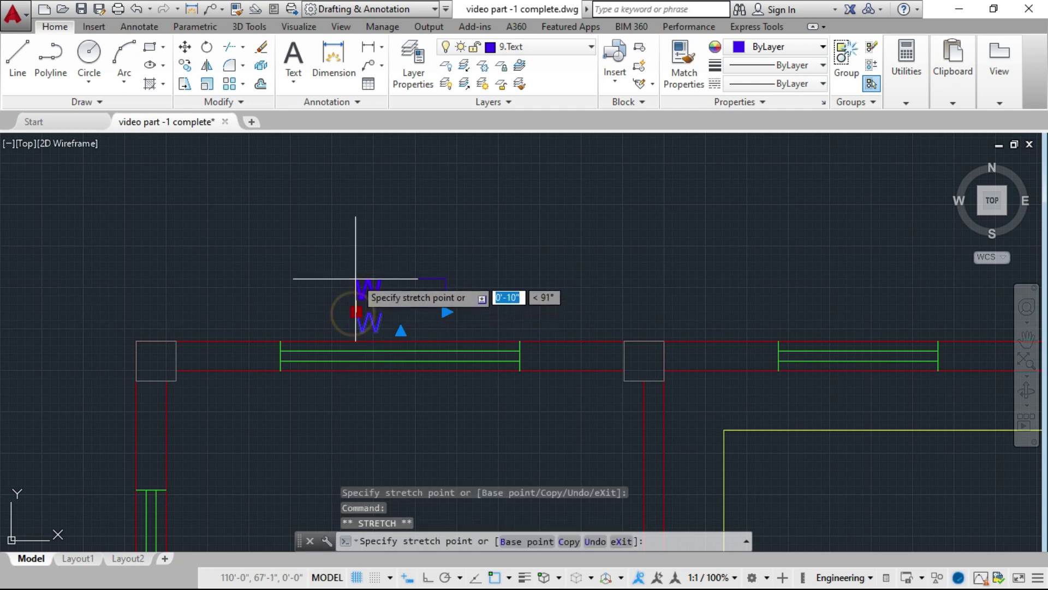
scroll(363, 293, "up", 4)
key("Escape")
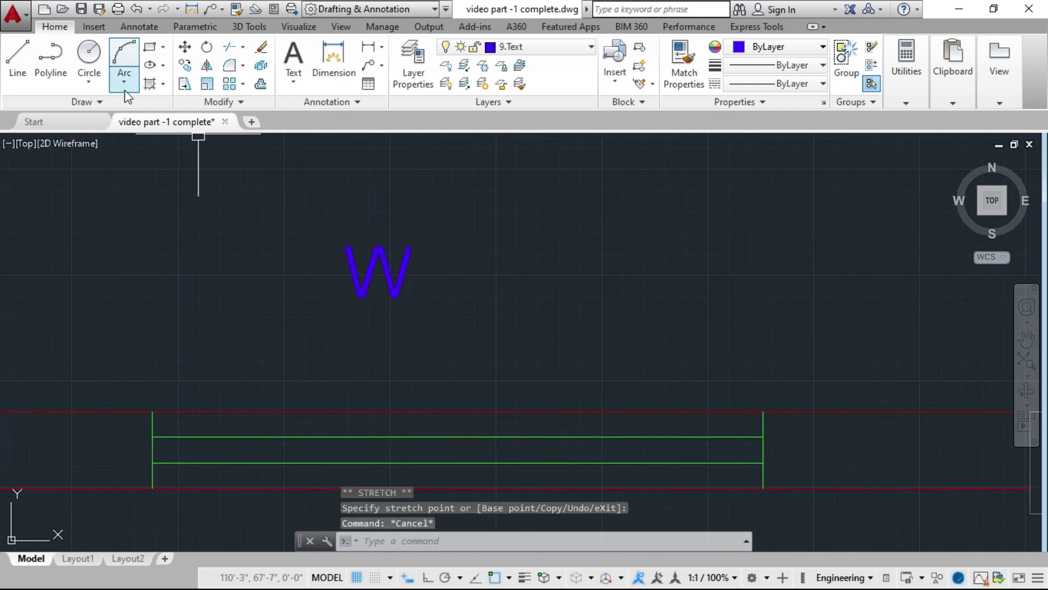
Draw a circle around the W label, adjust its centre to sit on the letter, and deselect it
left_click(93, 54)
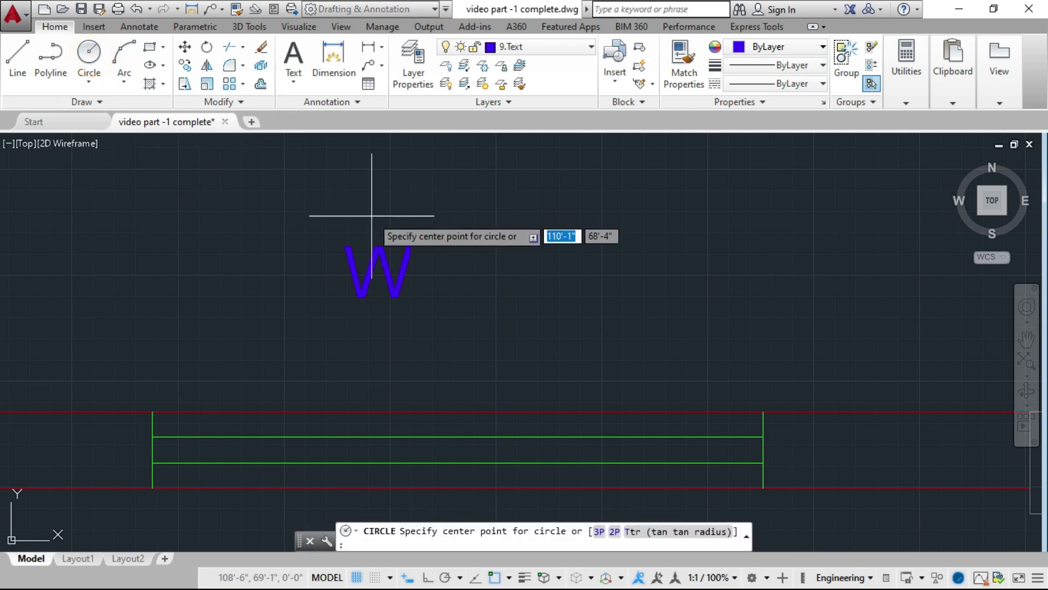
left_click(379, 261)
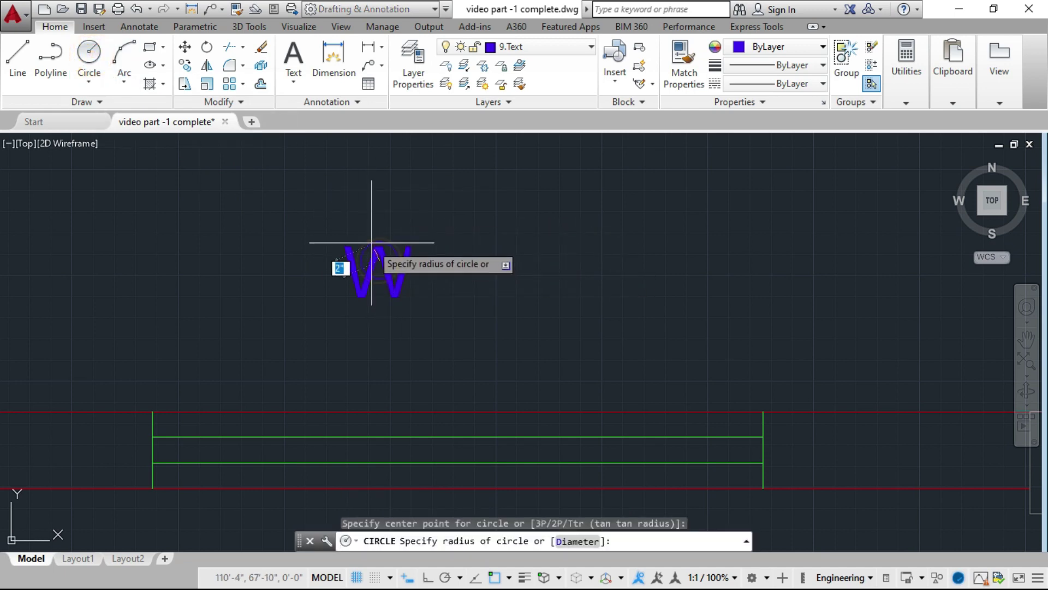
left_click(376, 202)
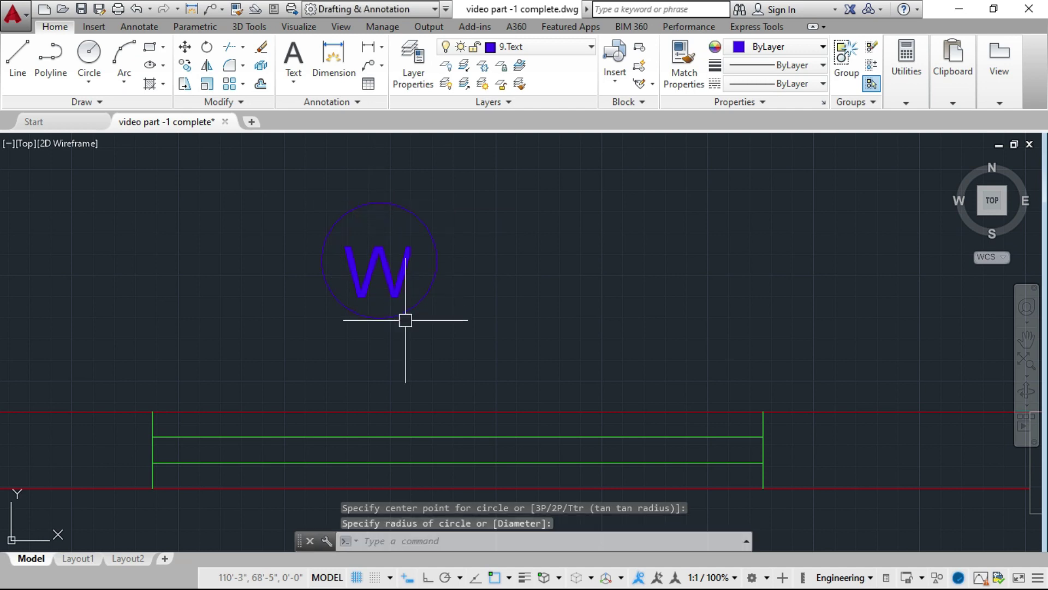
scroll(402, 320, "up", 2)
left_click(389, 367)
left_click(383, 277)
left_click(390, 276)
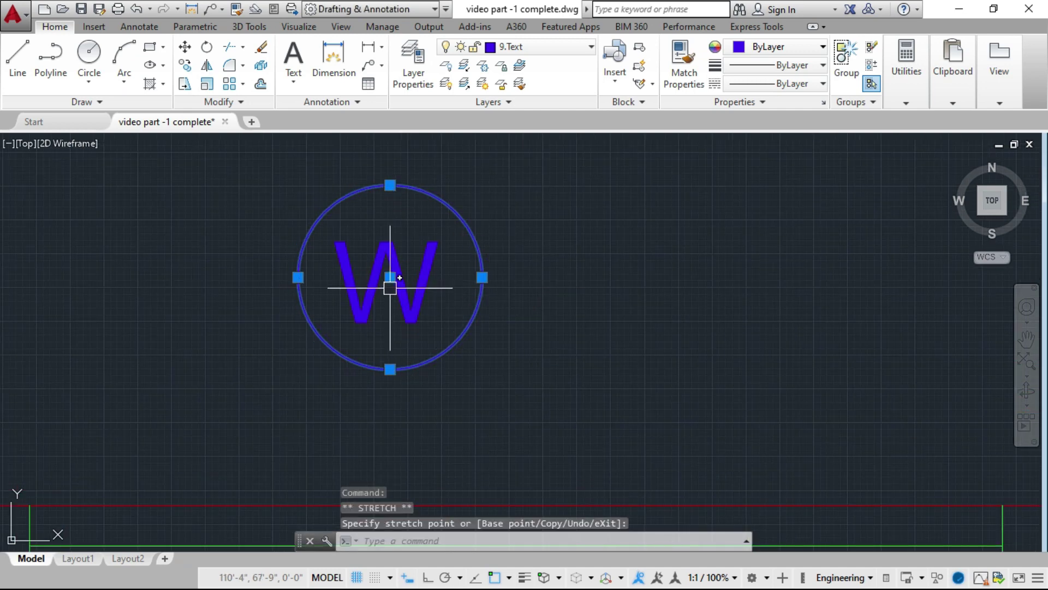
key("Escape")
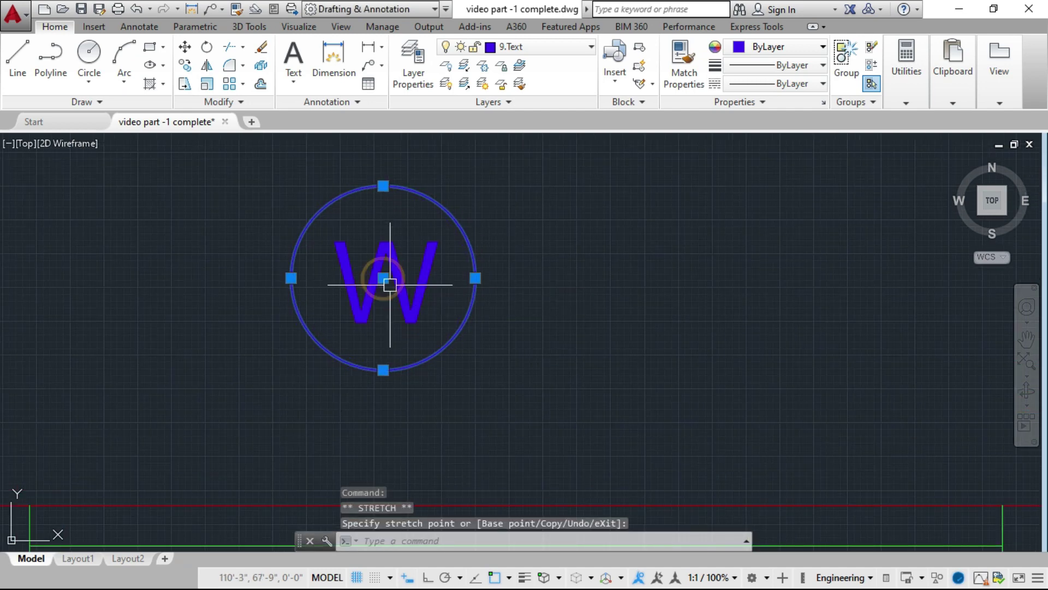
key("Escape")
key("Escape")
Move the W and its circle together by the circle's centre so the circle rests on the outer wall line above the window
scroll(386, 300, "down", 6)
scroll(390, 306, "up", 5)
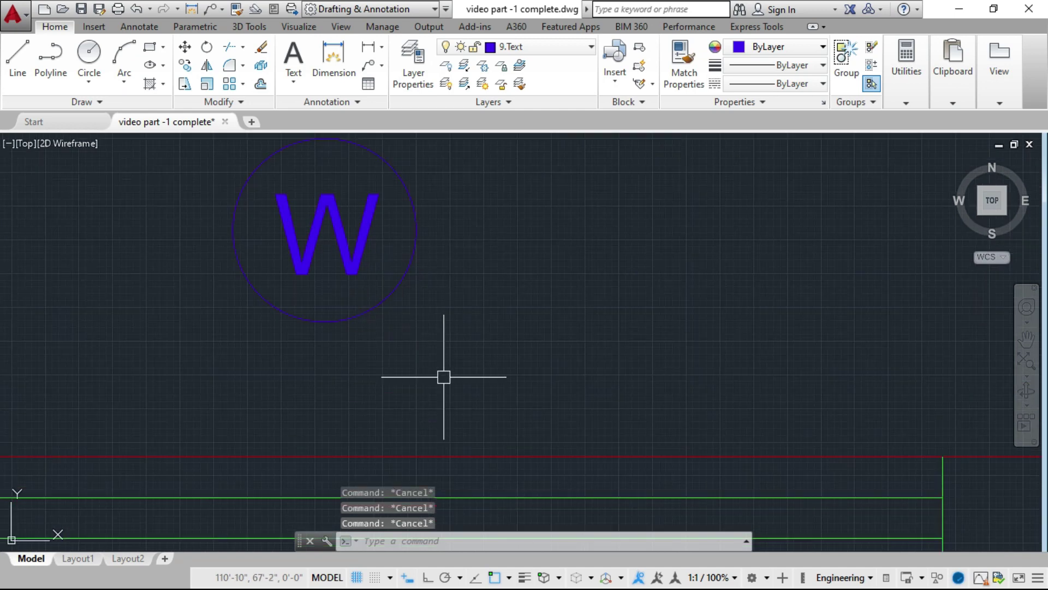
scroll(439, 376, "down", 2)
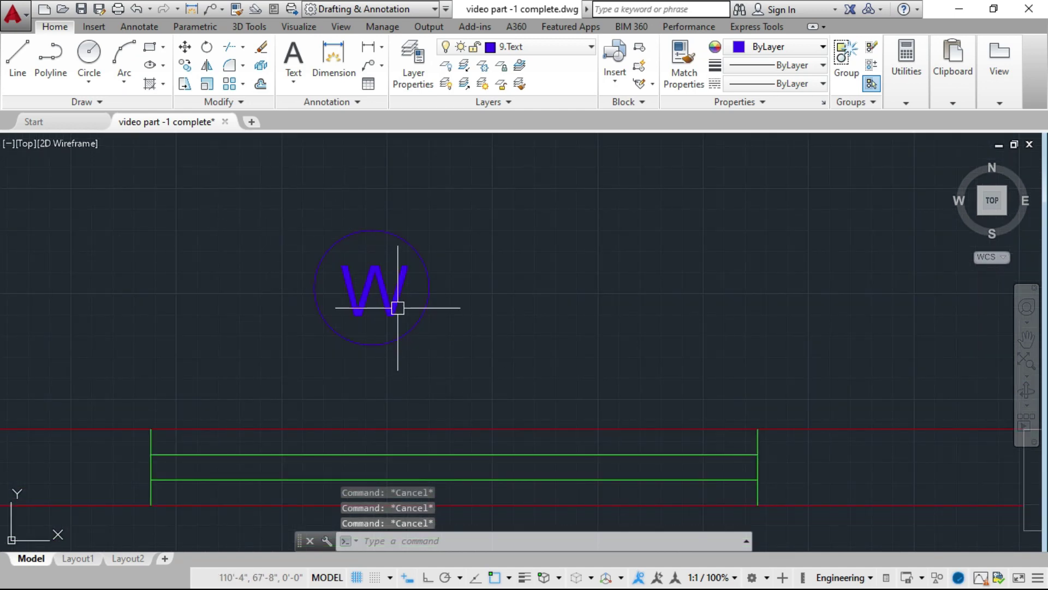
left_click(280, 215)
left_click(436, 332)
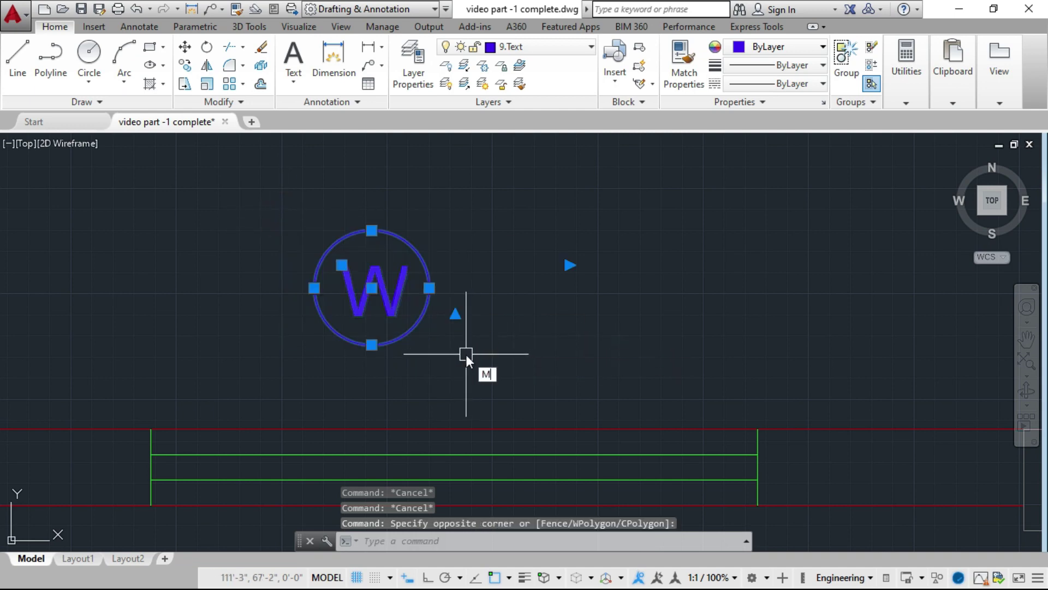
type("M")
key("Return")
left_click(370, 289)
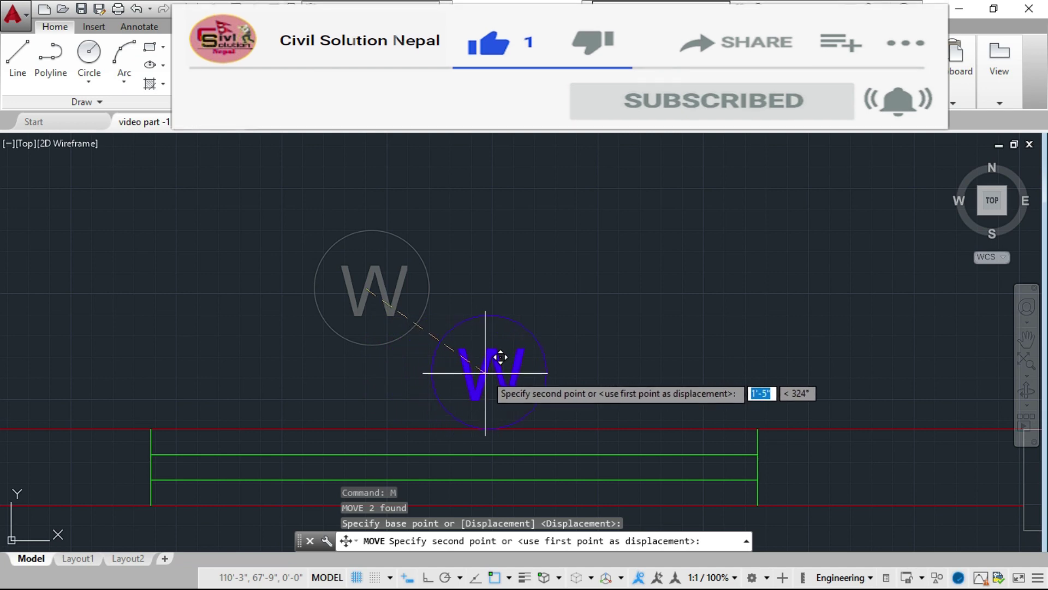
left_click(486, 373)
Copy the circled W by its centre and place a copy just above the kitchen's upper window
scroll(393, 375, "down", 2)
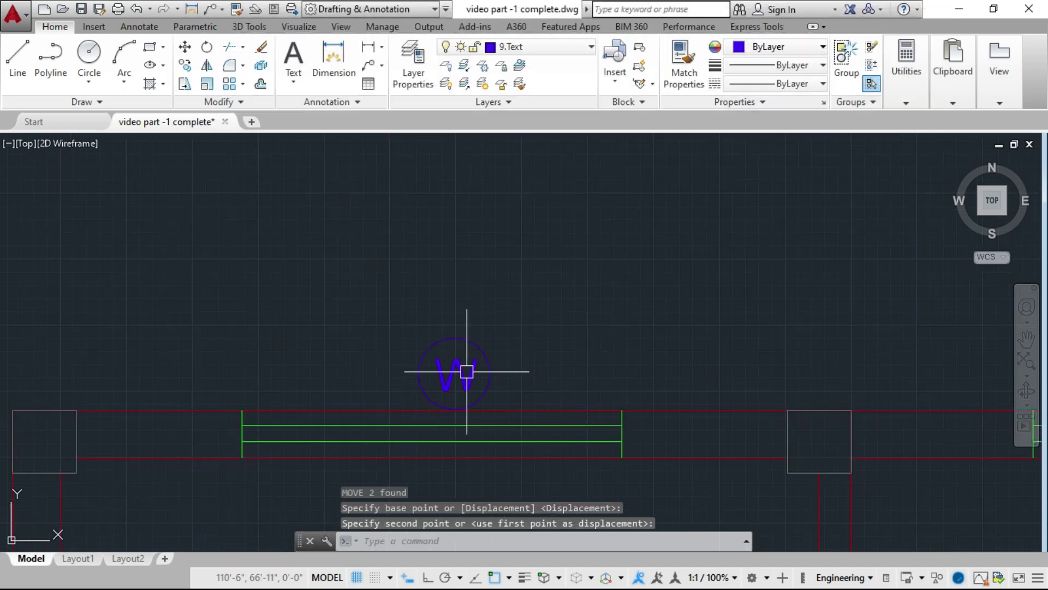
left_click(511, 384)
left_click(462, 375)
scroll(461, 375, "up", 2)
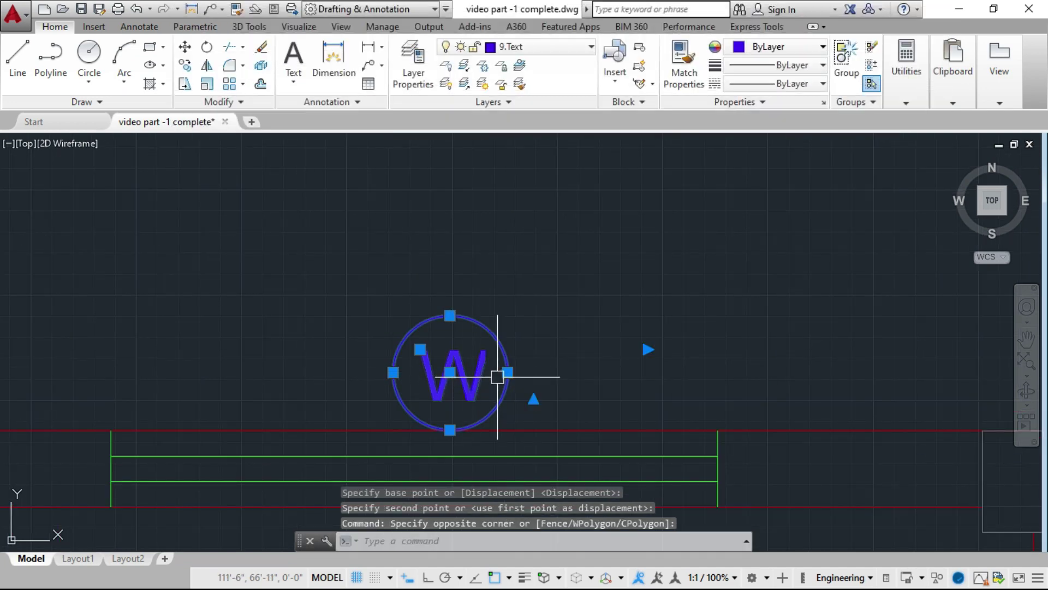
type("CO")
key("Return")
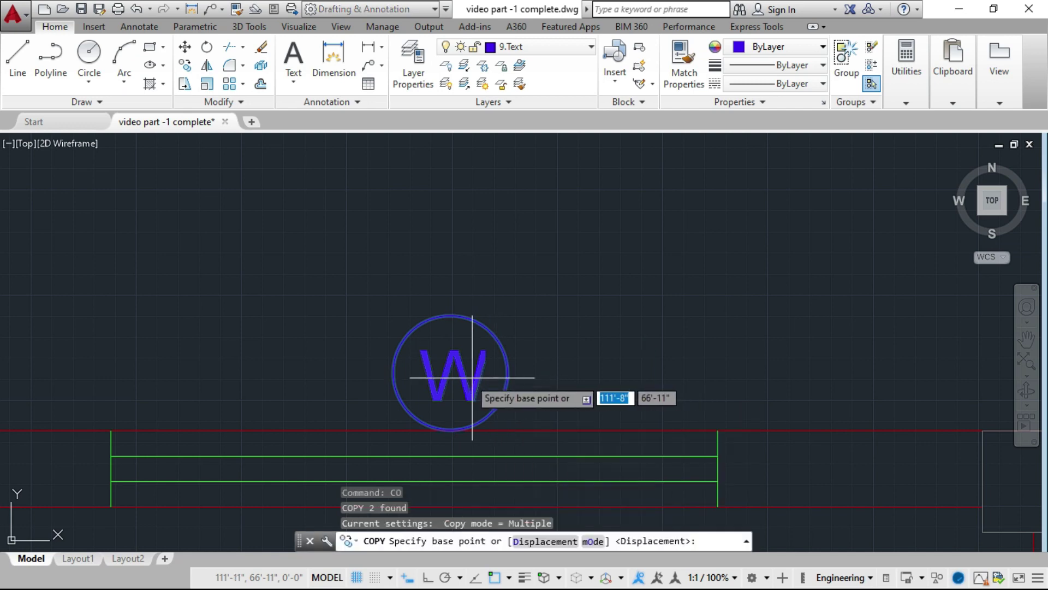
left_click(452, 374)
scroll(417, 317, "down", 5)
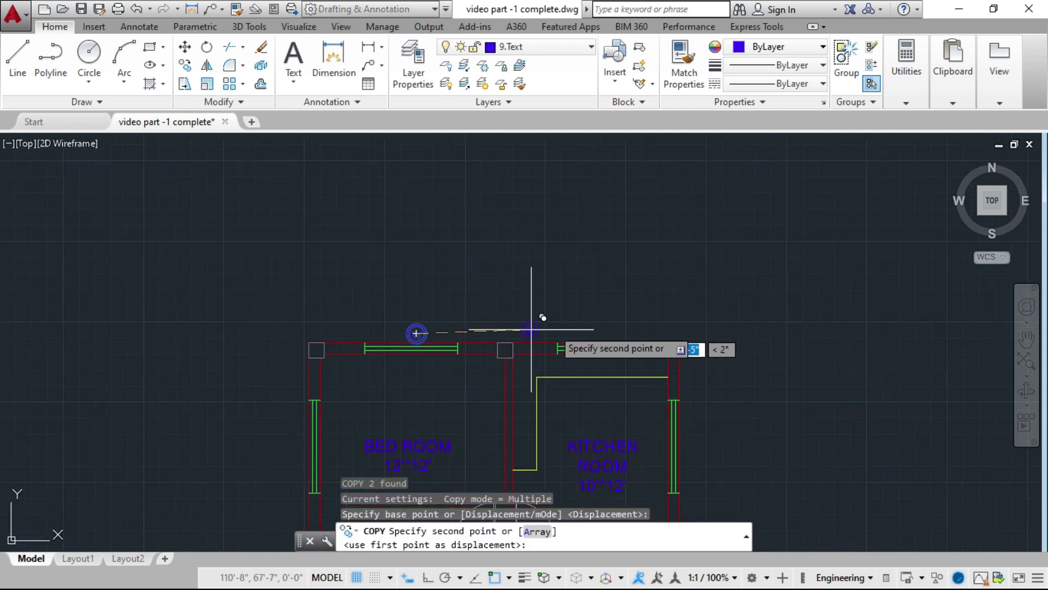
scroll(649, 327, "up", 4)
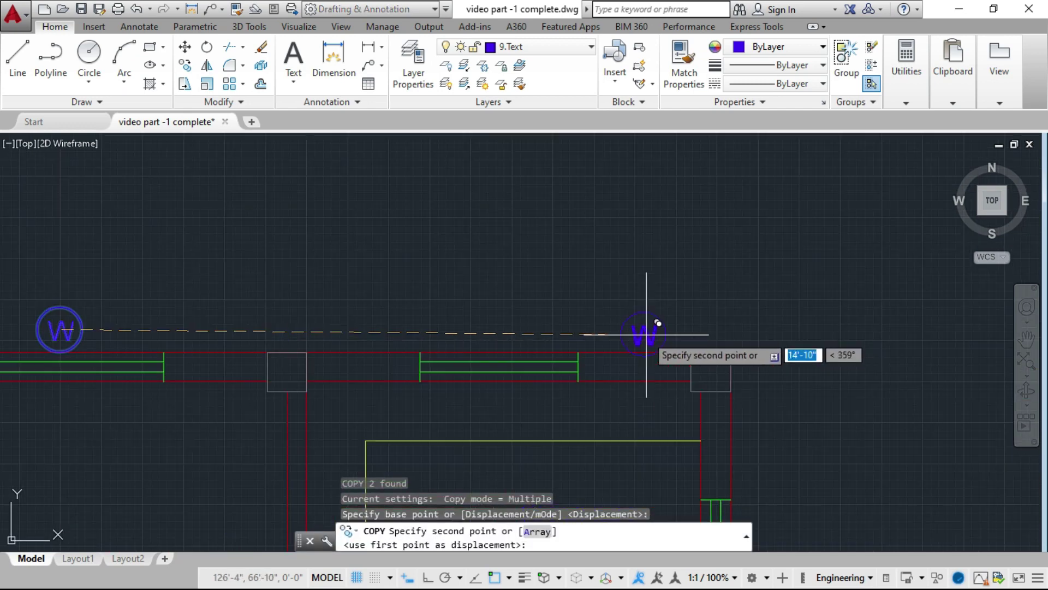
left_click(513, 327)
Place further copies of the circled W outside the kitchen's and living room's side windows and below the window beside the double door
scroll(574, 398, "down", 2)
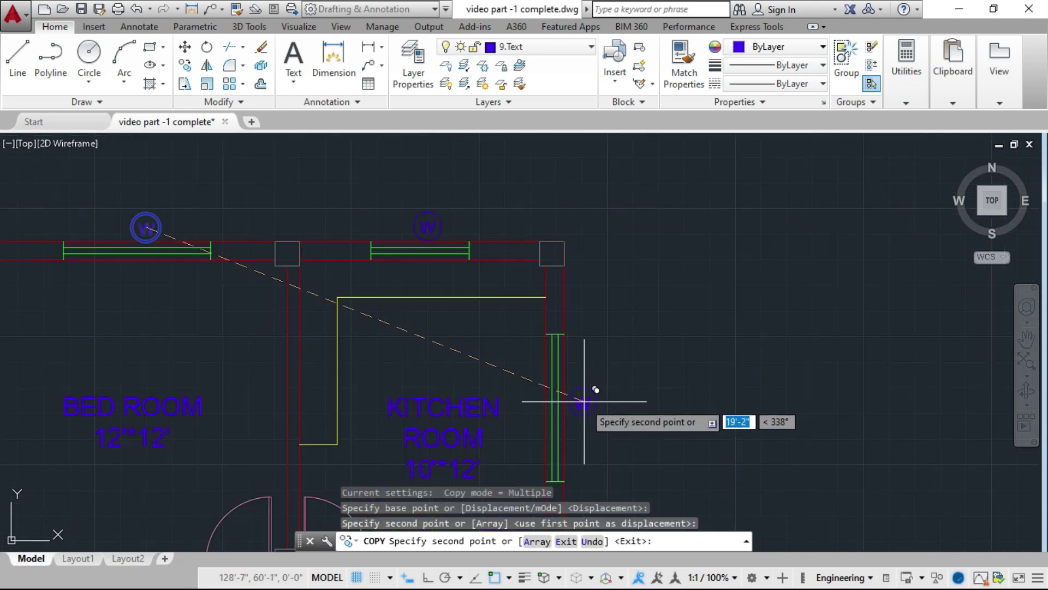
left_click(583, 401)
scroll(539, 428, "down", 3)
scroll(515, 288, "up", 3)
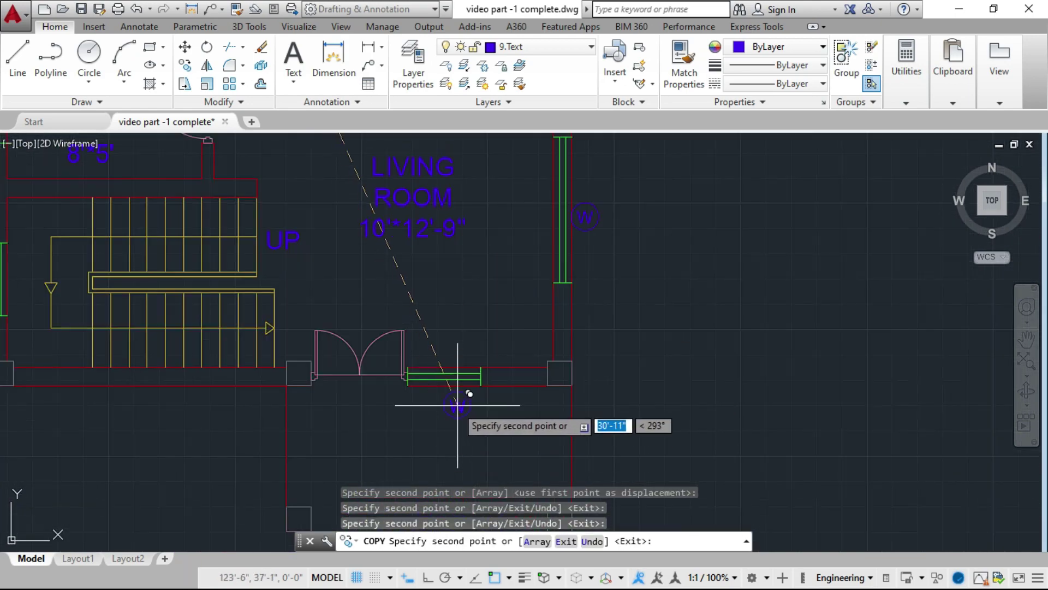
left_click(458, 405)
Place further copies of the circled W at the double door, the staircase and toilet windows, and the toilet, bedroom and kitchen doors
scroll(351, 398, "down", 3)
scroll(188, 334, "up", 3)
scroll(340, 363, "down", 3)
scroll(335, 302, "up", 3)
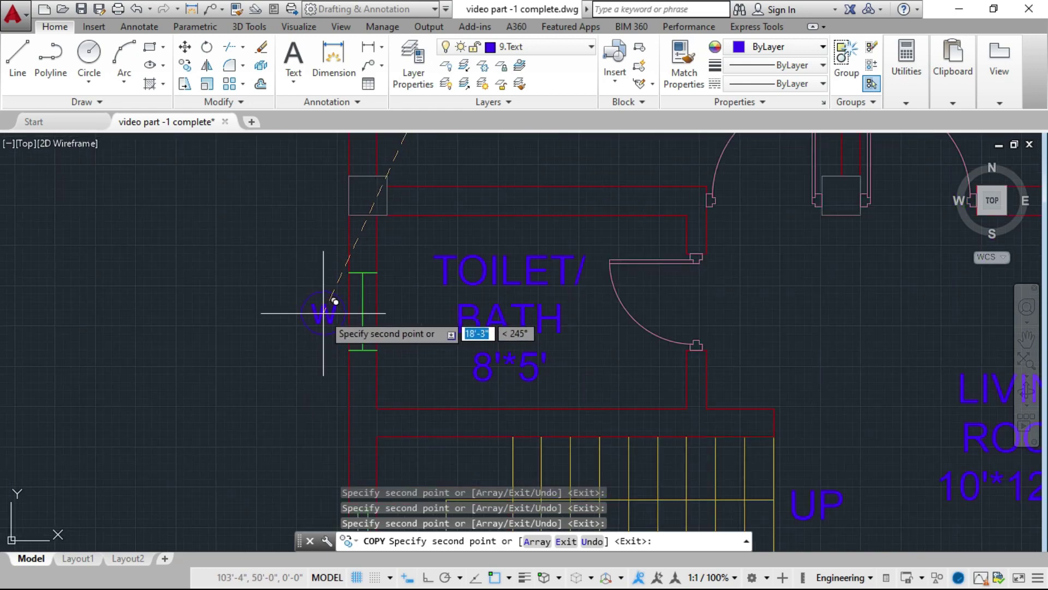
scroll(323, 312, "down", 3)
scroll(561, 346, "up", 3)
key("Escape")
scroll(440, 367, "down", 5)
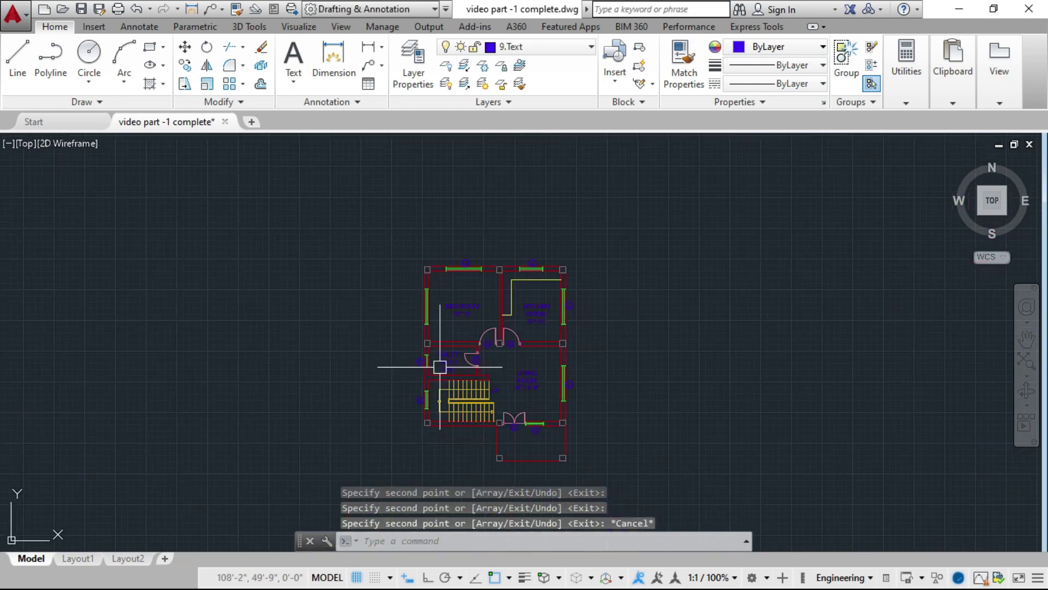
Copy the circled W above the bedroom's upper window by its centre and place a copy outside the bedroom's side window
scroll(469, 369, "up", 4)
scroll(339, 393, "down", 4)
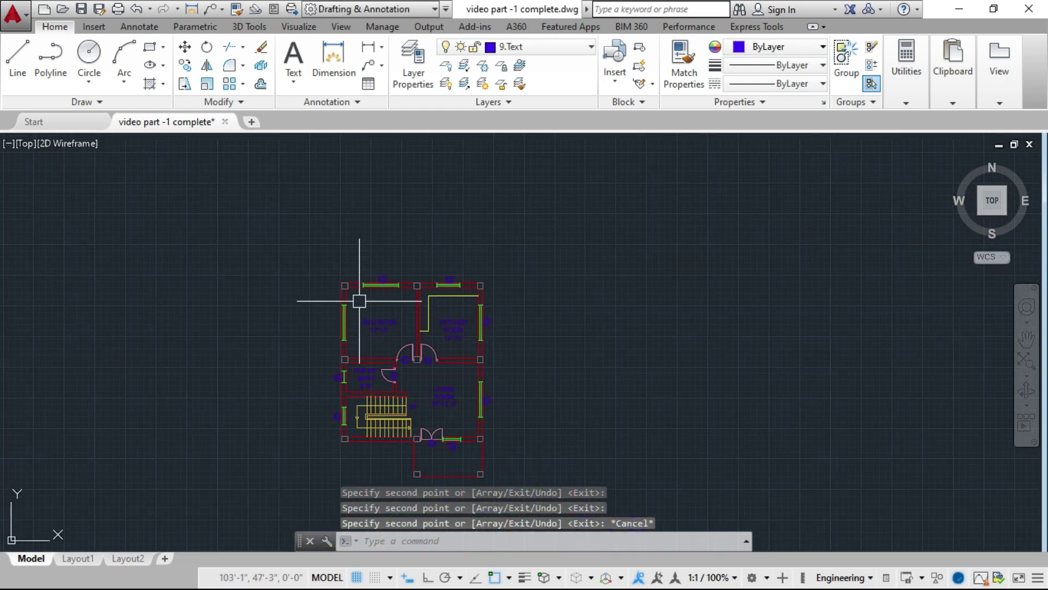
scroll(382, 270, "up", 4)
scroll(363, 316, "down", 3)
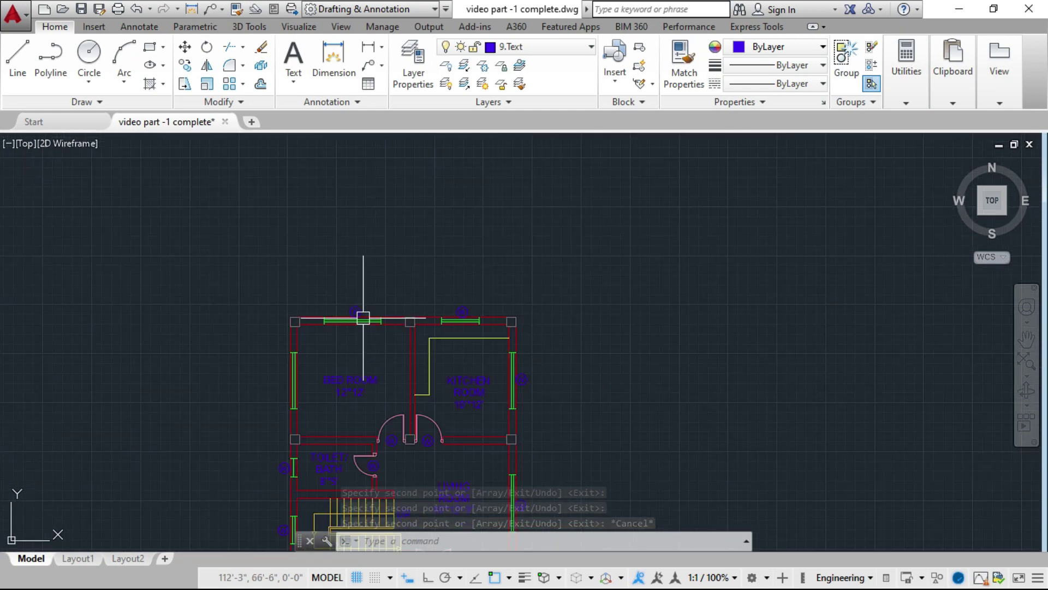
scroll(296, 446, "up", 4)
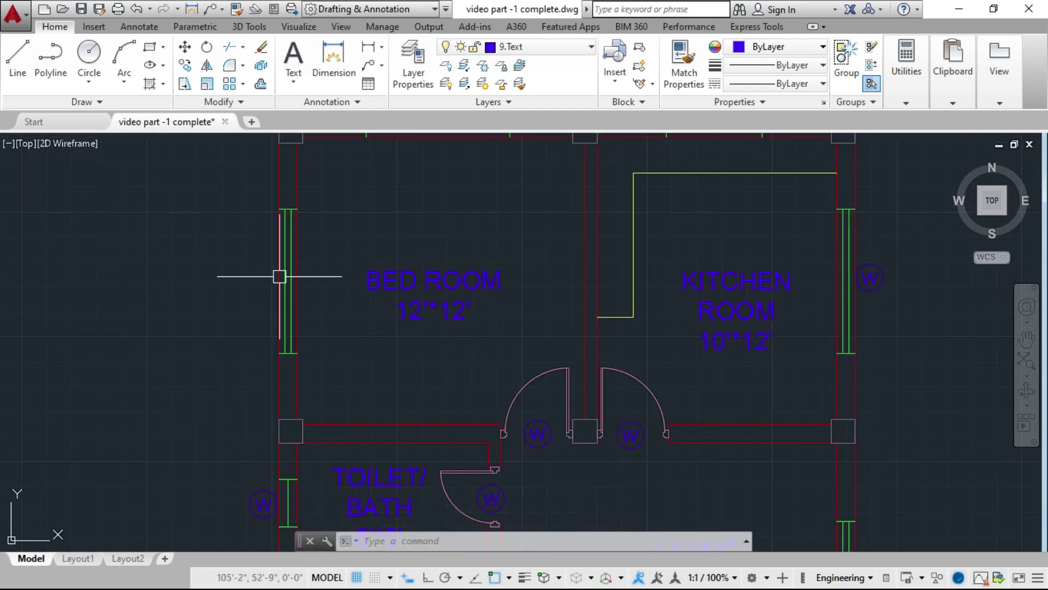
scroll(347, 257, "down", 4)
scroll(409, 349, "up", 6)
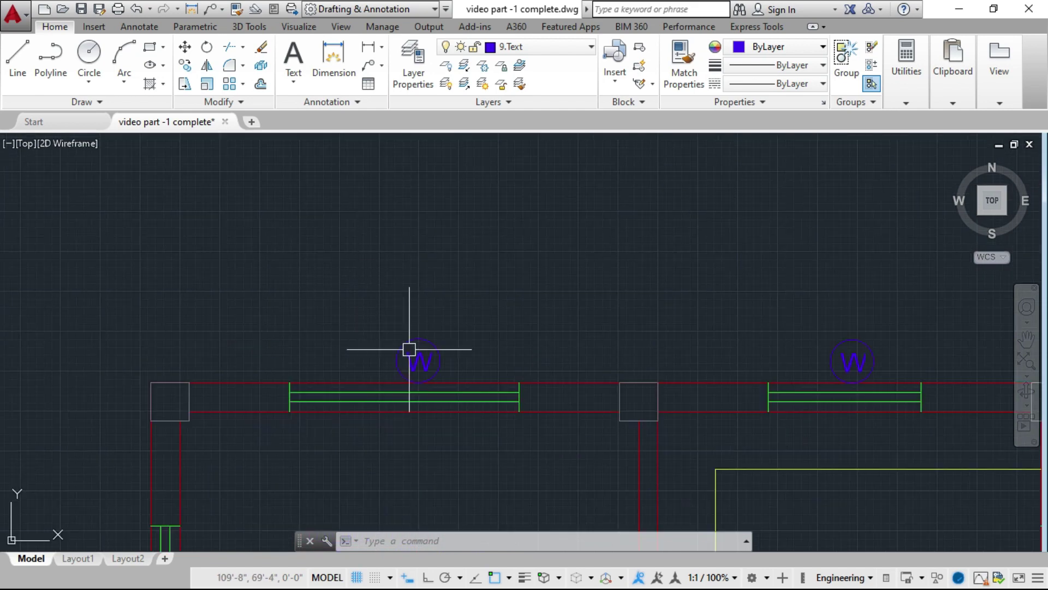
left_click(449, 360)
left_click(368, 297)
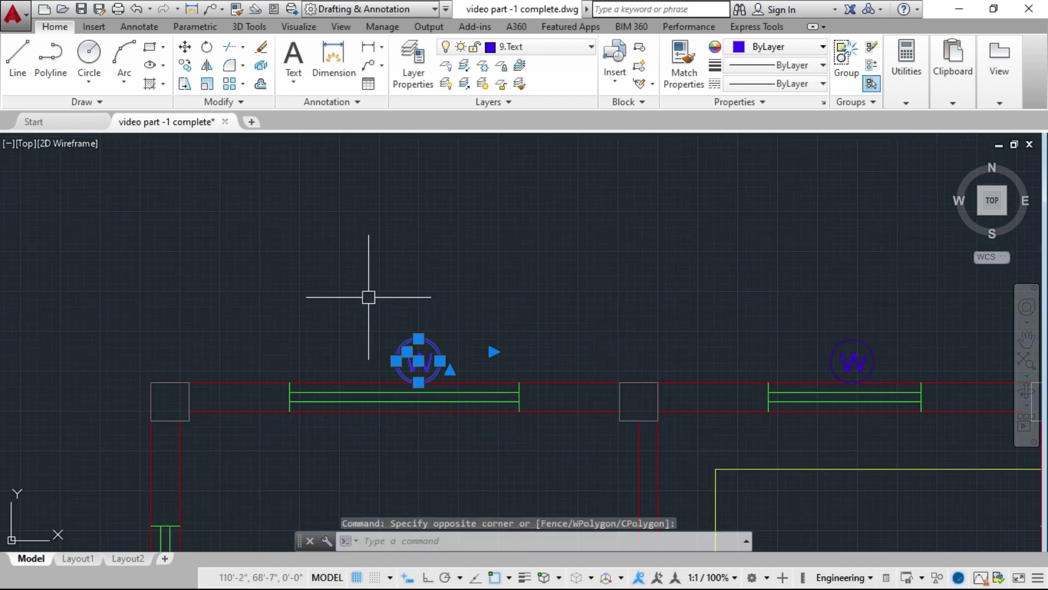
type("co")
key("Return")
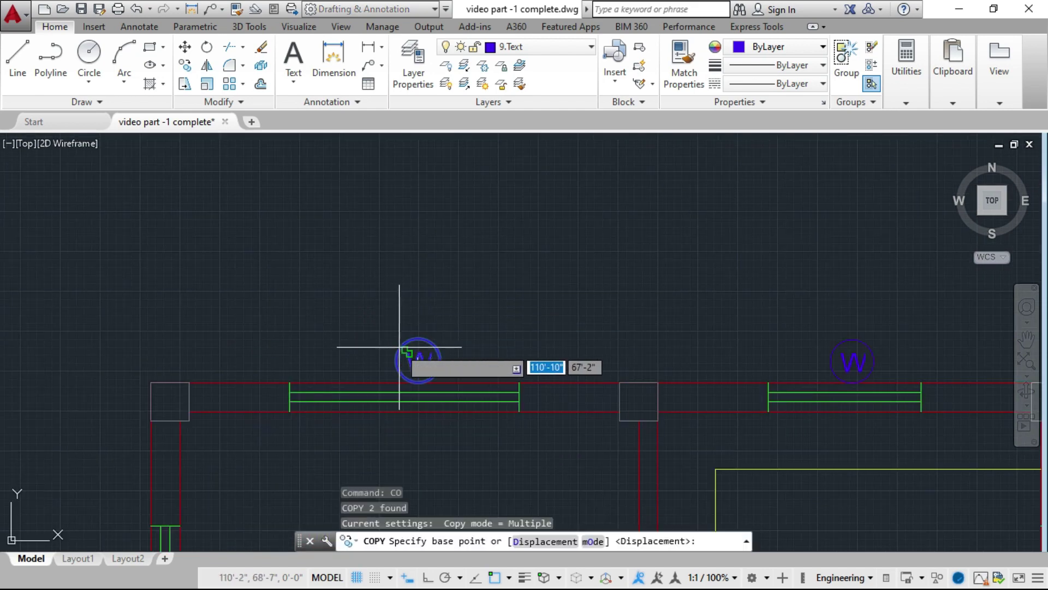
left_click(418, 360)
scroll(418, 360, "down", 3)
scroll(351, 382, "up", 5)
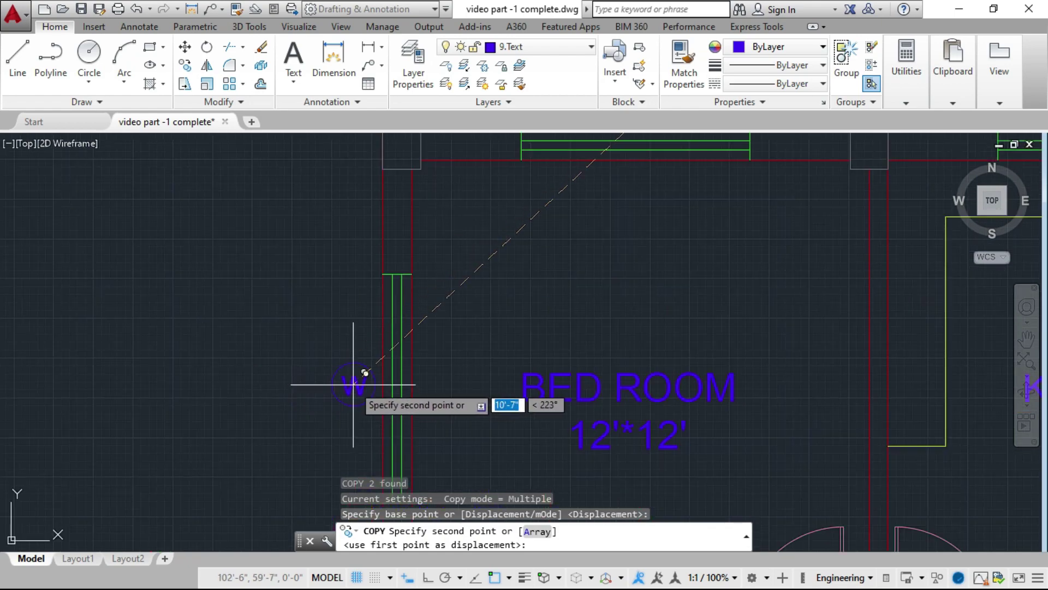
left_click(355, 404)
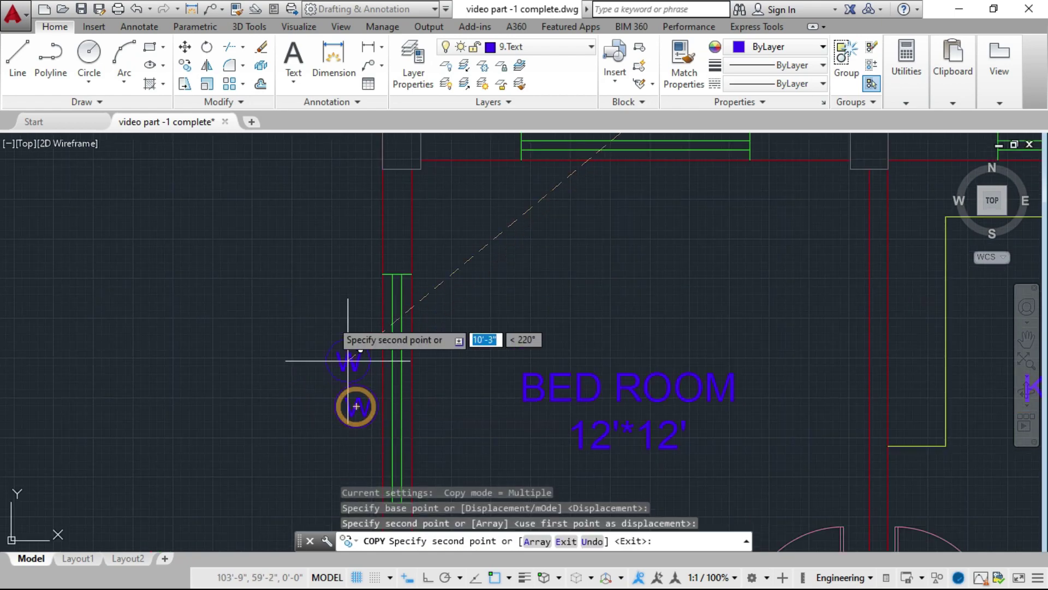
key("Escape")
key("Escape")
scroll(290, 368, "down", 3)
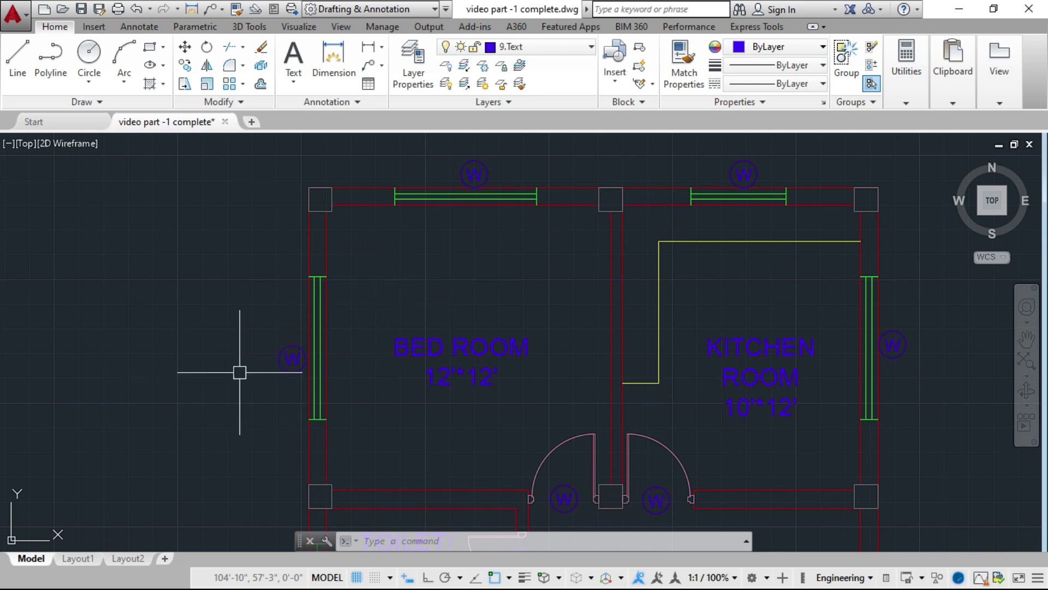
Undo the last text edit on the window tags
scroll(288, 345, "up", 2)
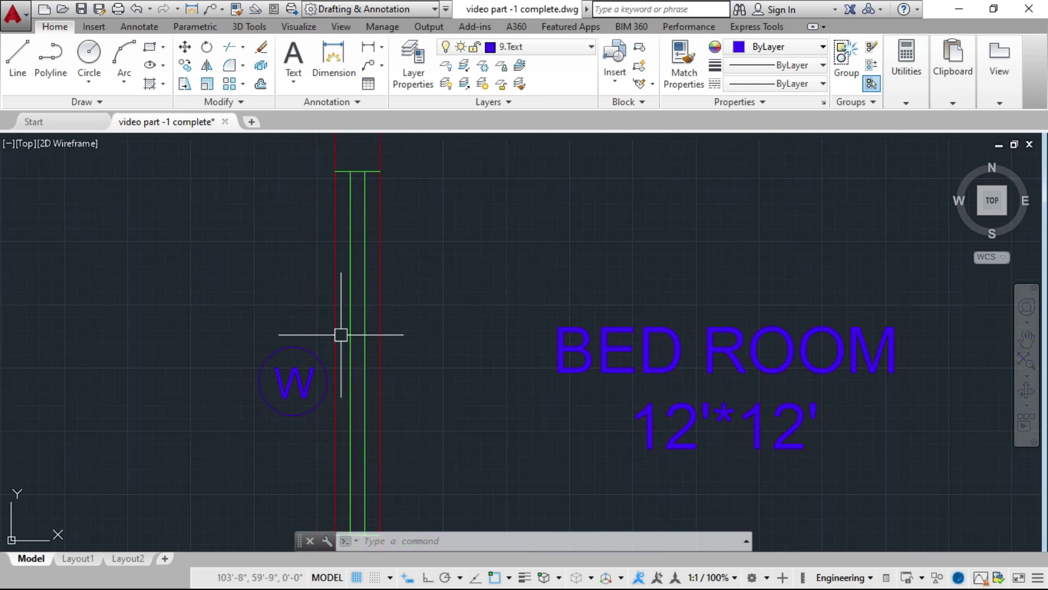
scroll(341, 334, "down", 3)
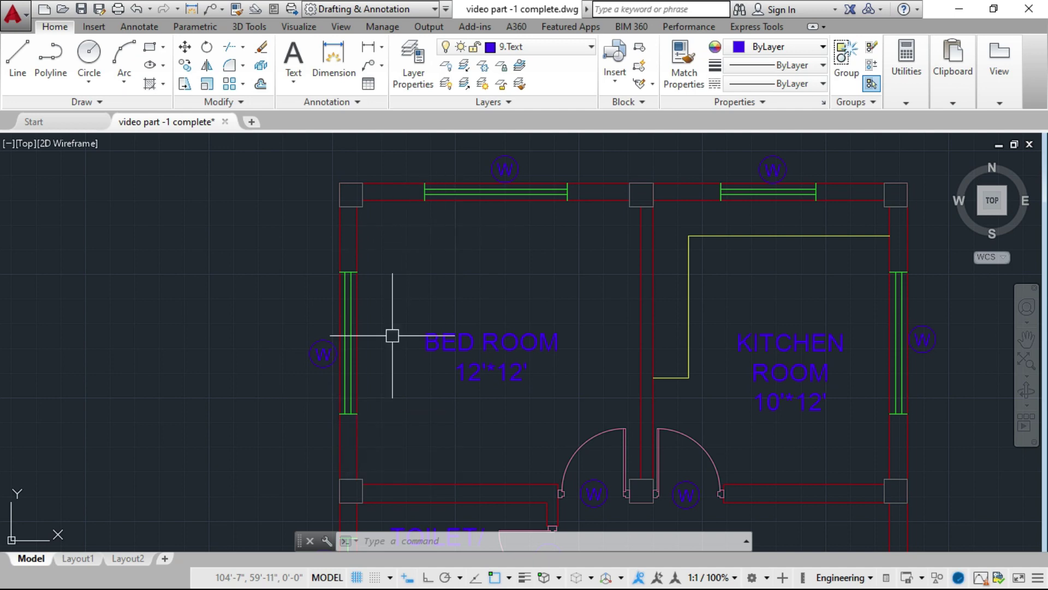
scroll(363, 304, "down", 2)
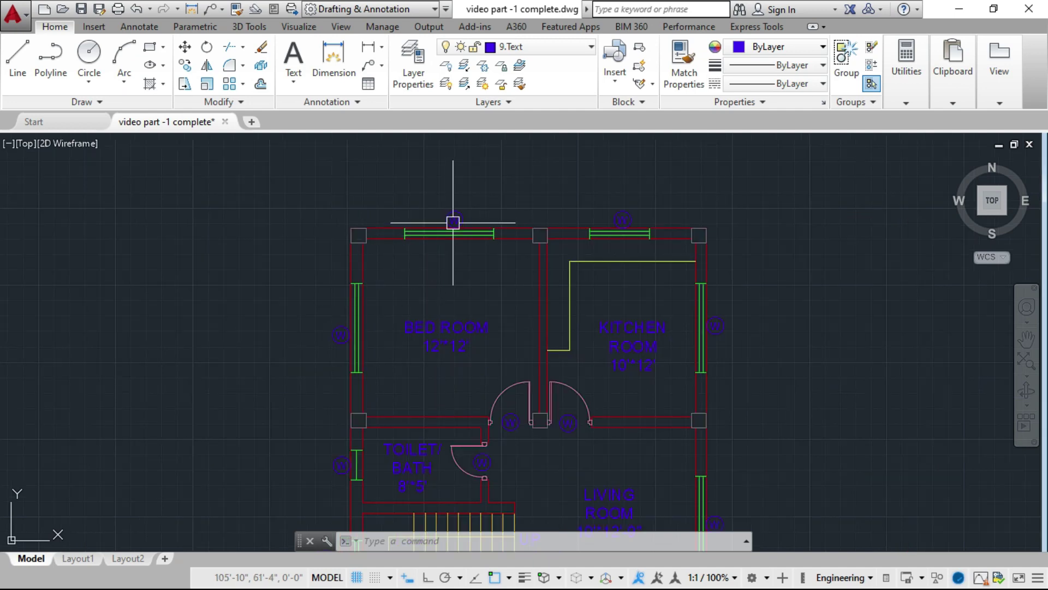
scroll(460, 213, "up", 2)
scroll(459, 222, "up", 5)
scroll(409, 235, "down", 5)
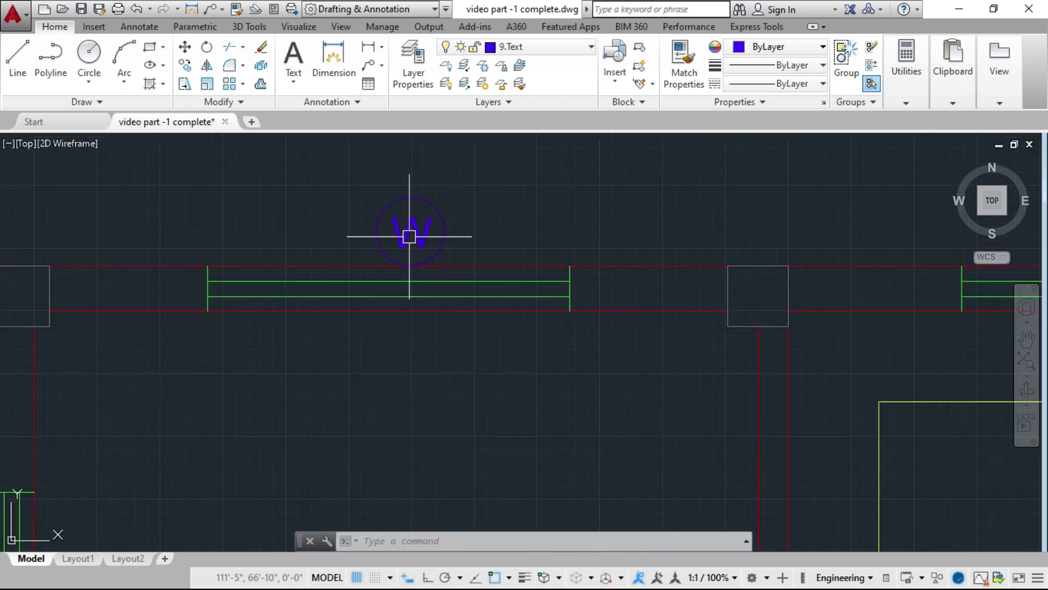
key("ctrl+z")
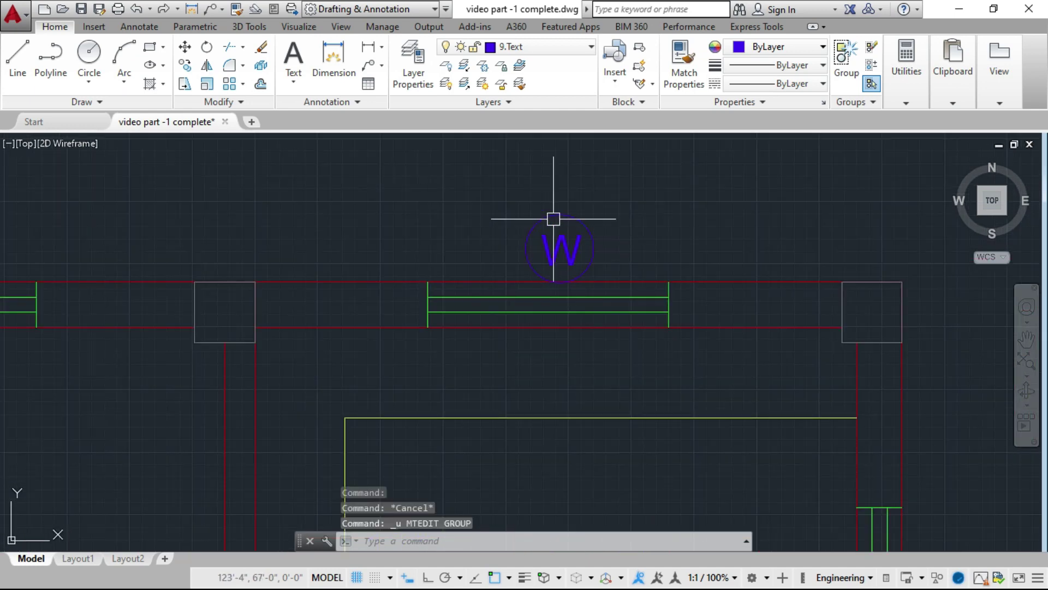
Change the tag above the kitchen's upper window to W1 and shift the text so it fits inside its circle
scroll(562, 249, "down", 3)
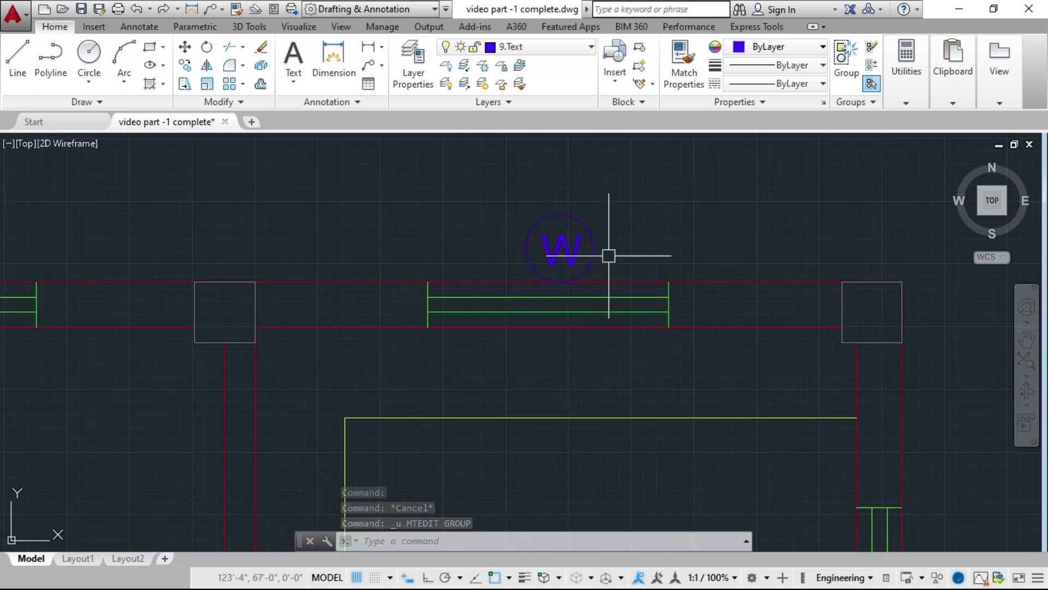
scroll(571, 237, "up", 4)
double_click(601, 257)
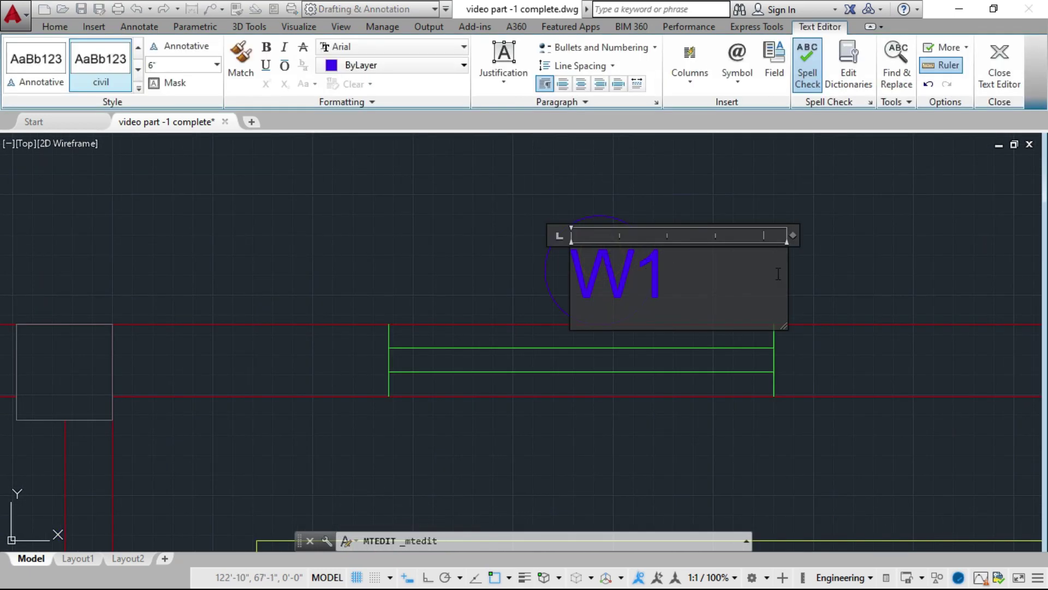
left_click(859, 270)
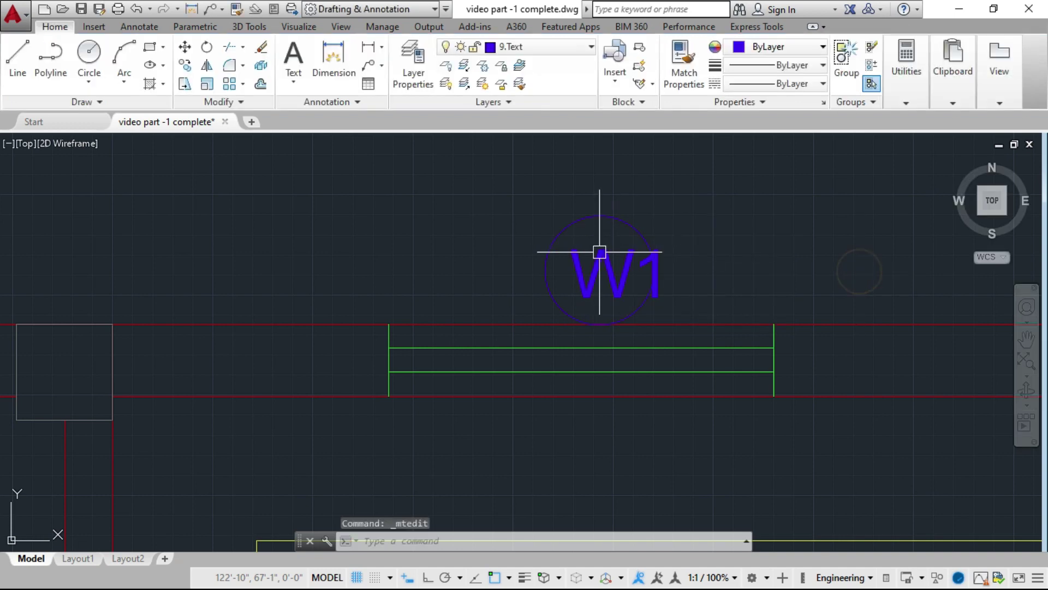
left_click(570, 249)
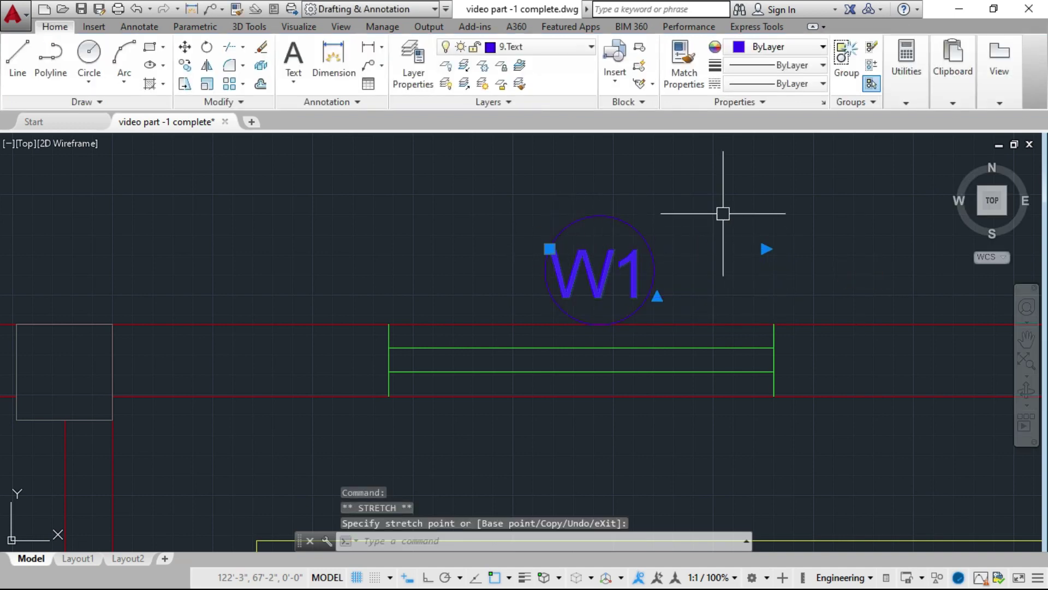
key("Escape")
scroll(548, 246, "down", 2)
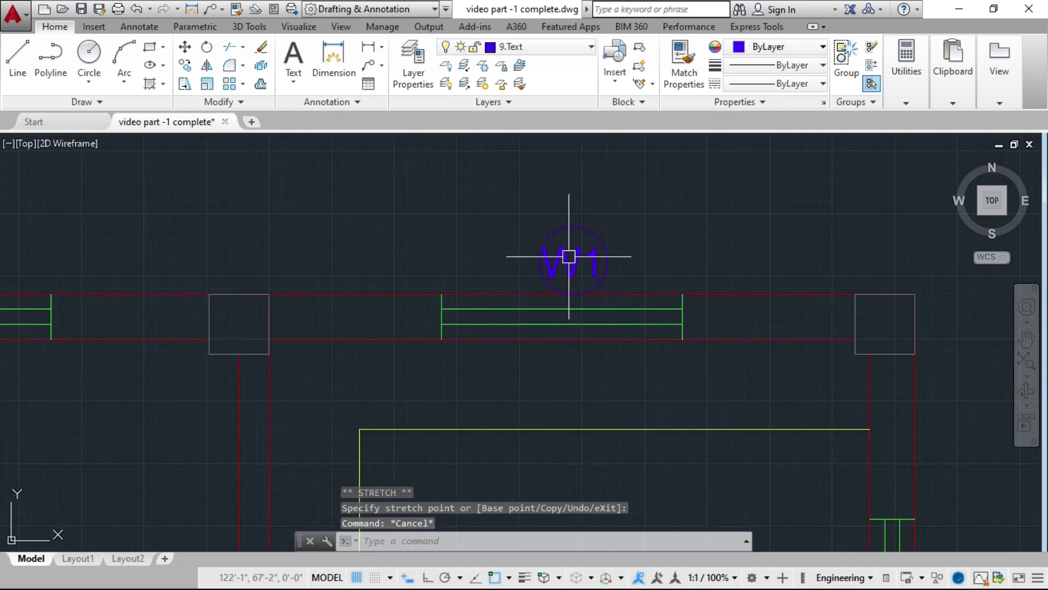
Examine the window sizes and tags along the outer wall of the kitchen and living room
scroll(529, 253, "down", 3)
scroll(584, 311, "down", 2)
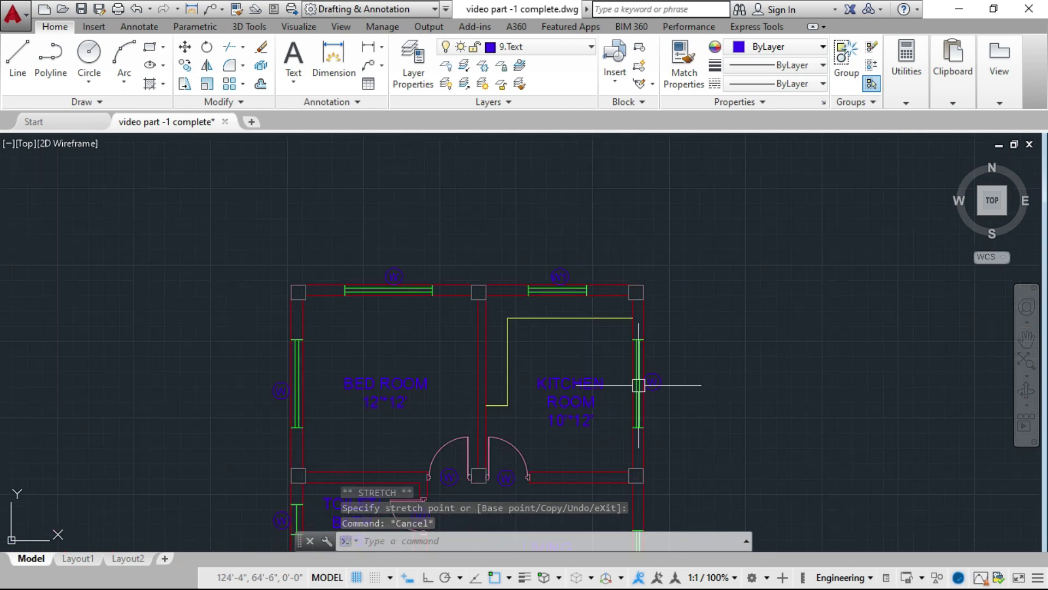
scroll(636, 382, "up", 4)
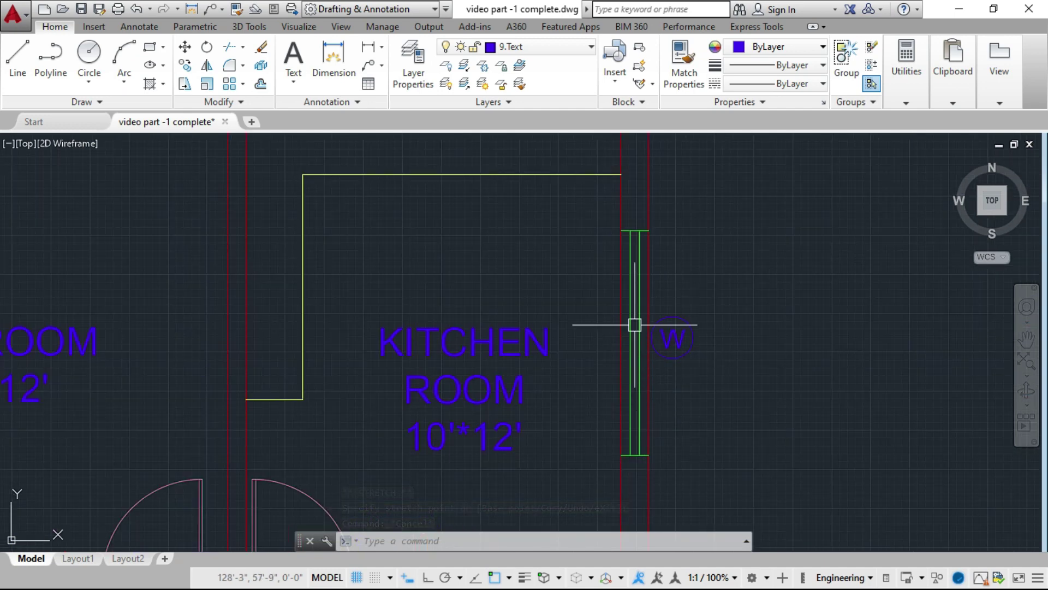
scroll(632, 328, "down", 5)
scroll(610, 347, "down", 3)
scroll(610, 346, "up", 4)
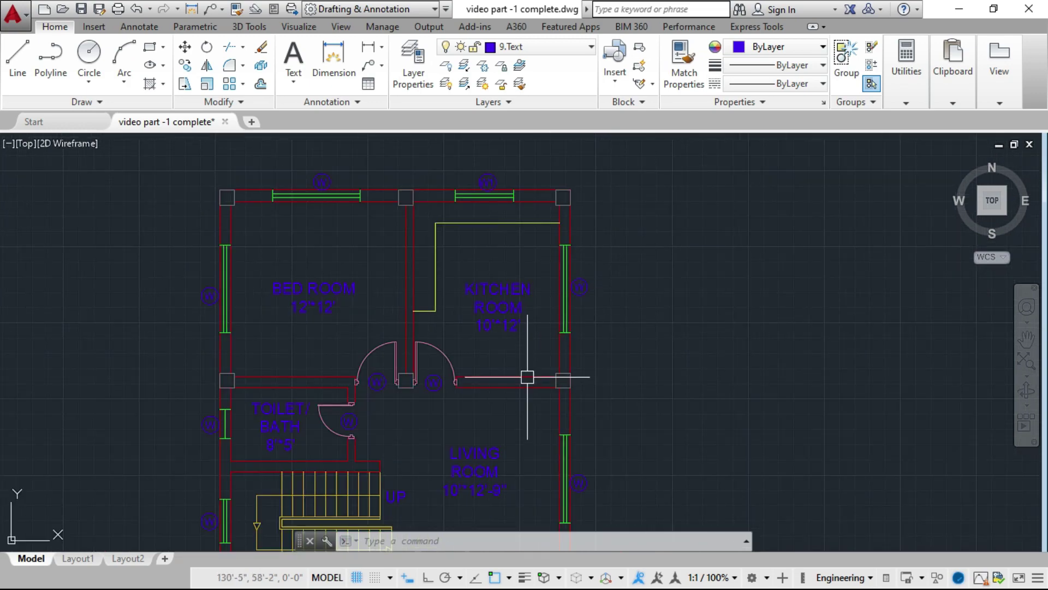
scroll(529, 377, "down", 2)
scroll(556, 442, "up", 4)
scroll(545, 426, "down", 2)
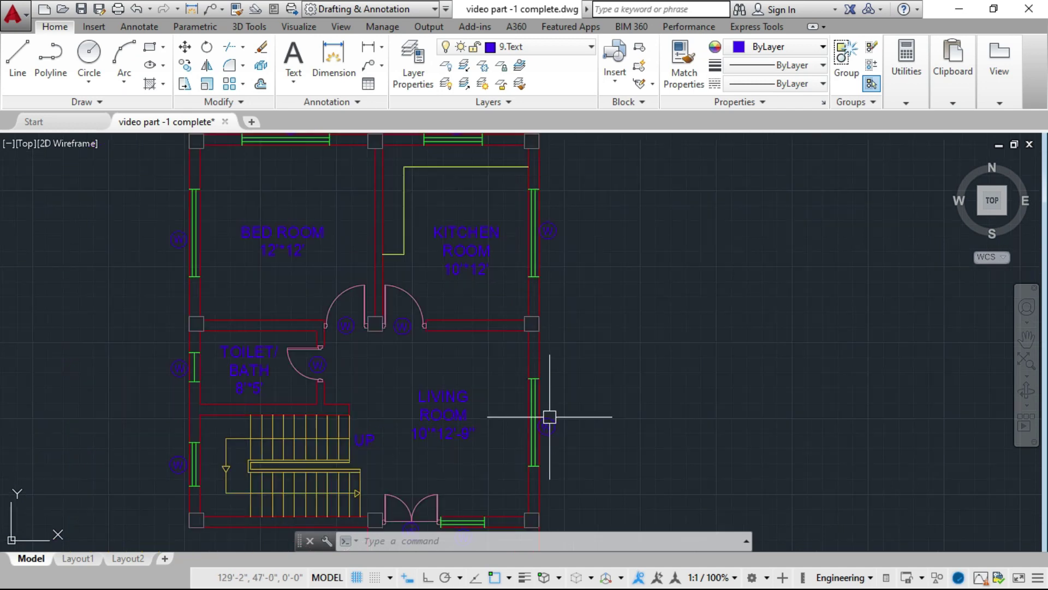
scroll(534, 410, "up", 2)
scroll(562, 368, "down", 4)
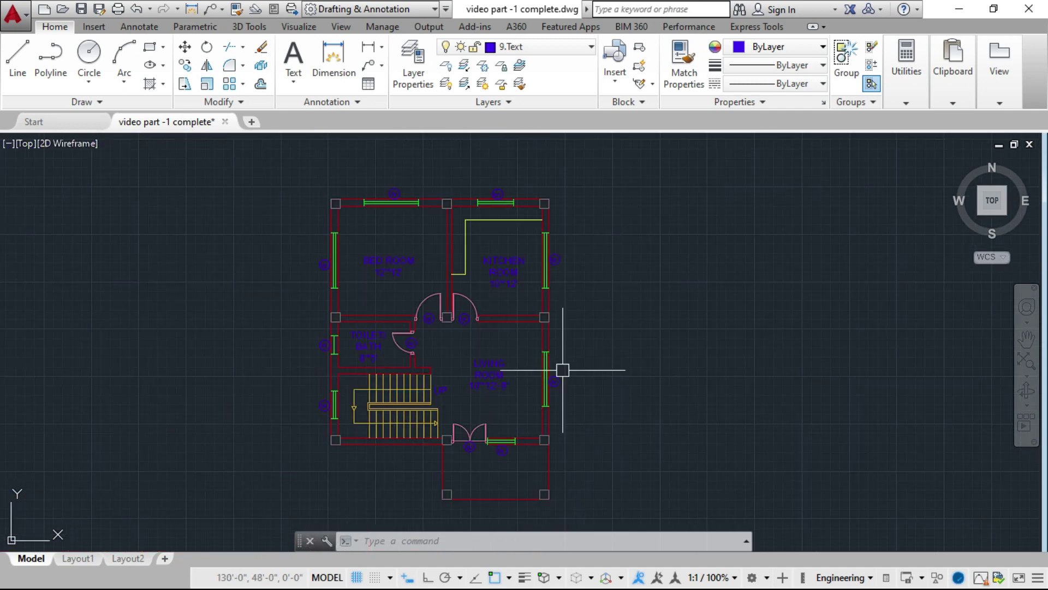
Change the tag below the window beside the double door to W2 and shift the text so it fits inside its circle
scroll(507, 452, "up", 8)
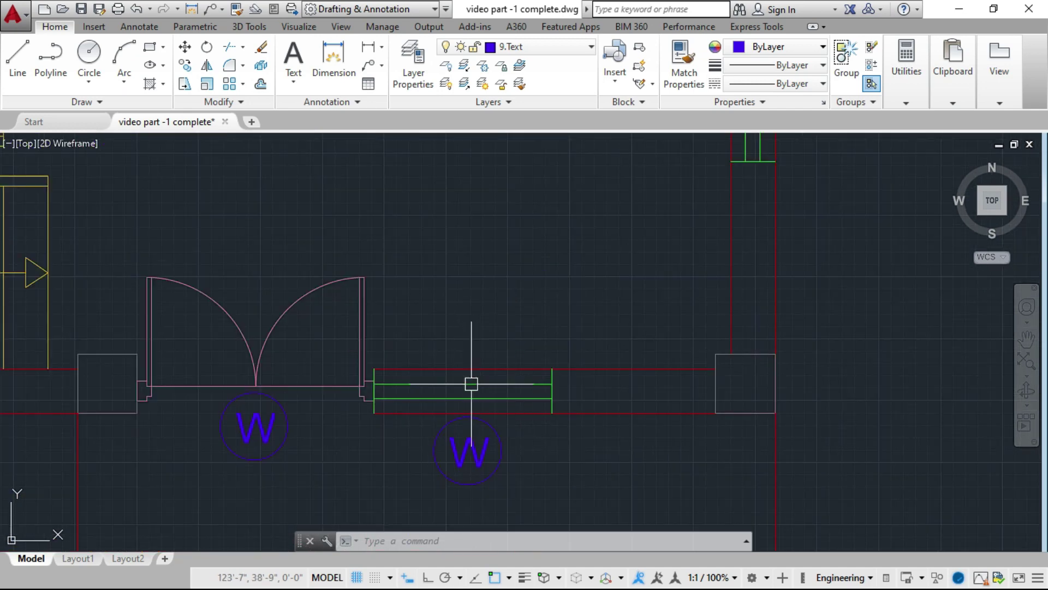
double_click(470, 448)
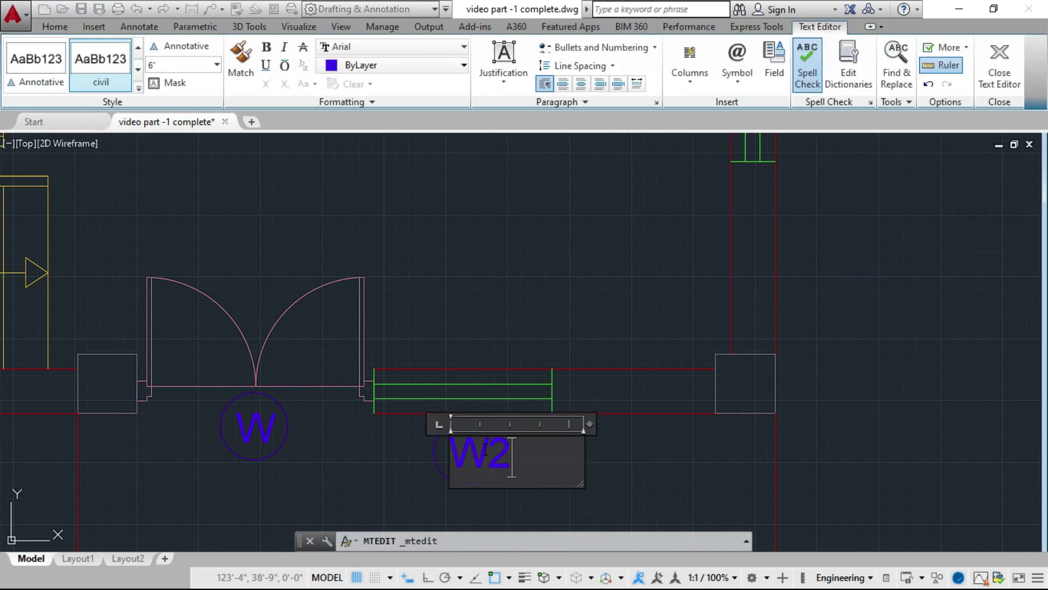
type("2")
left_click(621, 460)
scroll(621, 460, "up", 6)
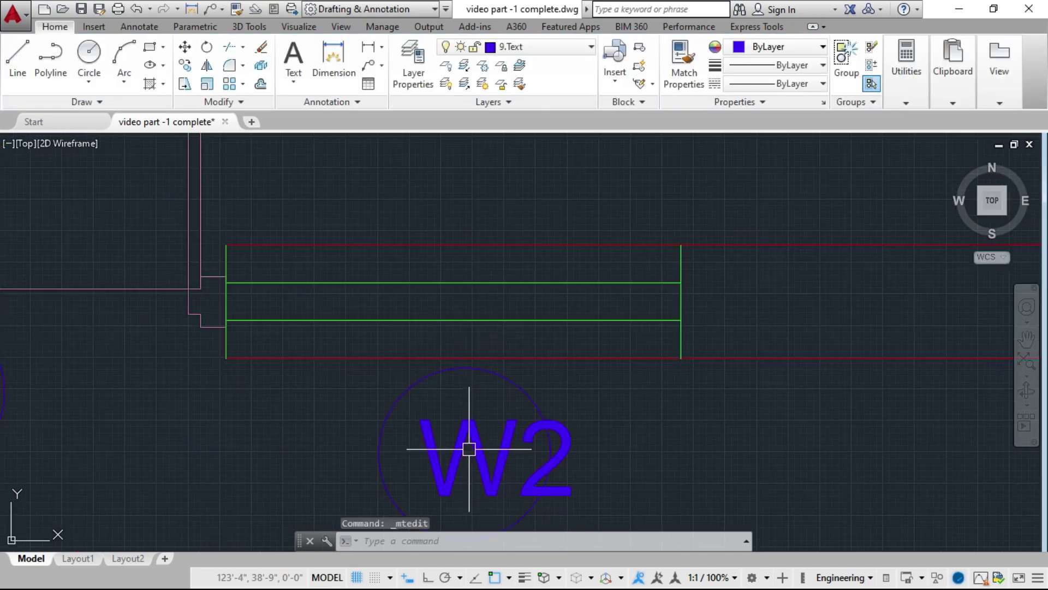
scroll(445, 437, "down", 4)
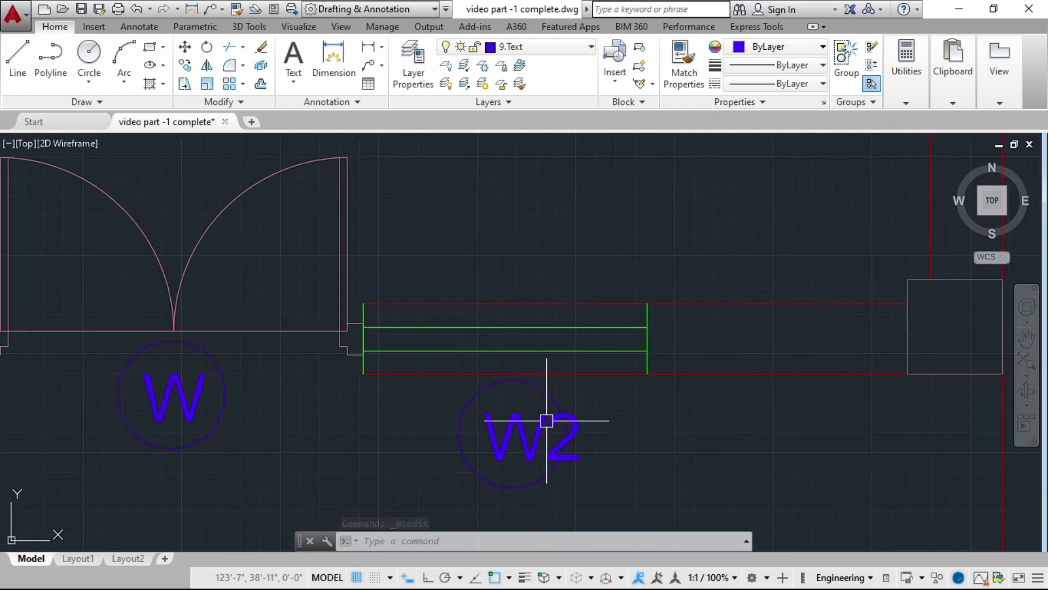
left_click(507, 430)
left_click(483, 413)
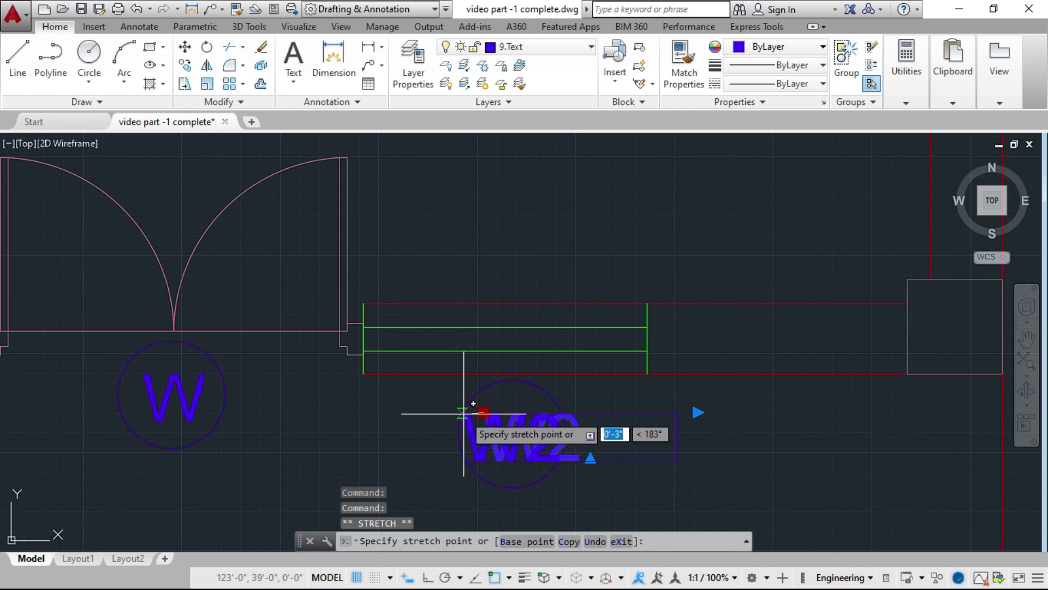
key("Escape")
key("Escape")
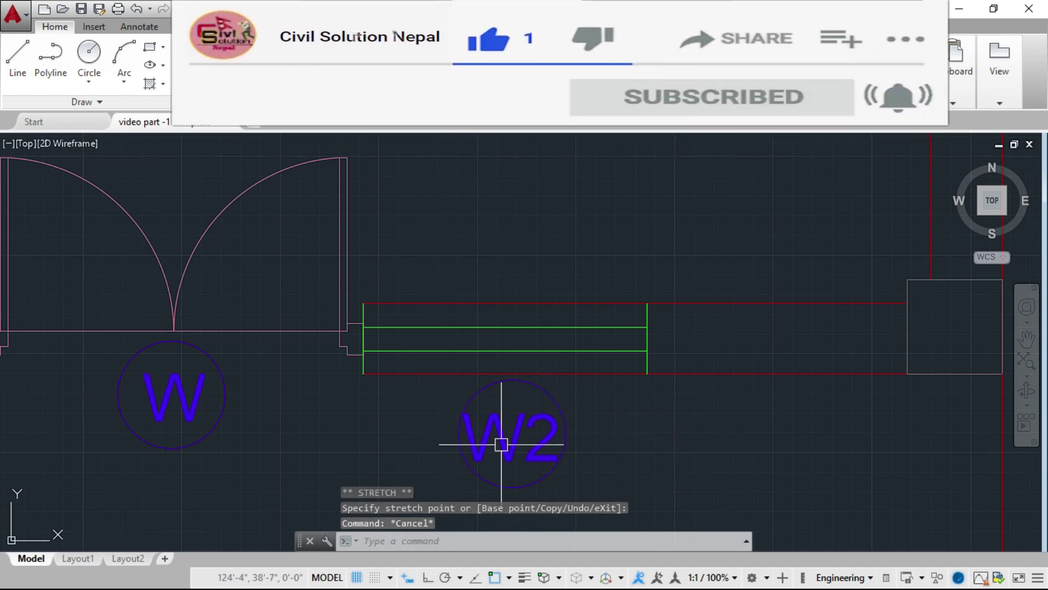
Change the tag below the double entrance door from W to MD
scroll(502, 445, "down", 3)
scroll(420, 440, "up", 2)
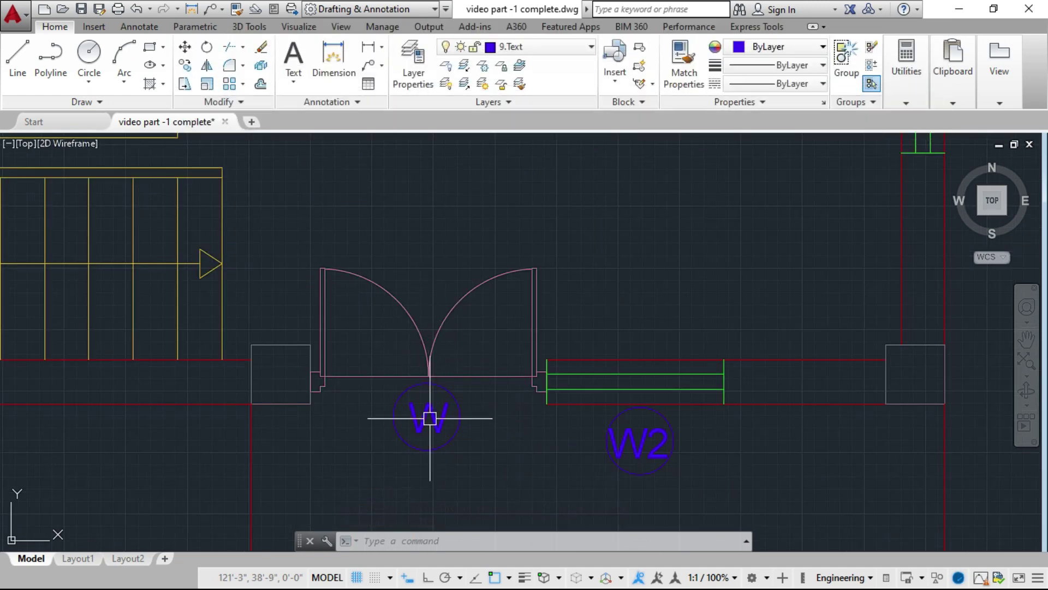
scroll(431, 415, "up", 4)
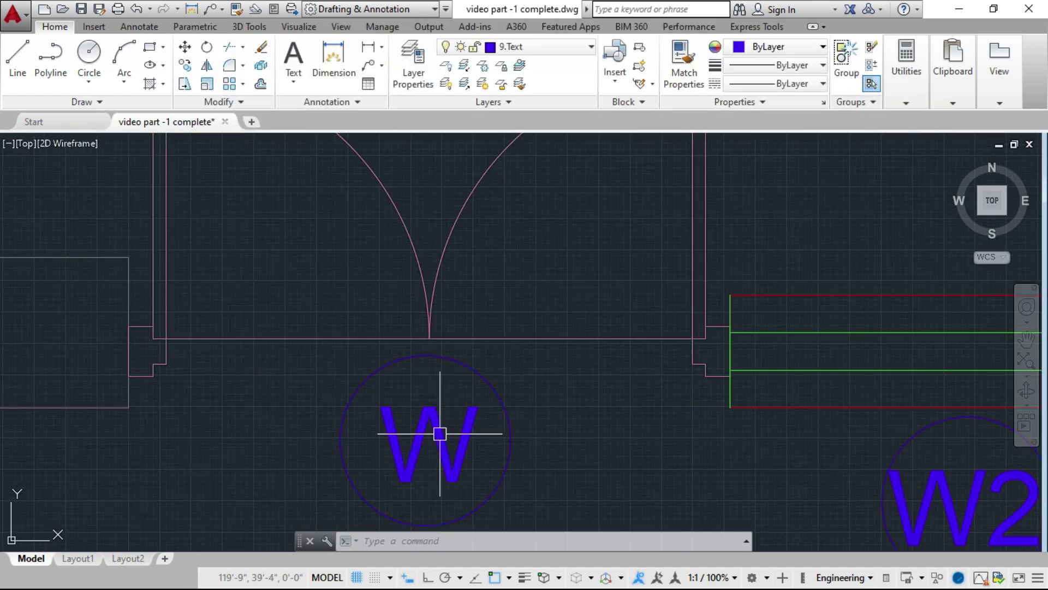
double_click(437, 429)
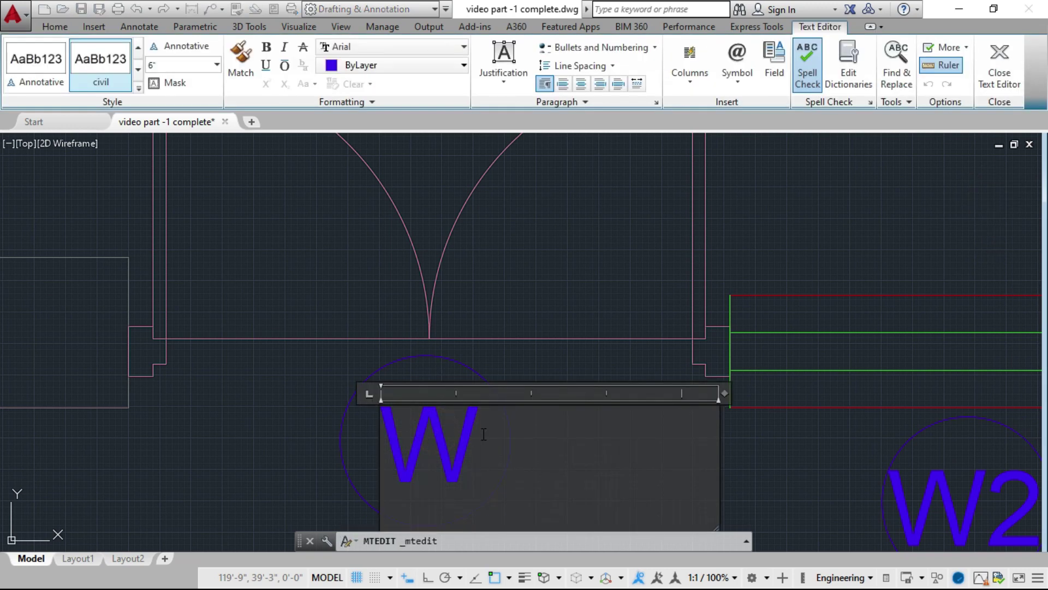
key("BackSpace")
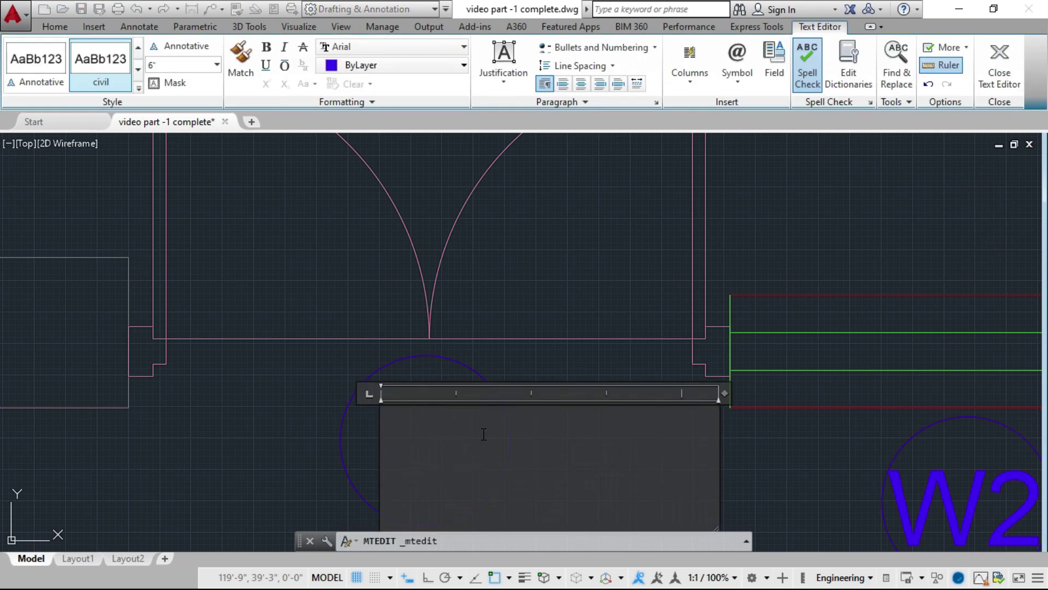
type("MD")
left_click(254, 480)
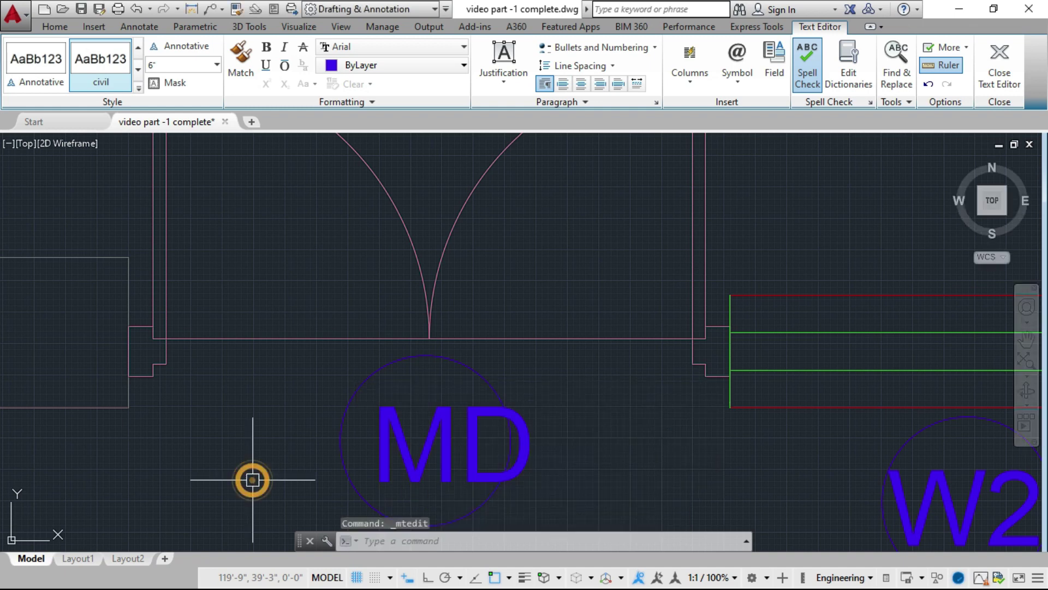
Shift the MD text to the left so it sits inside its circle below the double door
left_click(382, 428)
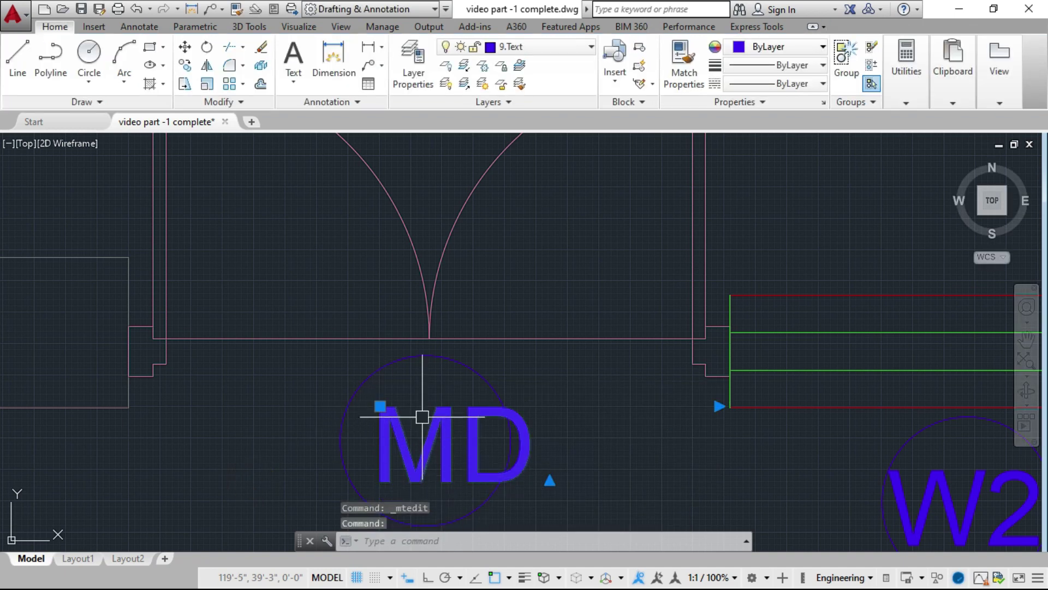
left_click(381, 406)
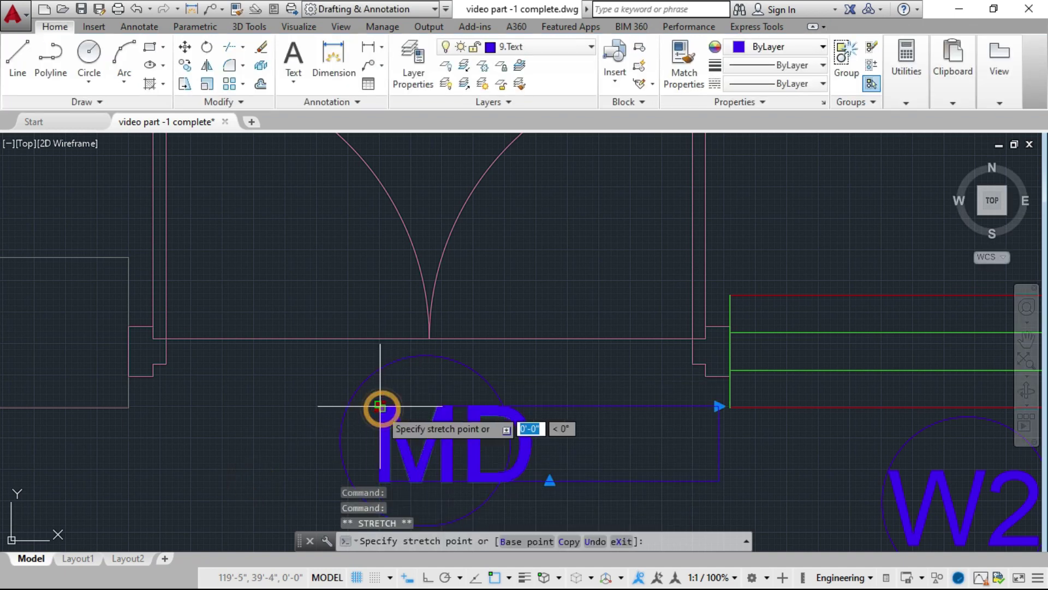
left_click(351, 404)
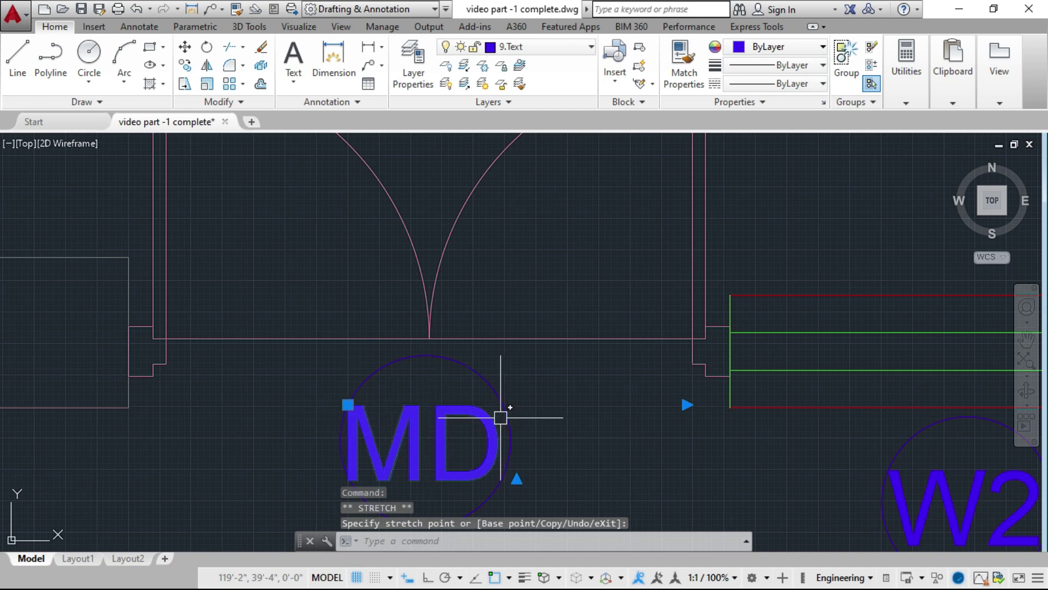
key("Escape")
key("Escape")
key("Escape")
Move the circle around the MD tag slightly up and to the left to centre it on the text
middle_click_drag(417, 431, 441, 382)
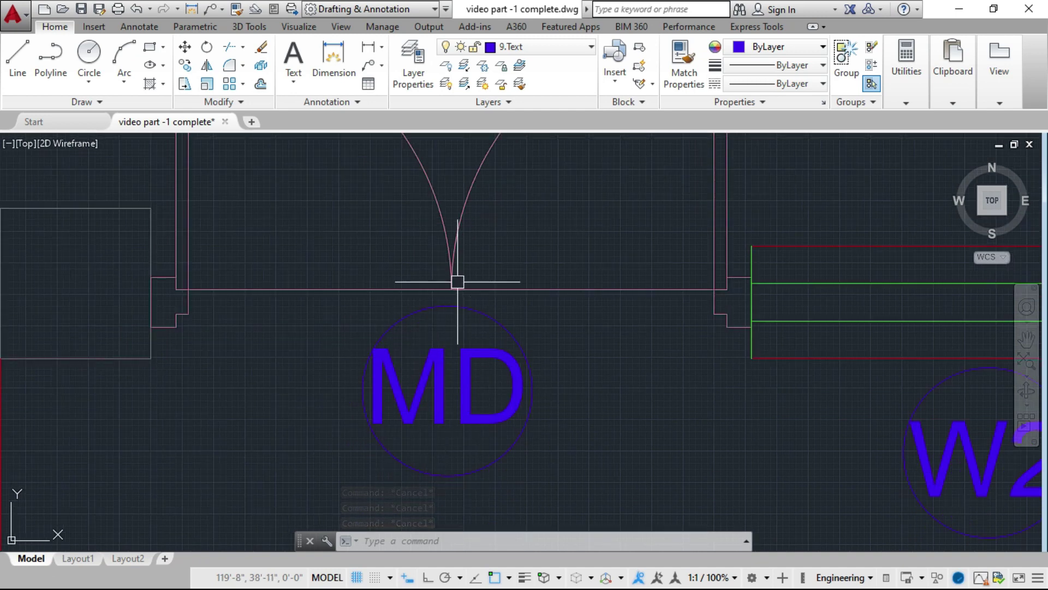
left_click(462, 307)
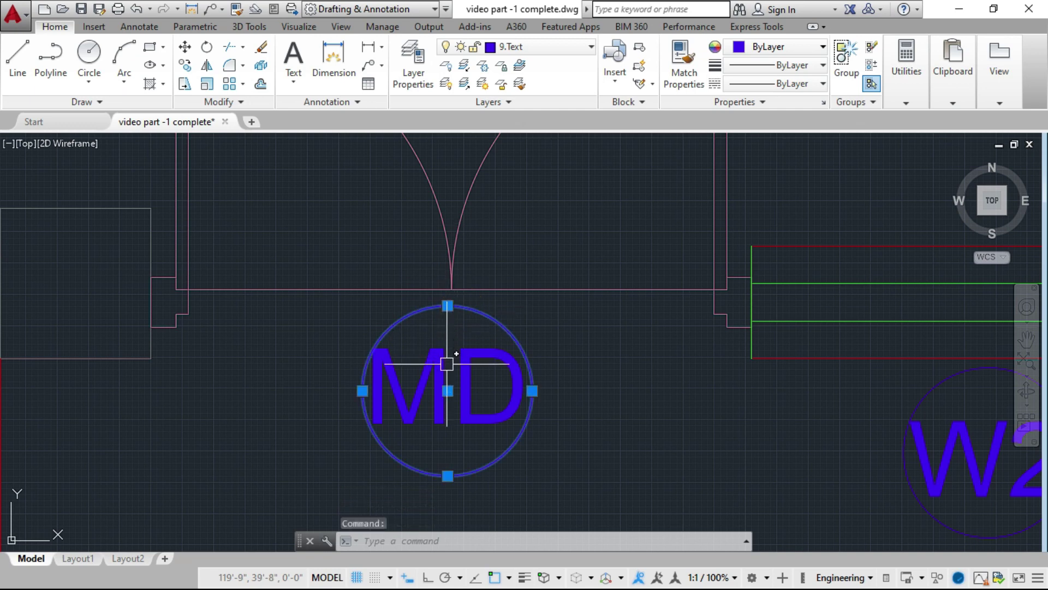
key("Return")
left_click(447, 391)
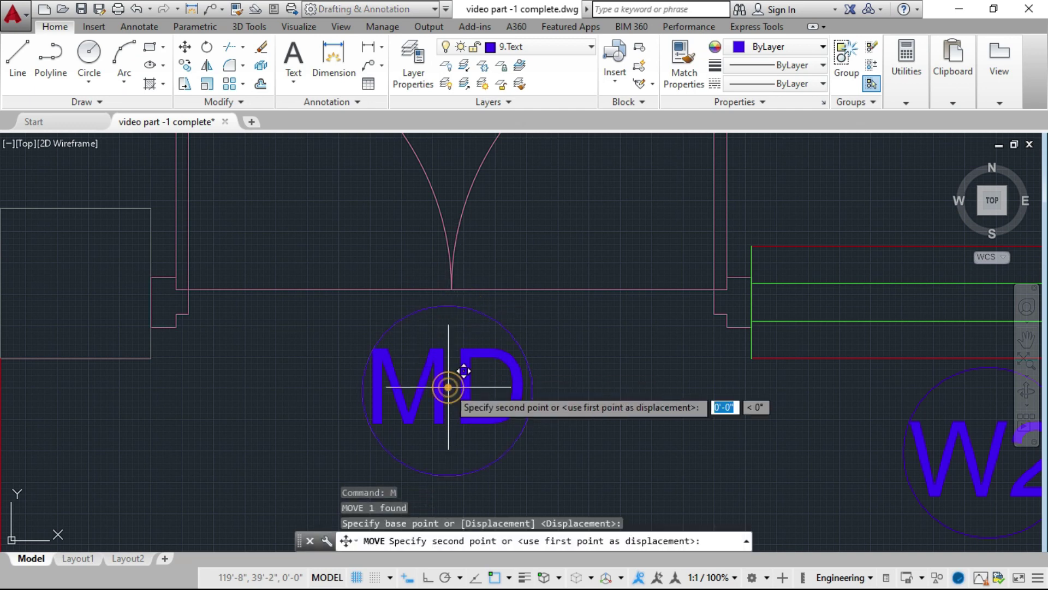
left_click(440, 384)
key("Escape")
key("Escape")
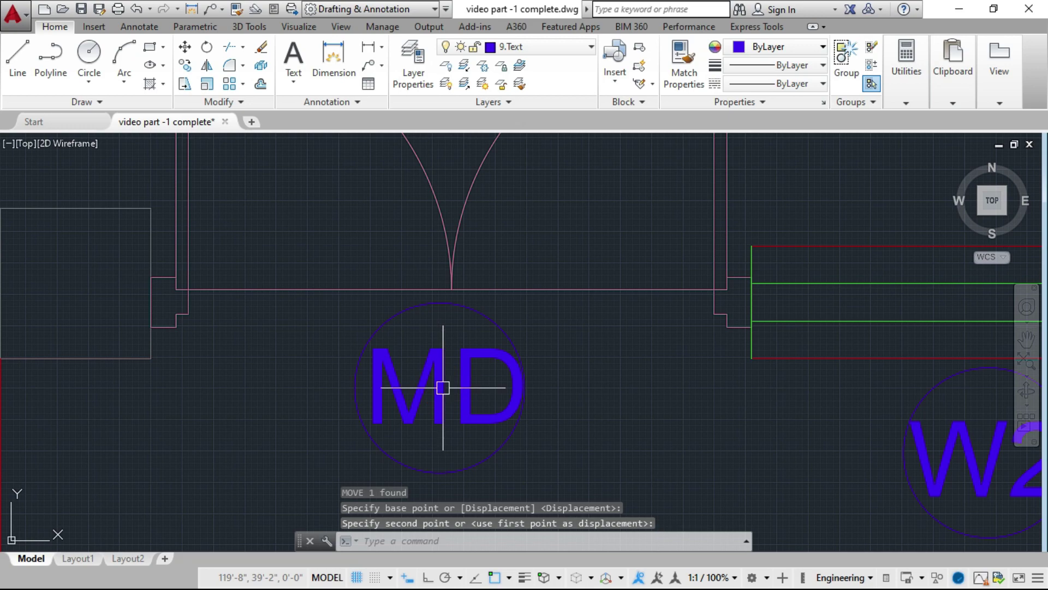
Change the tag at the staircase window on the outer wall to W2
scroll(468, 409, "down", 3)
scroll(486, 410, "down", 2)
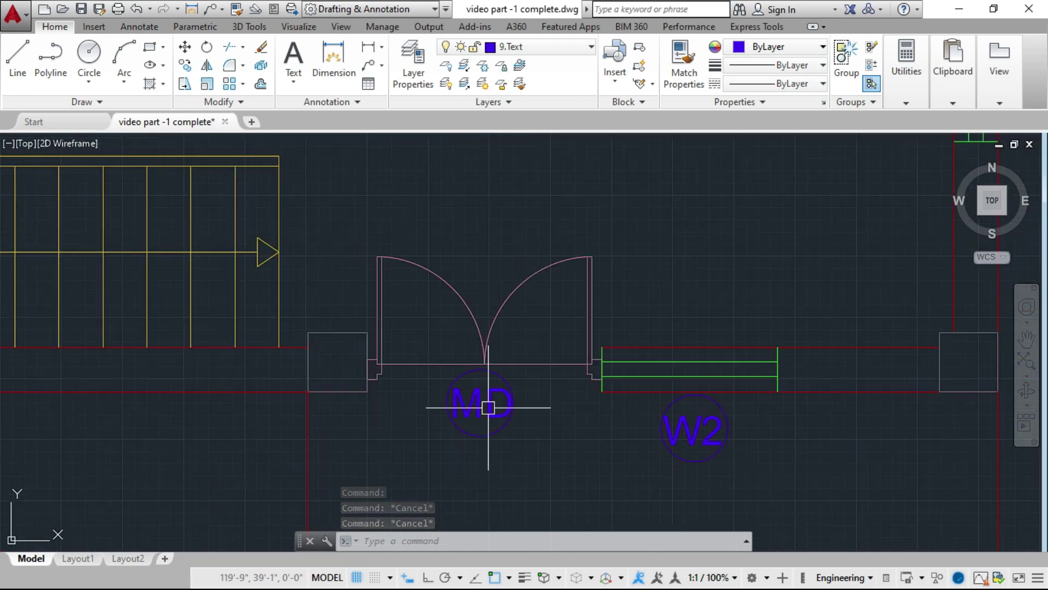
scroll(498, 409, "down", 4)
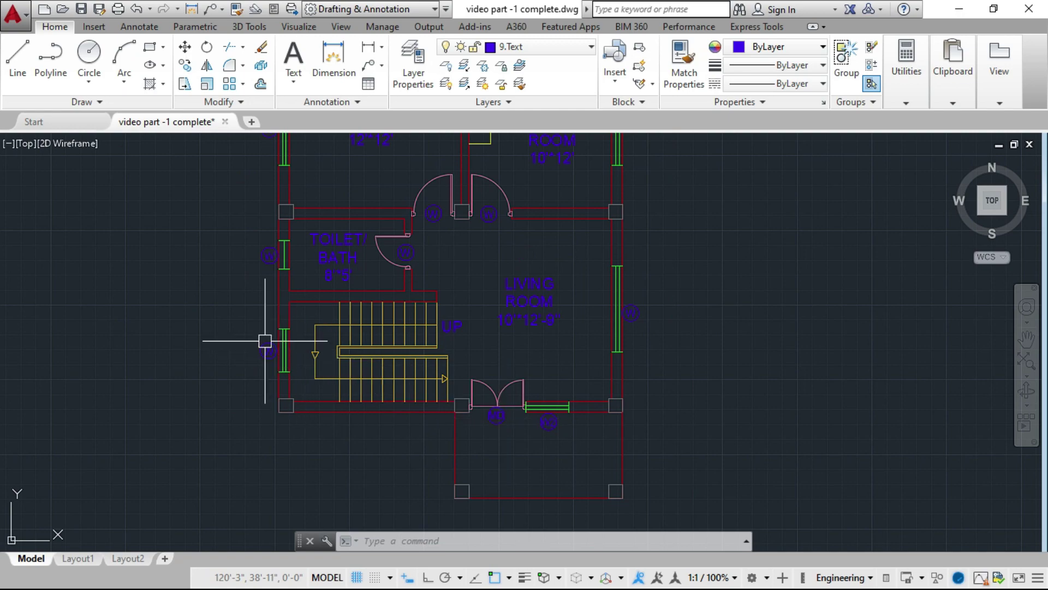
scroll(290, 367, "up", 8)
scroll(291, 400, "down", 5)
scroll(270, 371, "up", 3)
scroll(271, 377, "down", 3)
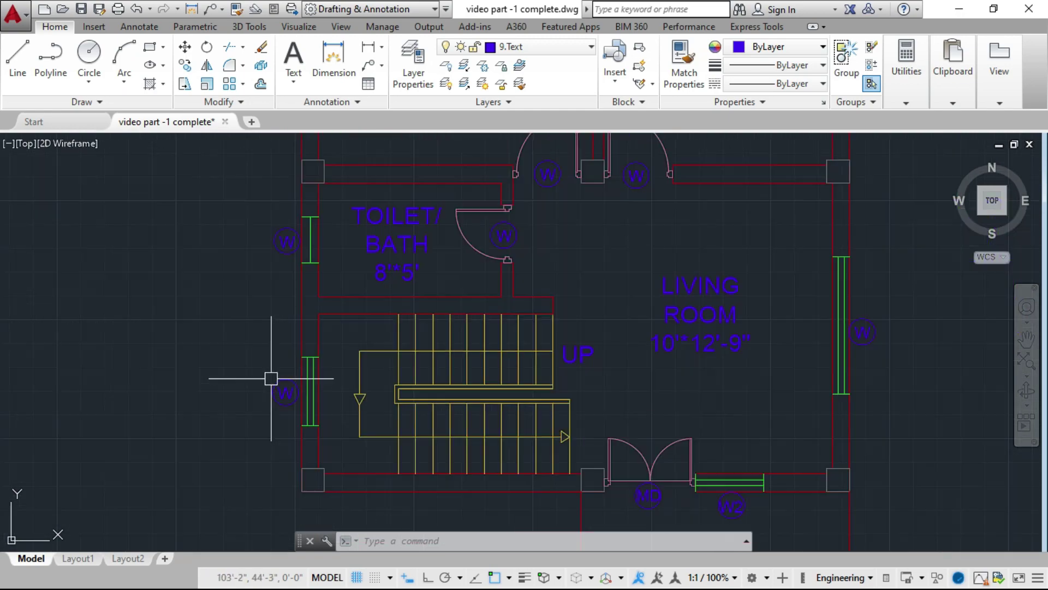
scroll(285, 399, "up", 2)
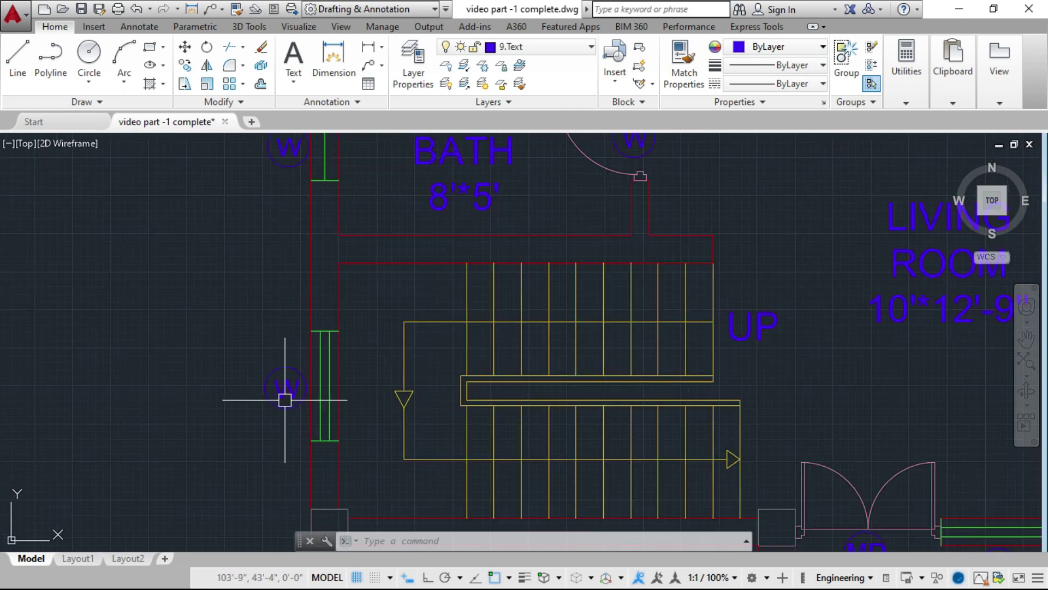
scroll(281, 390, "down", 3)
scroll(292, 409, "up", 8)
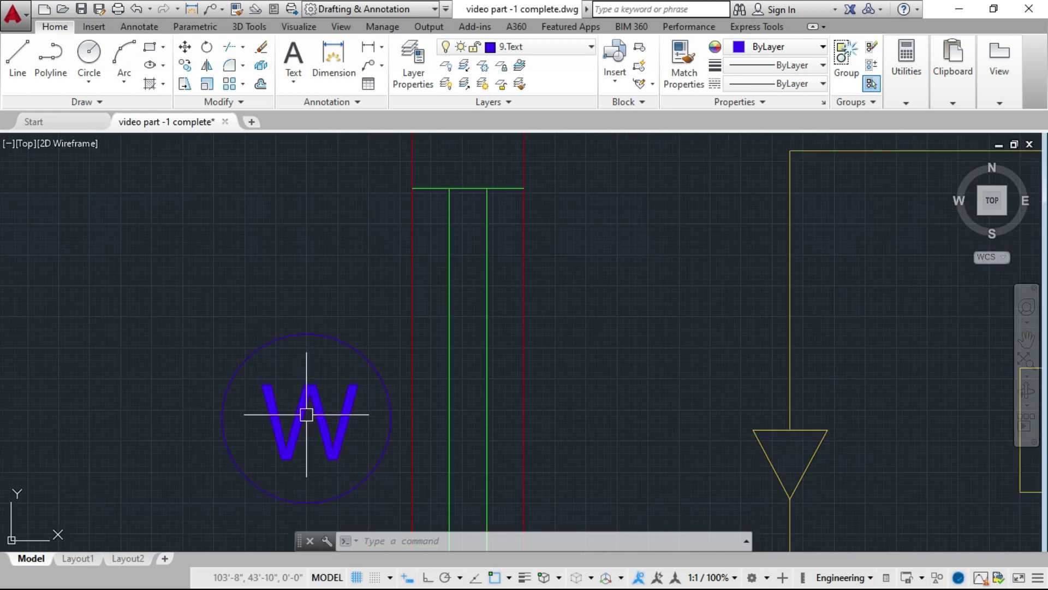
double_click(336, 423)
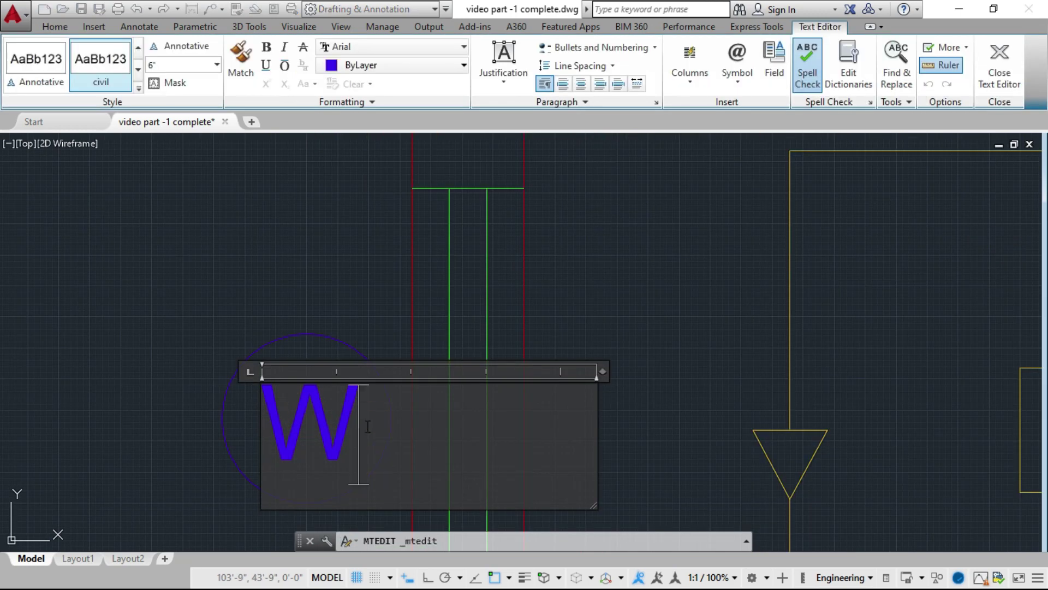
type("2")
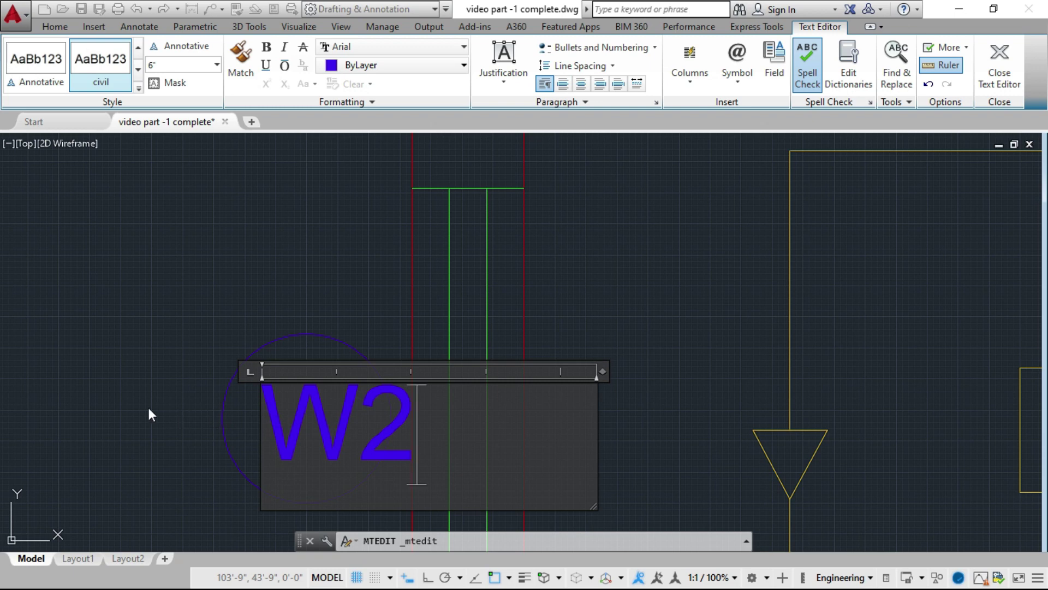
left_click(152, 415)
Shift the staircase window's W2 text to the left so it fits inside its circle
left_click(268, 406)
left_click(262, 383)
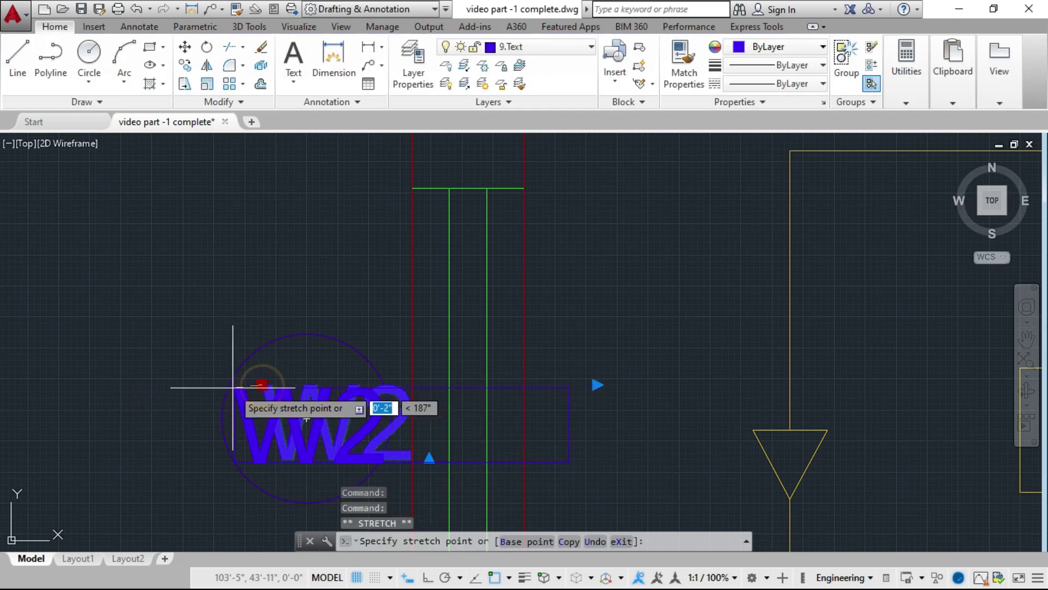
key("Escape")
key("Escape")
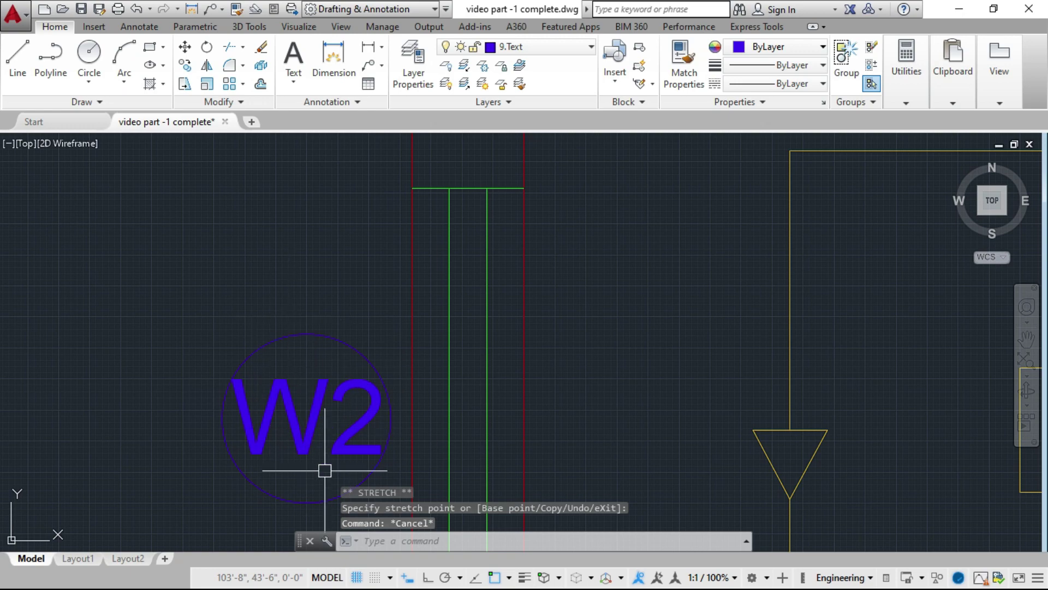
Replace the W in the tag beside the toilet/bath window with V
scroll(325, 470, "down", 6)
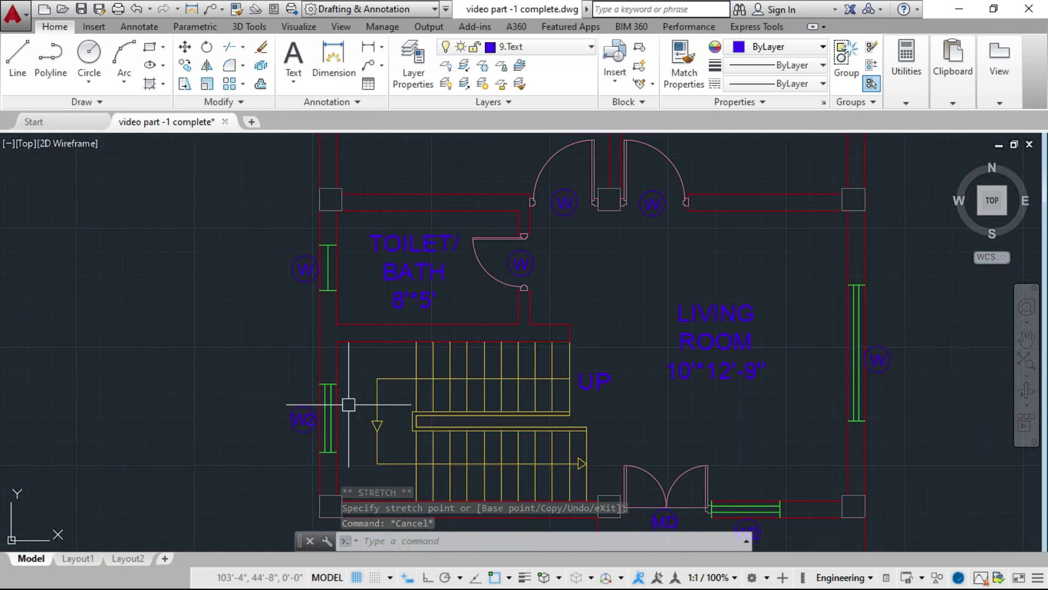
scroll(344, 407, "down", 2)
scroll(330, 344, "up", 8)
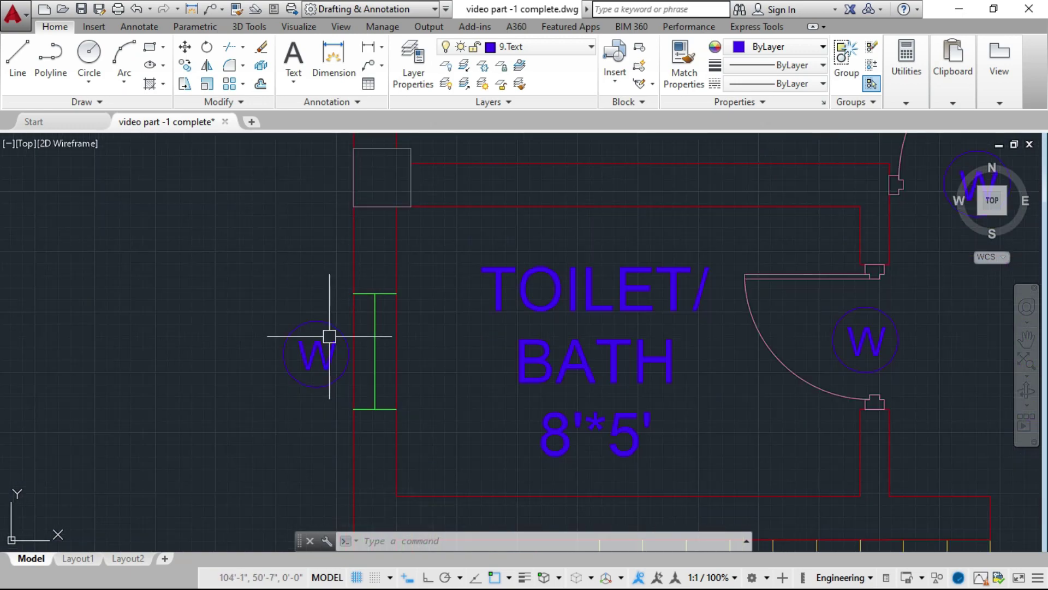
scroll(329, 336, "up", 4)
scroll(425, 390, "down", 2)
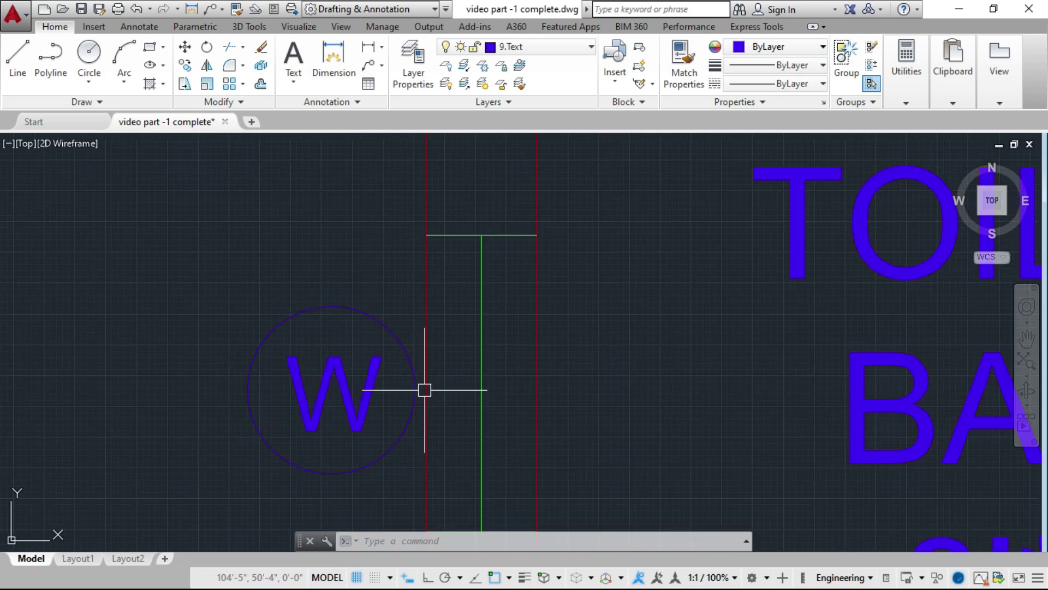
scroll(417, 382, "down", 2)
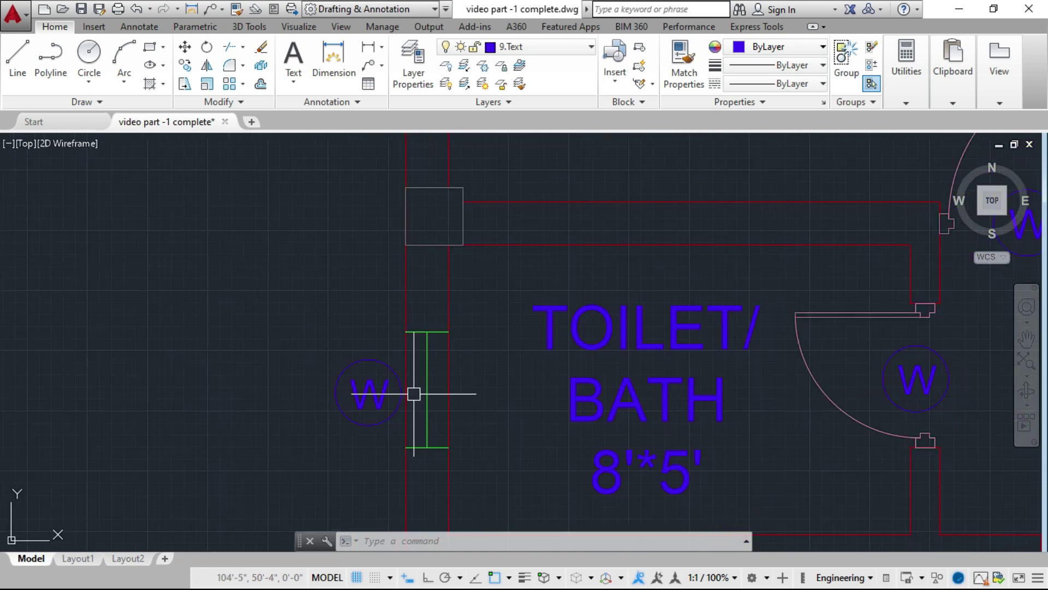
scroll(327, 358, "up", 2)
scroll(382, 390, "up", 2)
double_click(384, 391)
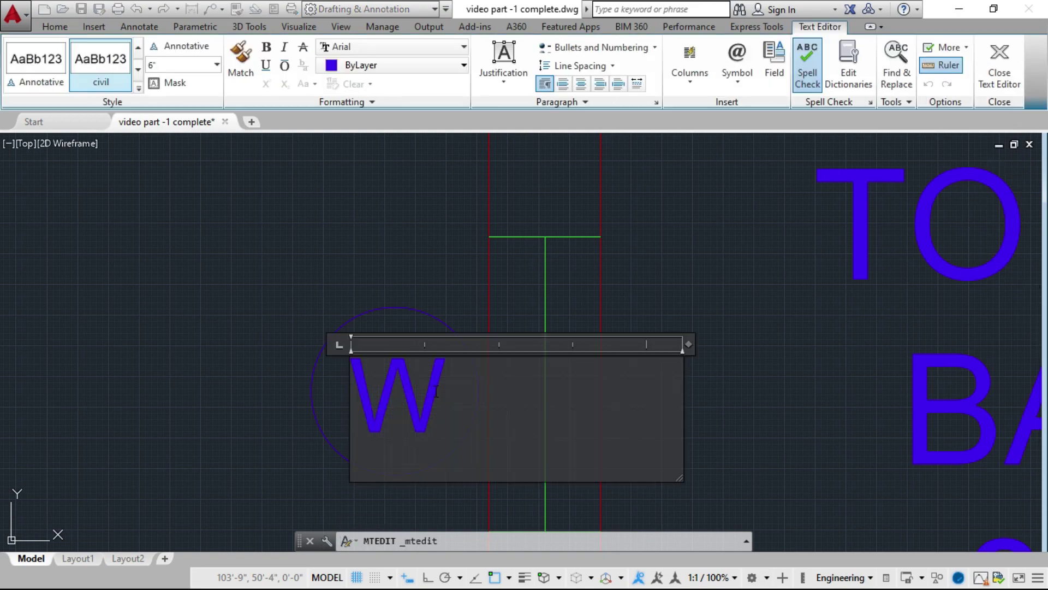
key("BackSpace")
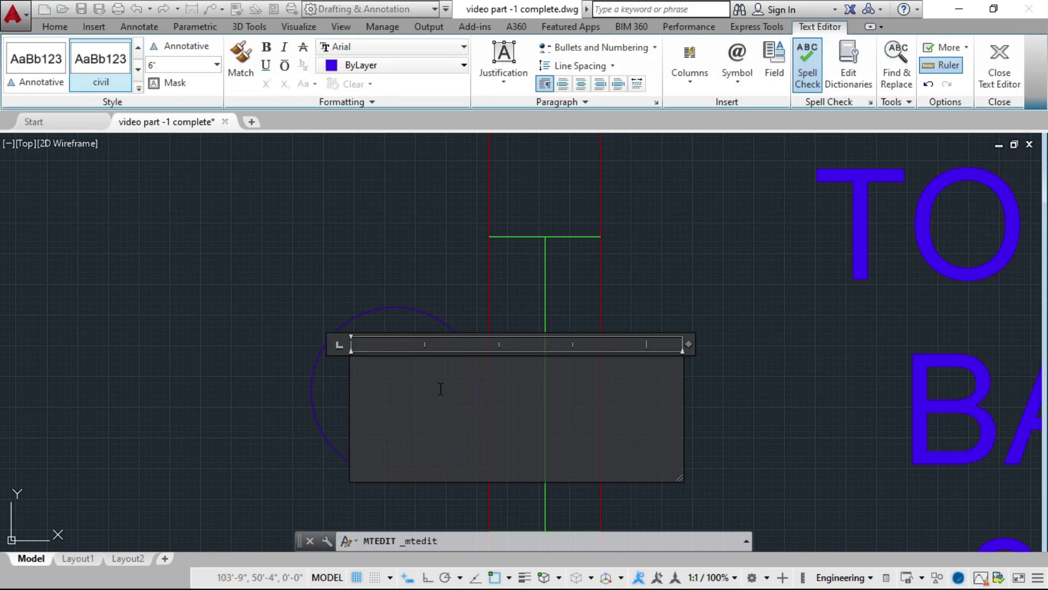
type("V")
left_click(286, 265)
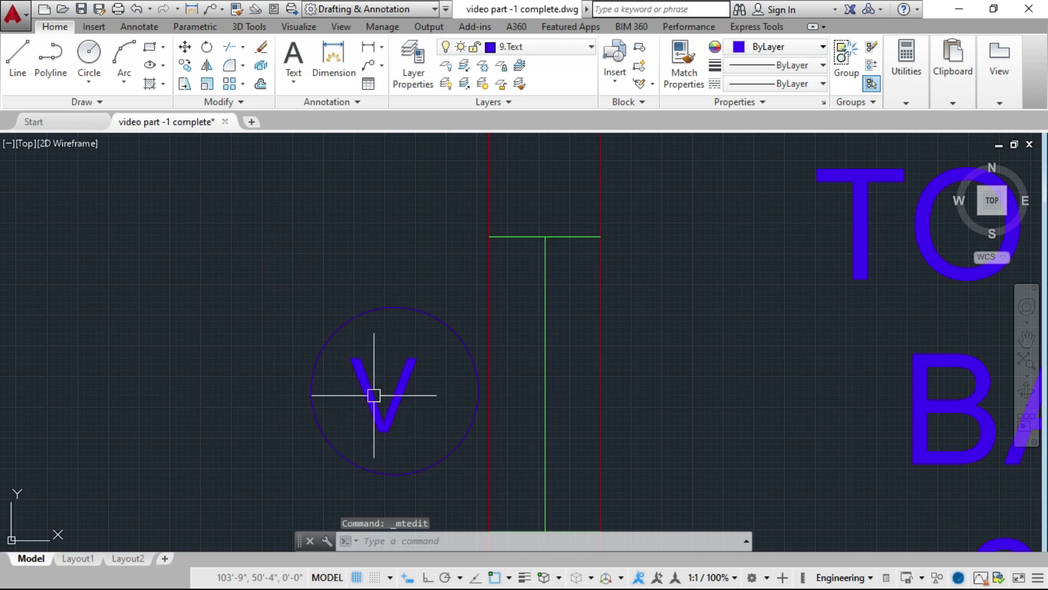
Replace the W in the tag at the kitchen door with D
scroll(407, 398, "down", 4)
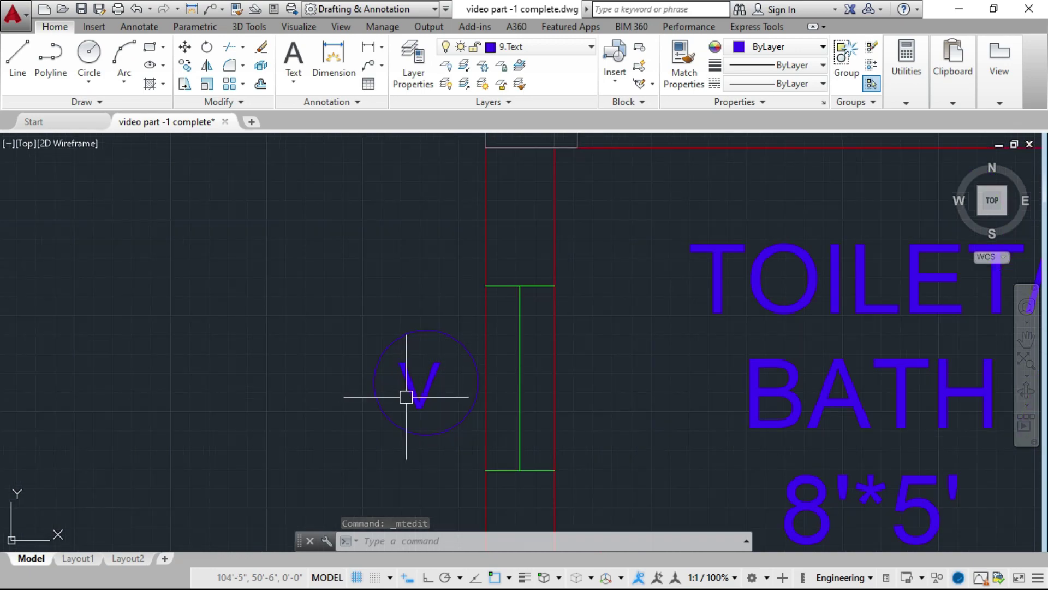
scroll(357, 386, "down", 5)
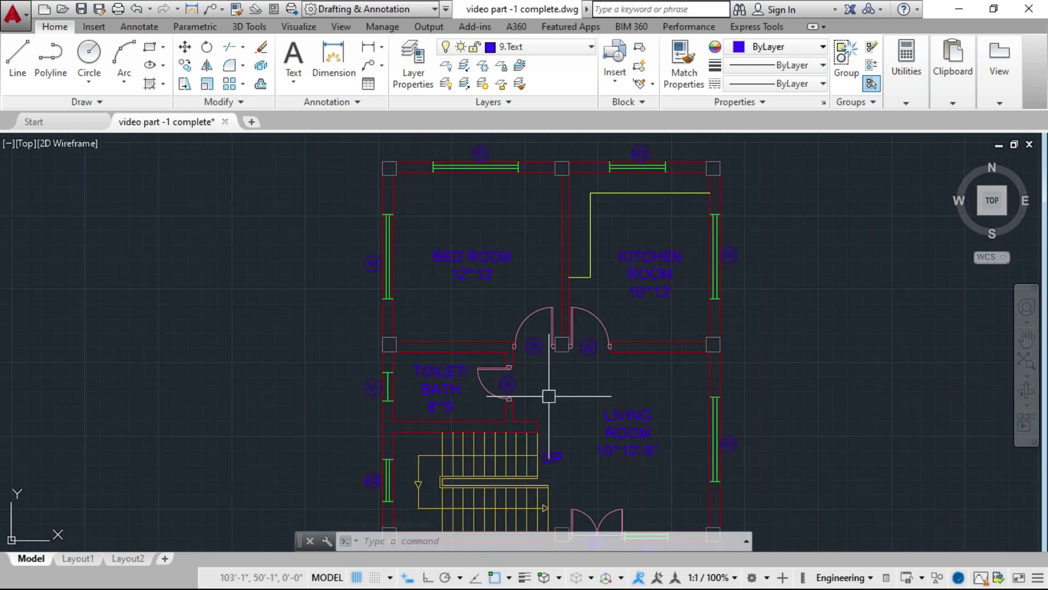
scroll(479, 381, "down", 3)
scroll(501, 335, "up", 6)
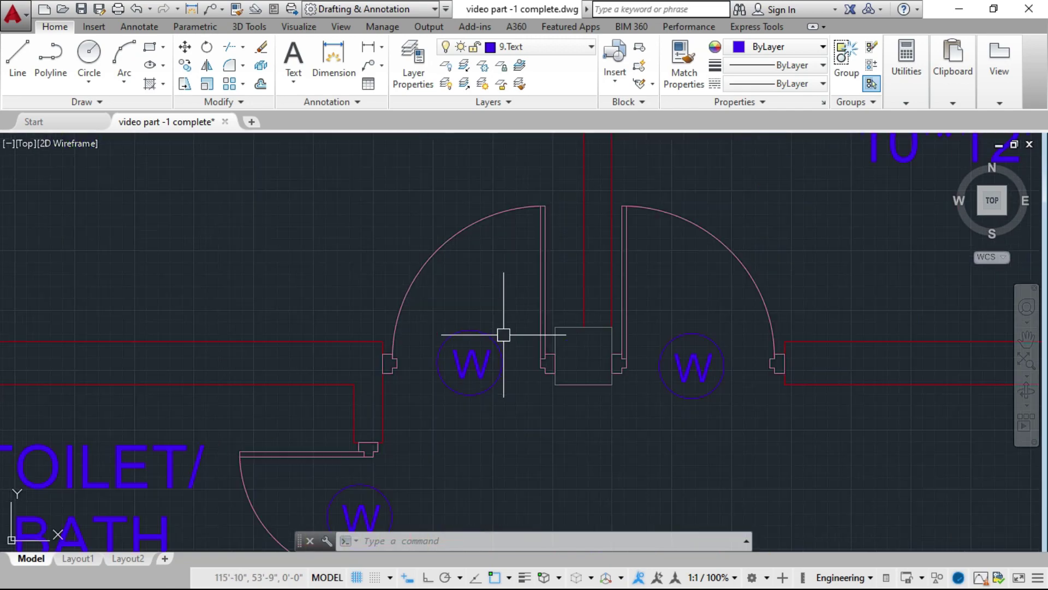
scroll(552, 374, "down", 3)
scroll(609, 372, "up", 3)
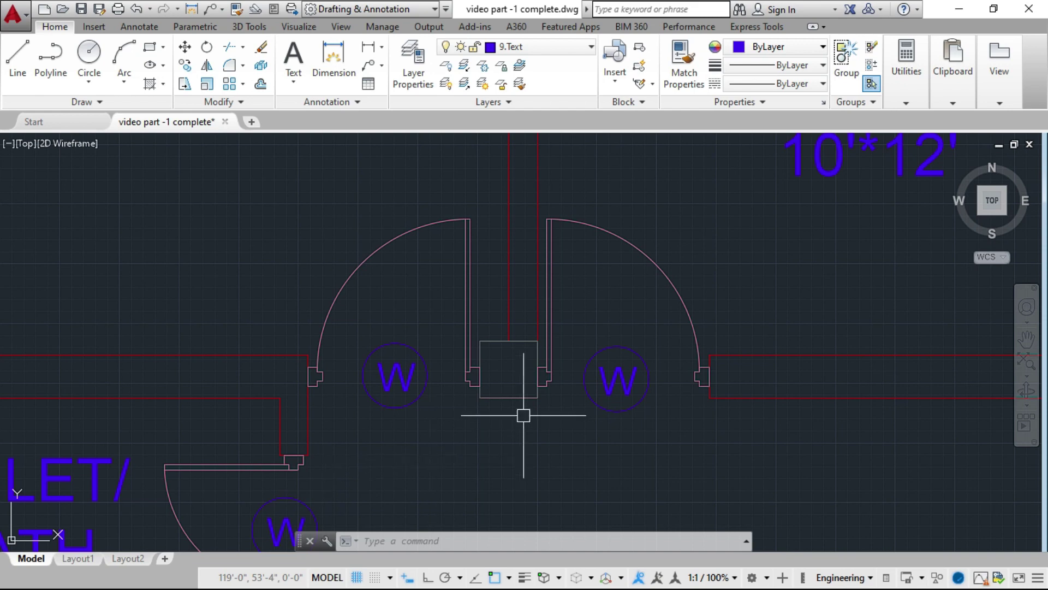
scroll(626, 378, "up", 2)
double_click(626, 378)
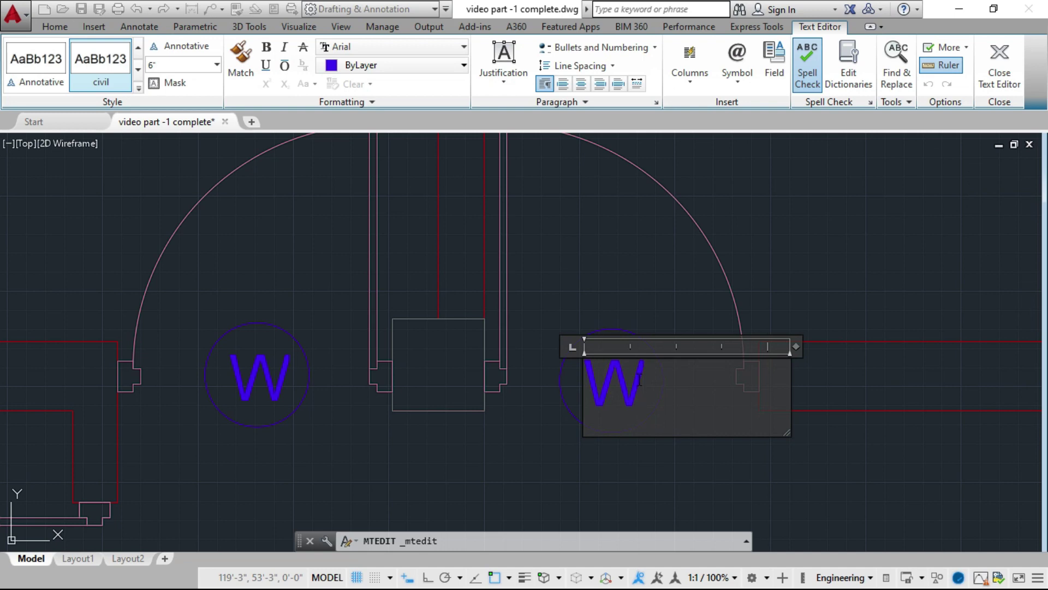
left_click(515, 476)
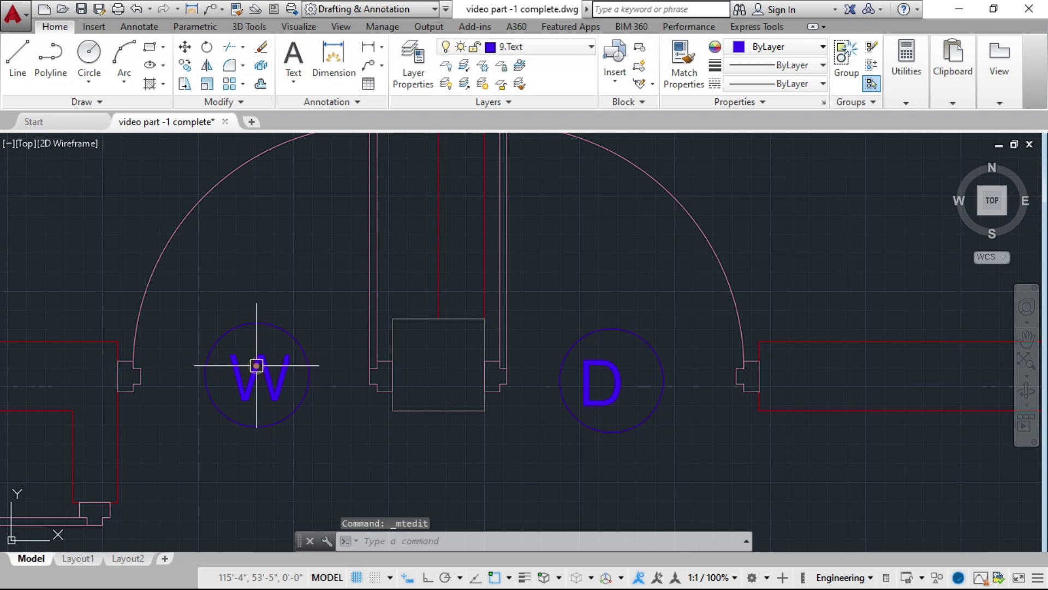
Replace the W in the circled tag at the bedroom door with D
double_click(256, 365)
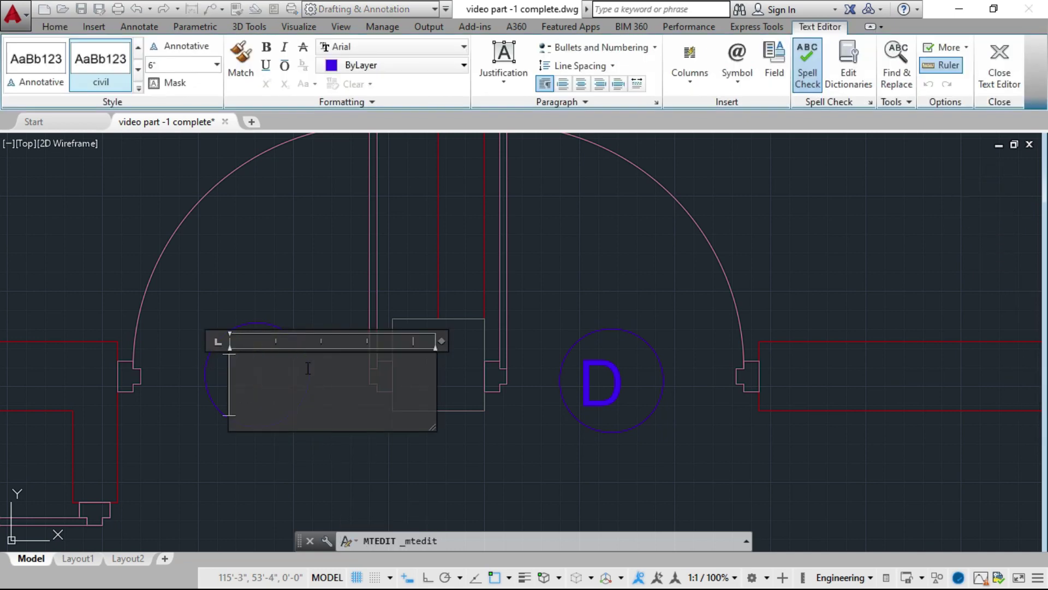
left_click(351, 477)
scroll(379, 379, "down", 3)
scroll(379, 381, "up", 2)
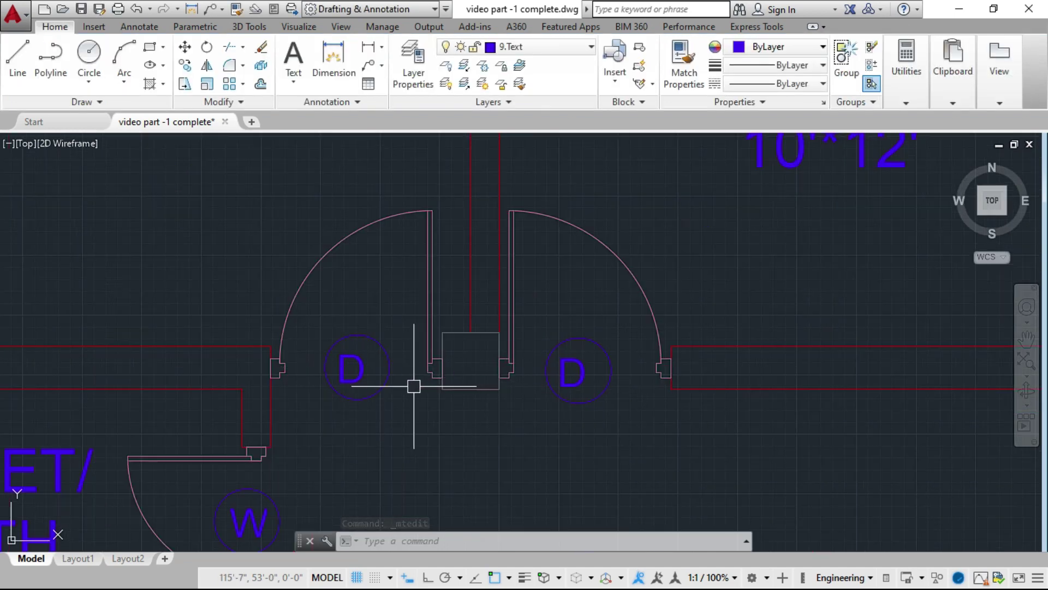
Change the W in the circled tag at the toilet/bath door to D1
scroll(382, 360, "down", 3)
scroll(328, 393, "down", 1)
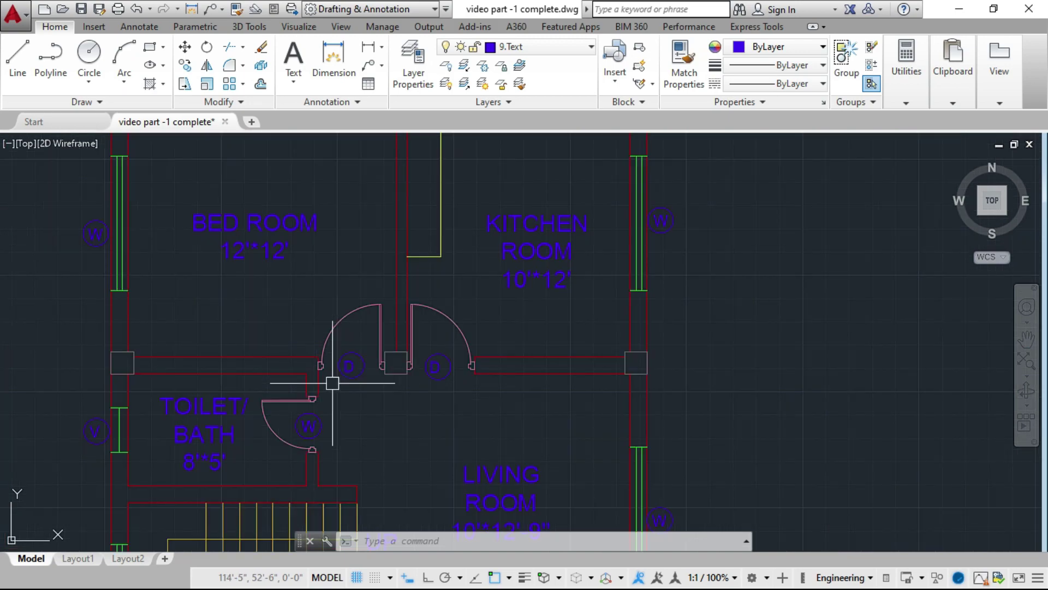
scroll(306, 428, "up", 8)
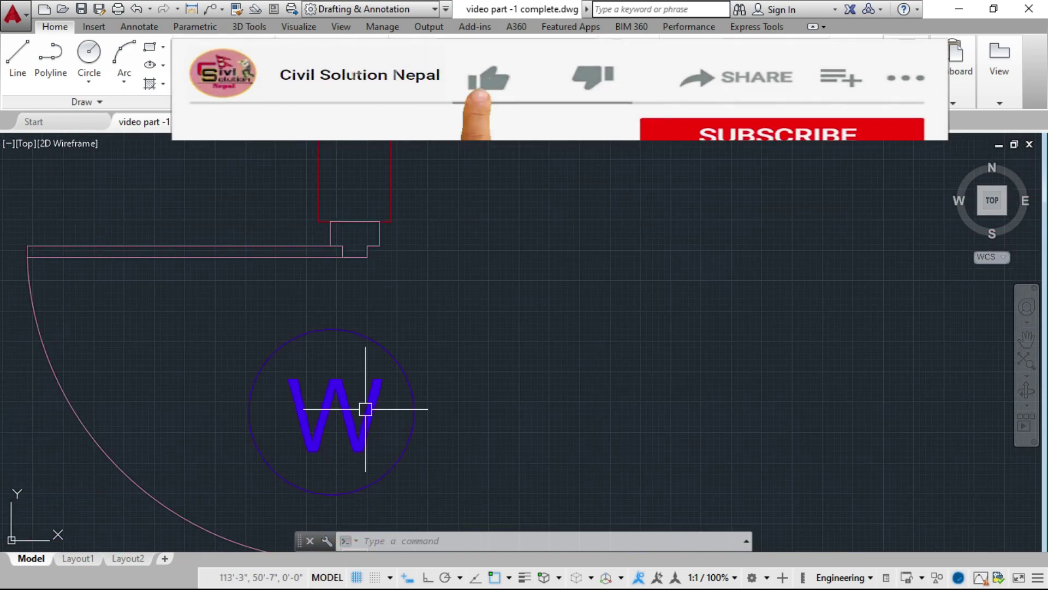
key("Escape")
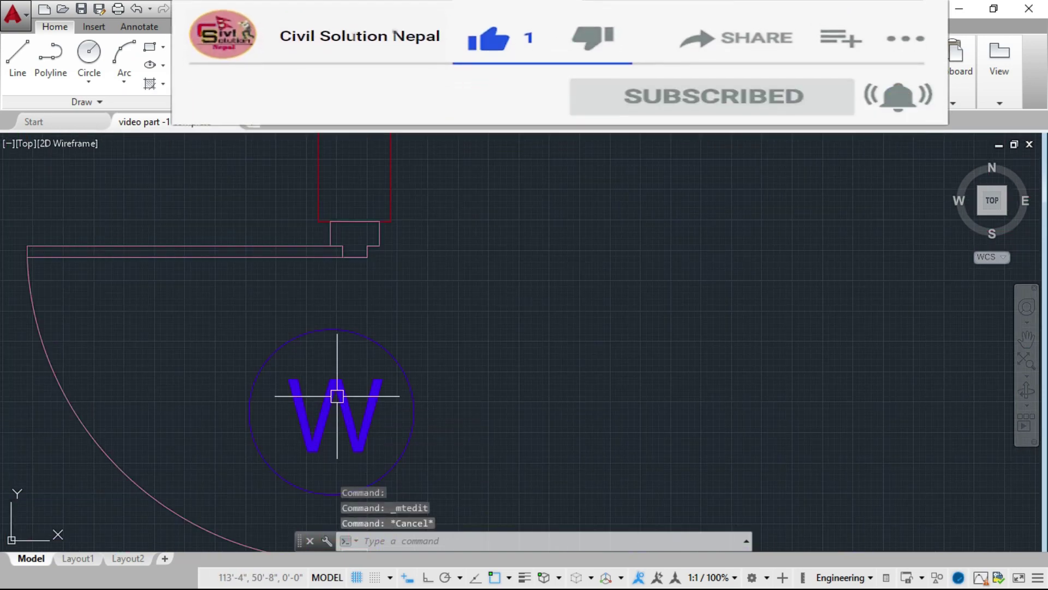
double_click(337, 396)
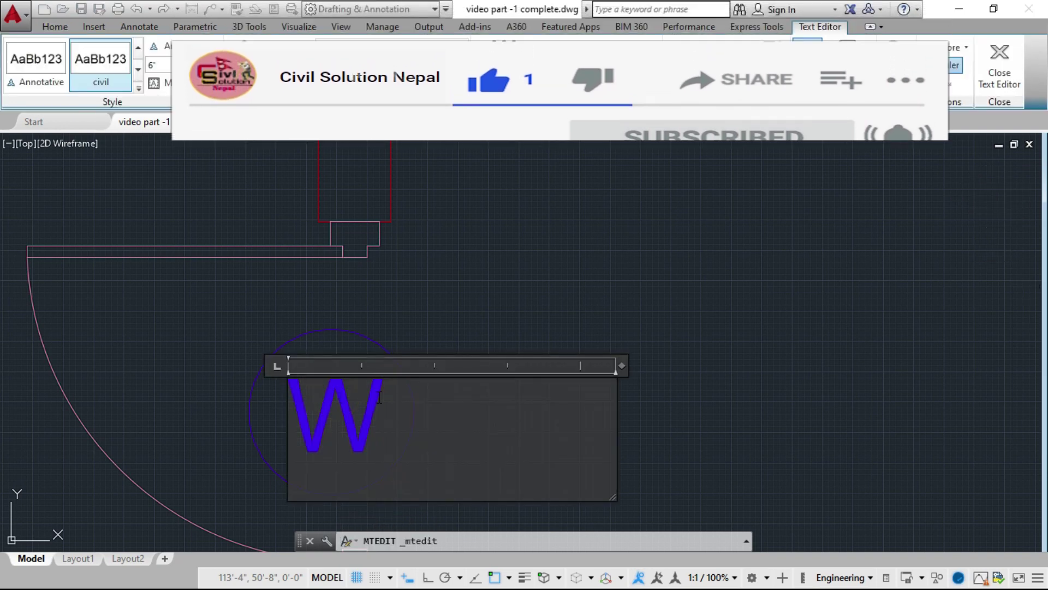
key("BackSpace")
type("D")
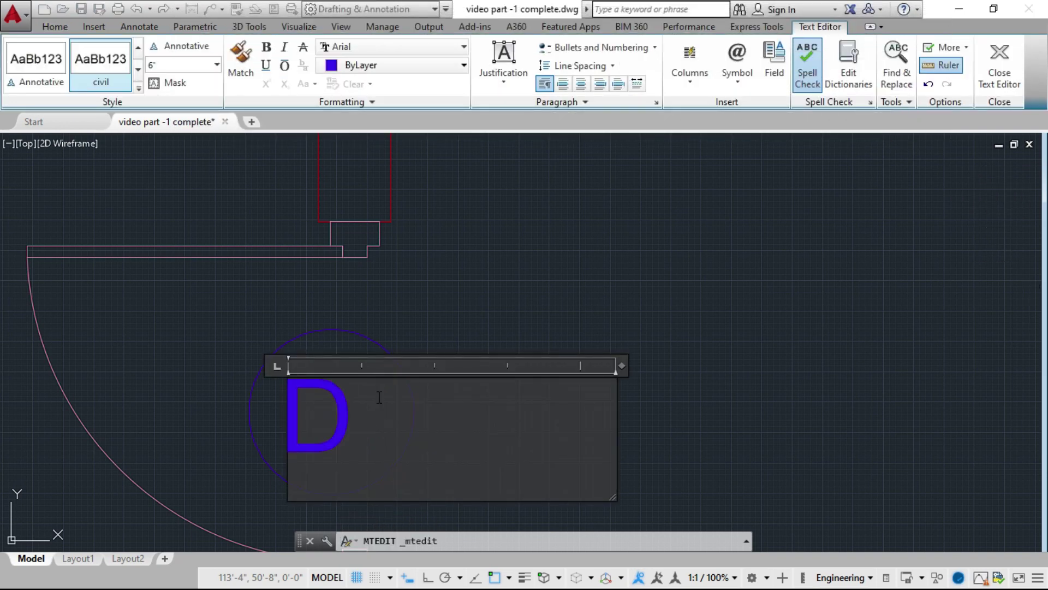
type("1")
left_click(696, 392)
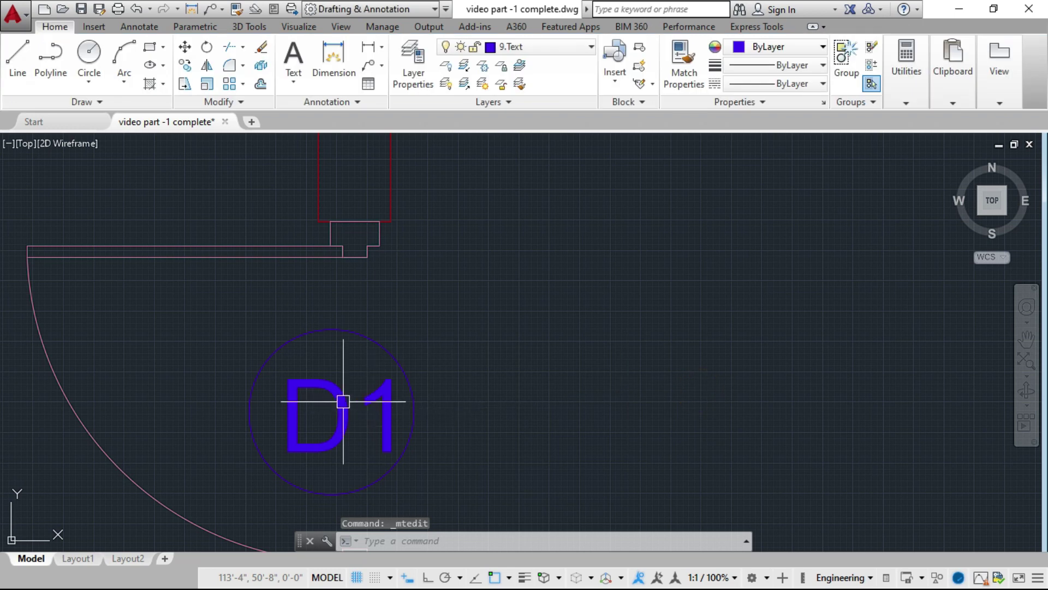
Shift the toilet/bath door's D1 text slightly to the left to centre it inside its circle
left_click(312, 385)
left_click(288, 378)
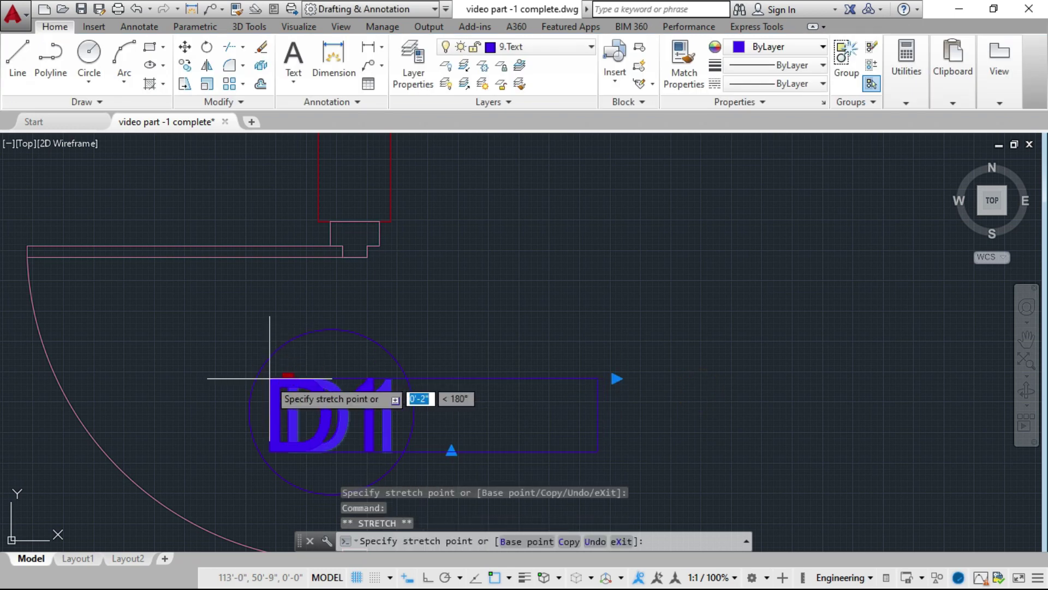
scroll(276, 374, "up", 5)
scroll(314, 354, "down", 5)
key("Escape")
key("Escape")
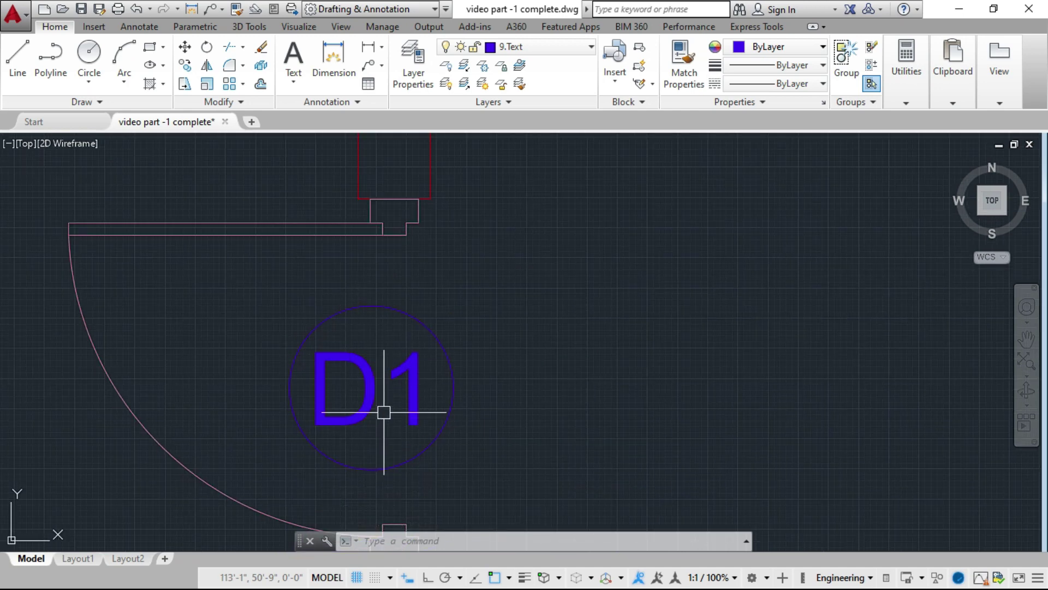
scroll(413, 377, "down", 4)
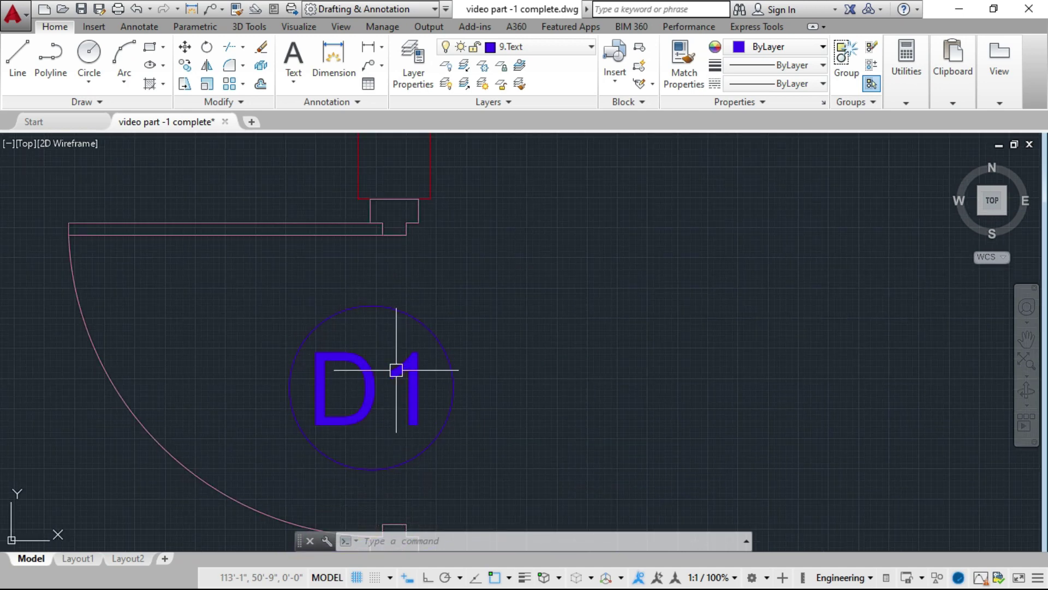